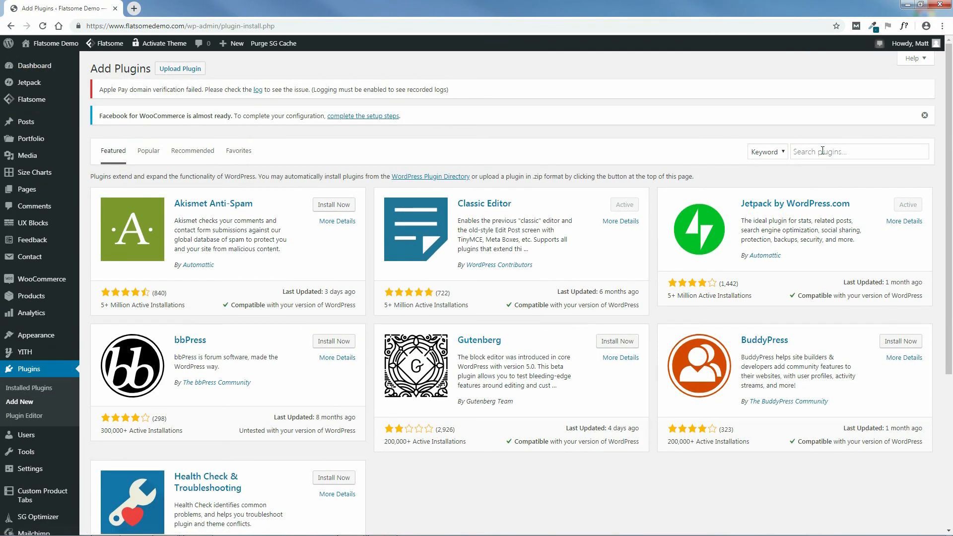
Search the plugin directory for "WP Fastest Site Search".
click(822, 150)
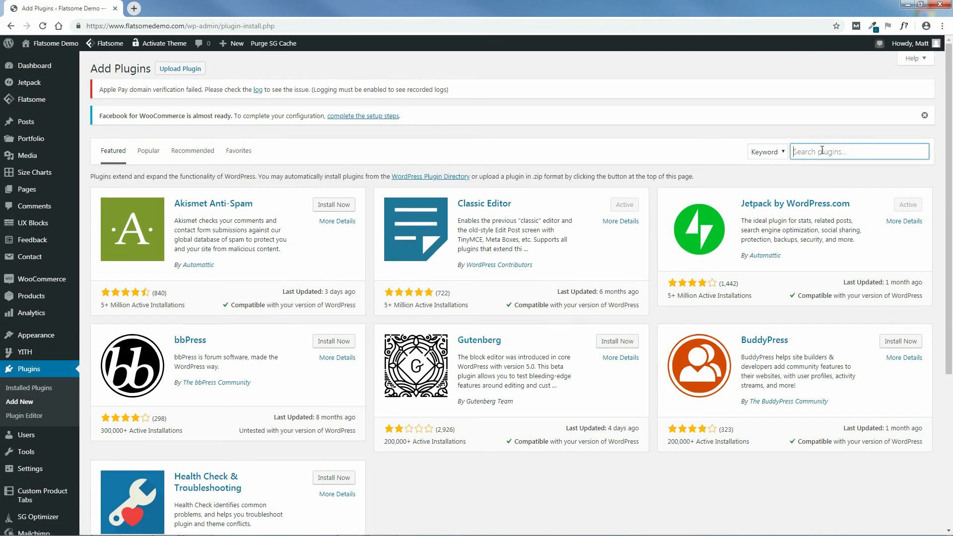
right_click(822, 151)
click(839, 211)
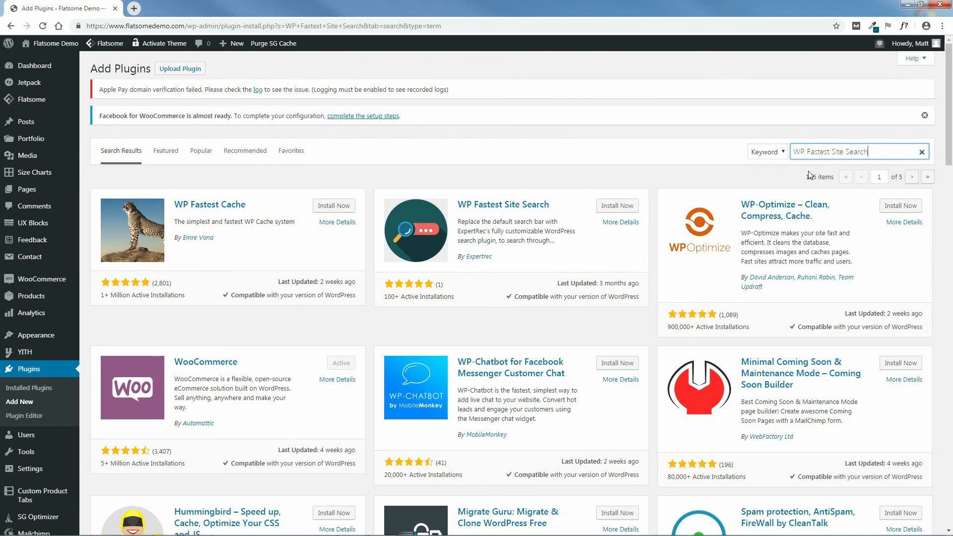
Install and activate the WP Fastest Site Search plugin by Expertrec.
drag(549, 204, 457, 205)
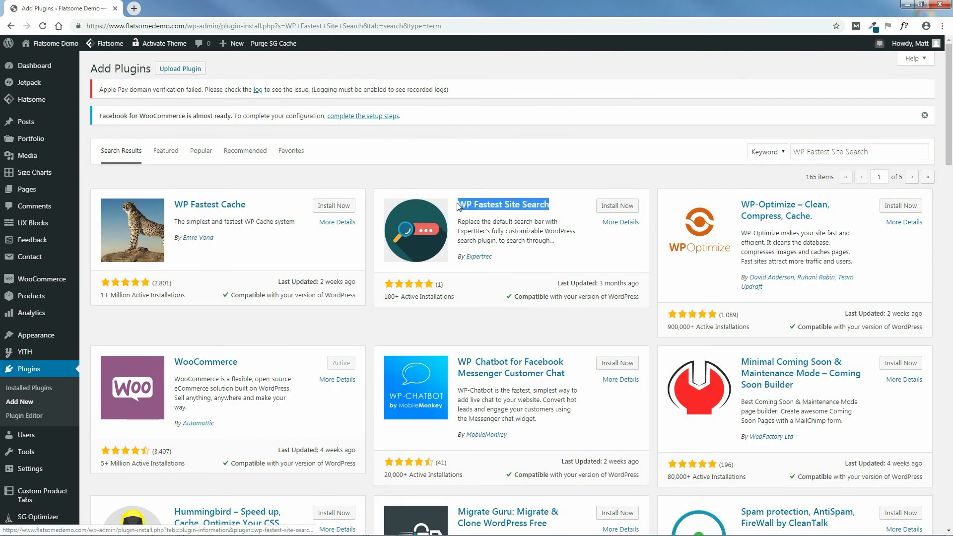
click(576, 215)
click(617, 206)
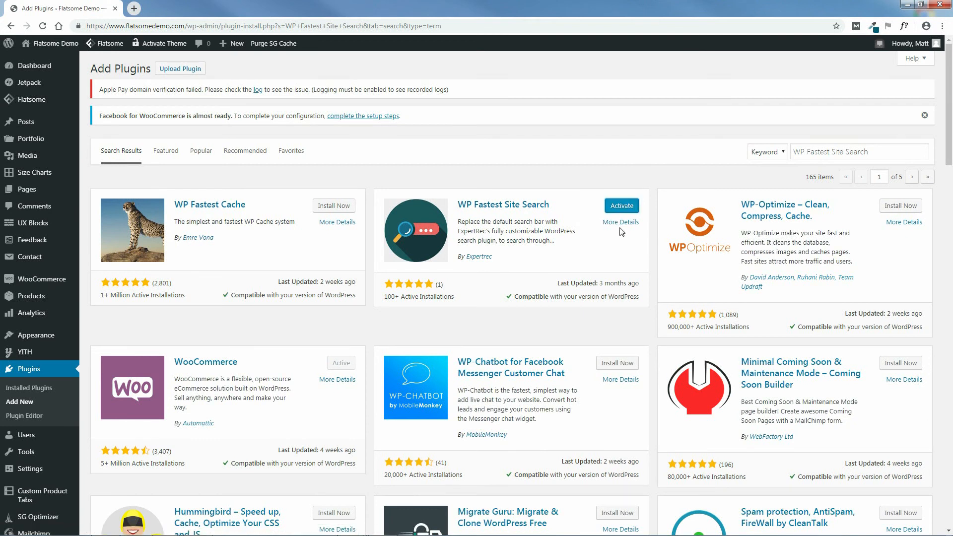
click(623, 208)
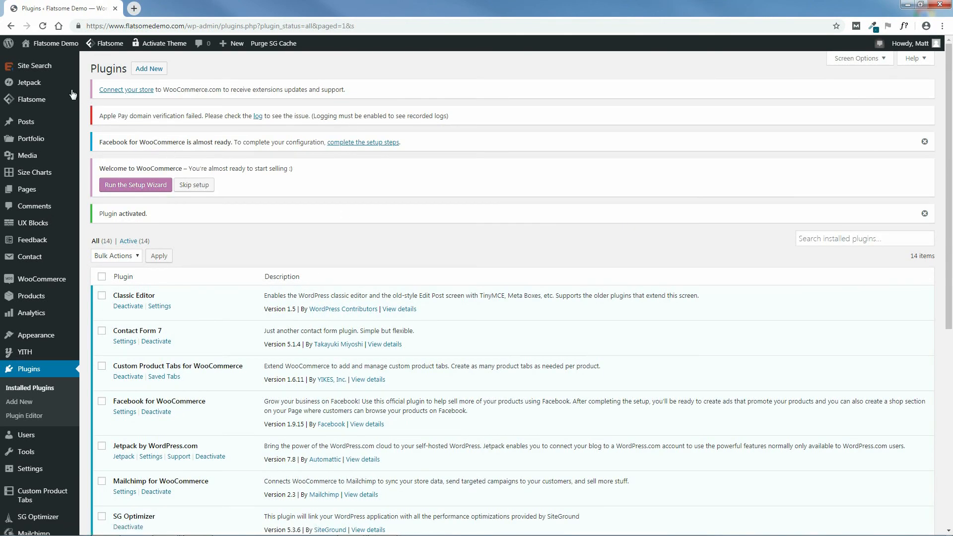
Go to the Site Search plugin's settings page and open its search account sign-up link in a separate tab.
click(34, 68)
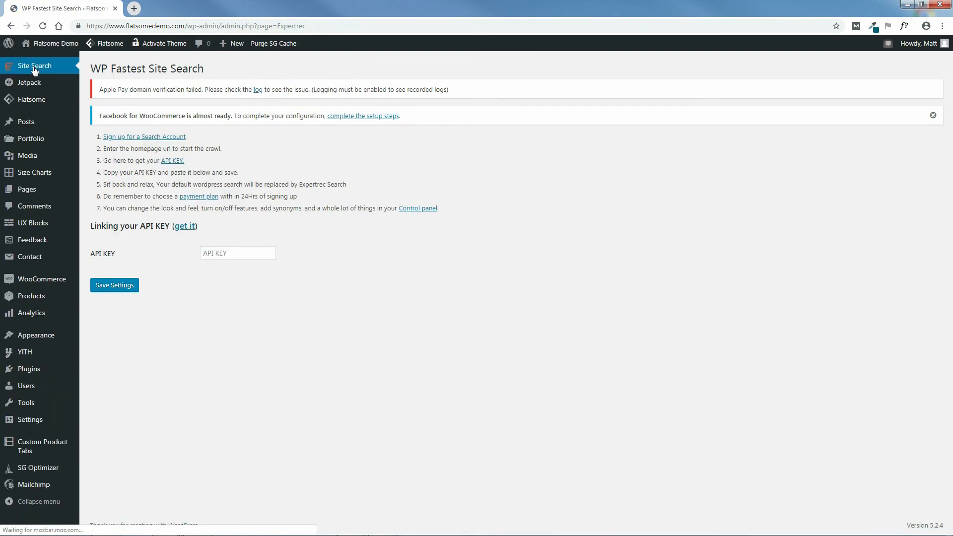
right_click(148, 140)
click(167, 143)
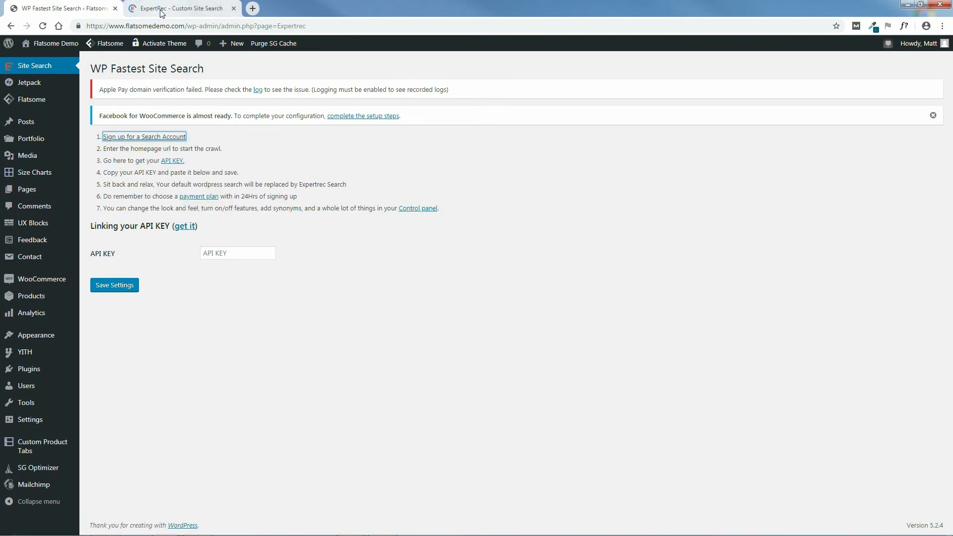
click(162, 10)
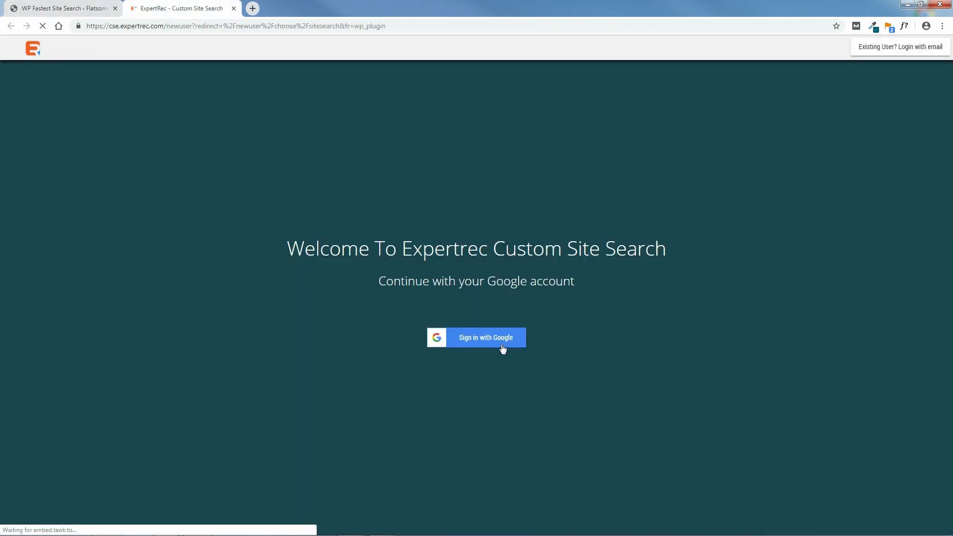
Sign in to Expertrec with Google, replacing the prefilled address with the intended account's e-mail.
click(489, 339)
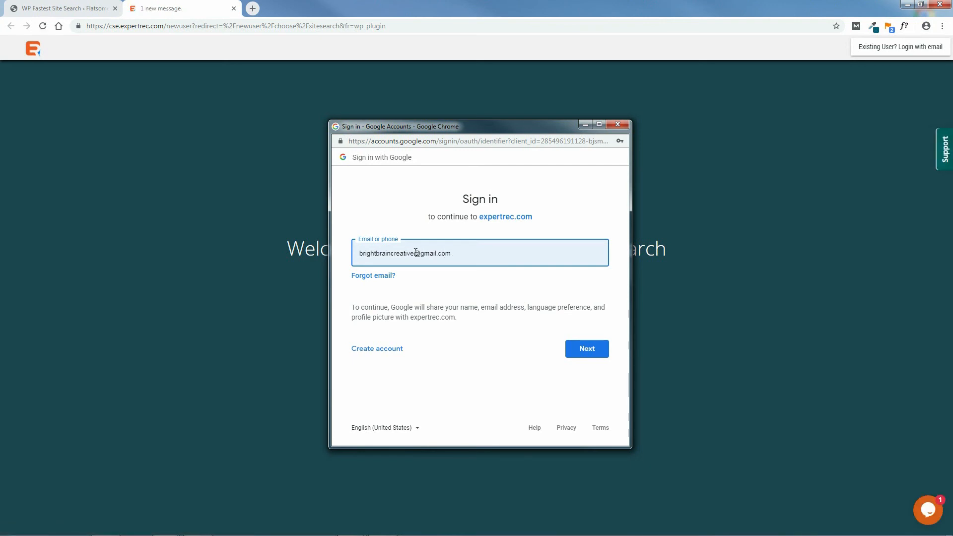
drag(412, 253, 360, 256)
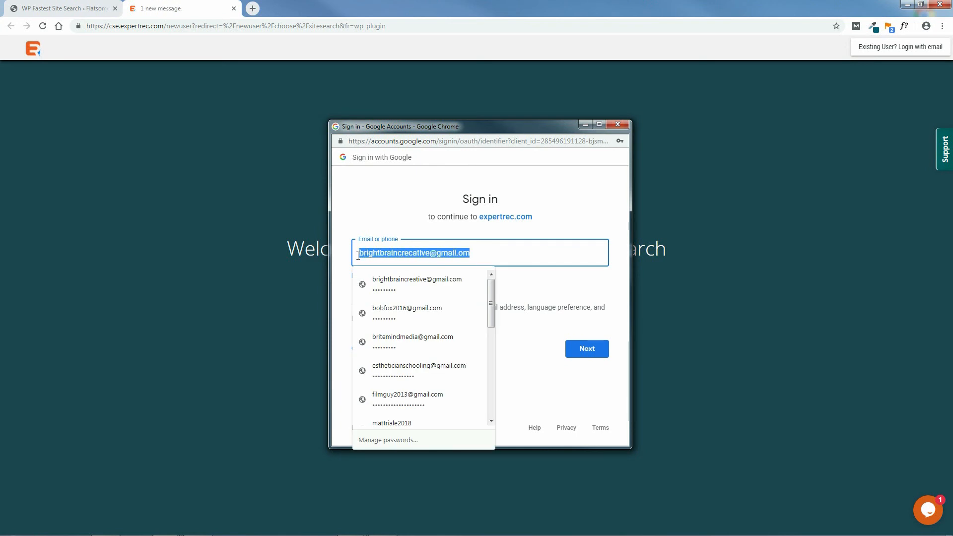
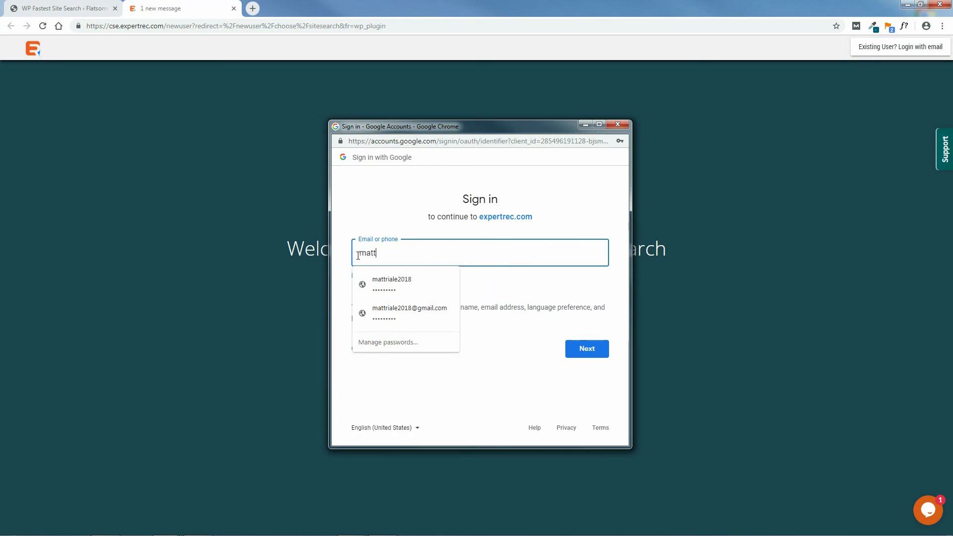
click(418, 310)
click(588, 351)
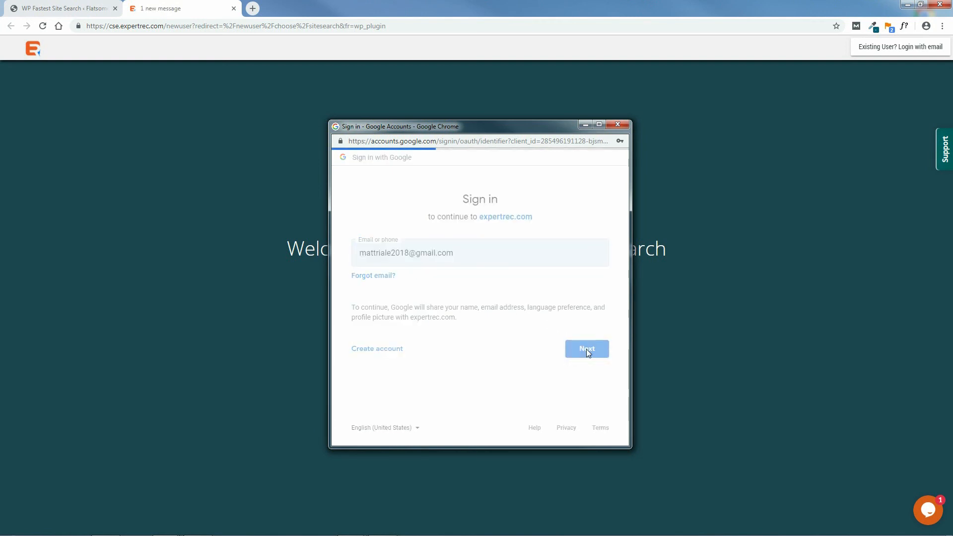
click(590, 343)
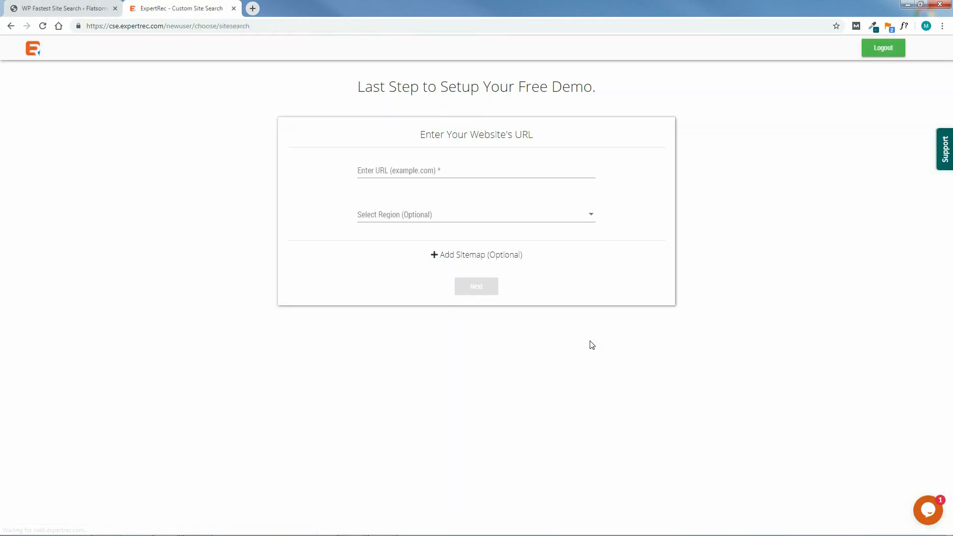
click(436, 171)
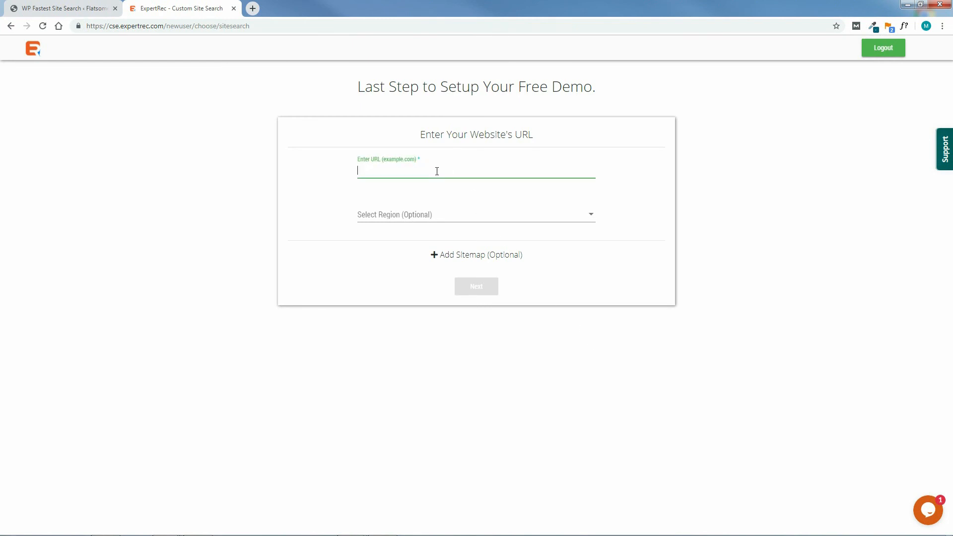
text(https://www.flatsome)
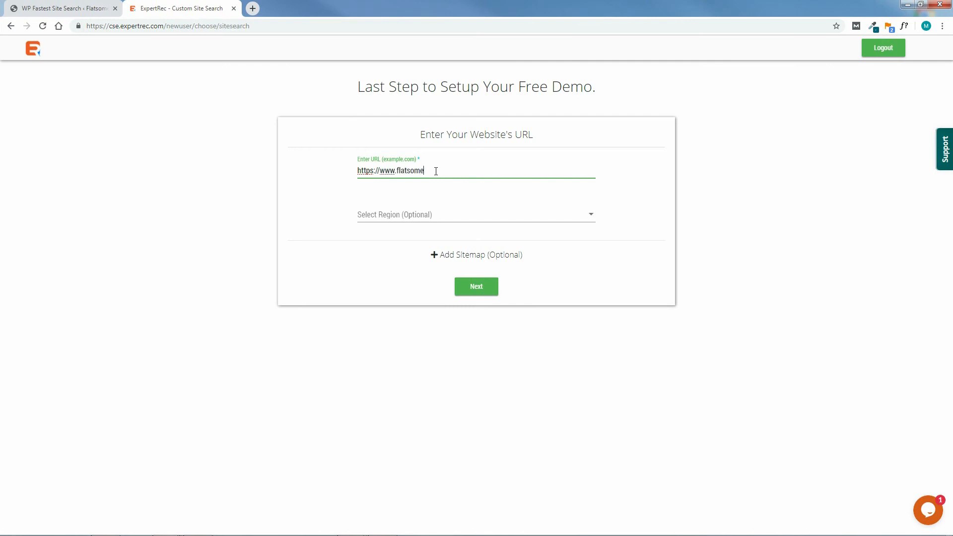
text(demo.com)
click(430, 219)
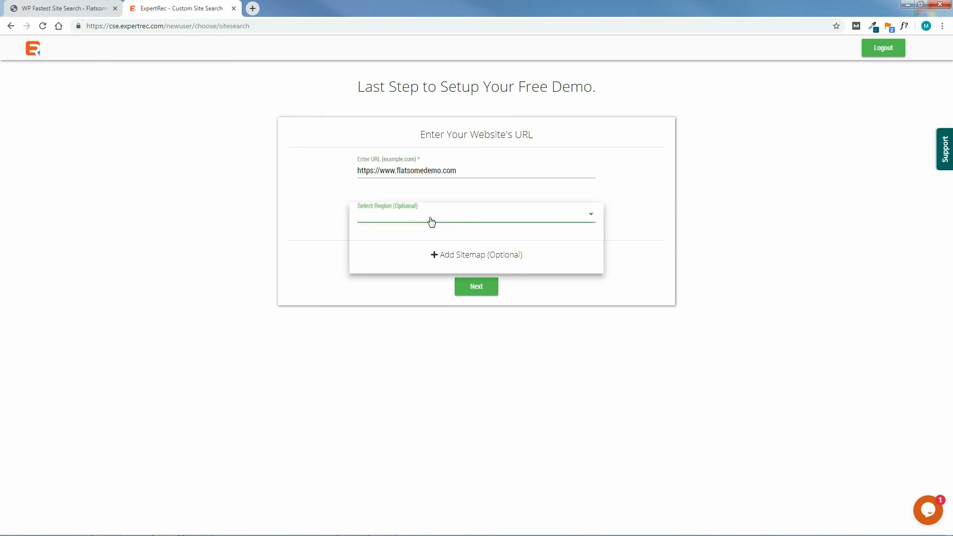
click(361, 218)
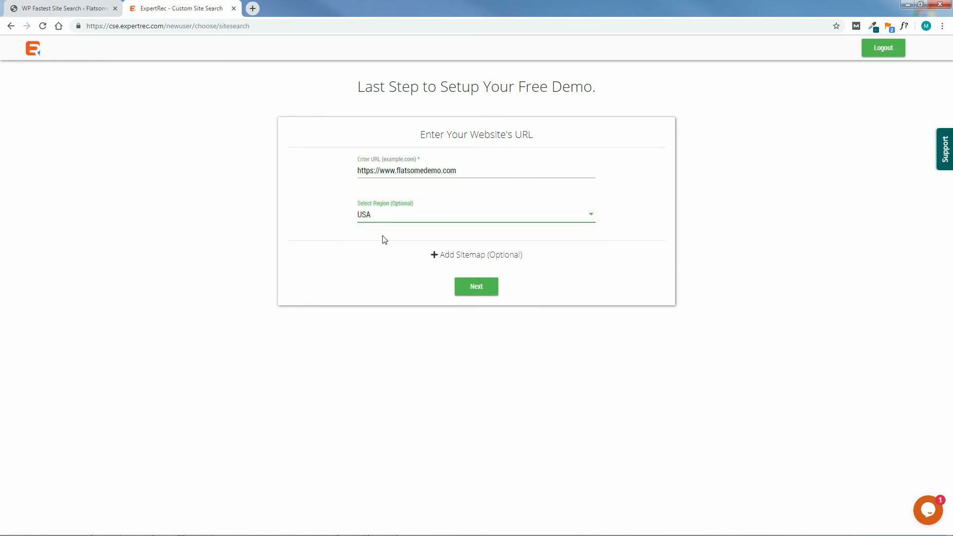
click(476, 291)
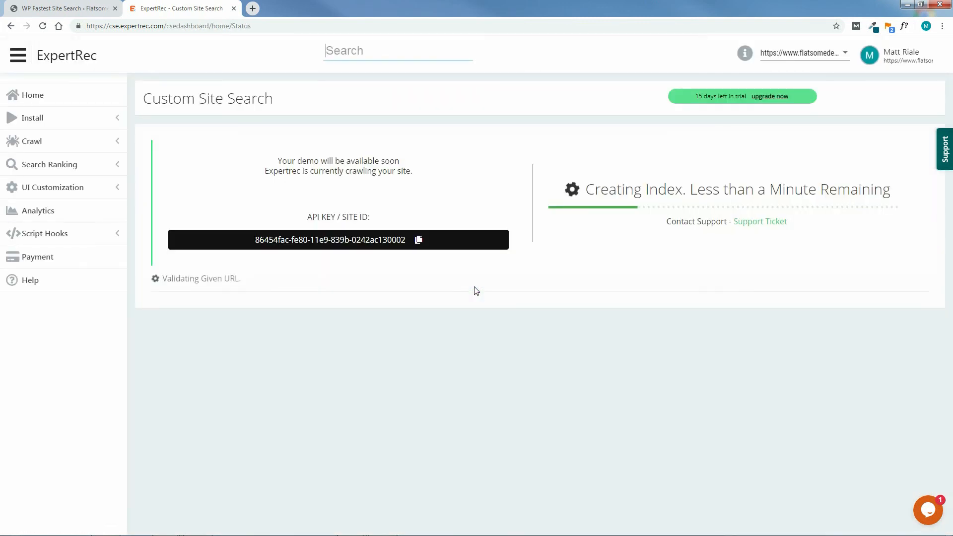
Copy the API key from the ExpertRec dashboard, paste it into the WordPress plugin's API KEY field and save the settings.
click(418, 240)
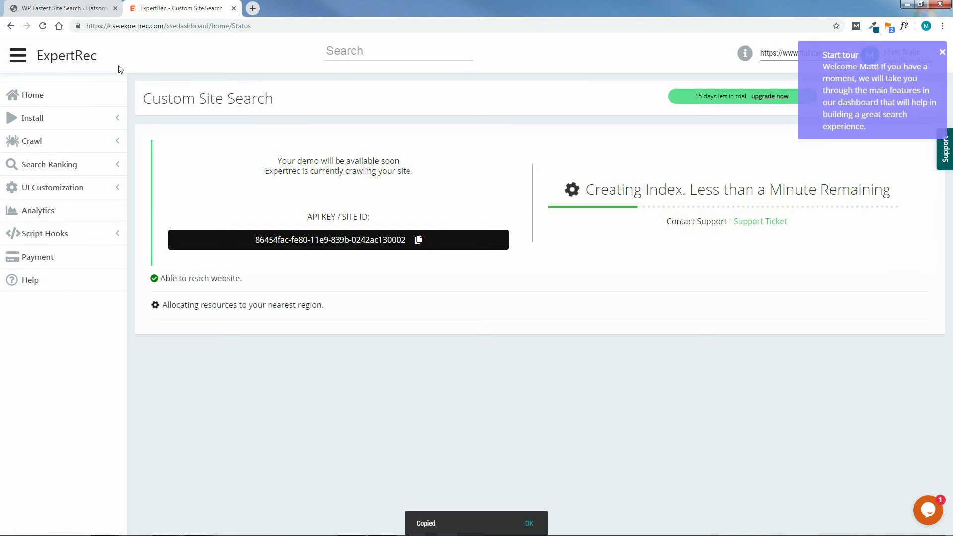
click(71, 7)
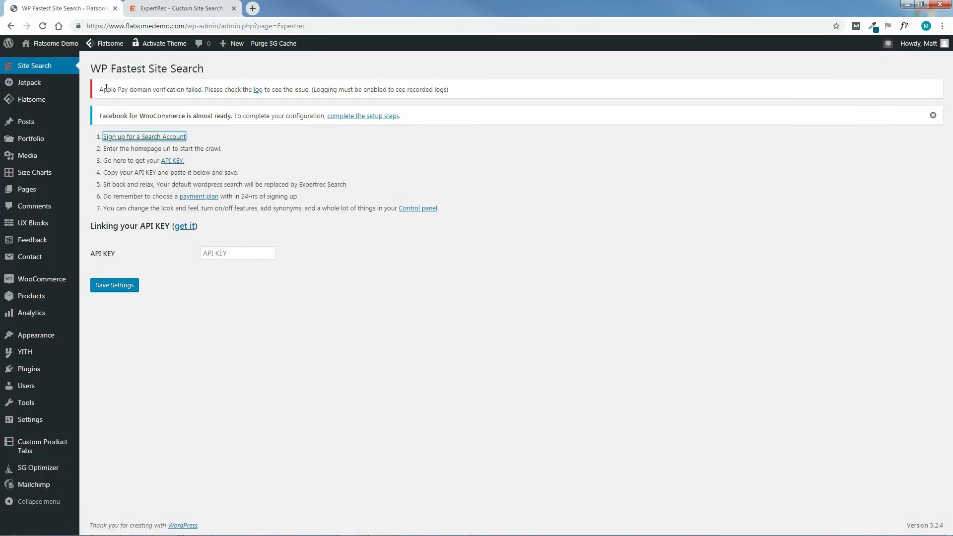
click(230, 253)
right_click(231, 253)
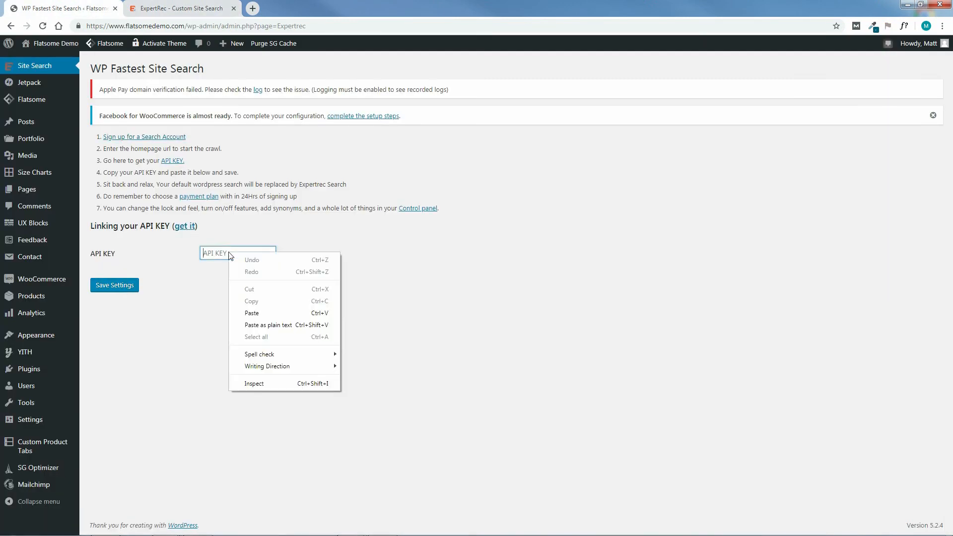
click(252, 312)
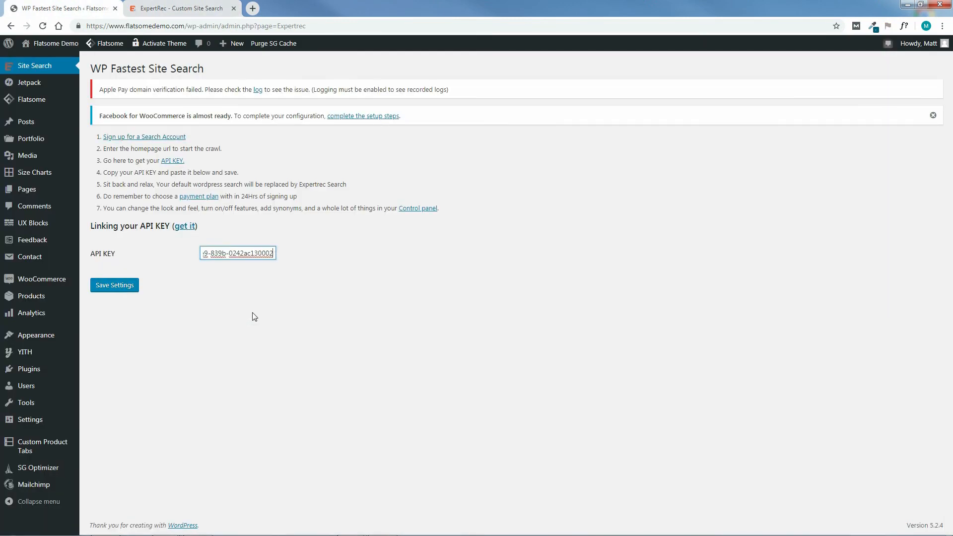
click(116, 290)
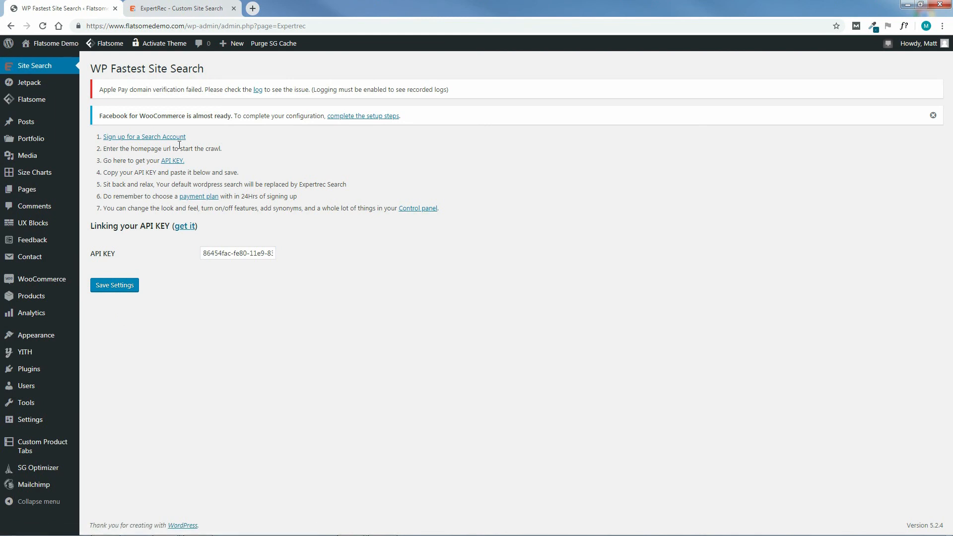
Review the plugin's numbered setup instructions, from entering the homepage URL to replacing the default WordPress search.
drag(107, 150, 257, 152)
drag(103, 160, 220, 166)
drag(104, 172, 249, 178)
drag(104, 185, 377, 187)
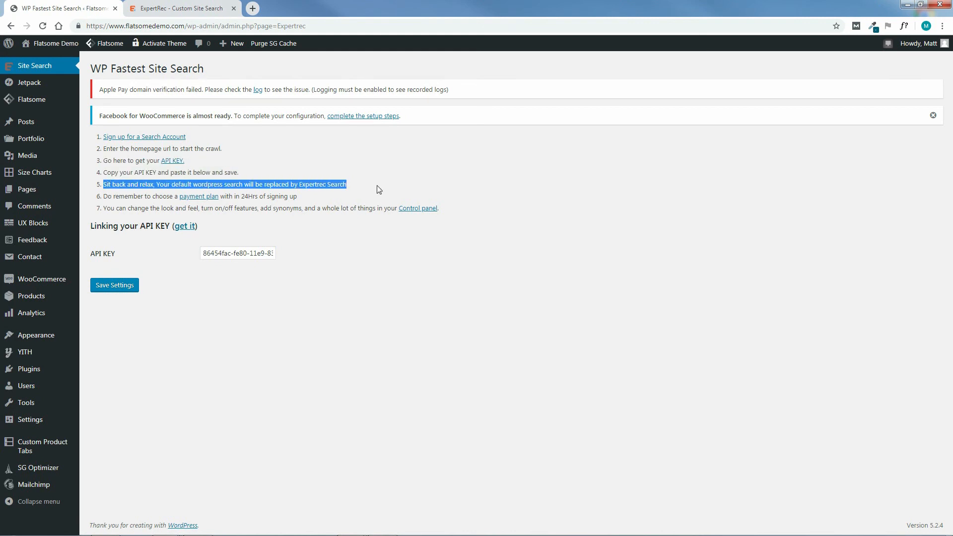
click(379, 193)
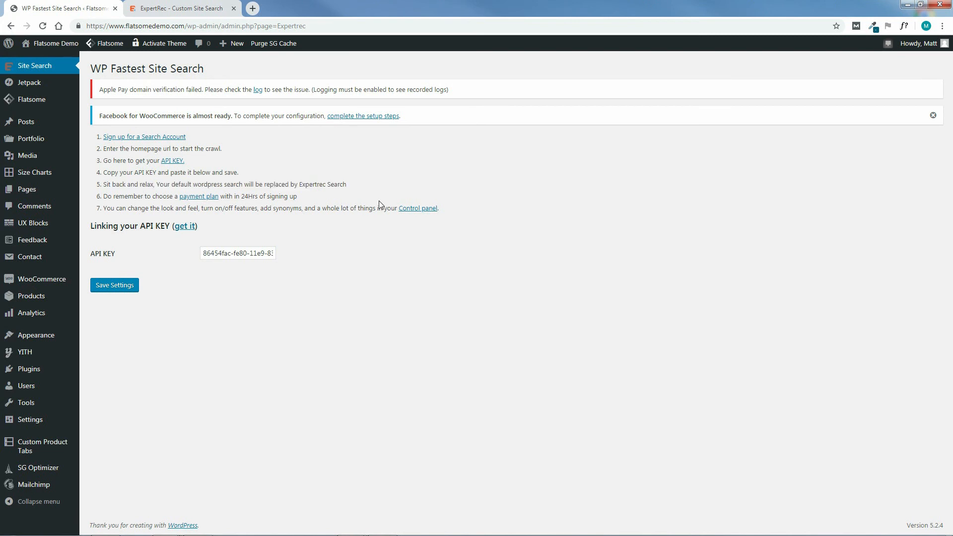
Check the site's indexing and crawl status in the ExpertRec dashboard.
click(179, 10)
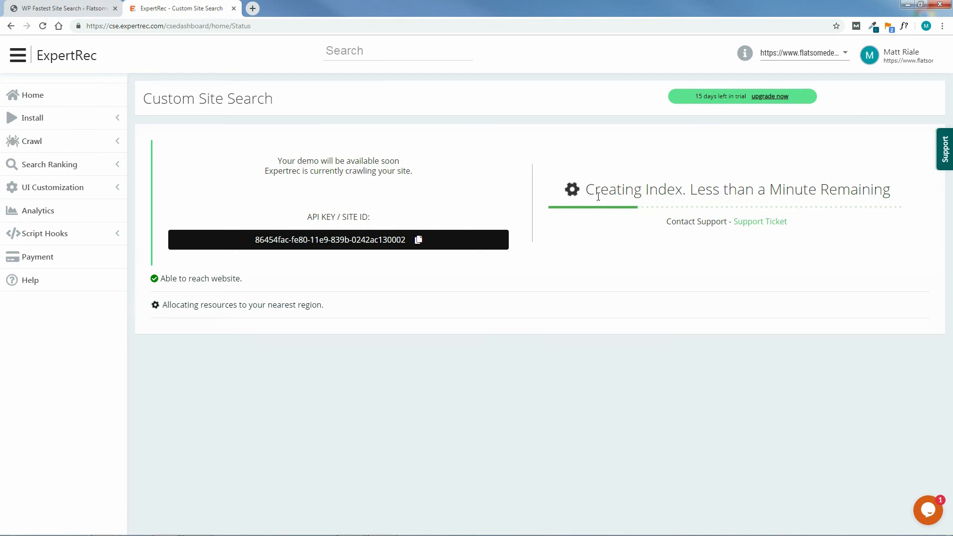
drag(895, 191, 588, 190)
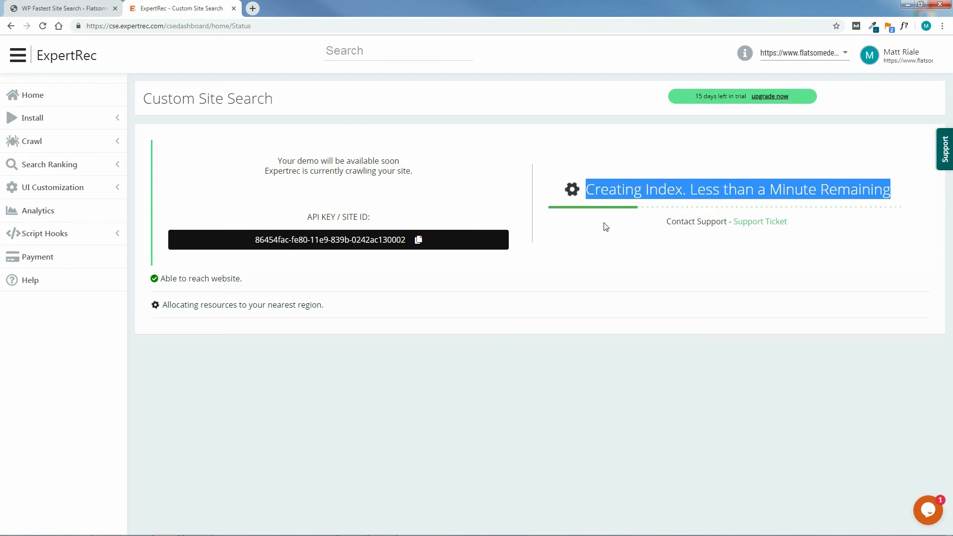
click(302, 390)
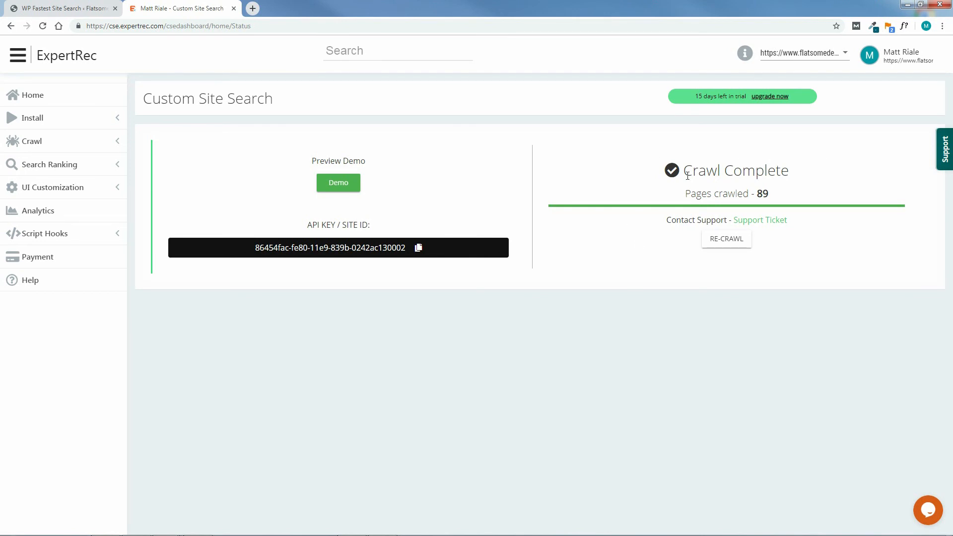
drag(792, 174, 687, 172)
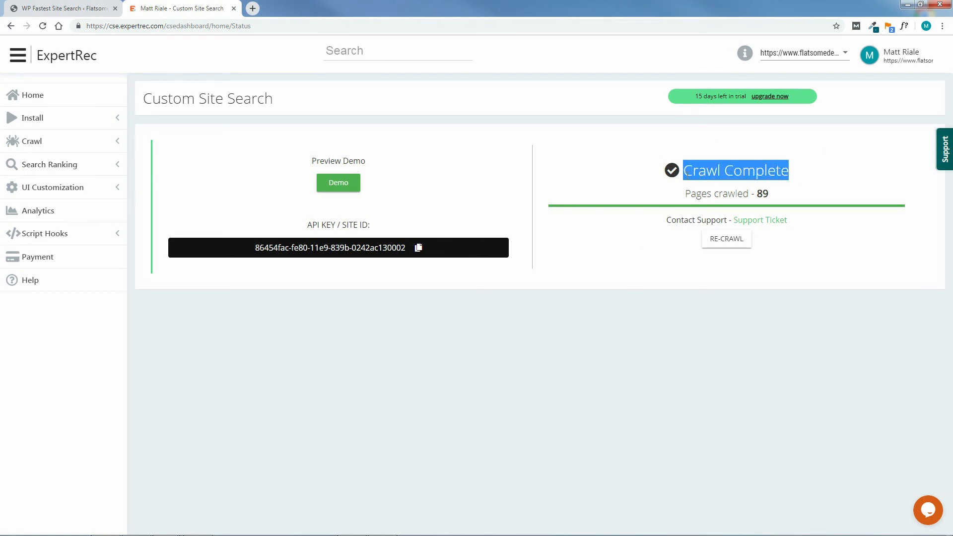
click(686, 350)
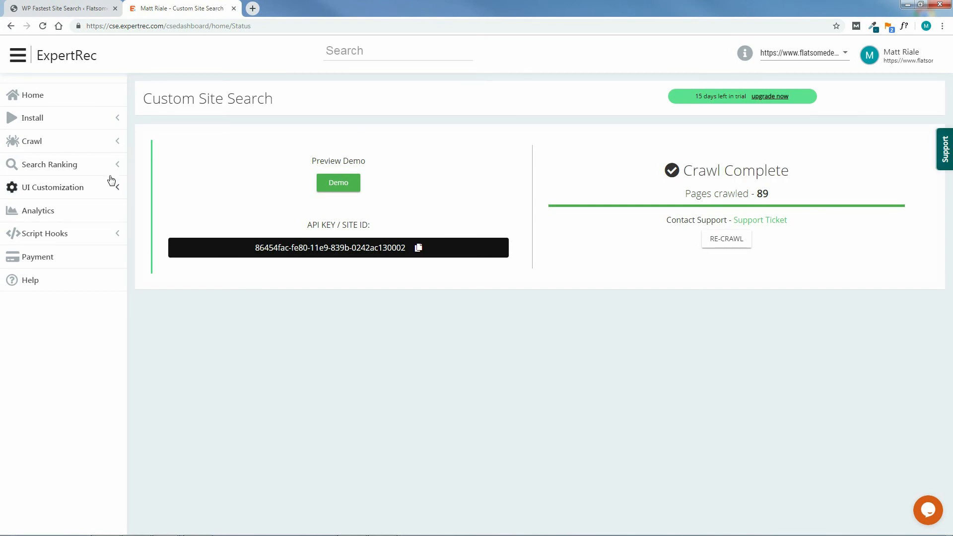
Copy the head-section script from ExpertRec's installation code page and close the ExpertRec dashboard.
click(39, 122)
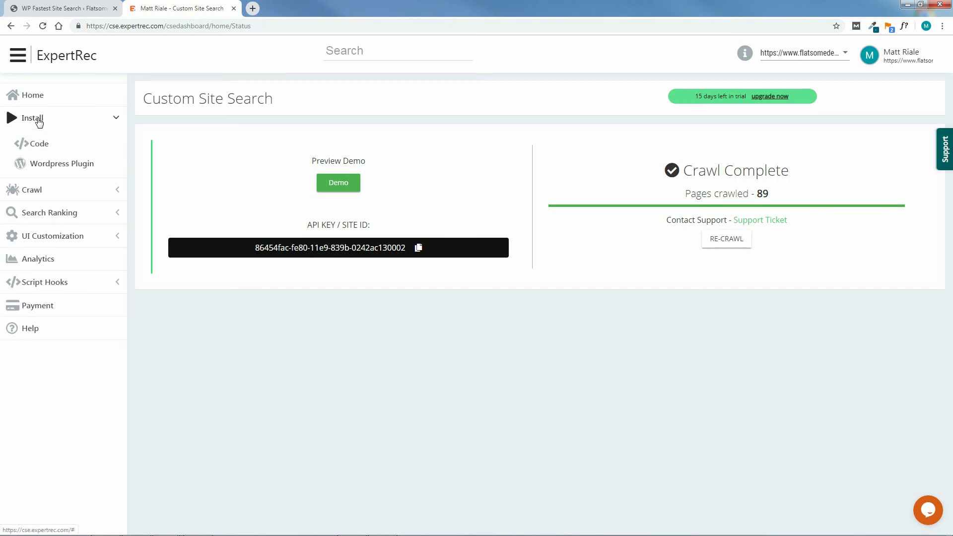
click(35, 145)
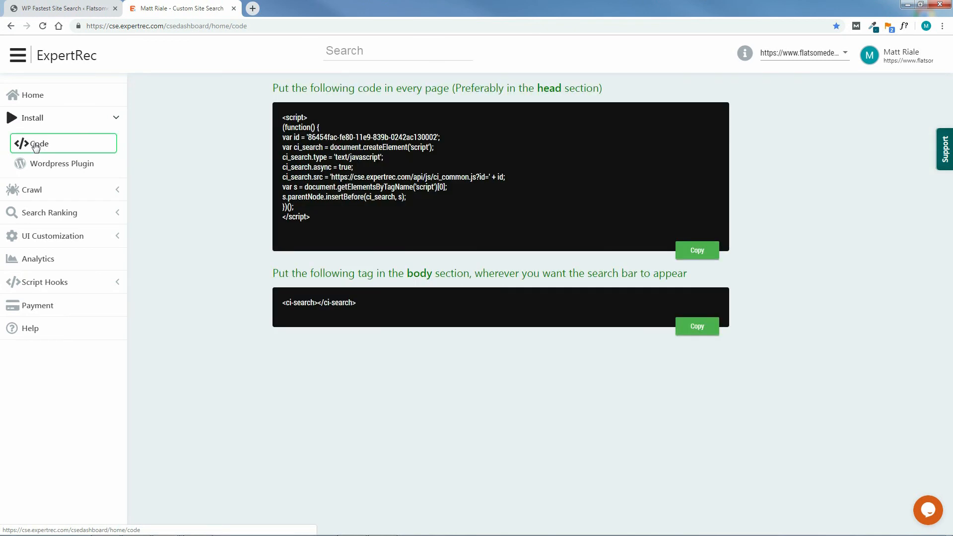
drag(314, 216, 281, 117)
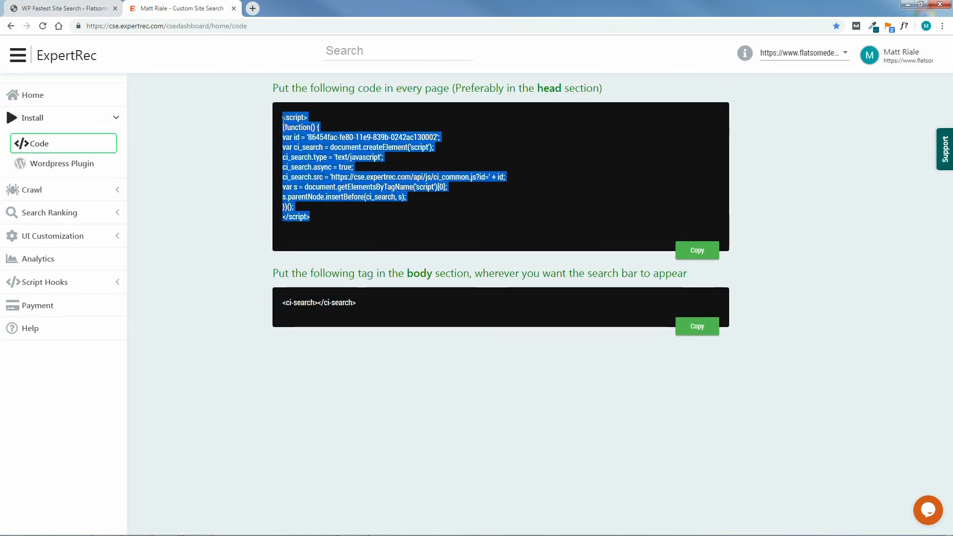
right_click(313, 151)
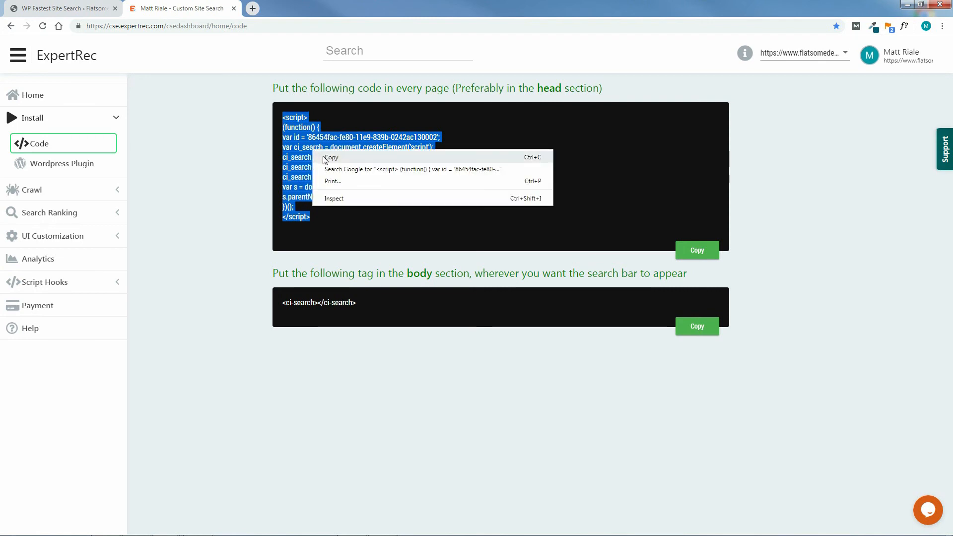
click(322, 157)
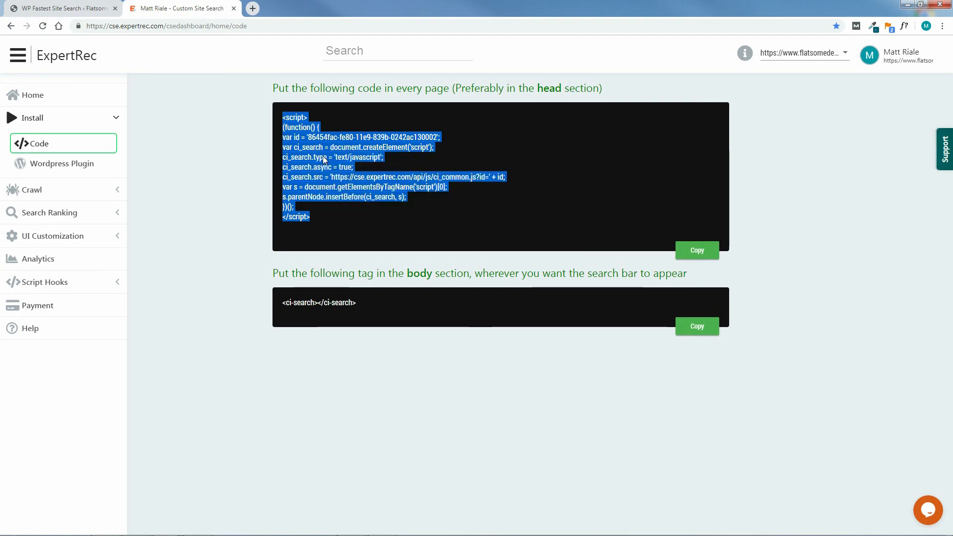
click(697, 252)
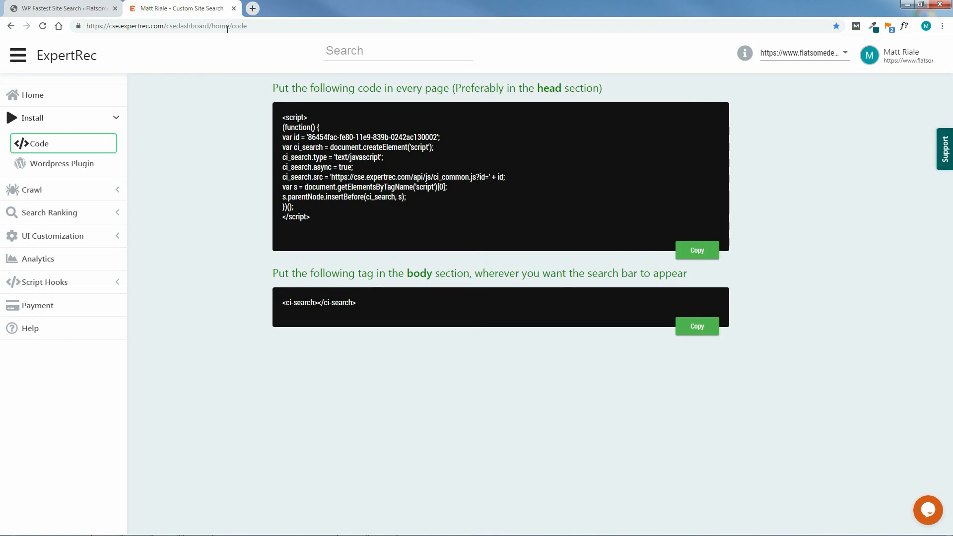
click(233, 9)
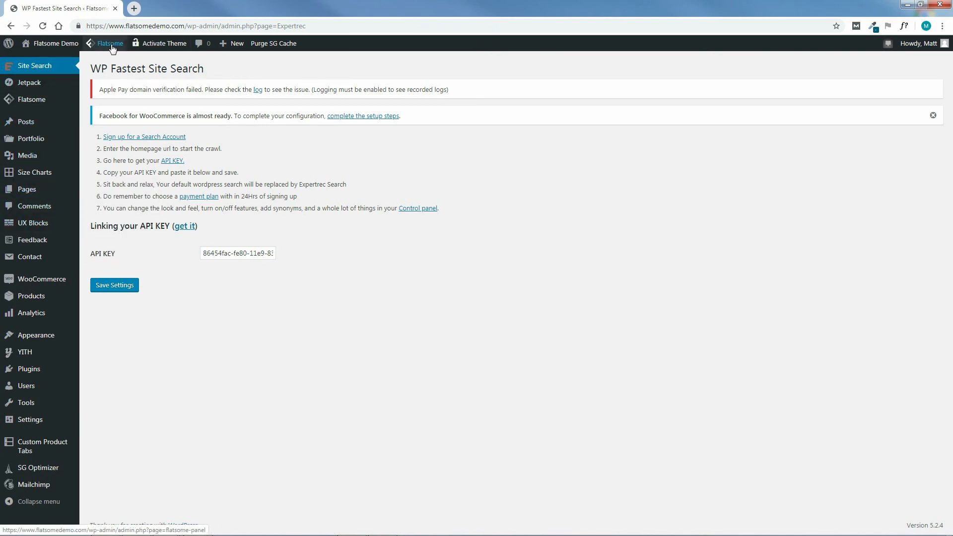
Paste the ExpertRec script containing the API key into the Header Scripts field of Flatsome's advanced Global Settings and save all changes.
mouse_move(111, 45)
mouse_move(115, 77)
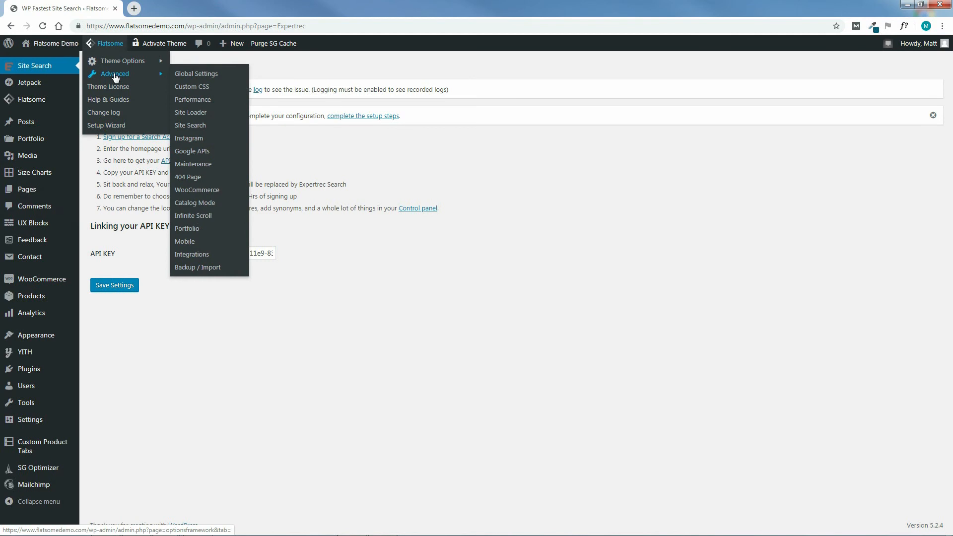
click(197, 76)
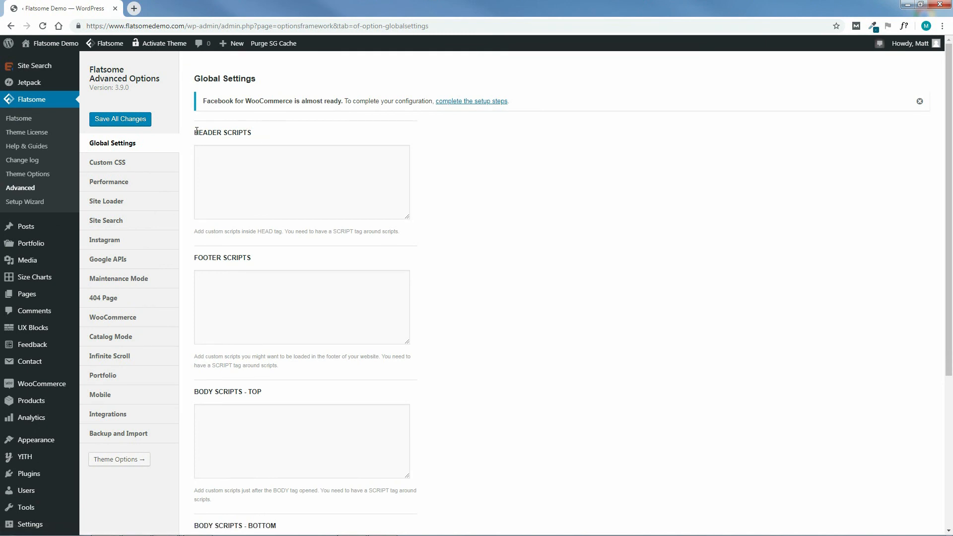
drag(194, 131, 254, 140)
click(228, 158)
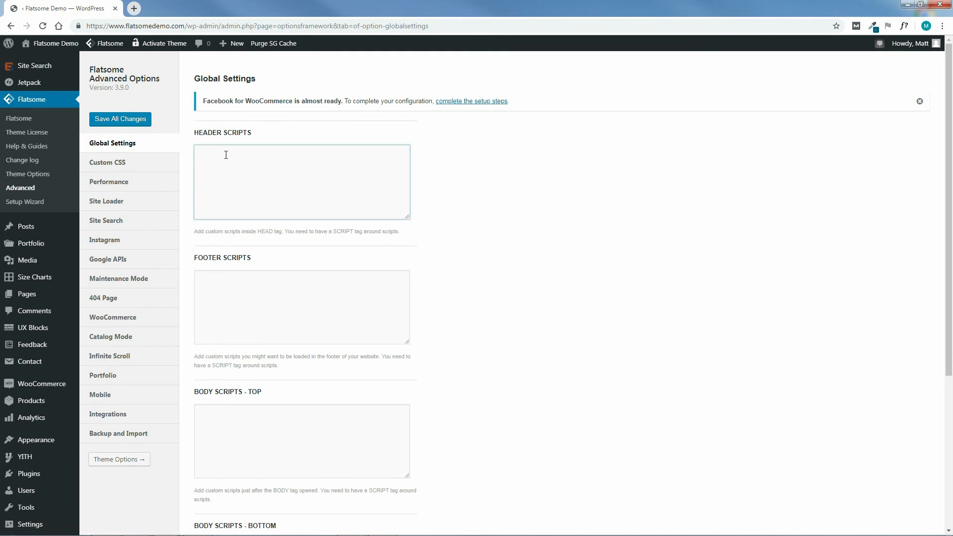
right_click(226, 155)
click(239, 212)
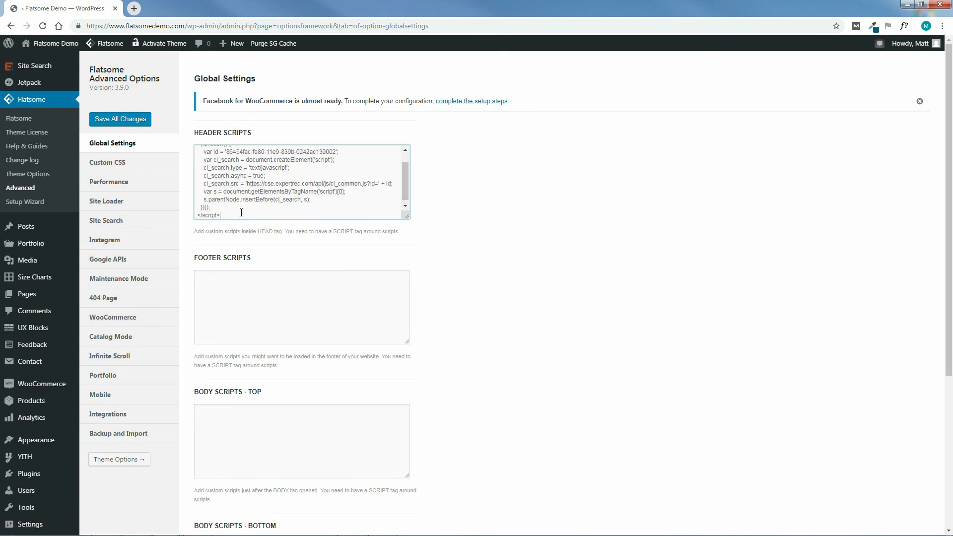
click(123, 120)
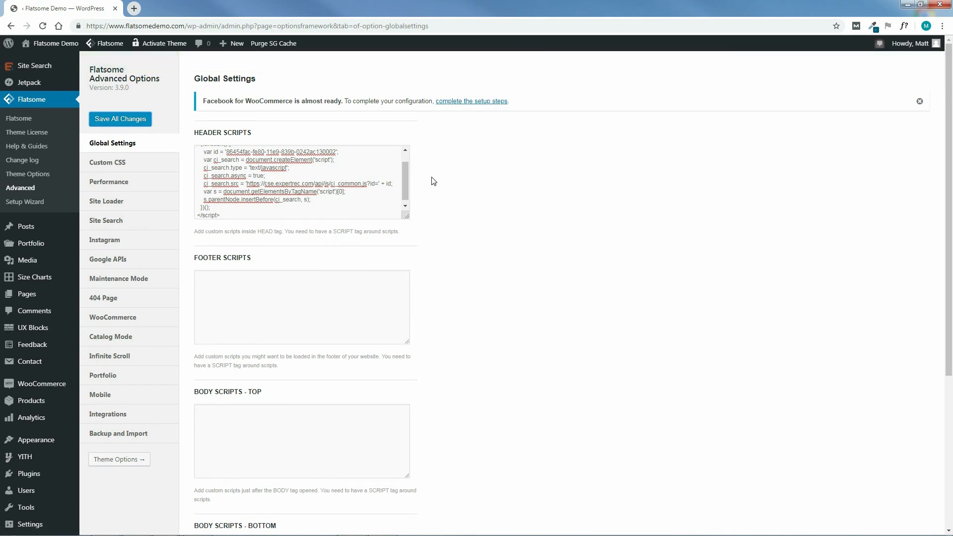
Visit the live Flatsome Demo site and open the Header settings in its theme customizer.
mouse_move(50, 44)
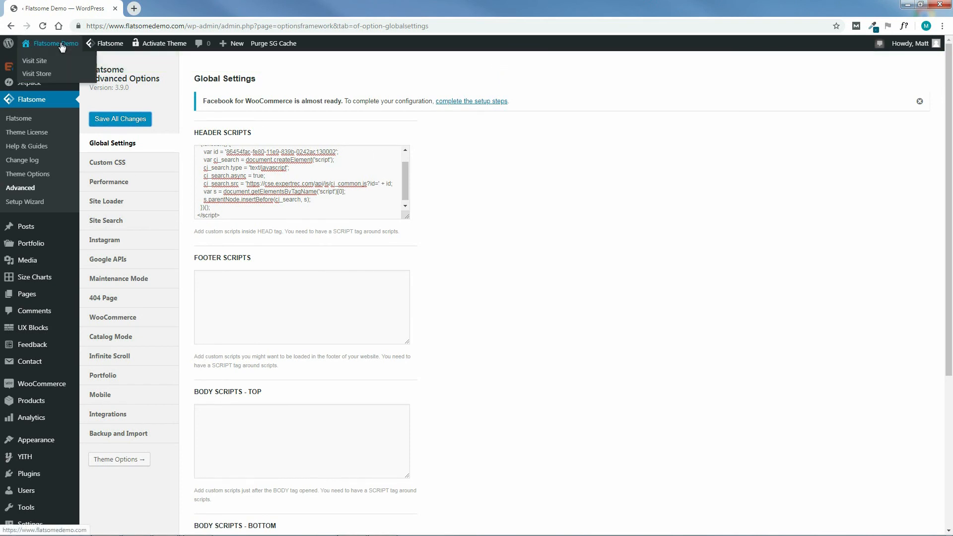
click(42, 62)
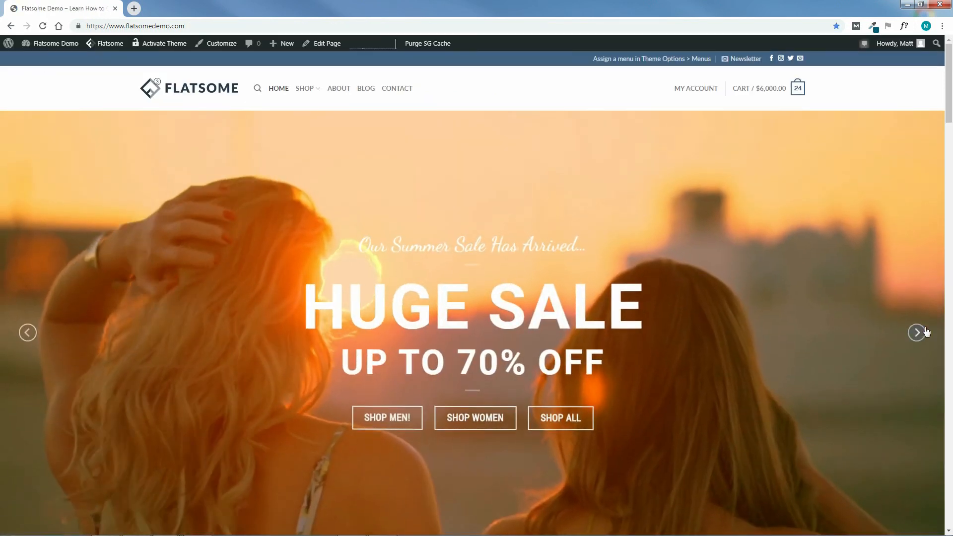
click(917, 333)
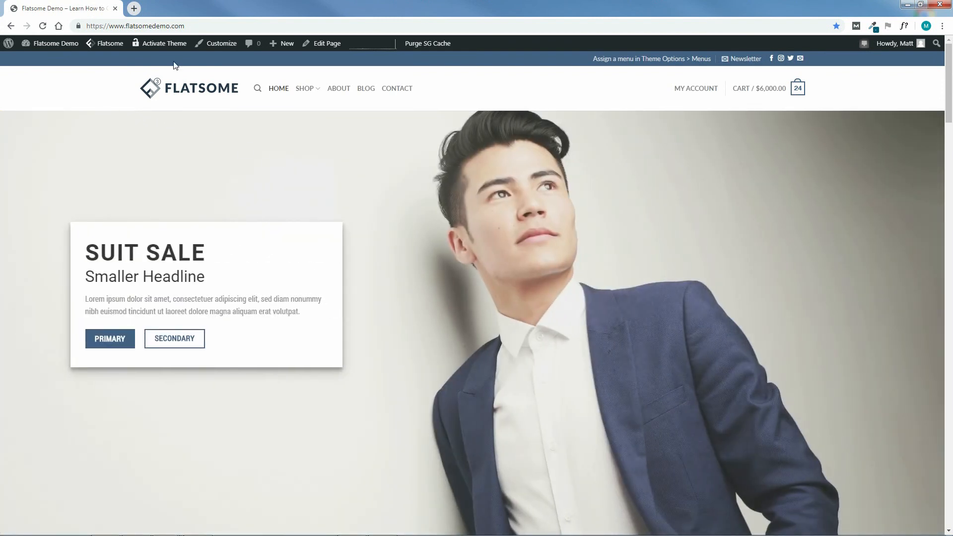
click(220, 46)
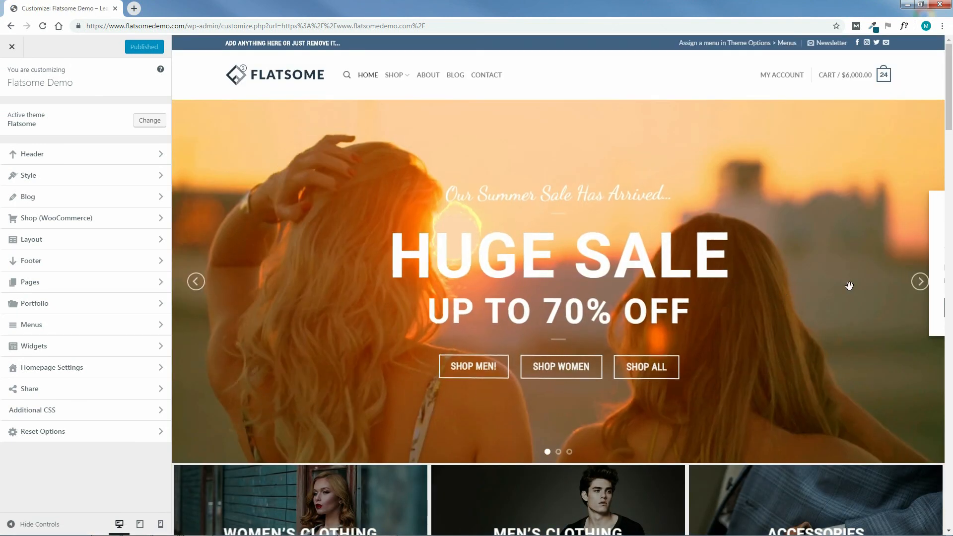
click(920, 281)
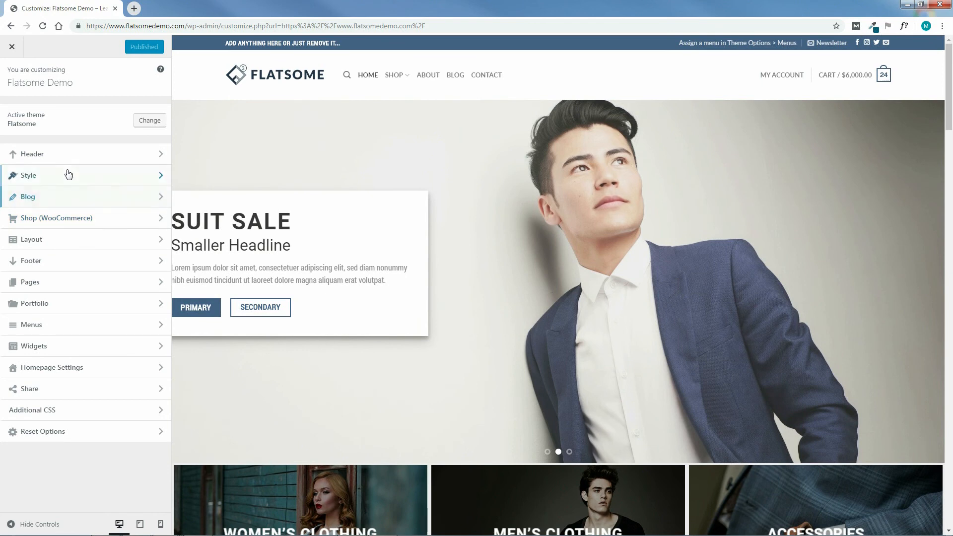
click(35, 157)
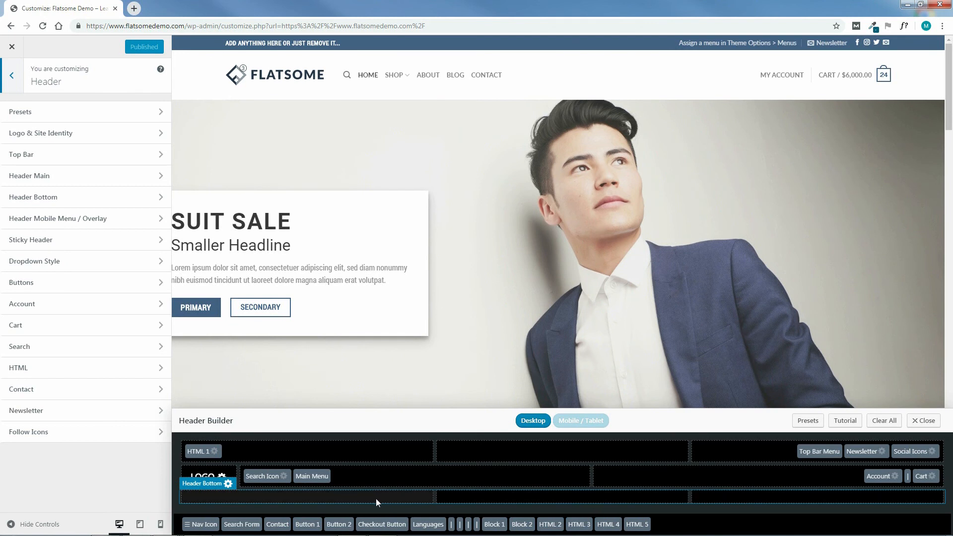
Try Button 2 in the middle section of the header's bottom row and return it to the unused elements.
mouse_move(641, 529)
mouse_down()
mouse_move(660, 511)
mouse_move(712, 506)
mouse_move(638, 524)
mouse_up()
drag(340, 526, 568, 493)
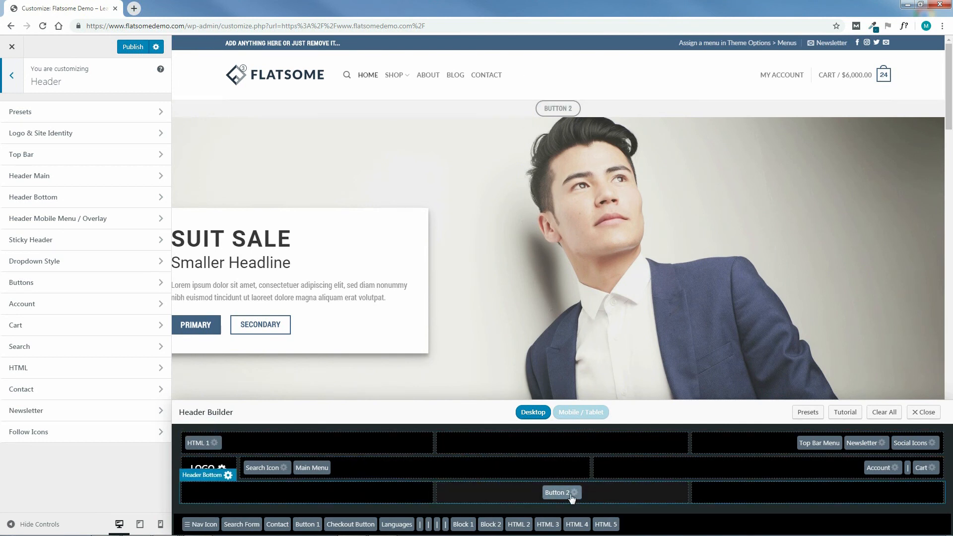
drag(561, 497, 694, 521)
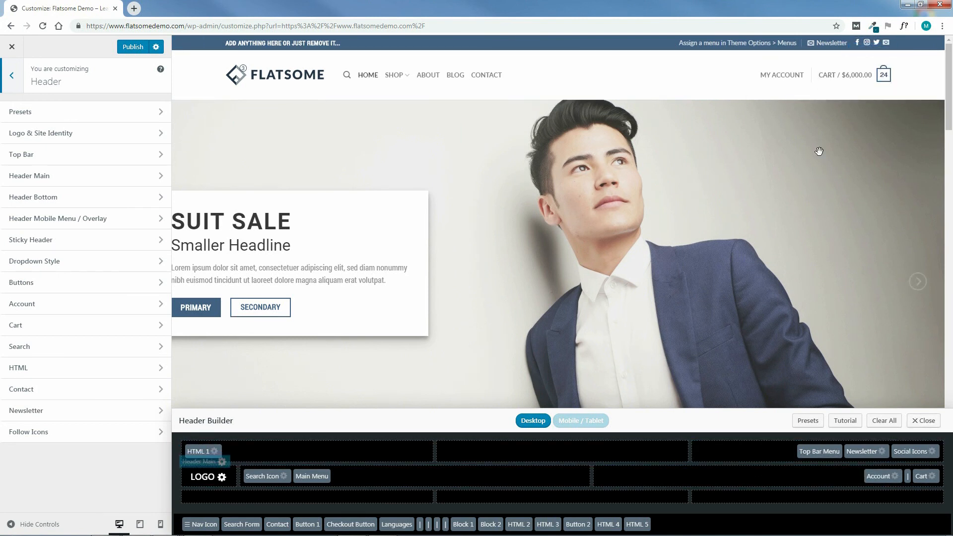
Examine the available header presets and return to the Header settings.
mouse_move(792, 78)
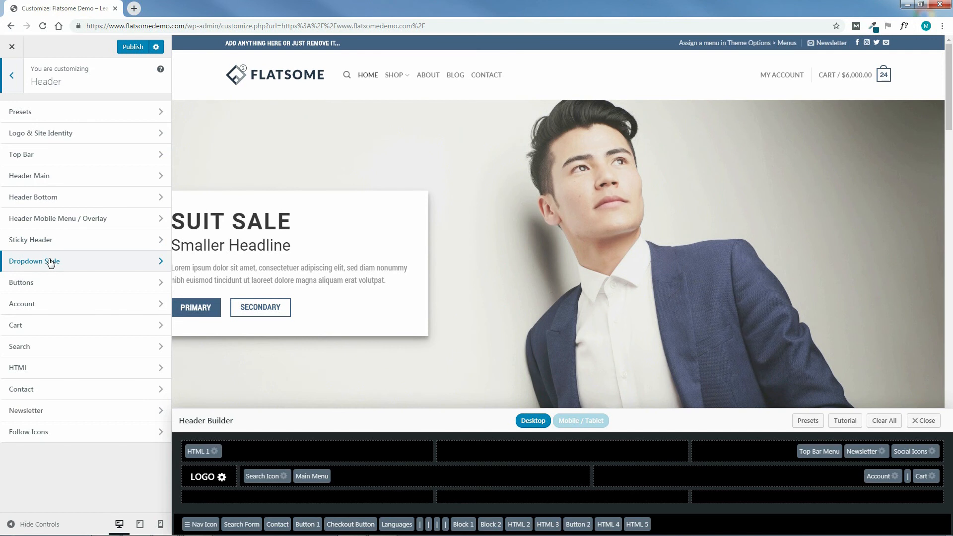
click(111, 113)
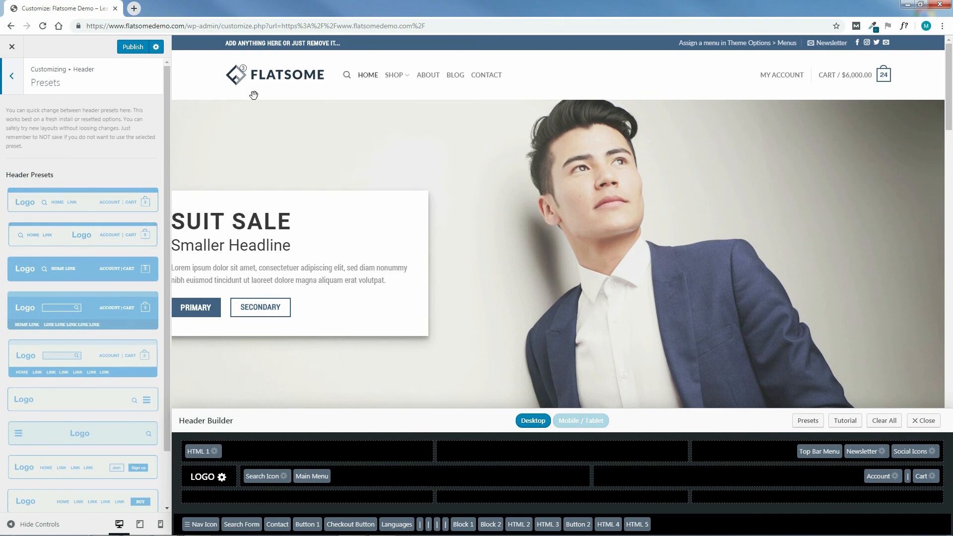
click(12, 76)
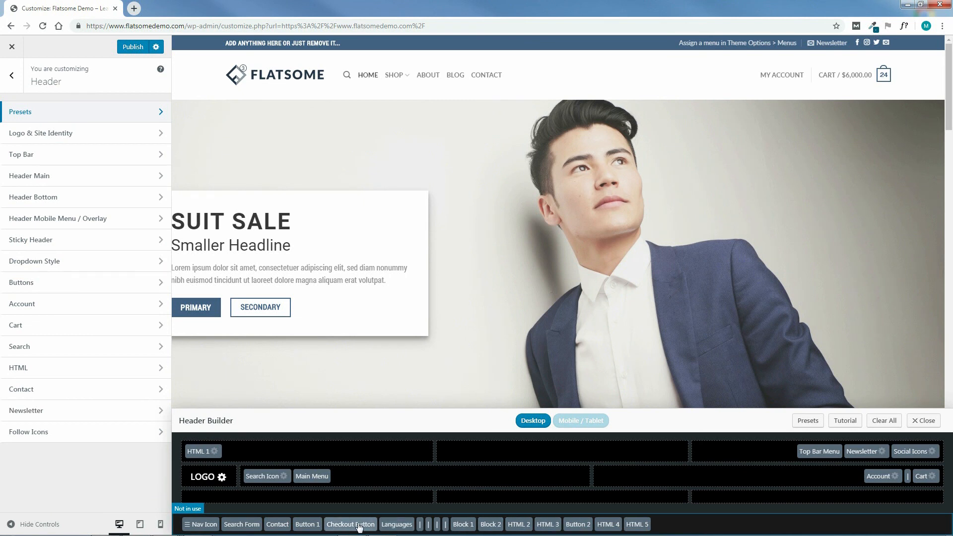
Place Button 1 in the middle section of the header's bottom row and set its text to "click here!".
drag(312, 526, 574, 495)
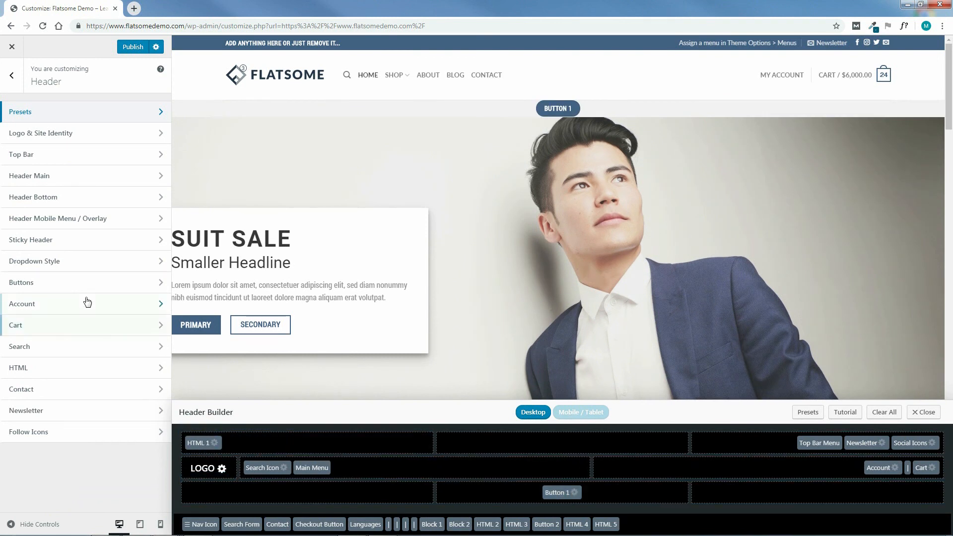
click(32, 283)
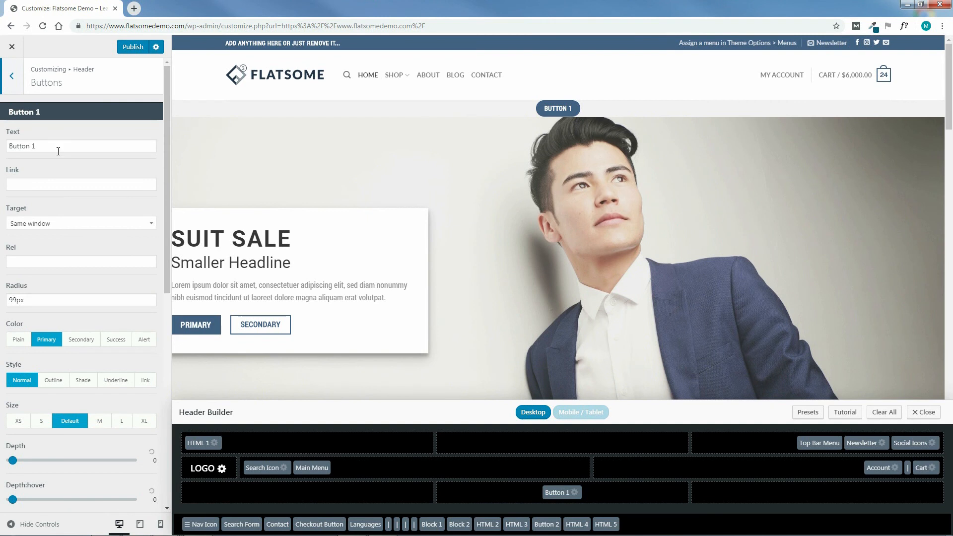
drag(39, 146, 8, 145)
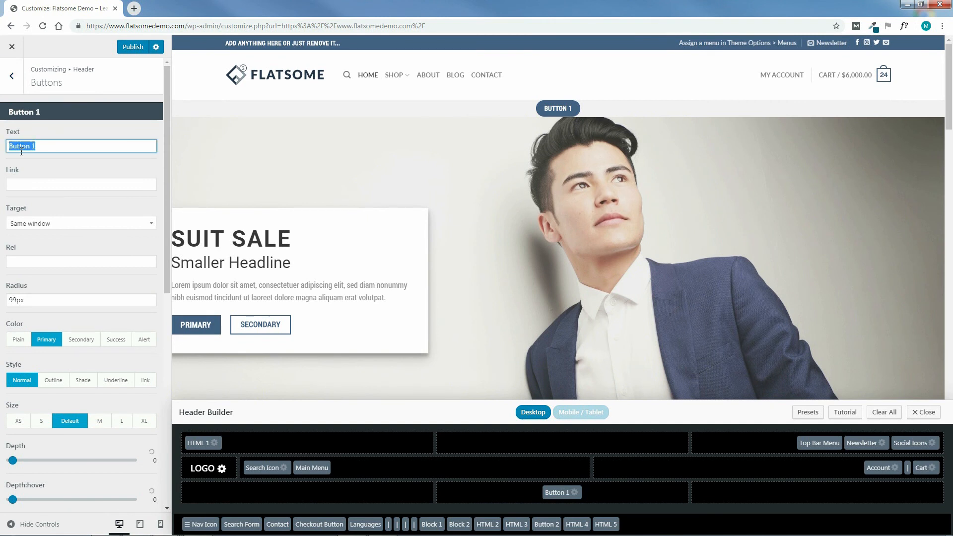
text(click here!)
Check Button 1's link target options, try the Success color, restore Primary, and look over the Button 2 settings.
click(64, 224)
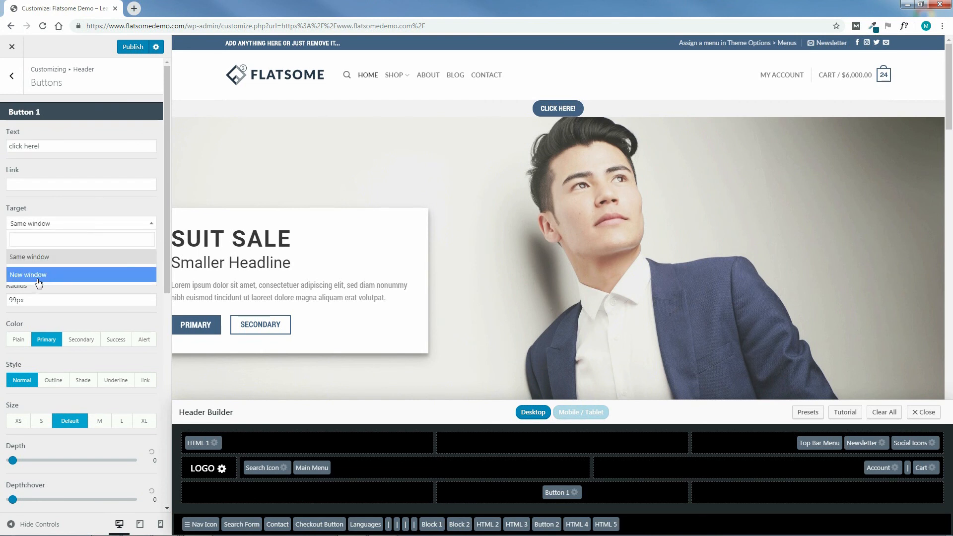
click(94, 209)
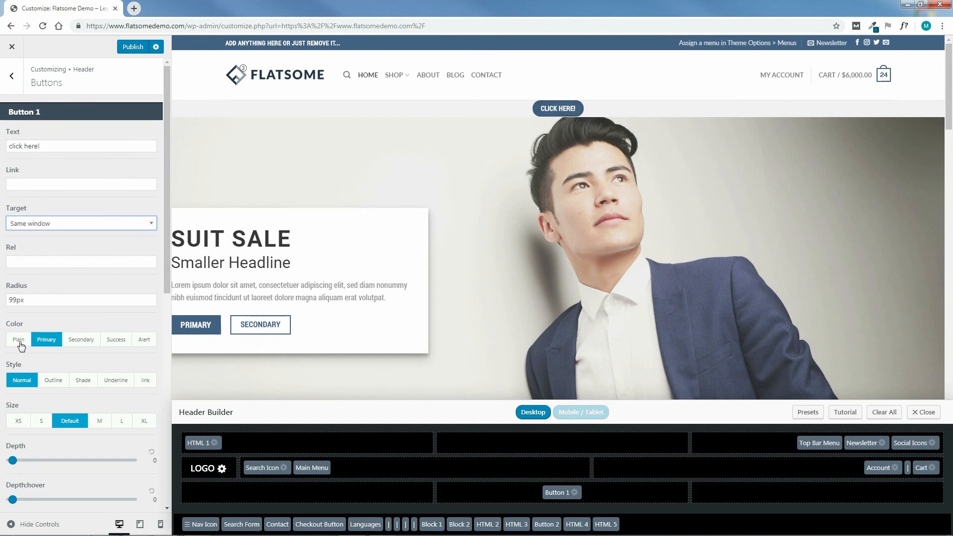
click(116, 342)
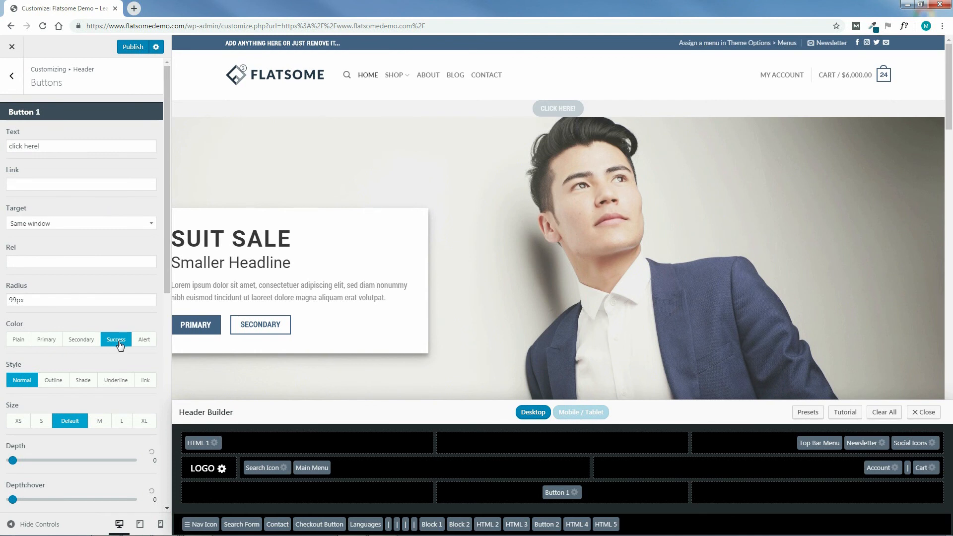
click(47, 341)
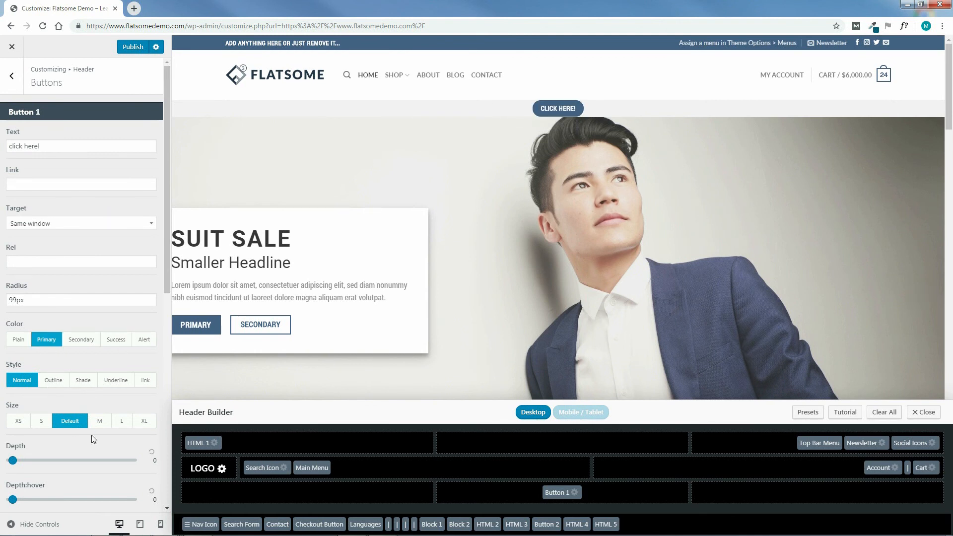
drag(161, 285, 156, 464)
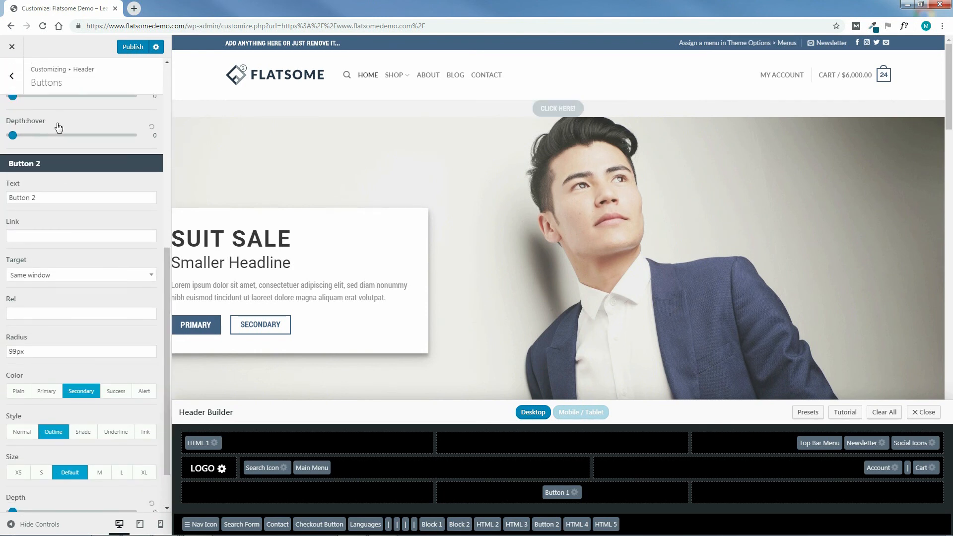
drag(165, 394, 166, 212)
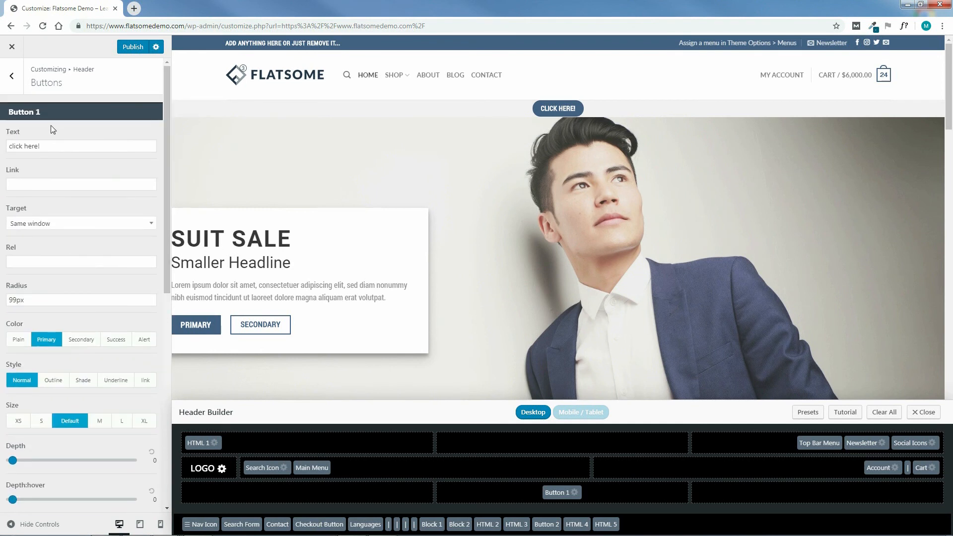
Return to the Header settings and move Button 1 from the header's bottom row back to the unused elements.
click(13, 77)
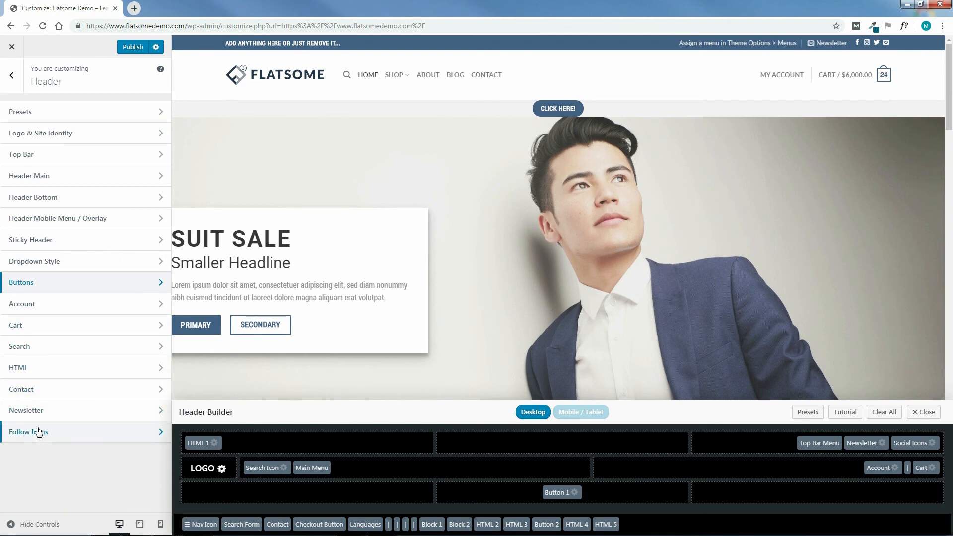
drag(555, 493, 665, 529)
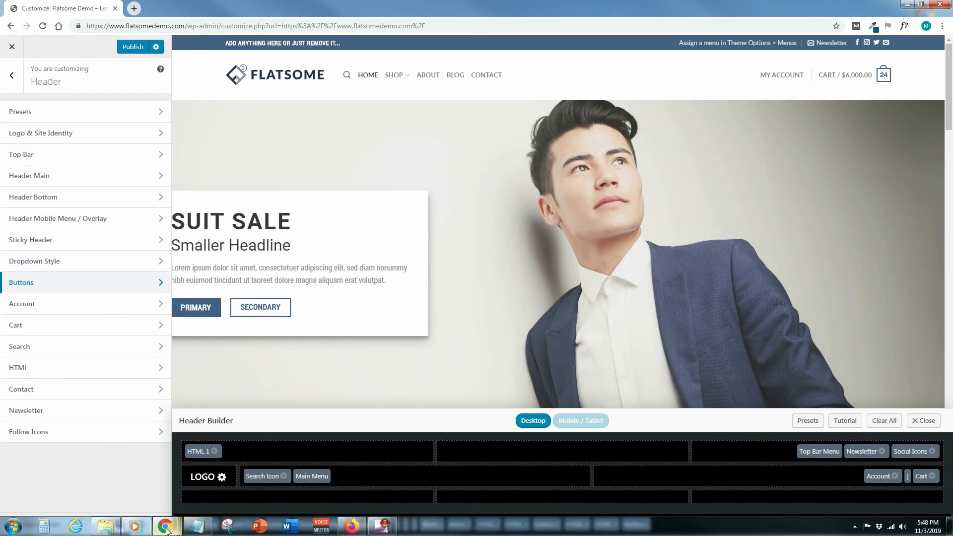
mouse_move(166, 531)
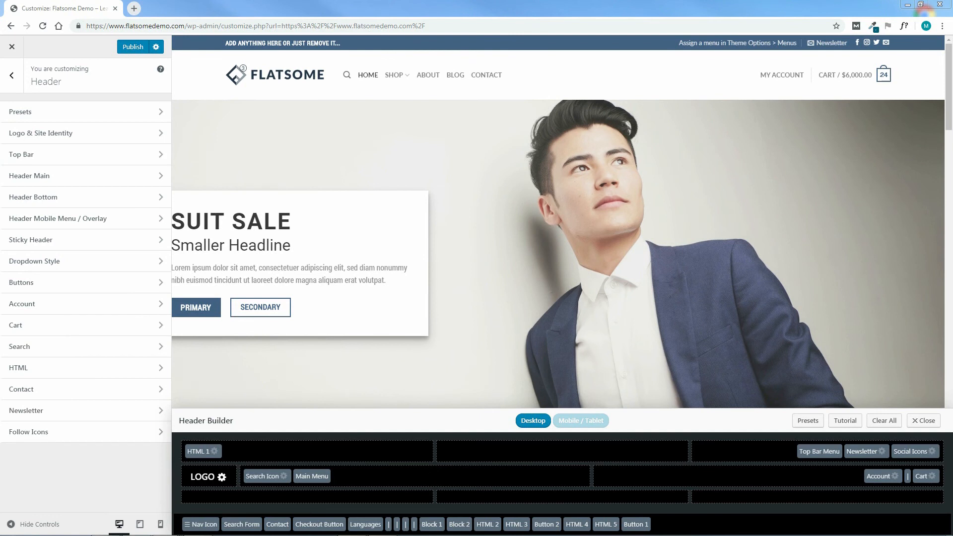
Place HTML 2 in the left section of the header's top bar and move HTML 1 to its middle section.
drag(204, 451, 695, 524)
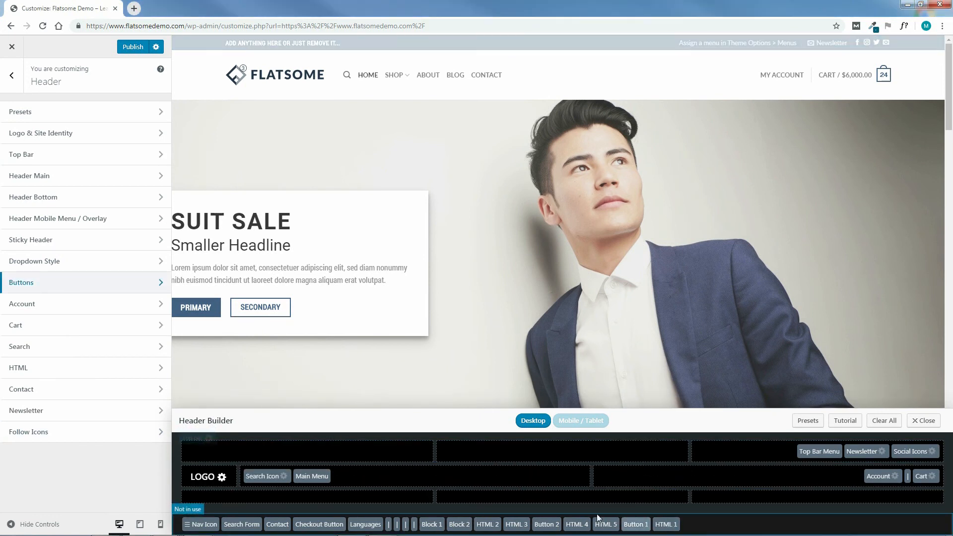
drag(490, 526, 206, 454)
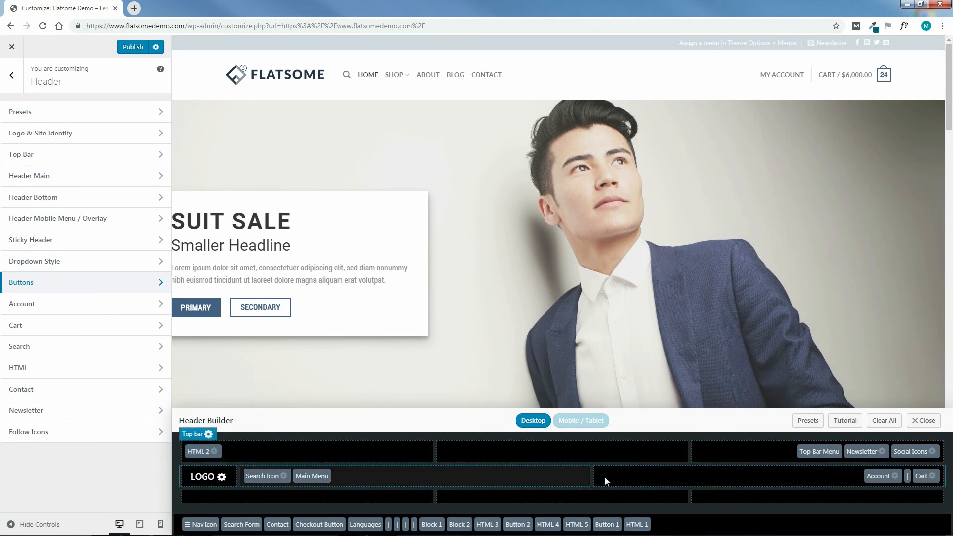
drag(637, 524, 588, 452)
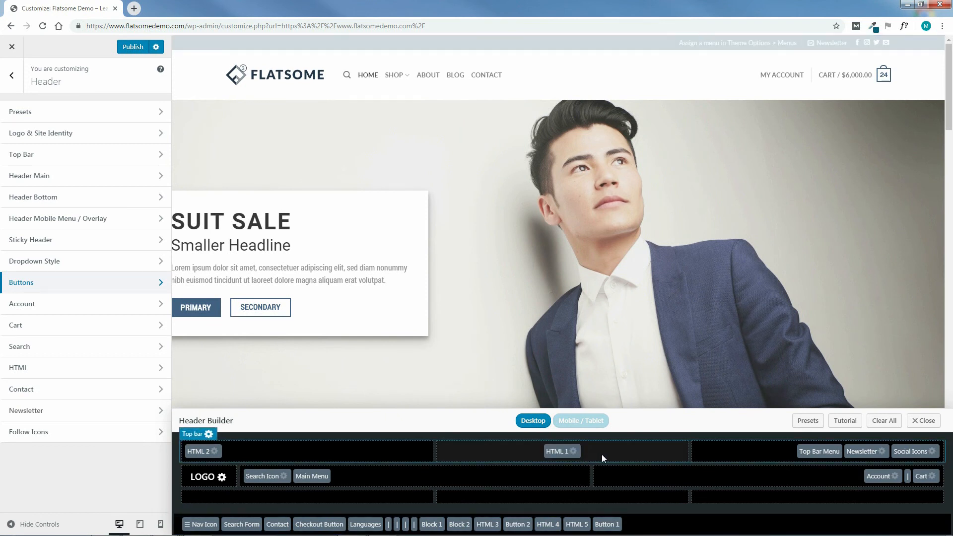
Move Top Bar Menu, Newsletter and Social Icons to the unused elements, and place Account in the top bar's right section.
drag(827, 453, 752, 518)
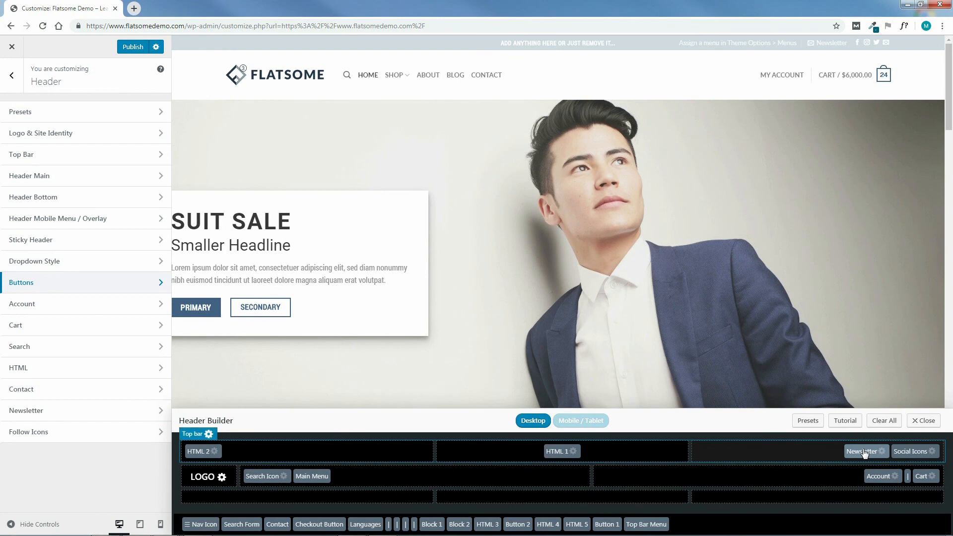
drag(864, 453, 779, 519)
drag(916, 455, 774, 529)
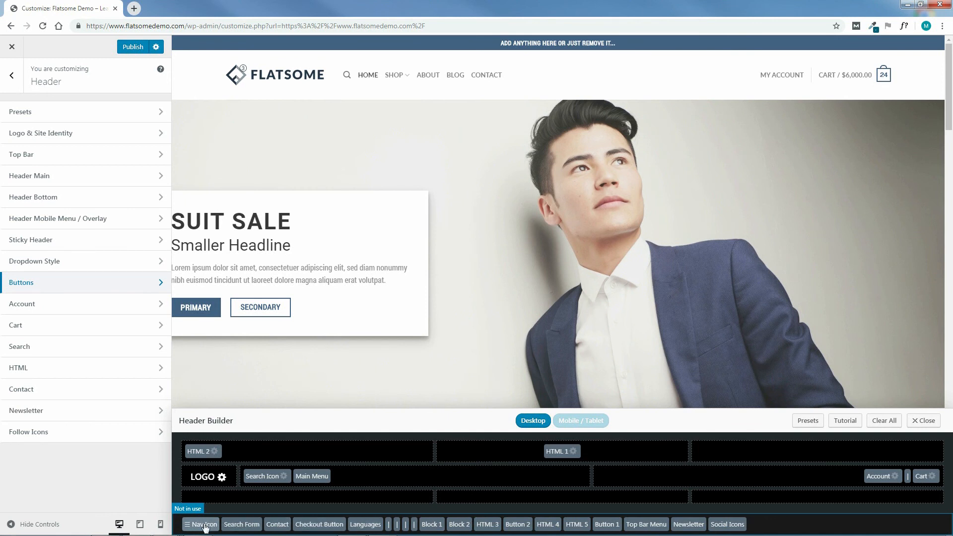
drag(888, 475, 904, 457)
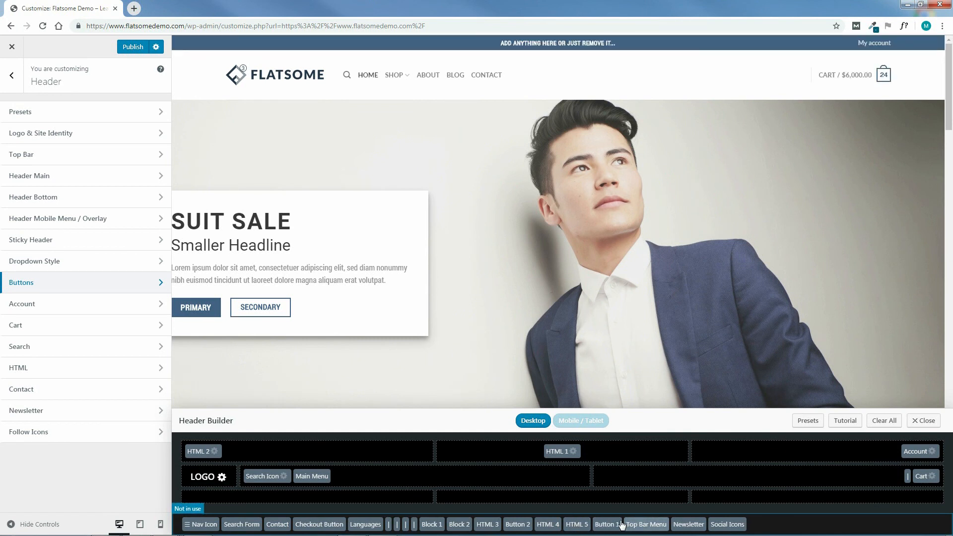
Place HTML 3 before the divider and Cart in the main header row, and move Search Icon to the unused elements.
drag(492, 528, 880, 478)
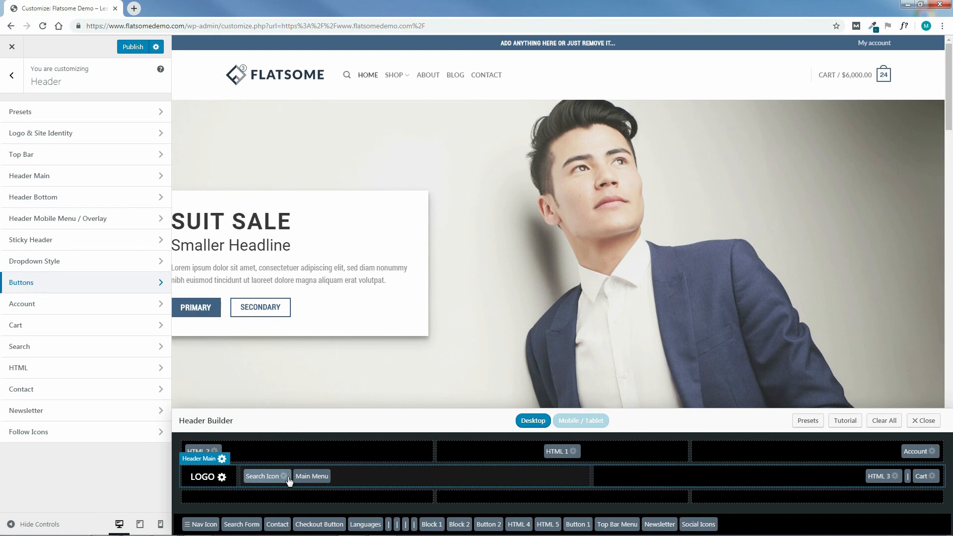
drag(274, 480, 762, 527)
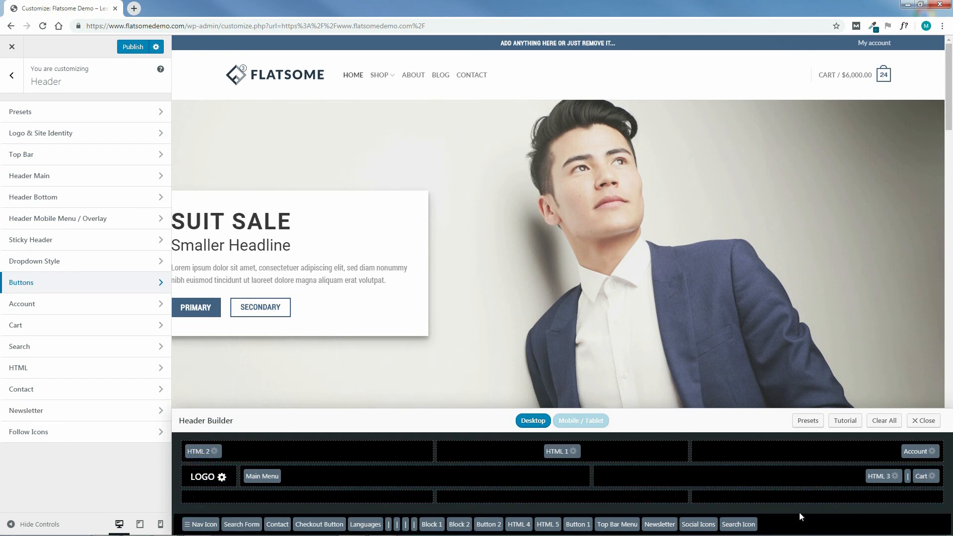
Open the HTML 2 element's settings and look over the content fields from HTML 1 to HTML 5.
click(196, 453)
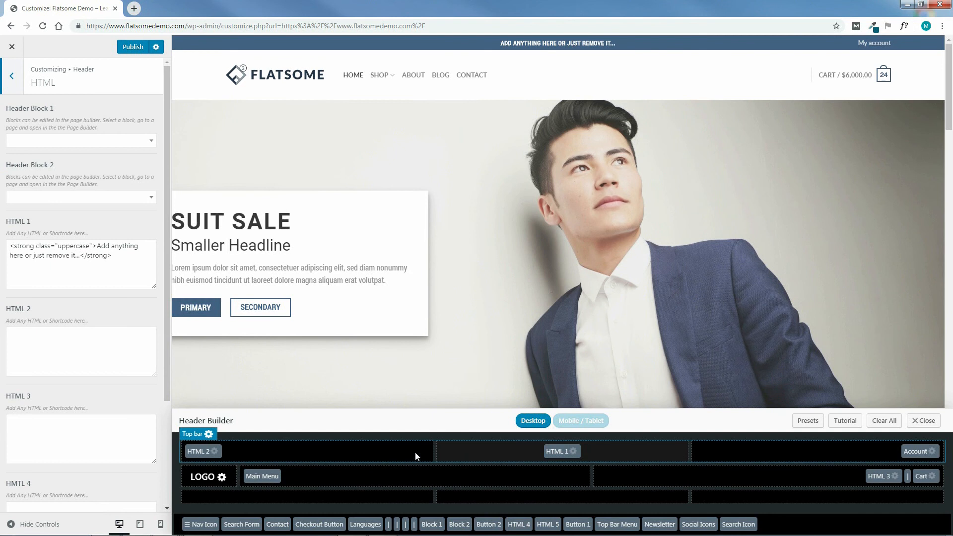
drag(164, 230, 168, 362)
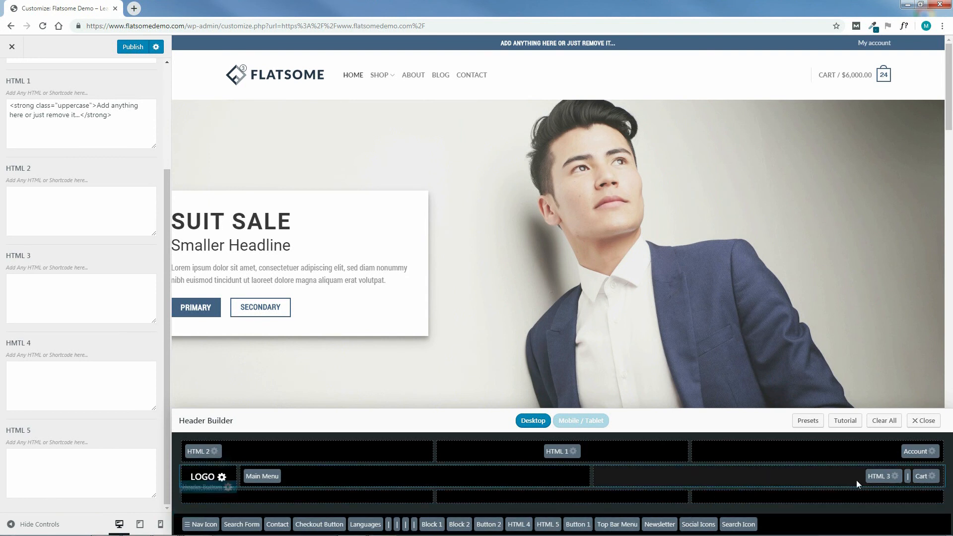
drag(167, 252, 147, 133)
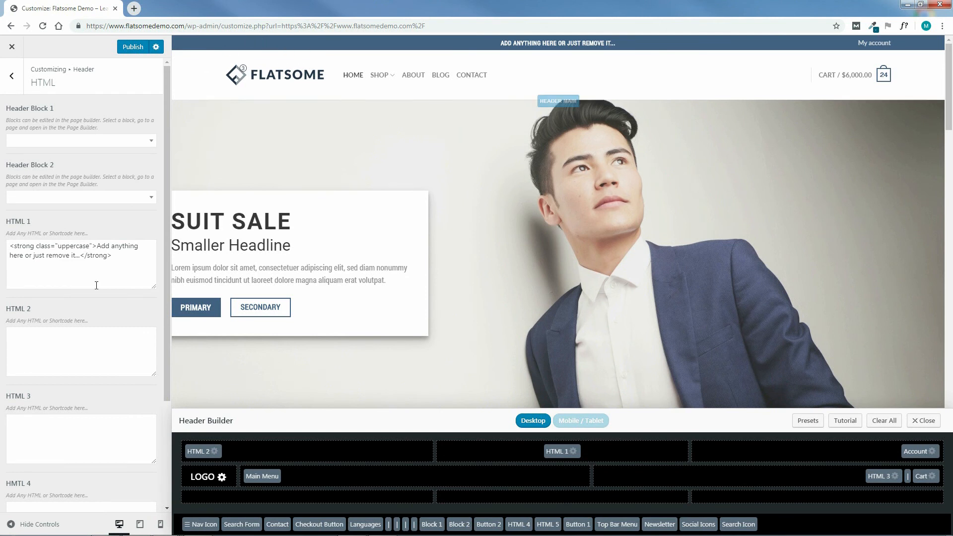
drag(120, 260, 16, 246)
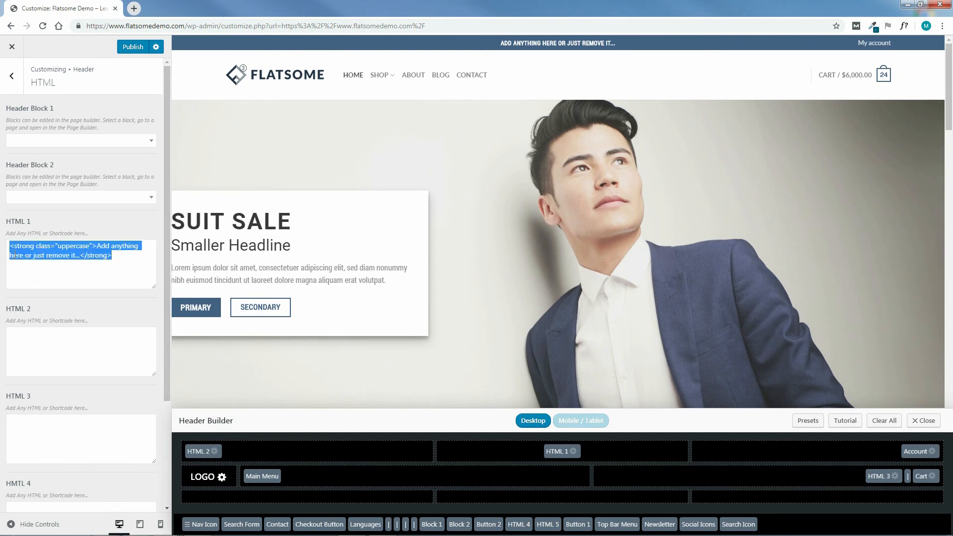
click(47, 339)
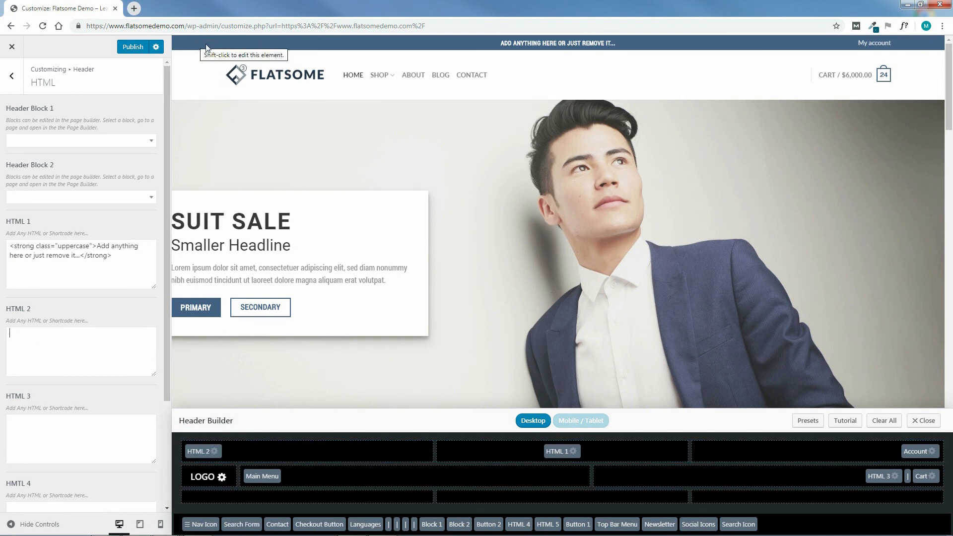
mouse_move(228, 533)
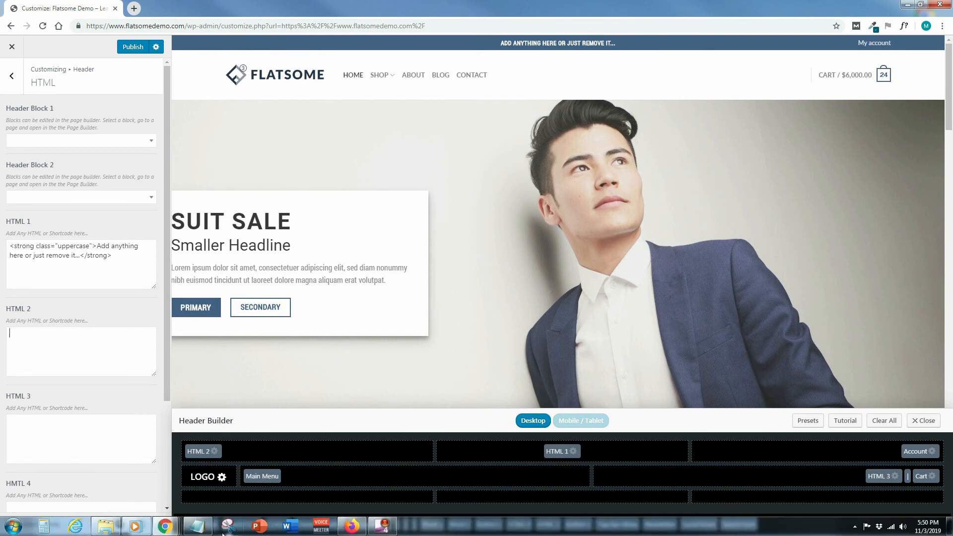
click(197, 525)
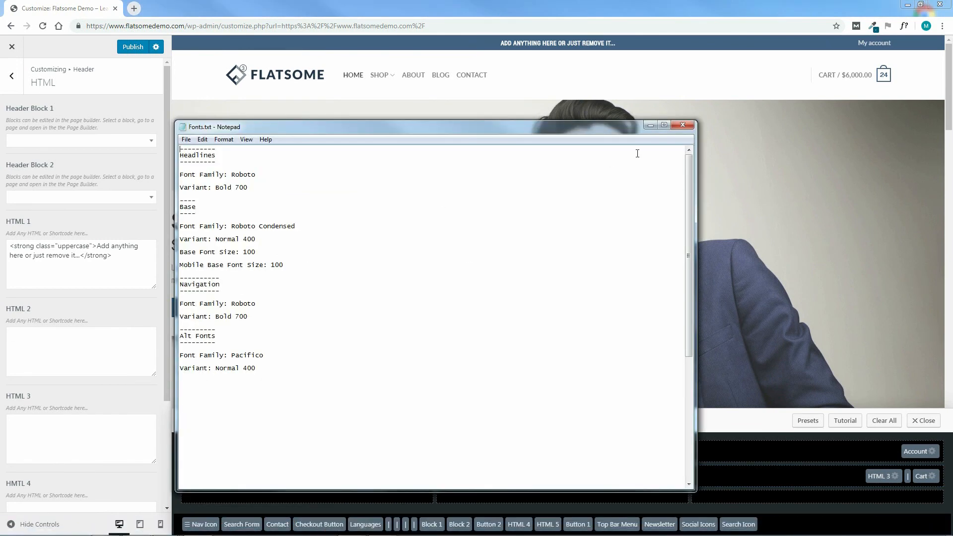
click(682, 126)
Switch to File Explorer and open the text file in Flatsome Course > HOME PAGE > MAIN MENU - TEXT FILES > HTML 2 BLOCK.
mouse_move(231, 534)
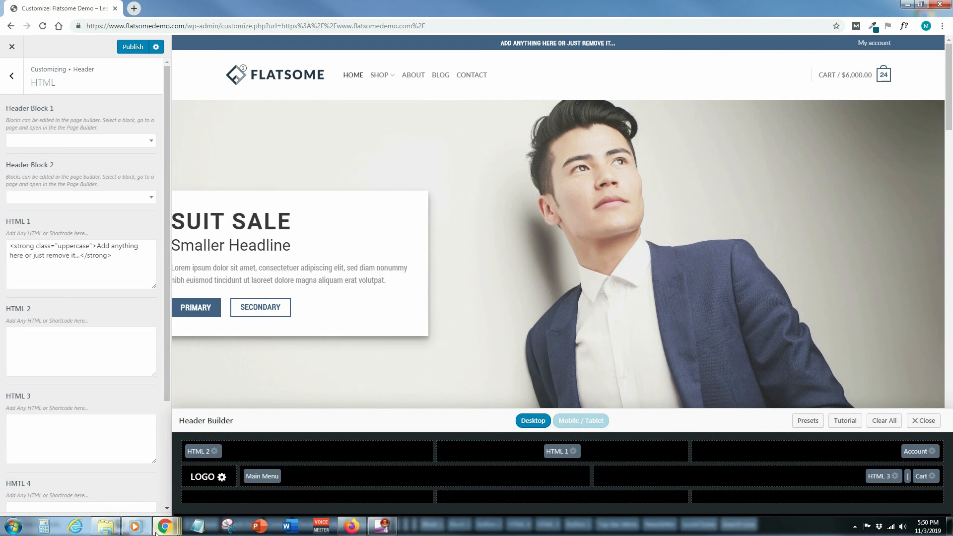
mouse_move(155, 532)
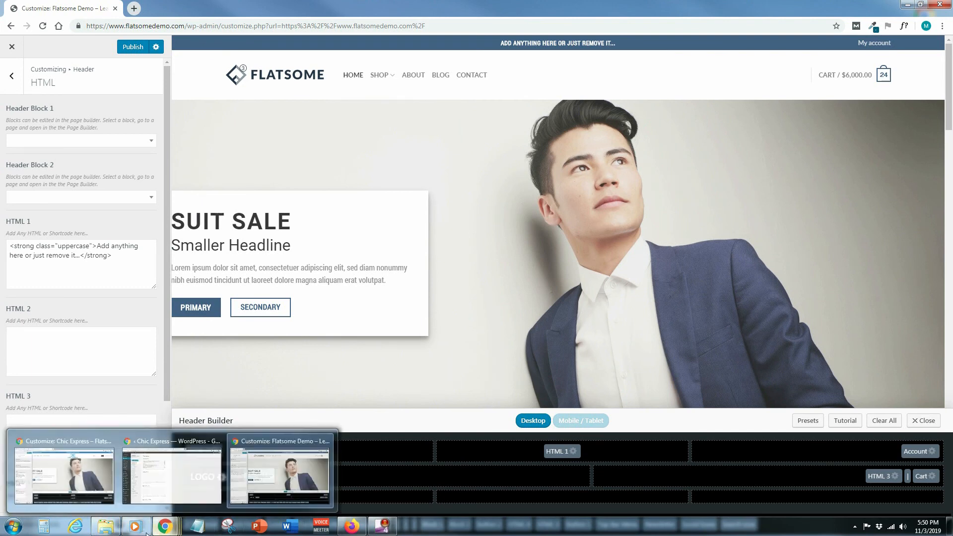
click(106, 526)
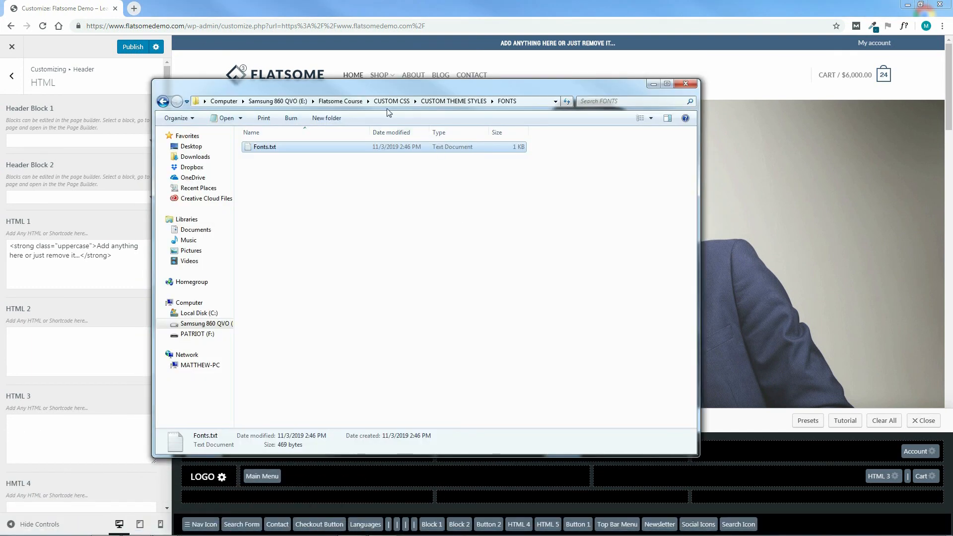
click(343, 102)
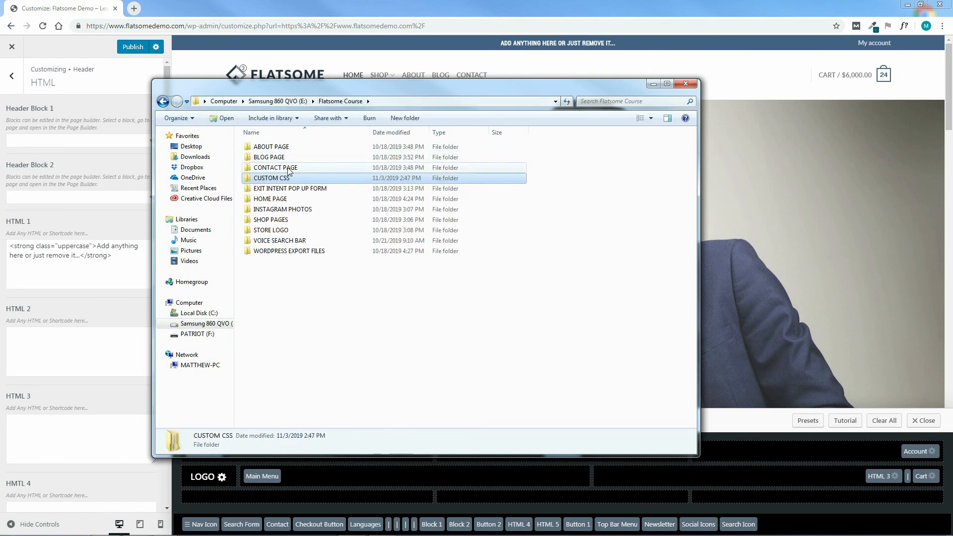
click(274, 201)
double_click(274, 201)
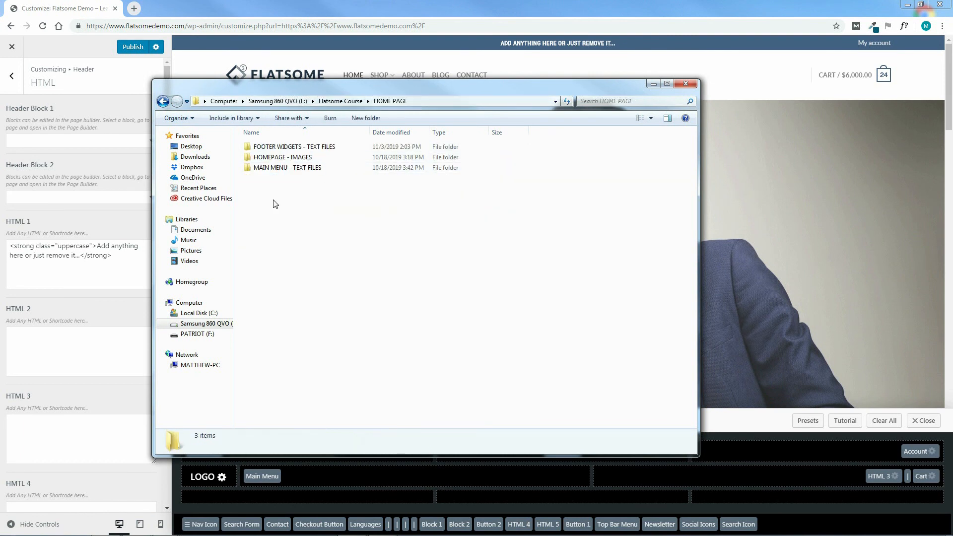
double_click(285, 168)
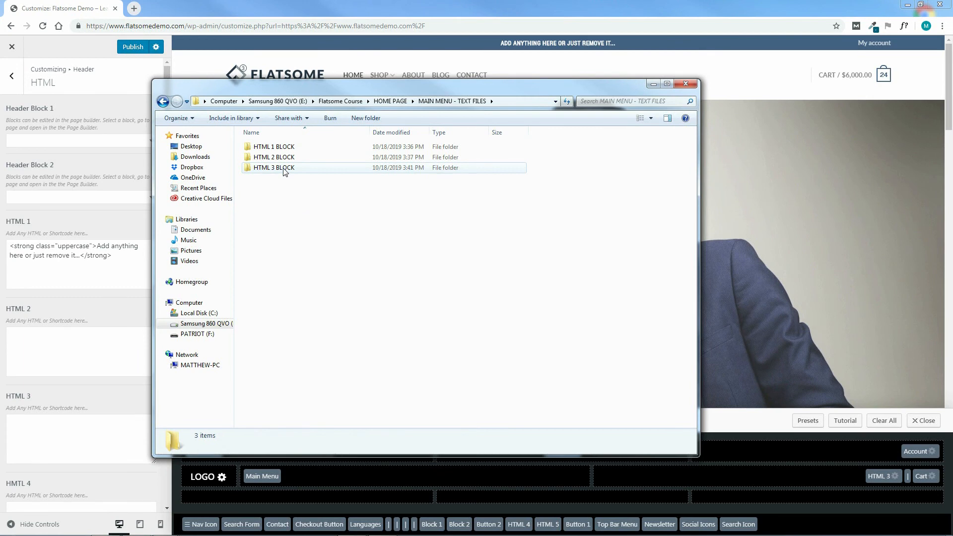
double_click(278, 159)
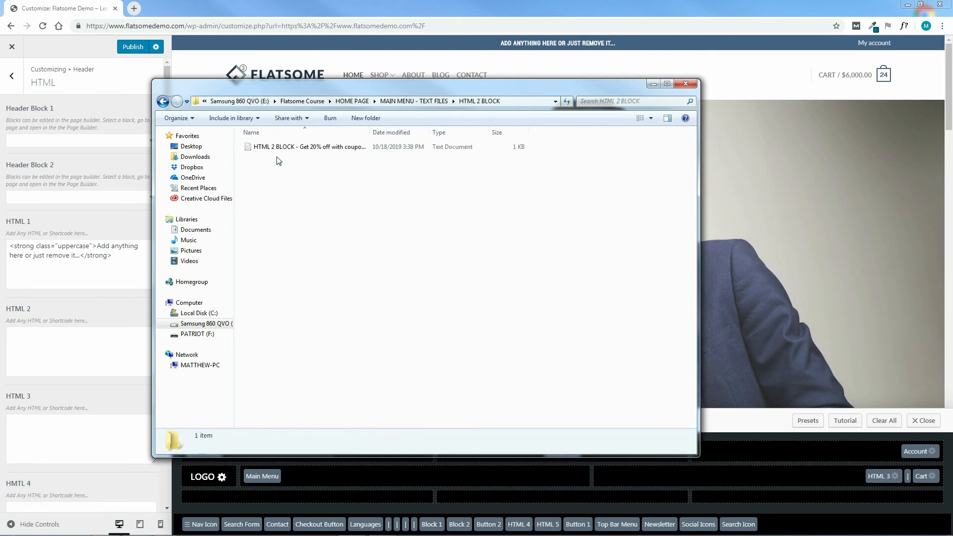
double_click(291, 148)
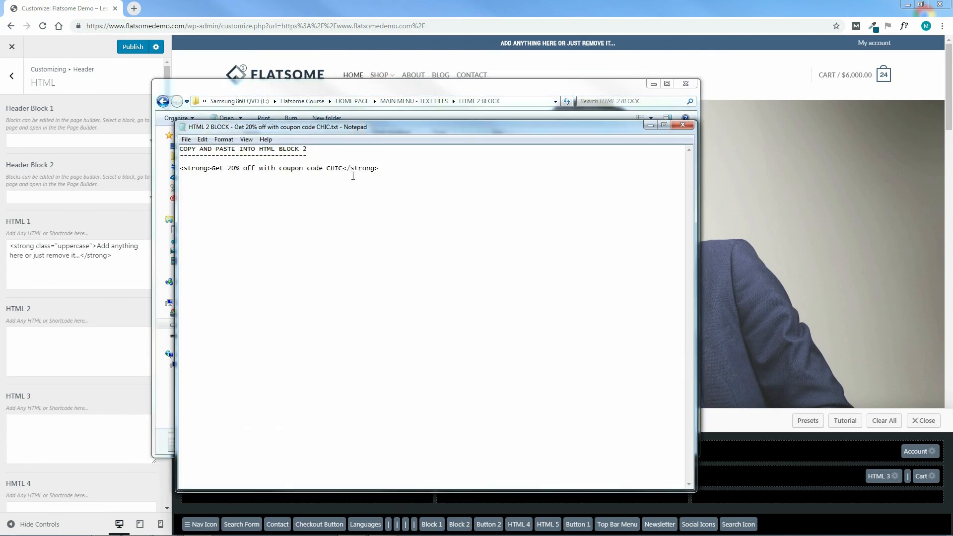
Copy the line "<strong>Get 20% off with coupon code CHIC</strong>" and put away the text file and the folder window.
drag(385, 168, 201, 170)
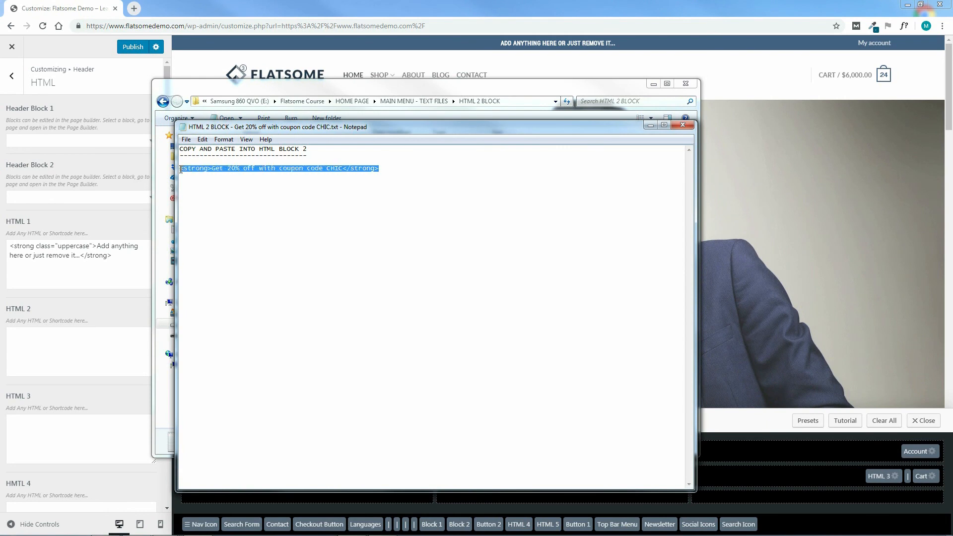
right_click(202, 171)
click(237, 200)
click(683, 125)
click(685, 84)
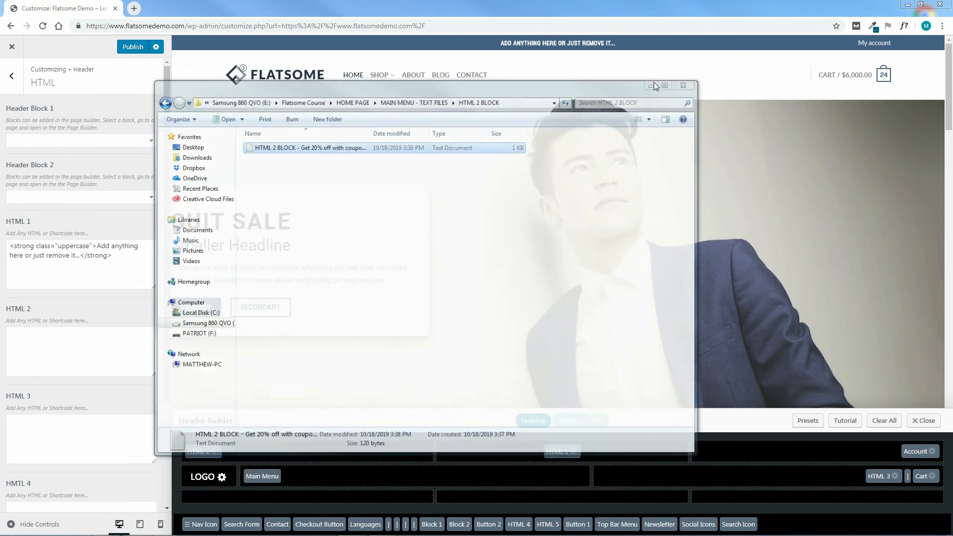
Paste the copied "<strong>Get 20% off with coupon code CHIC</strong>" code as the HTML 2 content.
right_click(65, 339)
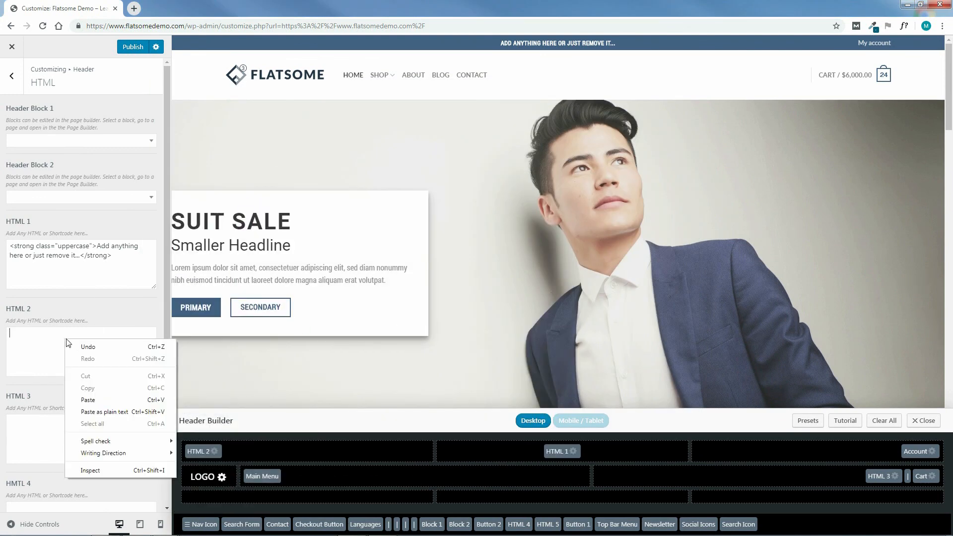
click(87, 396)
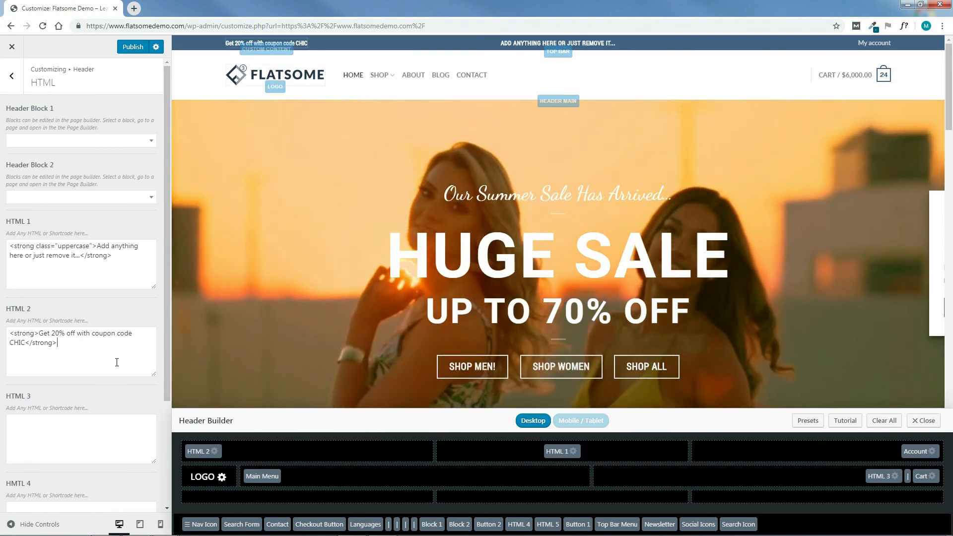
mouse_move(39, 333)
mouse_down()
mouse_move(36, 346)
mouse_move(25, 343)
mouse_up()
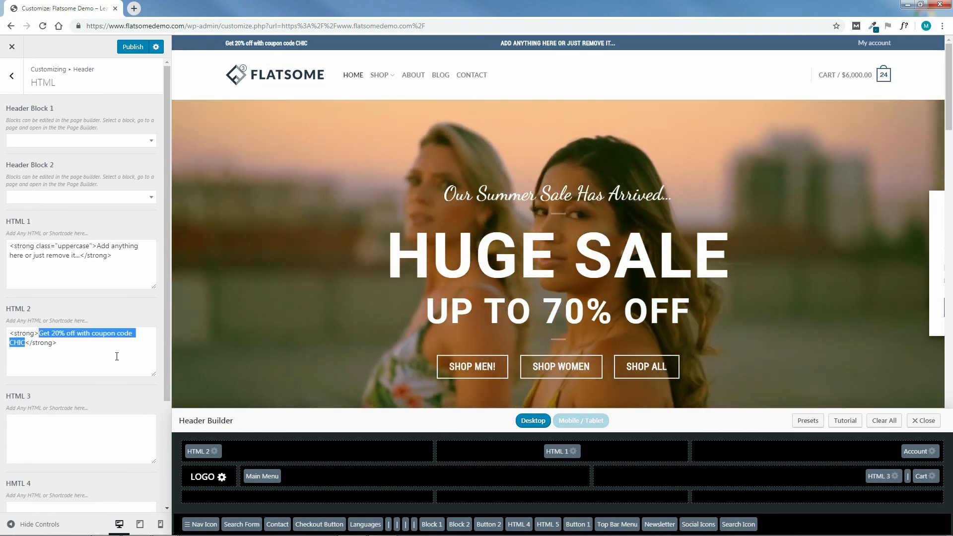
click(119, 354)
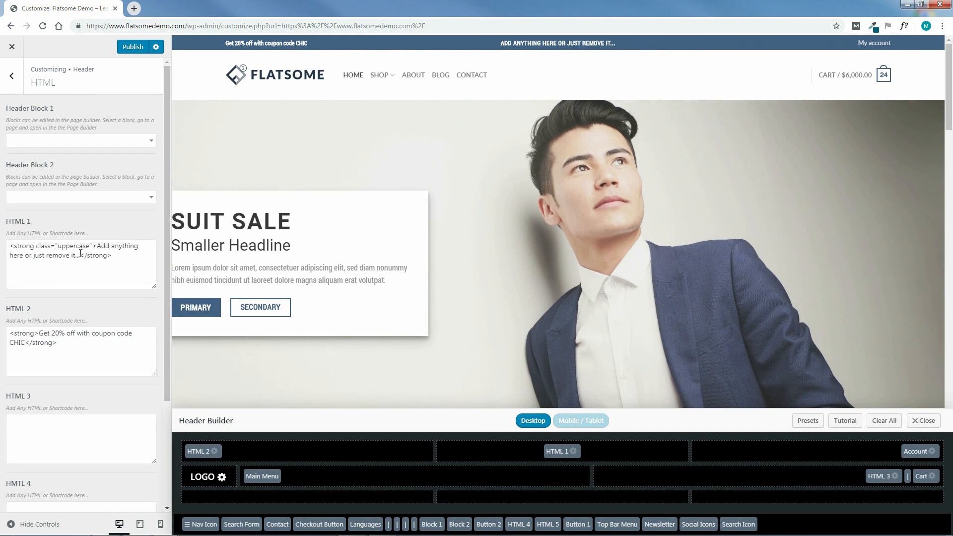
Delete the placeholder code from the HTML 1 content.
drag(122, 257, 7, 247)
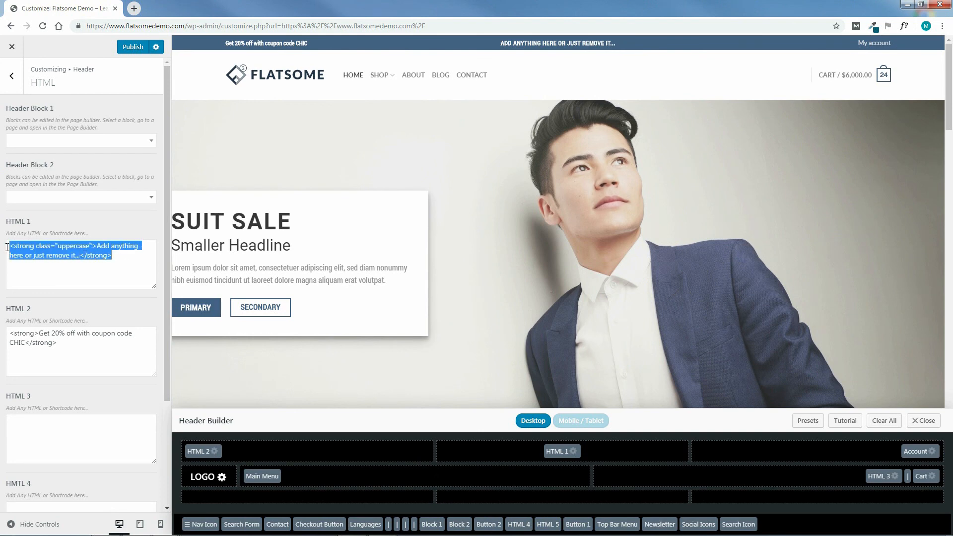
key(BackSpace)
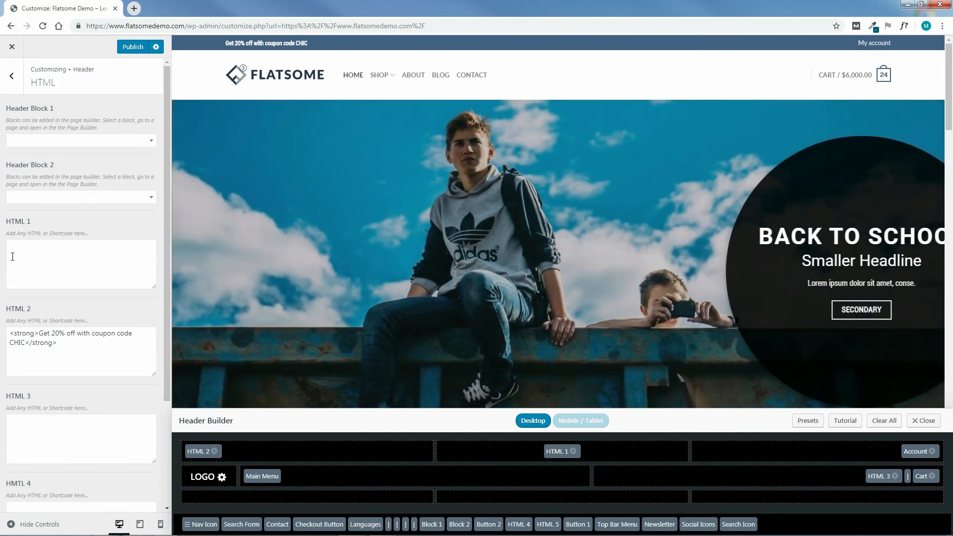
Switch to File Explorer and open the text file in MAIN MENU - TEXT FILES > HTML 1 BLOCK.
mouse_move(204, 534)
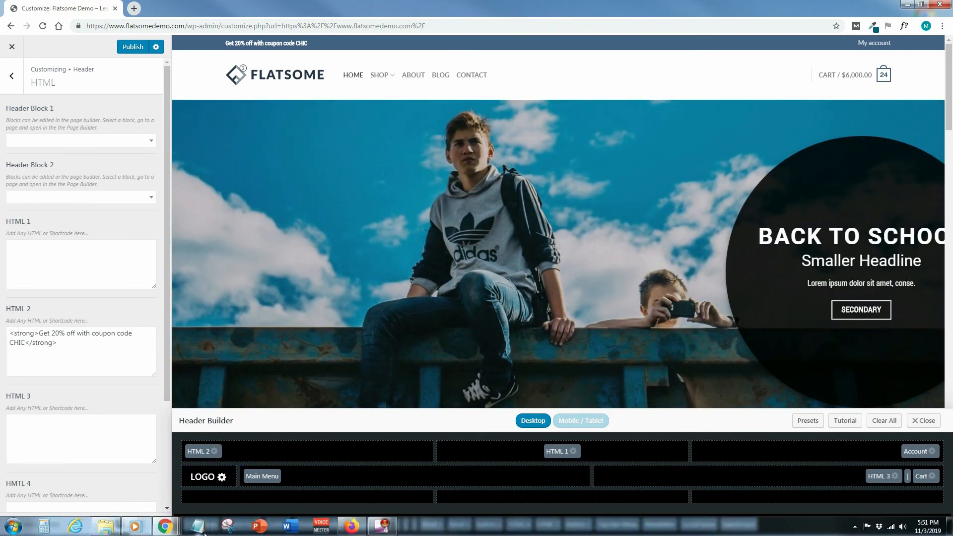
click(115, 530)
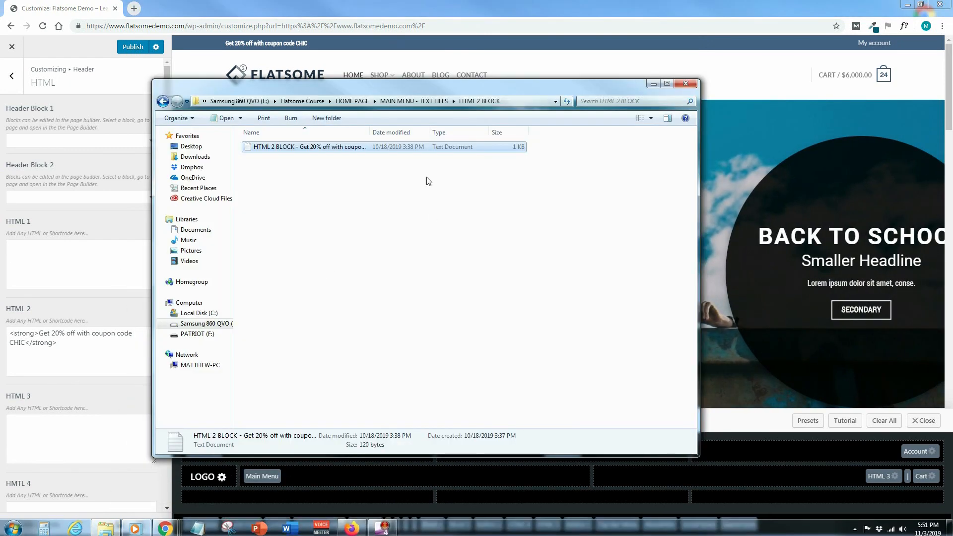
click(436, 100)
double_click(285, 148)
double_click(346, 148)
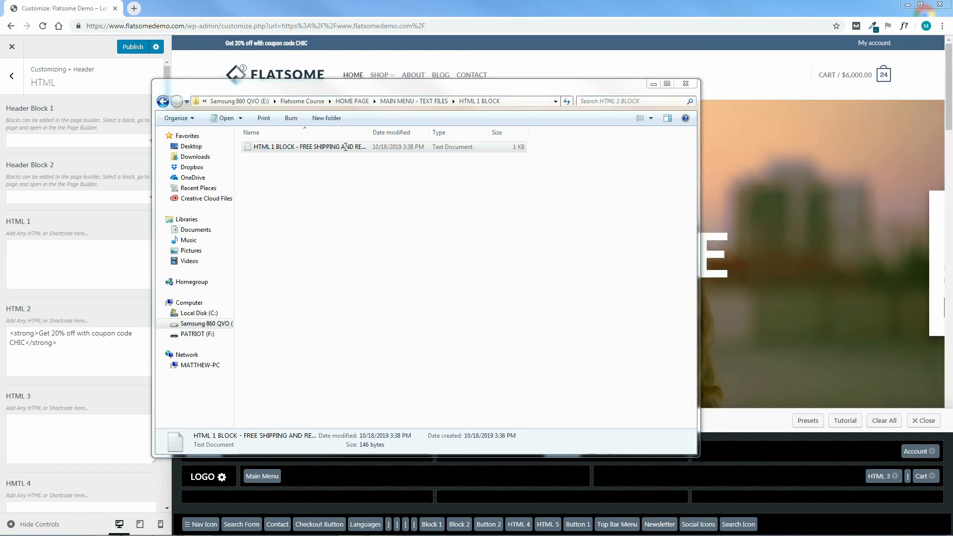
Copy the line "<strong class="uppercase">Free shipping and returns within the U.S.</strong>" from the text file and paste it as the HTML 1 content.
drag(486, 166, 180, 169)
right_click(250, 170)
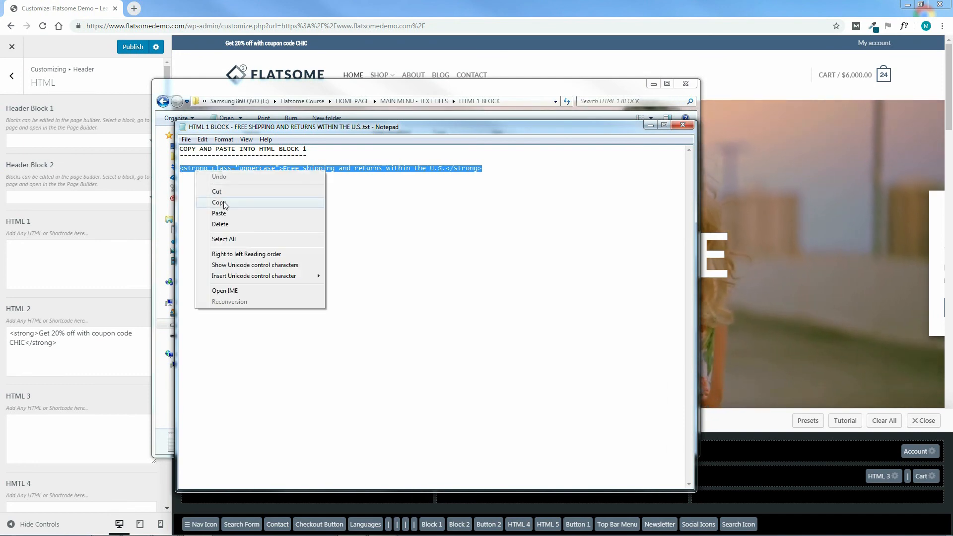
click(270, 199)
click(676, 124)
click(653, 84)
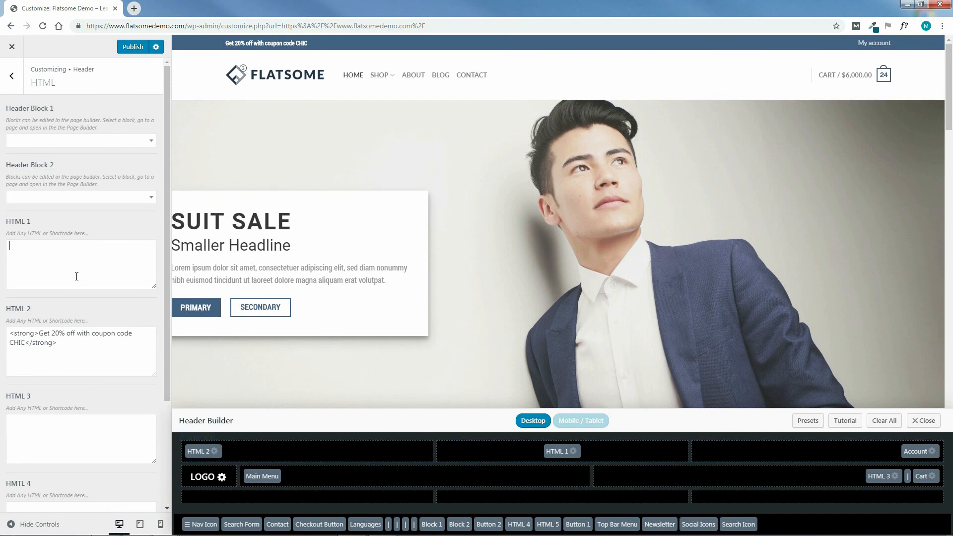
right_click(62, 252)
click(84, 312)
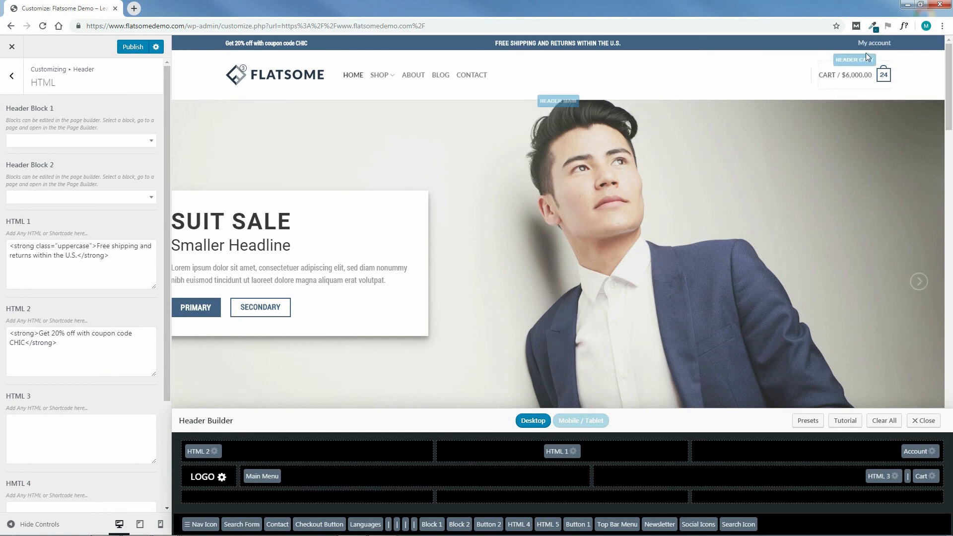
mouse_move(873, 45)
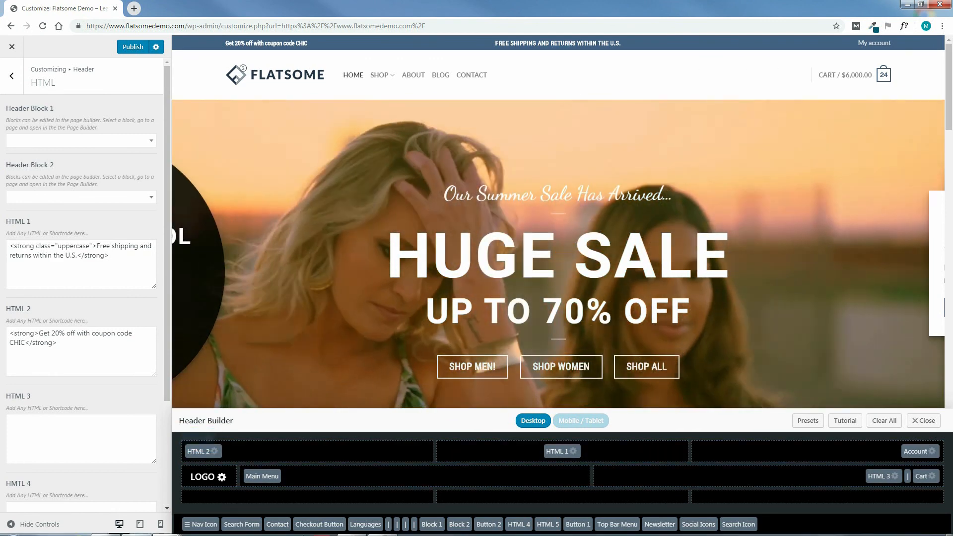
Switch to File Explorer and open the text file in MAIN MENU - TEXT FILES > HTML 3 BLOCK.
mouse_move(212, 525)
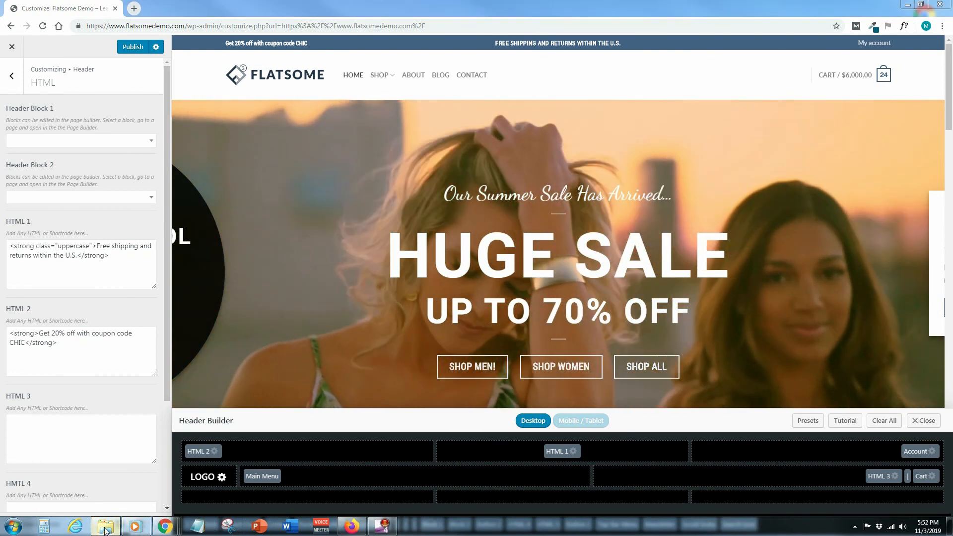
click(199, 525)
click(428, 101)
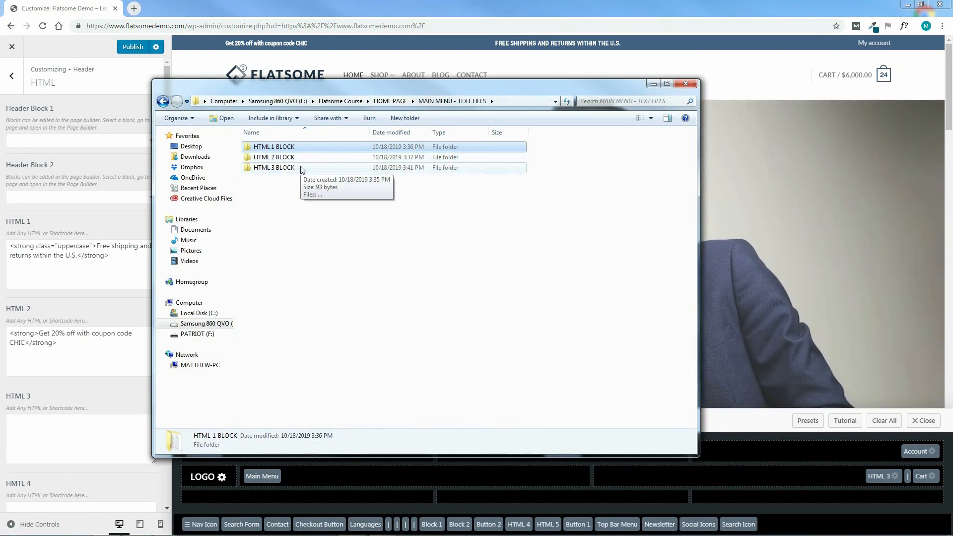
double_click(302, 170)
double_click(312, 148)
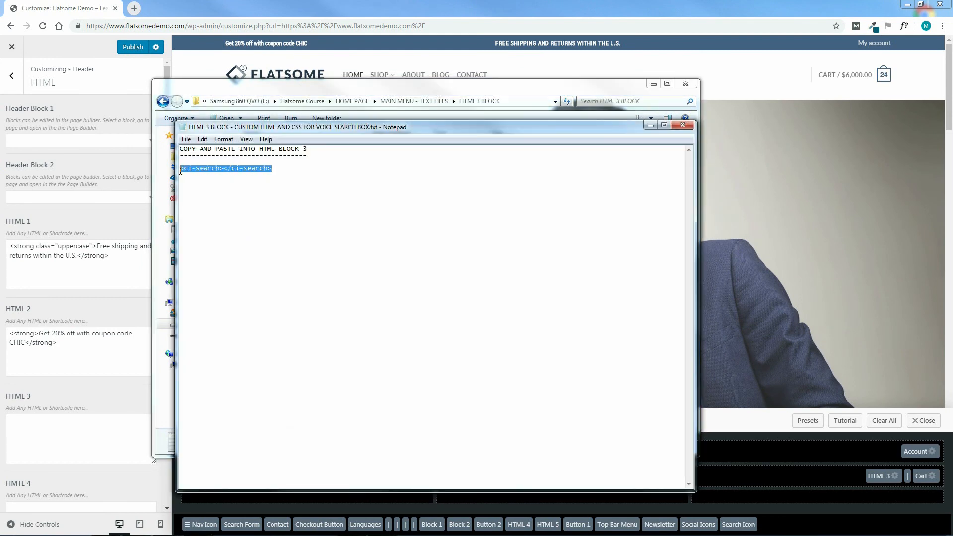
Copy the code "<ci-search></ci-search>" from the text file and paste it as the HTML 3 content.
right_click(211, 171)
click(241, 202)
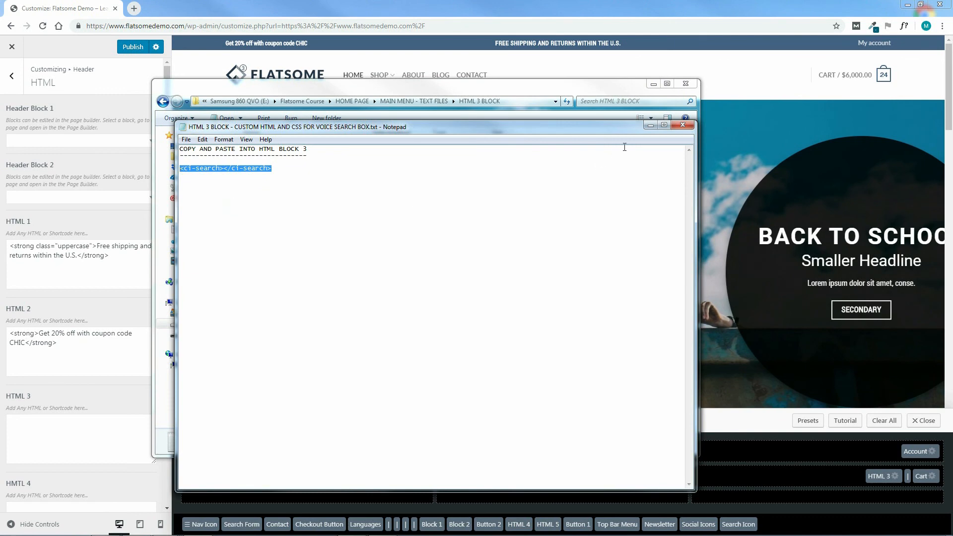
click(682, 125)
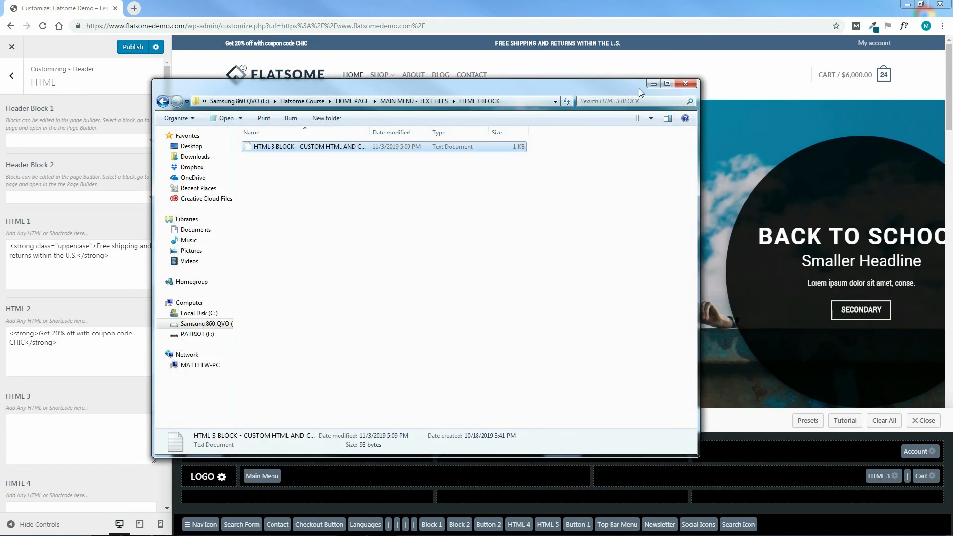
click(653, 83)
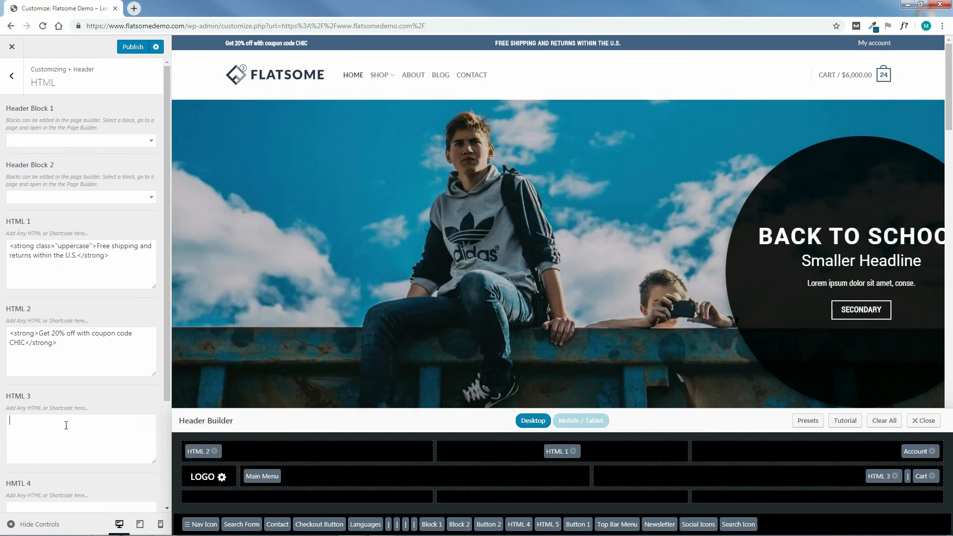
right_click(66, 425)
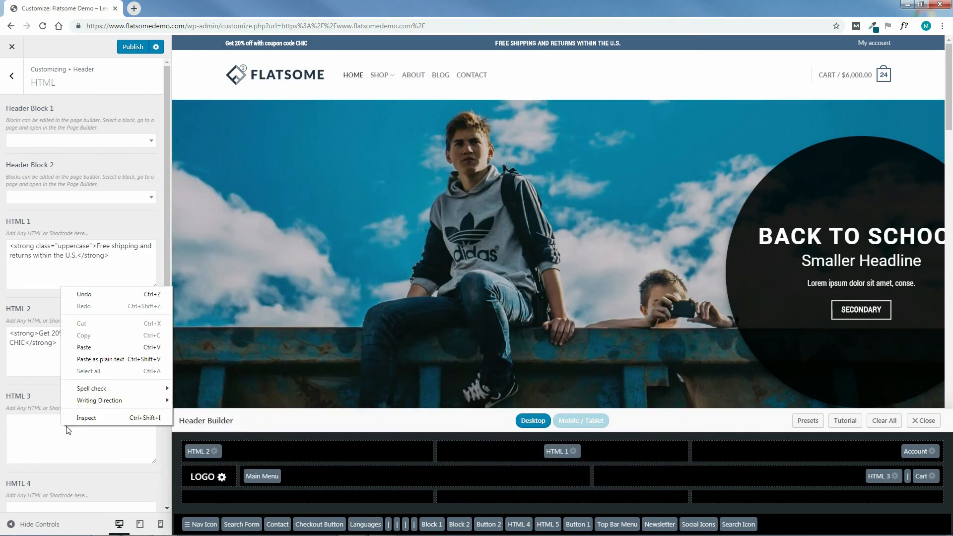
click(87, 349)
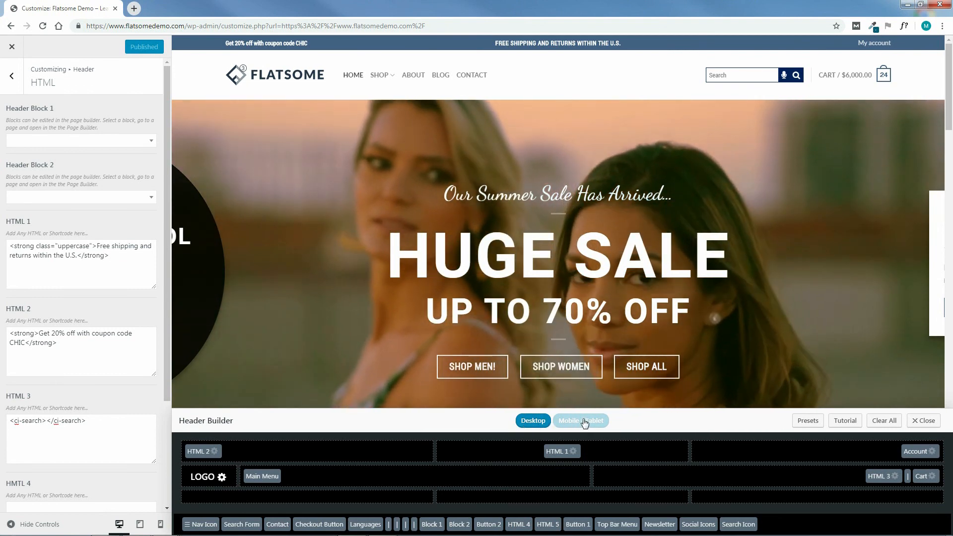
Preview the Mobile / Tablet header layout and return to the Desktop layout.
click(585, 422)
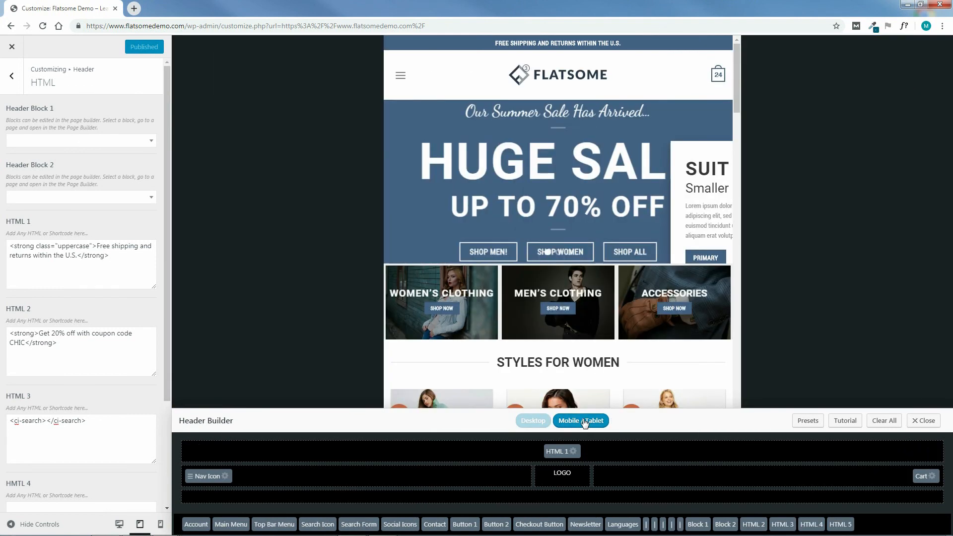
drag(738, 72, 740, 52)
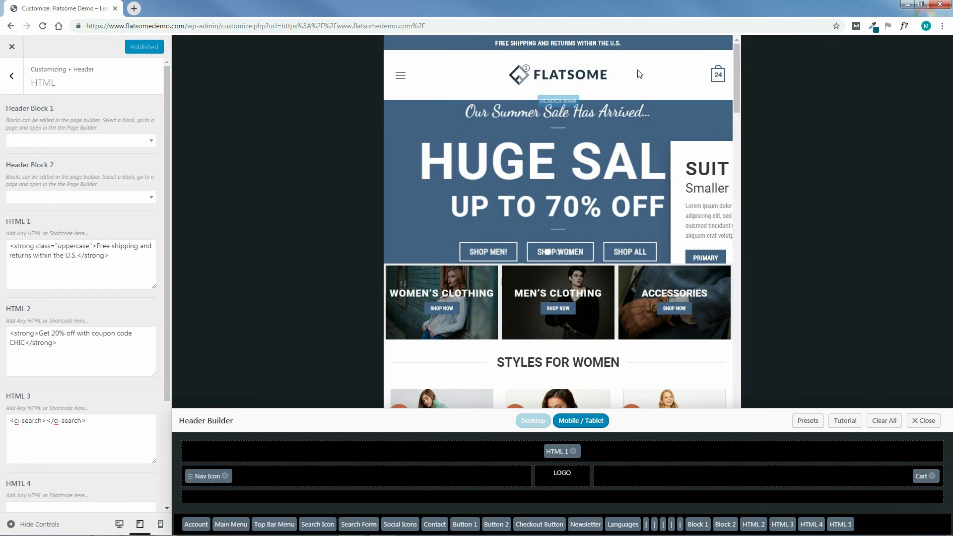
drag(735, 74, 752, 65)
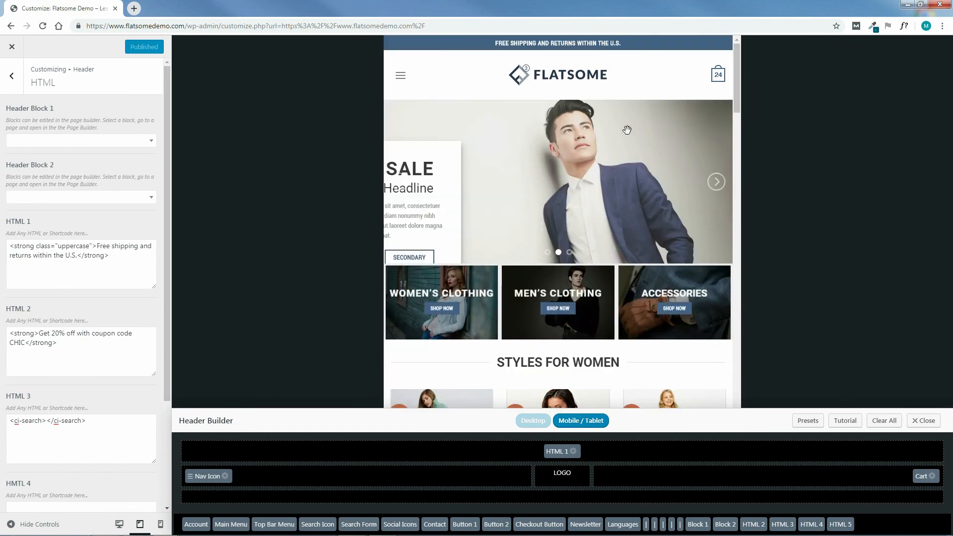
click(531, 423)
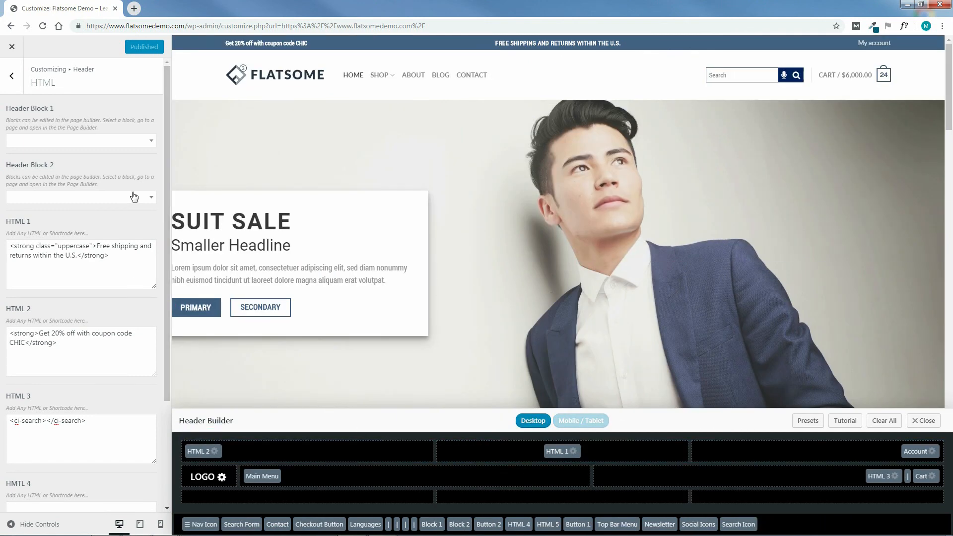
Look through the available header presets without applying one and return to the Header settings.
click(12, 78)
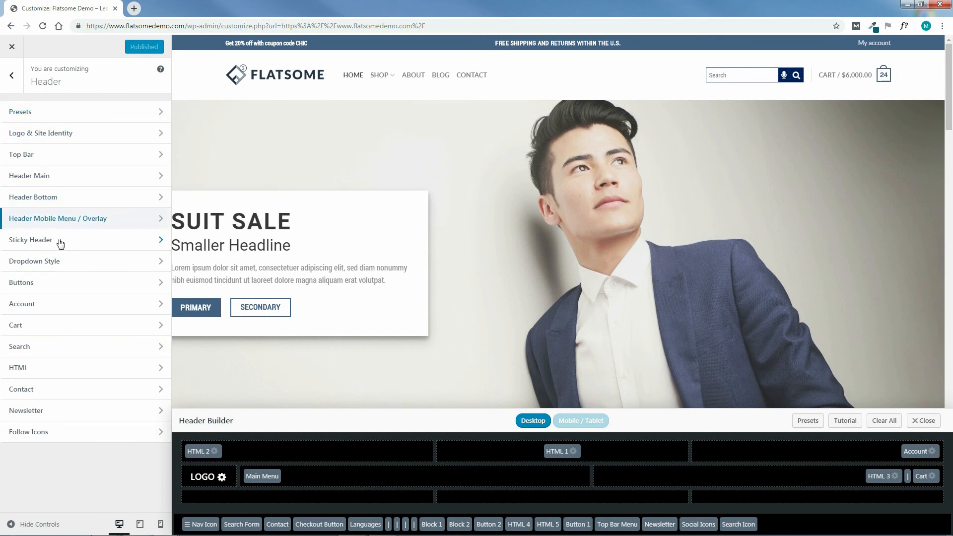
click(48, 116)
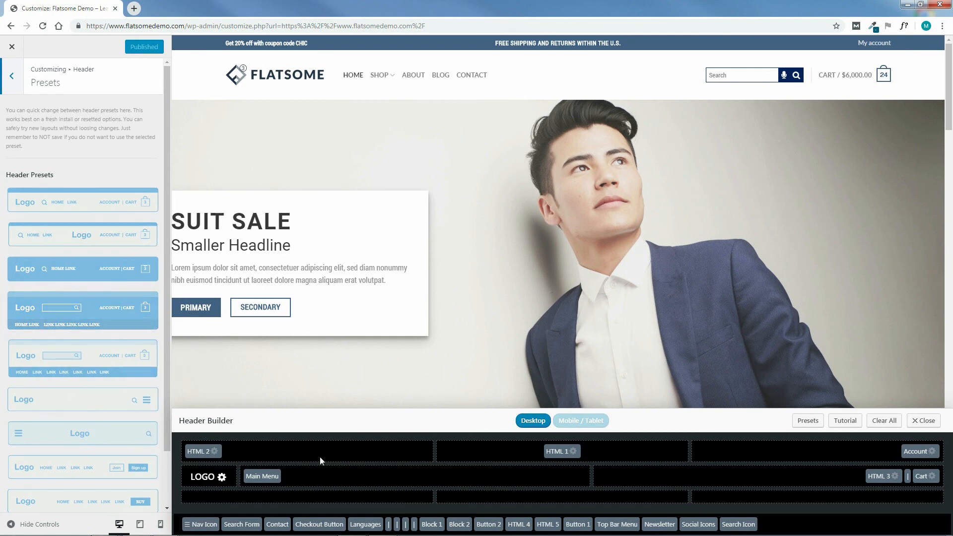
drag(168, 225, 167, 280)
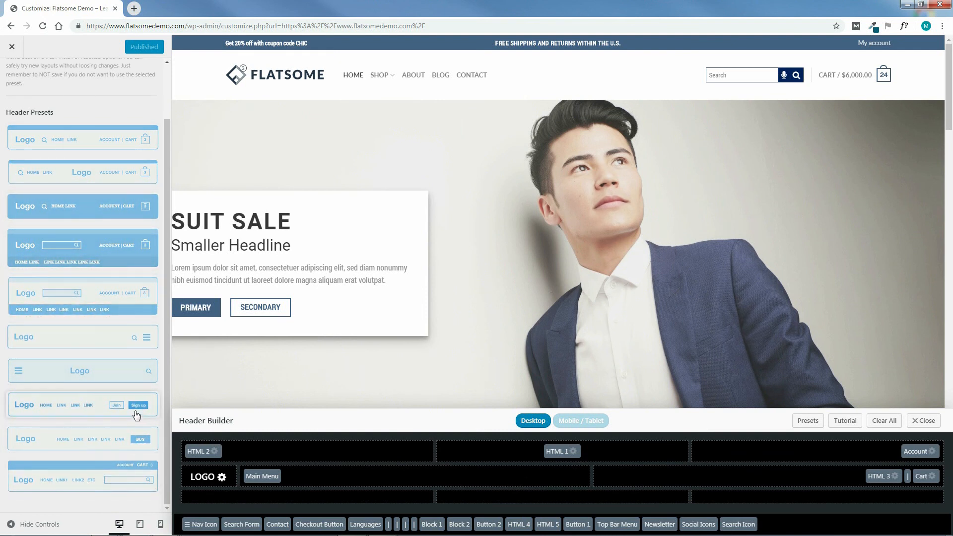
drag(168, 418, 171, 347)
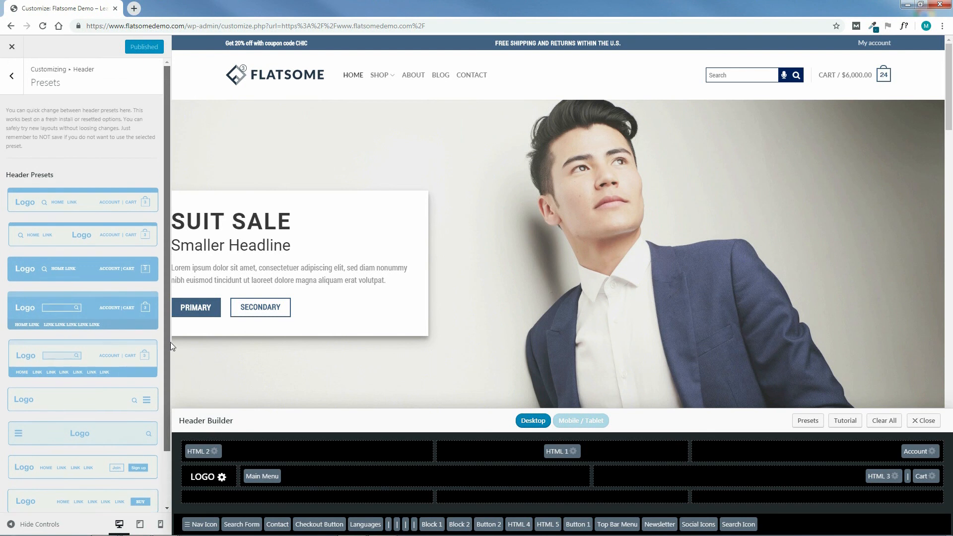
click(18, 93)
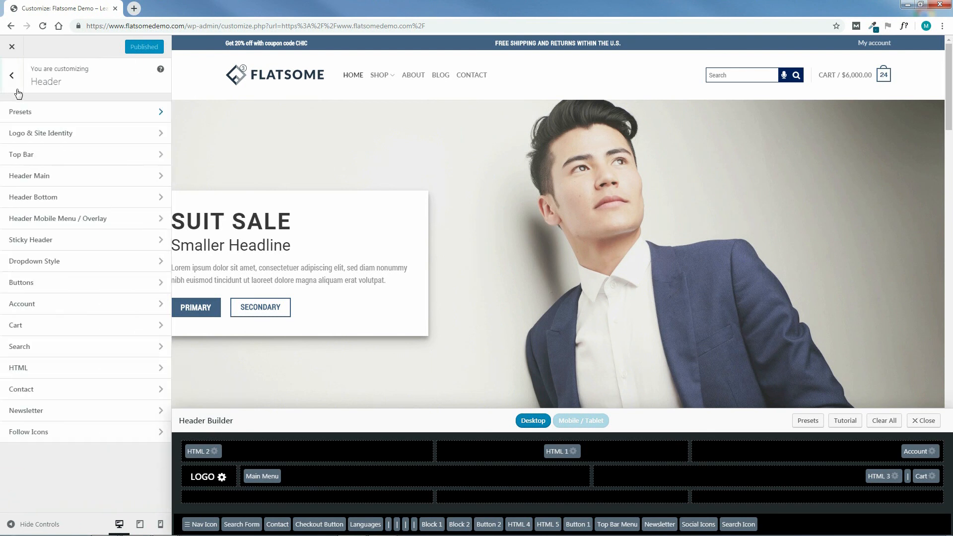
In Logo & Site Identity, try displaying the tagline below the logo, hide it again, and set the logo position to centered.
click(37, 139)
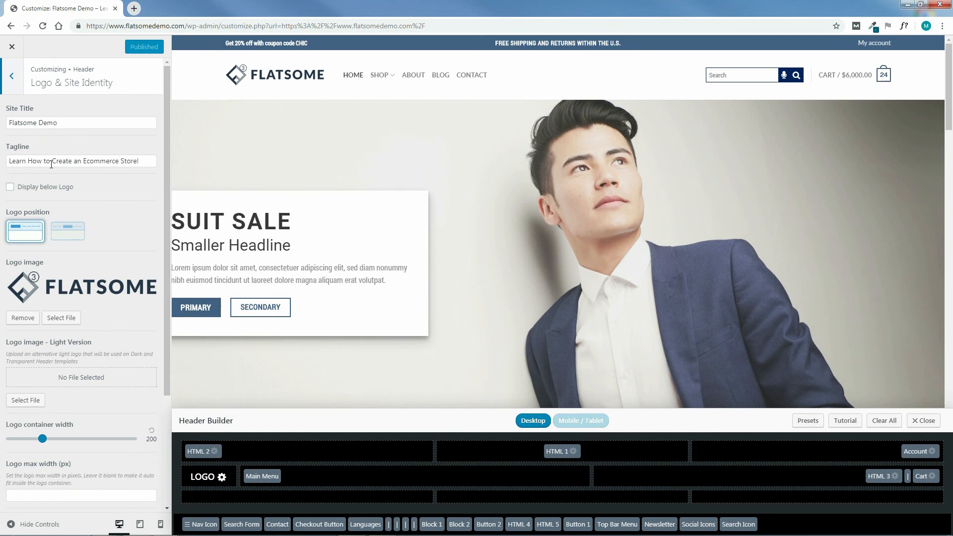
click(10, 186)
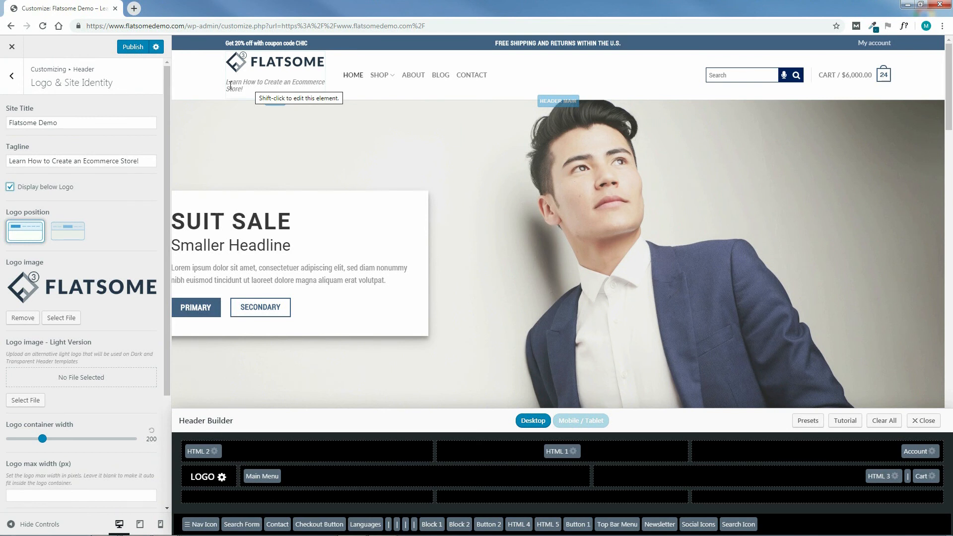
click(10, 188)
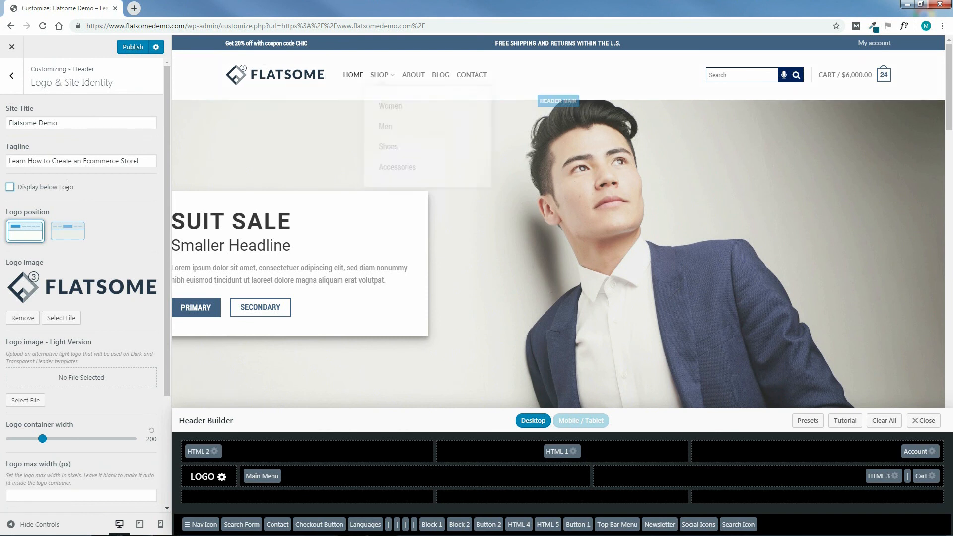
click(70, 232)
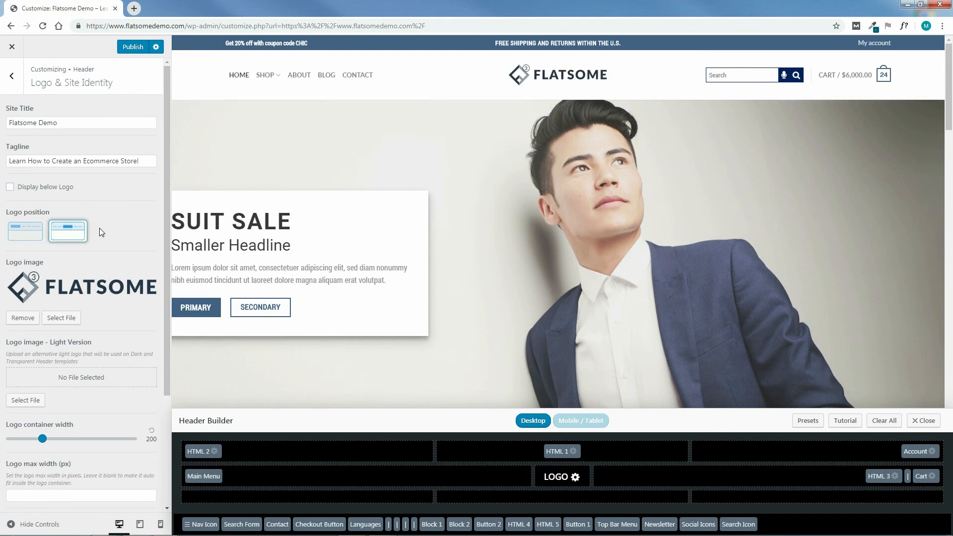
Remove the current Flatsome logo image from the header.
drag(165, 253, 161, 358)
scroll(160, 360, up, 2)
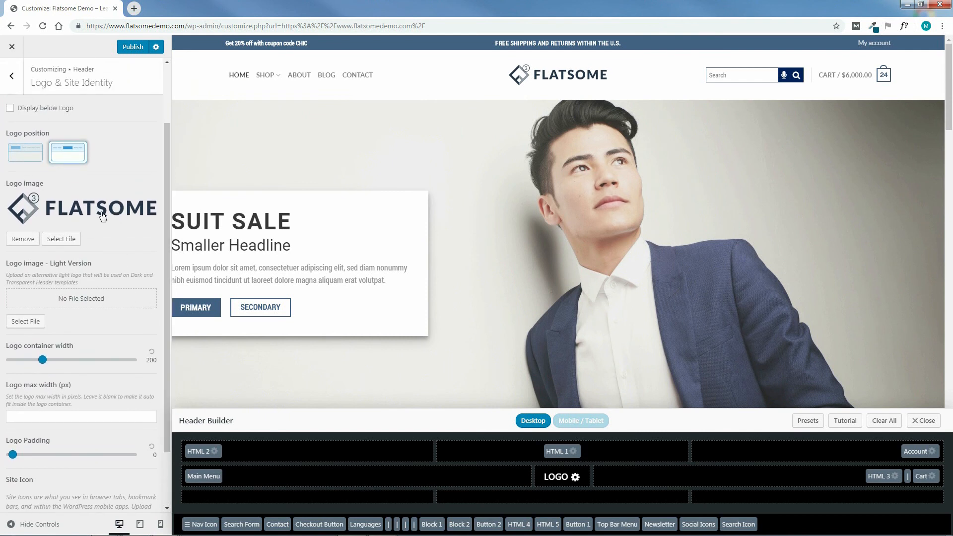
click(22, 239)
Upload CHIC-EXPRESS-LOGO-1.png from the STORE LOGO > MAIN MENU LOGO folder for the logo image.
click(63, 226)
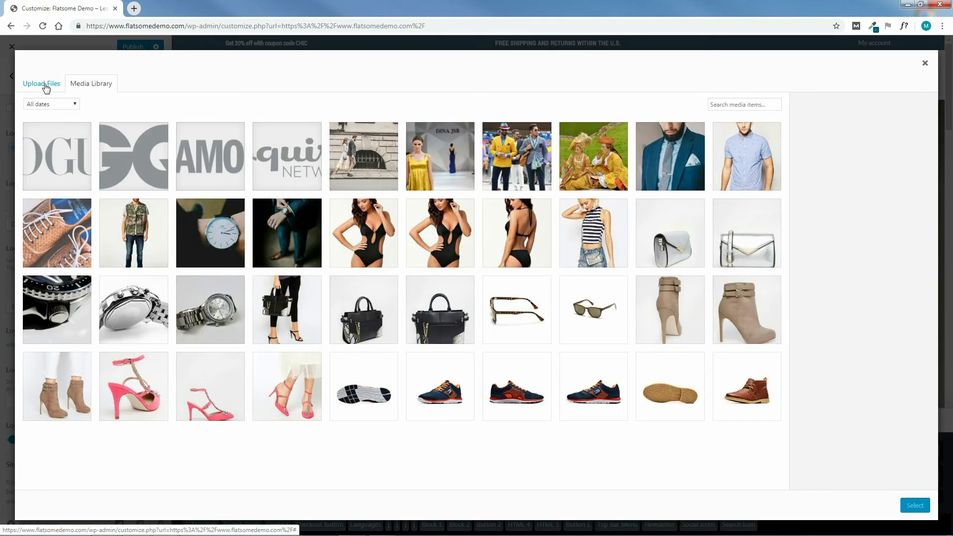
click(45, 87)
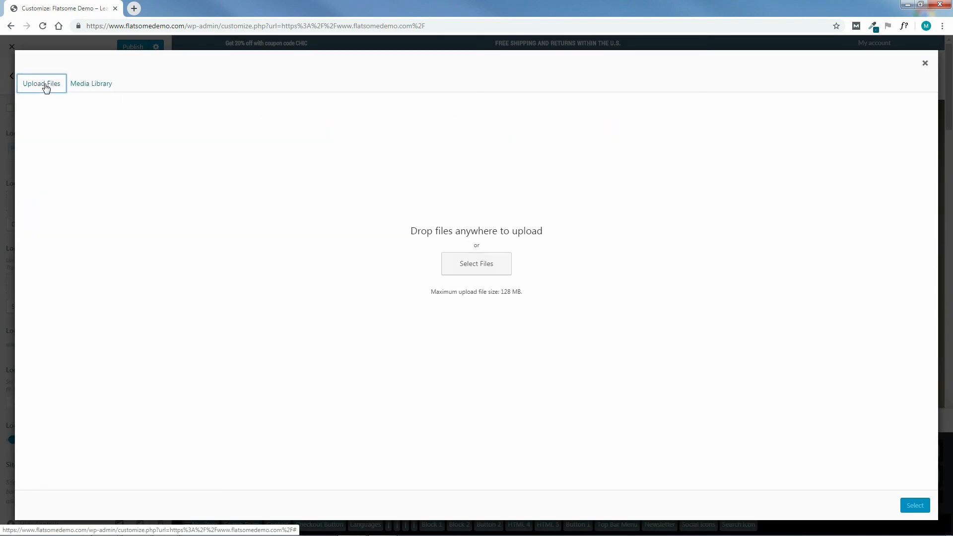
click(477, 267)
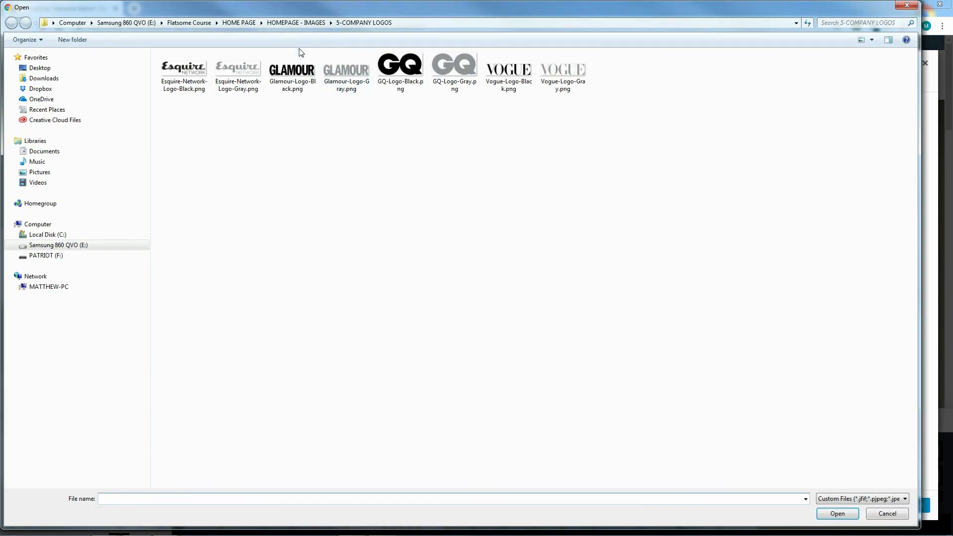
click(284, 23)
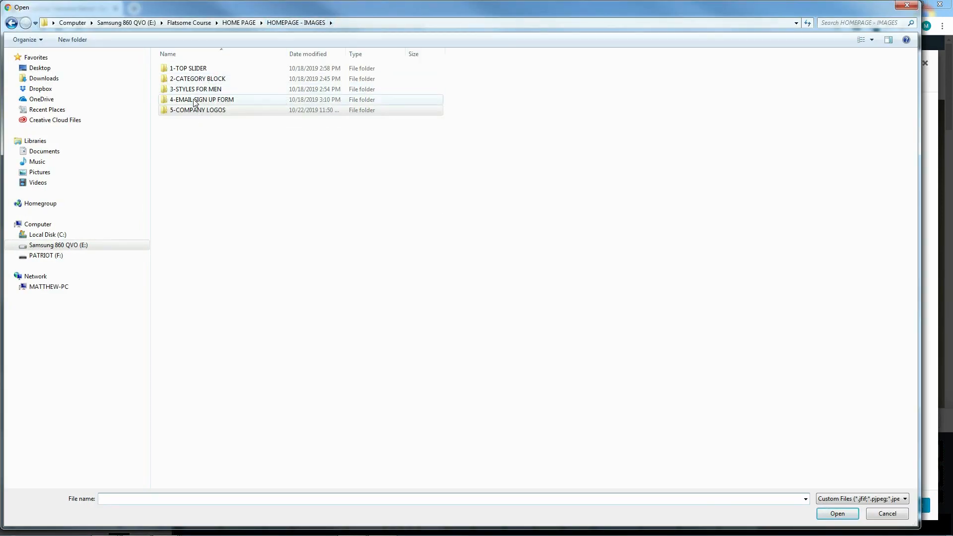
key(alt+Up)
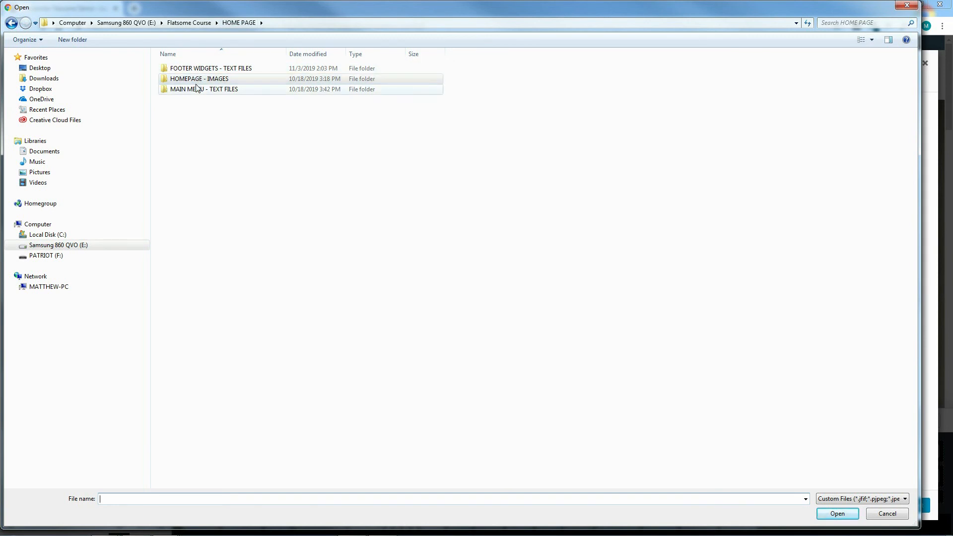
key(alt+Up)
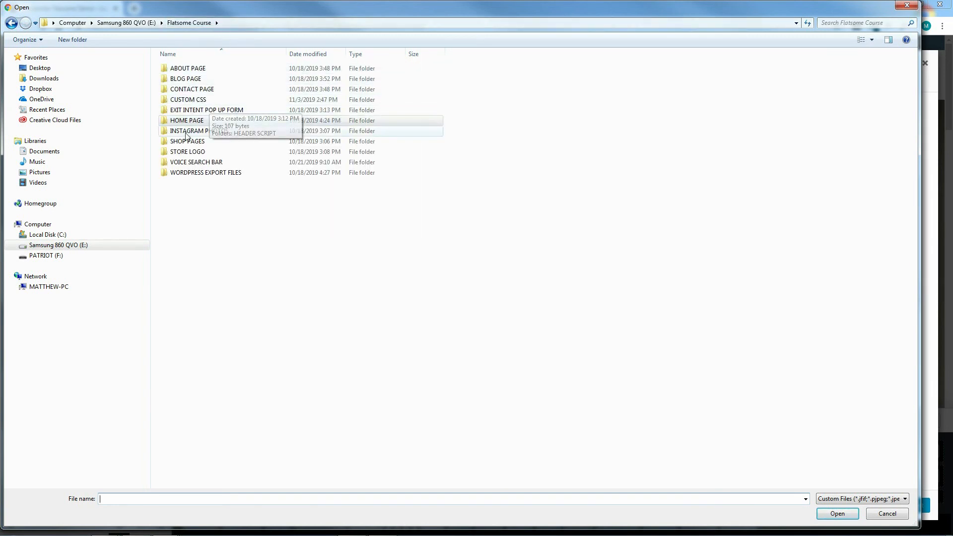
double_click(186, 152)
double_click(187, 81)
click(189, 70)
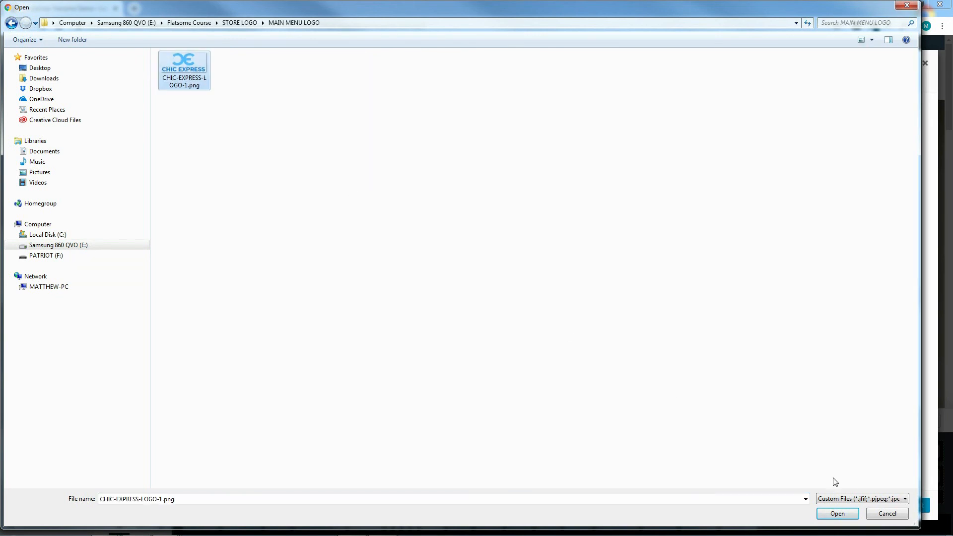
click(834, 514)
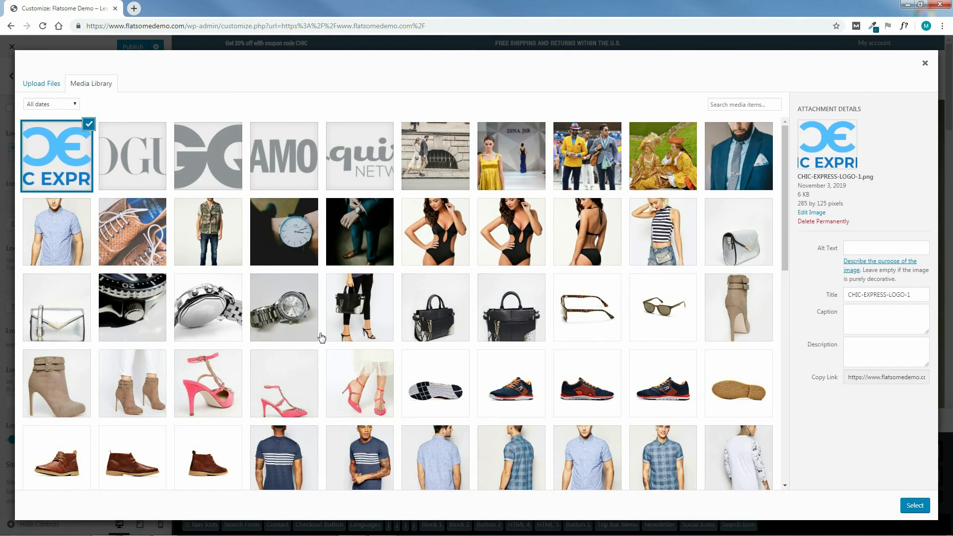
Use the uploaded CHIC-EXPRESS-LOGO-1 image as the header logo.
mouse_move(876, 176)
mouse_down()
mouse_move(853, 178)
mouse_move(874, 178)
mouse_up()
click(879, 179)
click(916, 505)
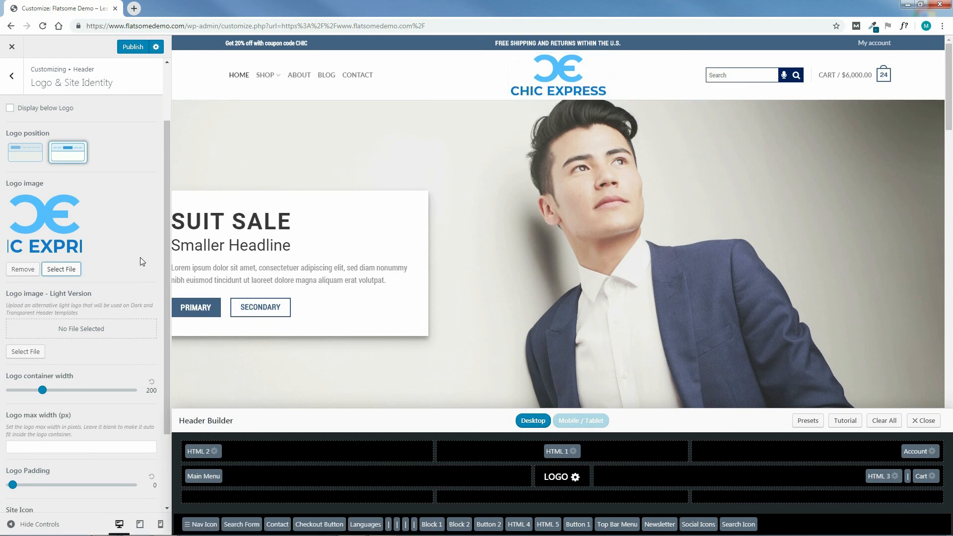
Try a logo container width of 518 and a logo padding of 23, resetting each to its default.
scroll(166, 261, down, 2)
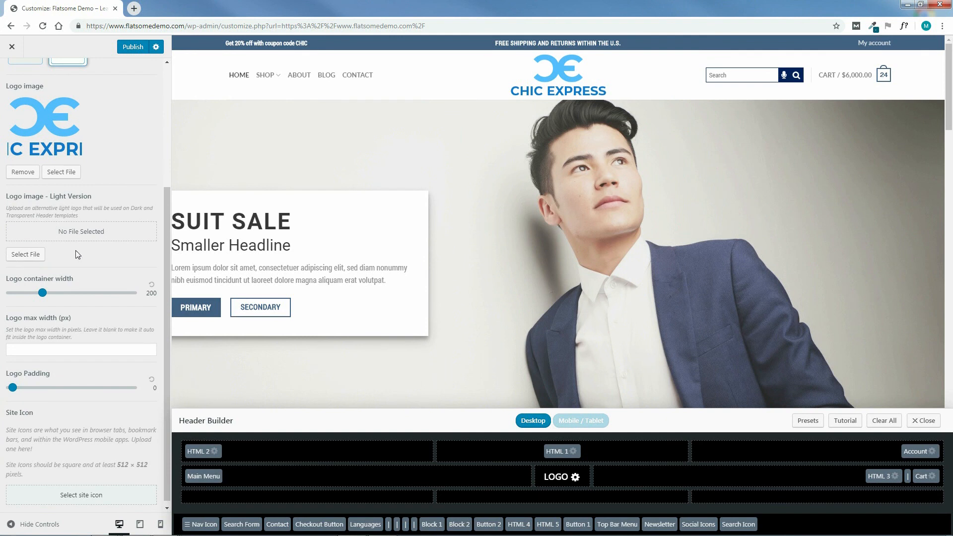
scroll(166, 294, down, 1)
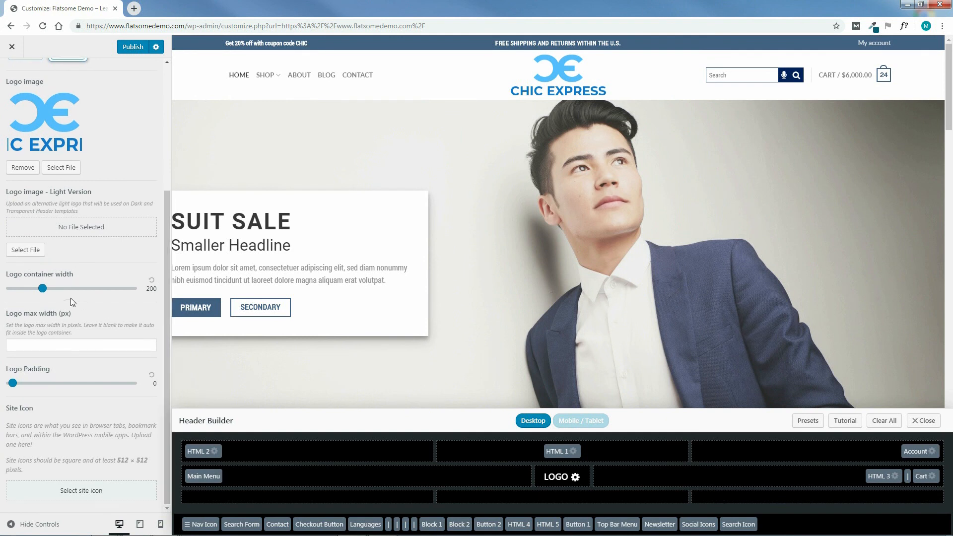
drag(44, 292, 99, 290)
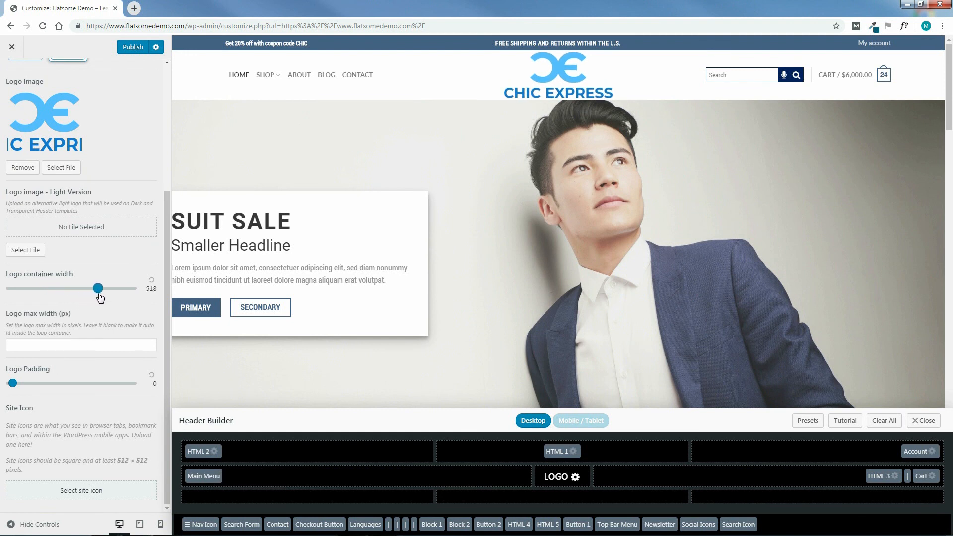
drag(99, 292, 42, 294)
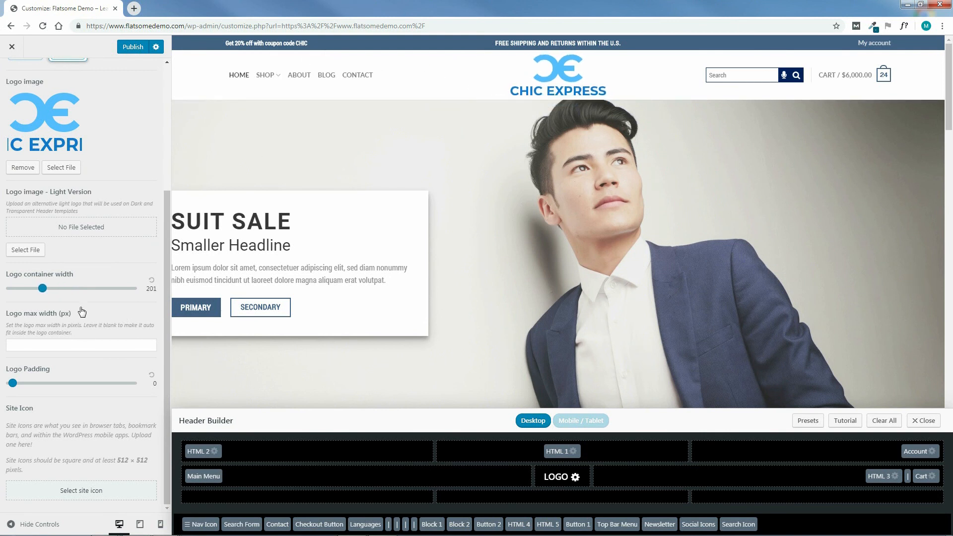
click(152, 280)
drag(13, 386, 103, 386)
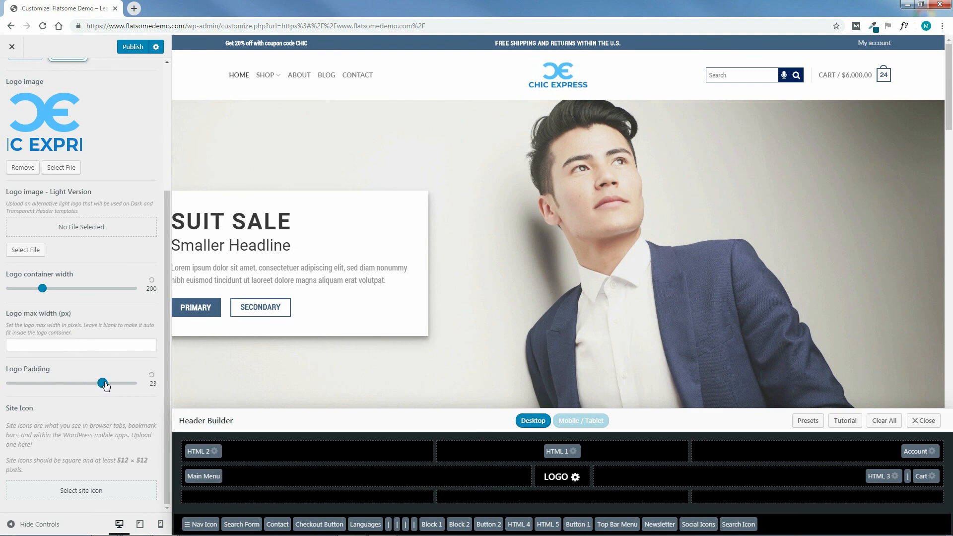
click(151, 375)
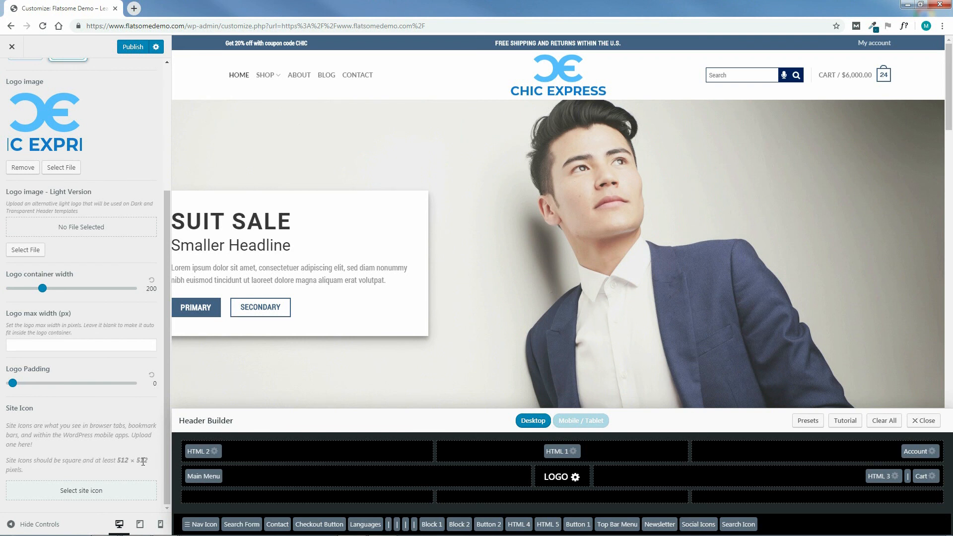
Upload CHIC-EXPRESS-FAVICON-2.png from the STORE LOGO > FAVICON folder for the site icon.
click(76, 493)
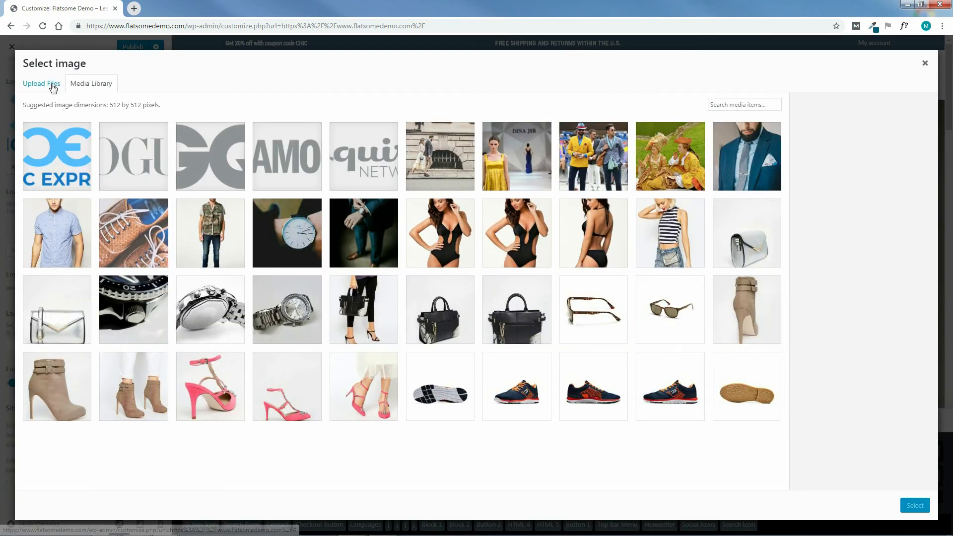
click(52, 84)
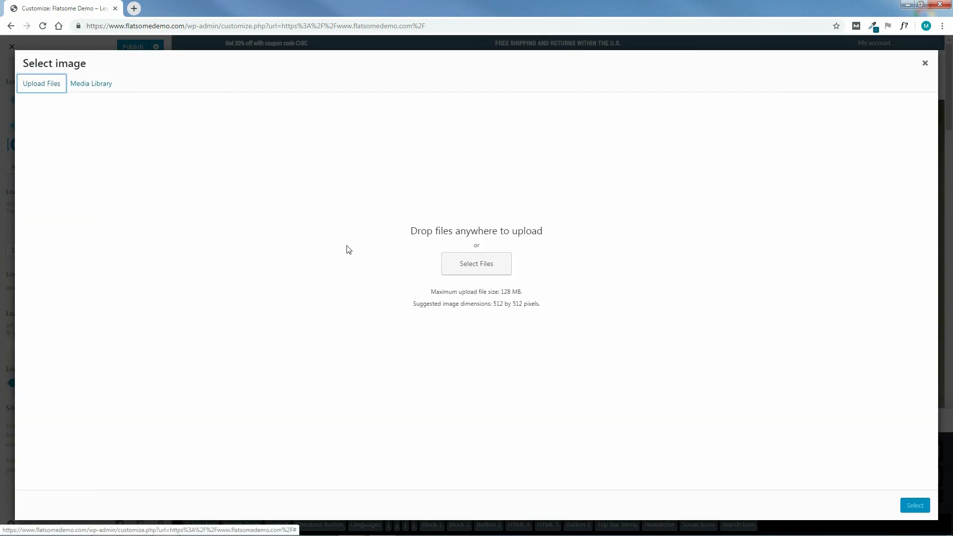
click(474, 258)
click(240, 23)
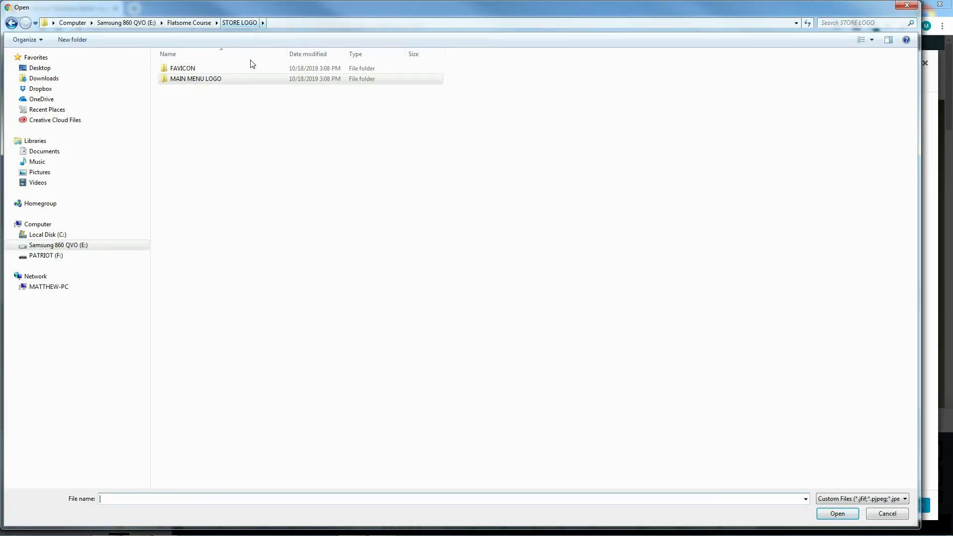
double_click(179, 69)
click(187, 88)
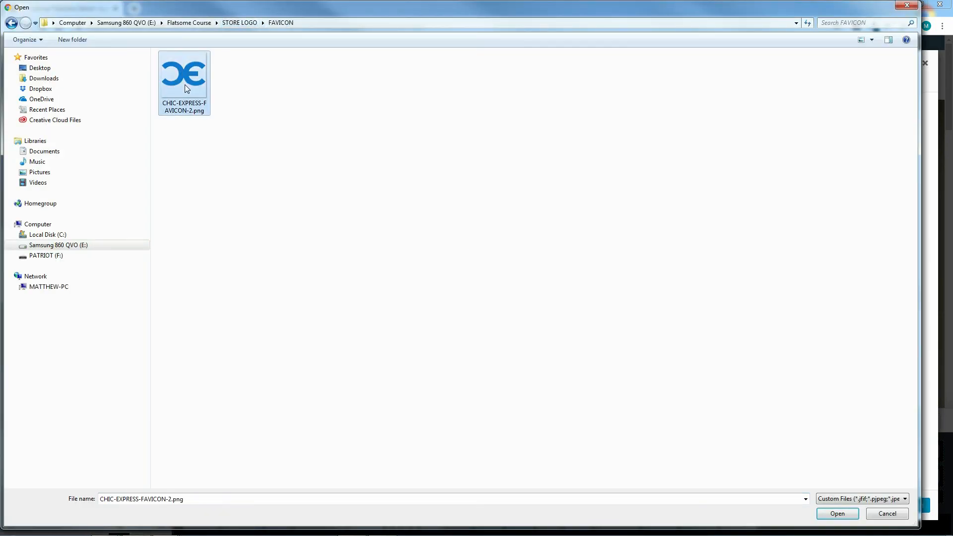
click(837, 514)
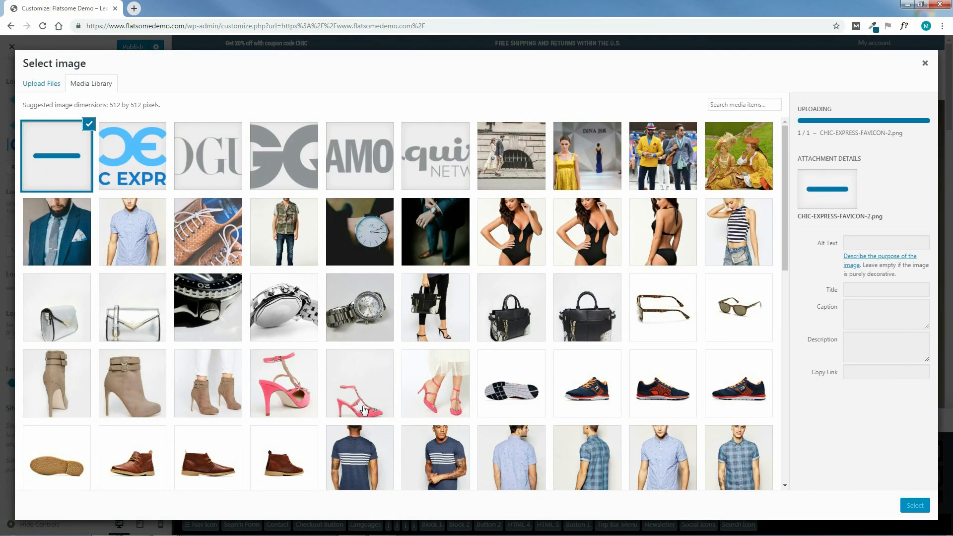
Set the uploaded favicon image as the site icon, accepting the suggested crop area.
click(914, 505)
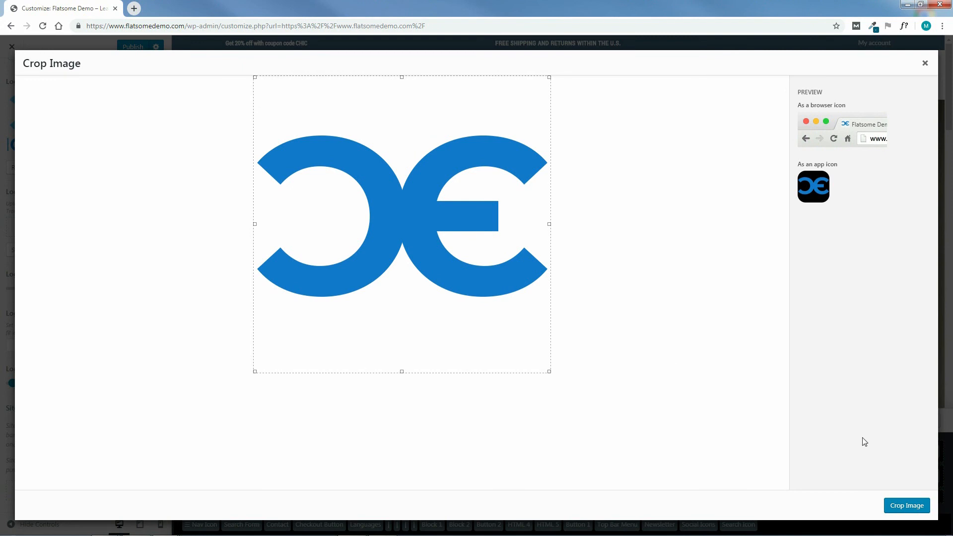
click(906, 505)
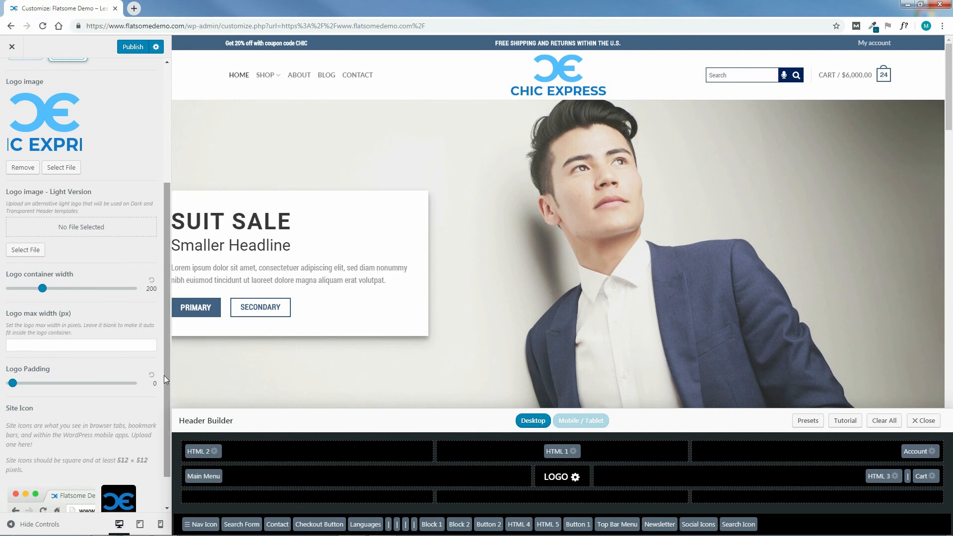
scroll(169, 422, down, 1)
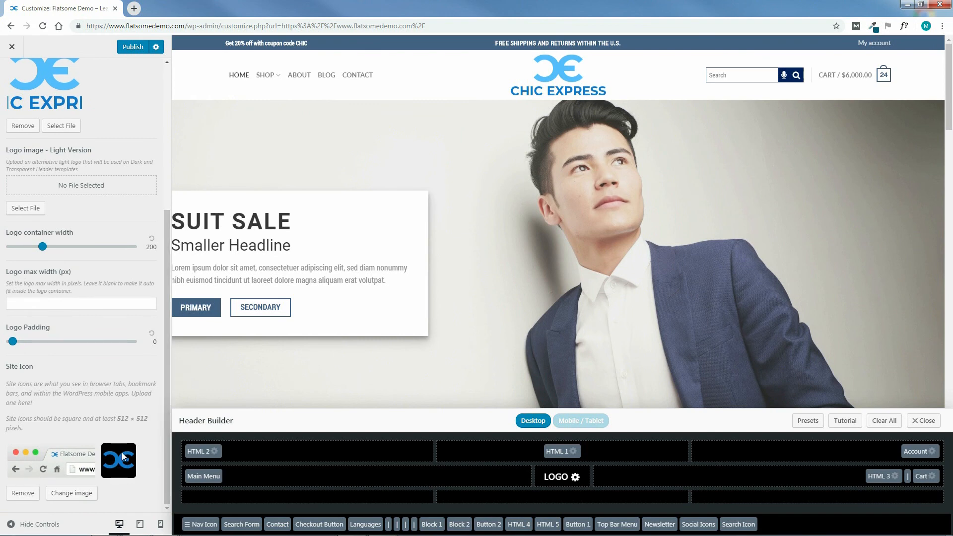
Leave Logo & Site Identity and open the Top Bar settings of the header.
drag(165, 487, 163, 322)
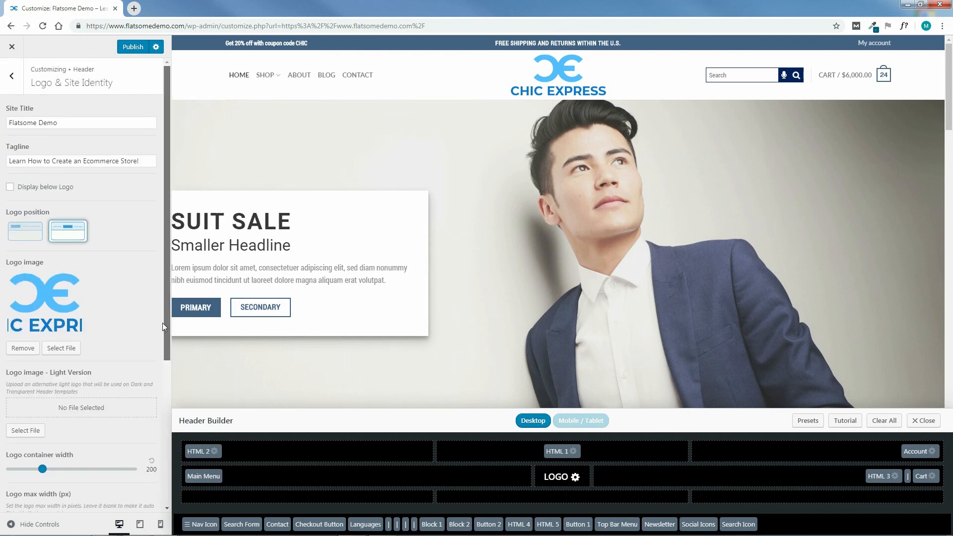
click(11, 78)
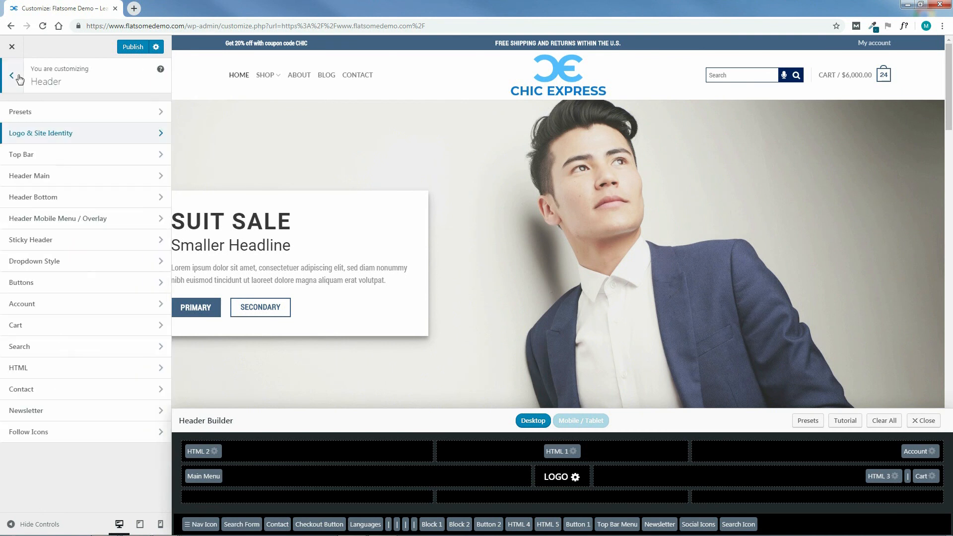
click(50, 155)
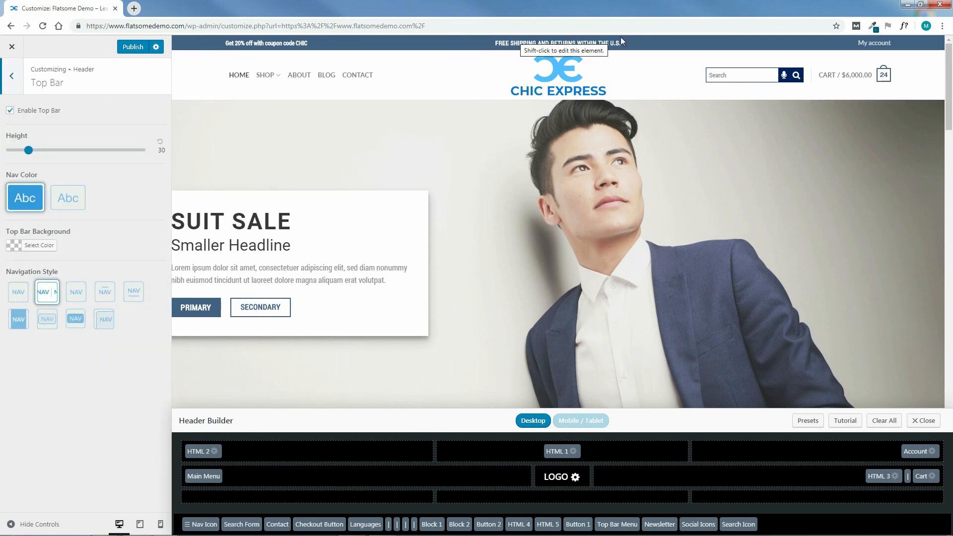
Try a top bar height of 54 and the alternative nav color, restoring the original setting for each.
drag(30, 149, 68, 157)
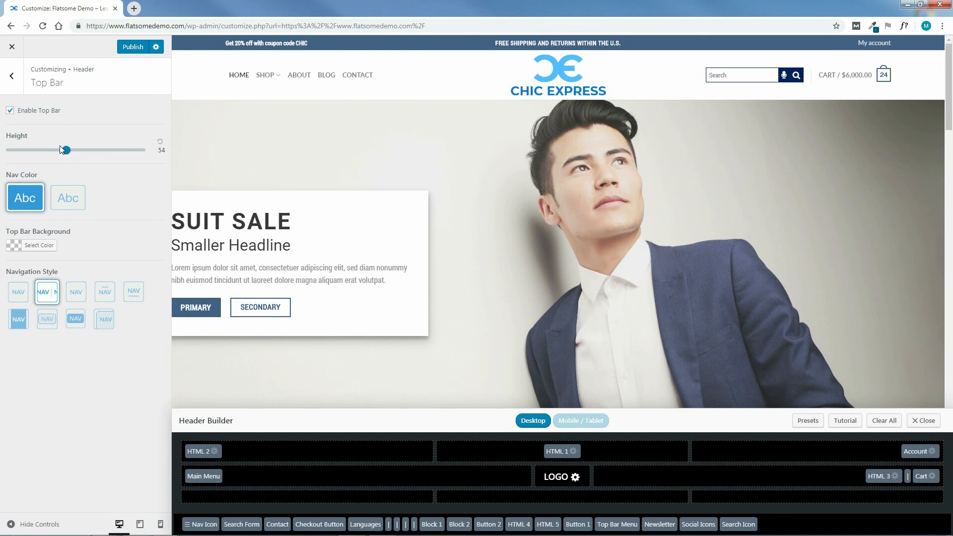
click(159, 141)
click(72, 204)
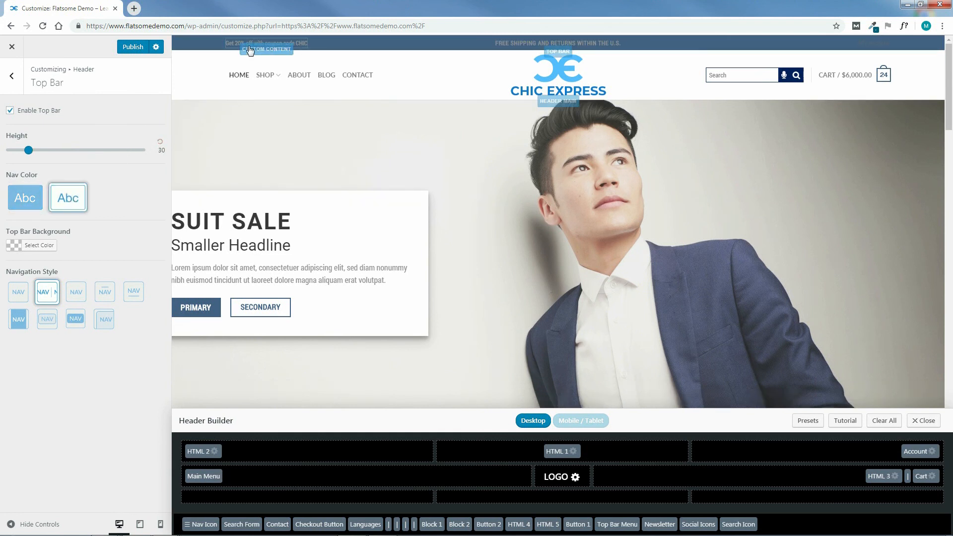
click(36, 199)
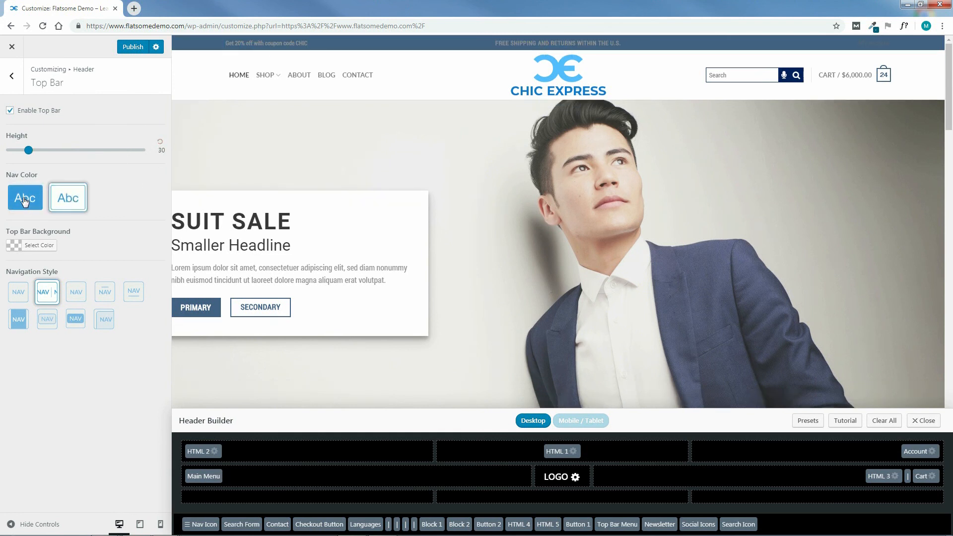
Try red #dd3333 and green #81d742 as the top bar background, then clear the color.
click(14, 247)
click(38, 360)
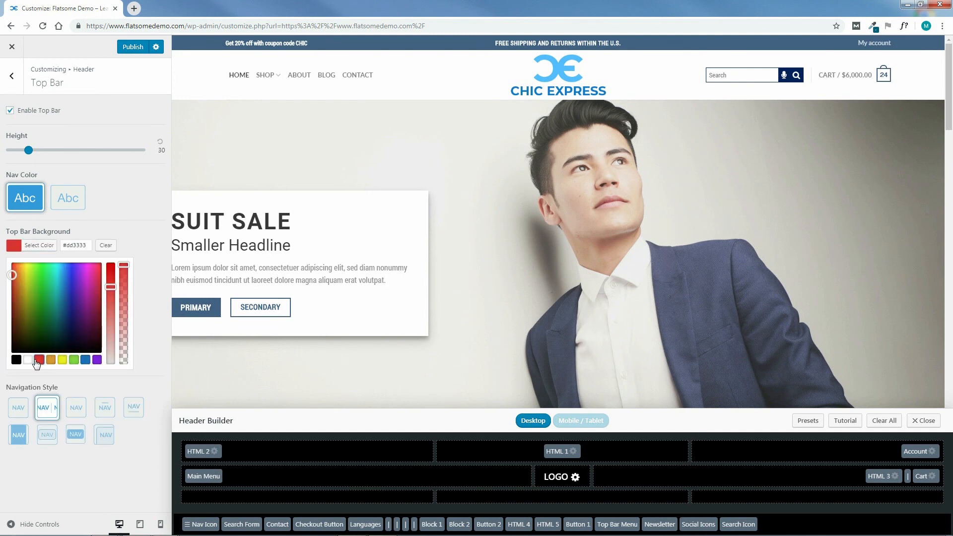
click(74, 361)
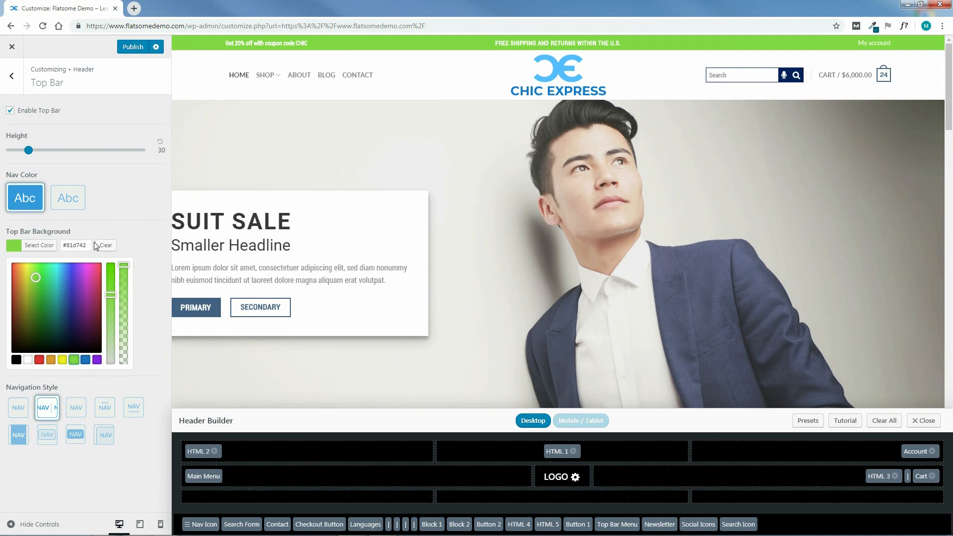
click(109, 246)
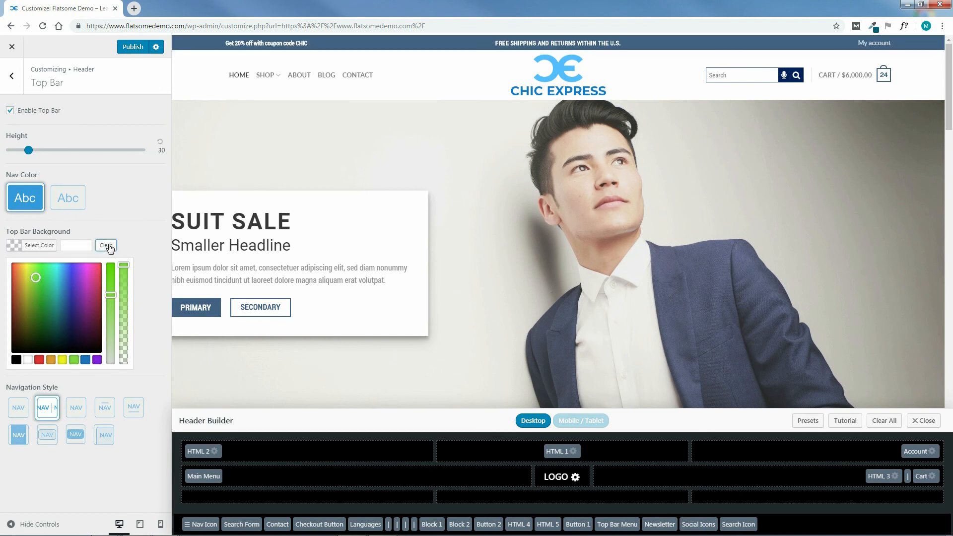
click(150, 238)
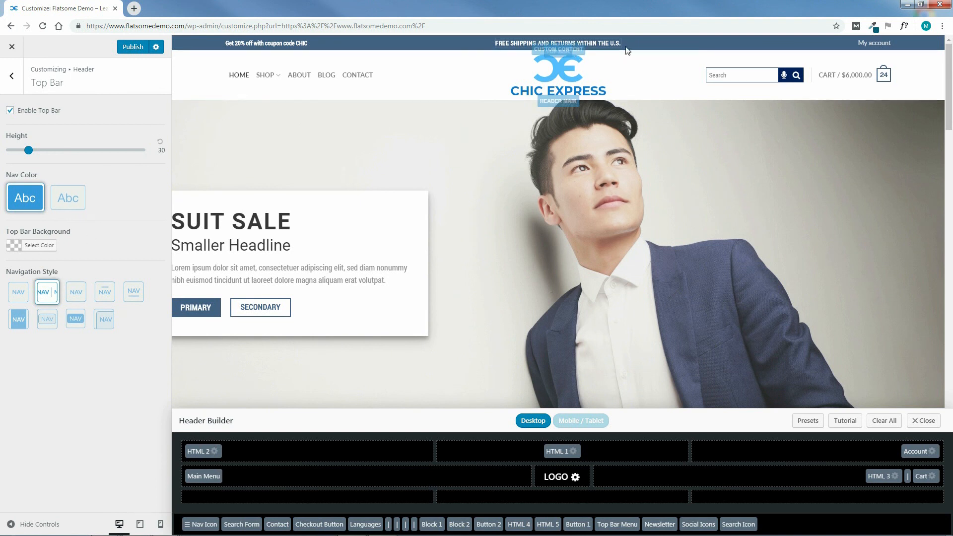
Try the outlined navigation style for the top bar, settling on the plain style without dividers.
click(47, 320)
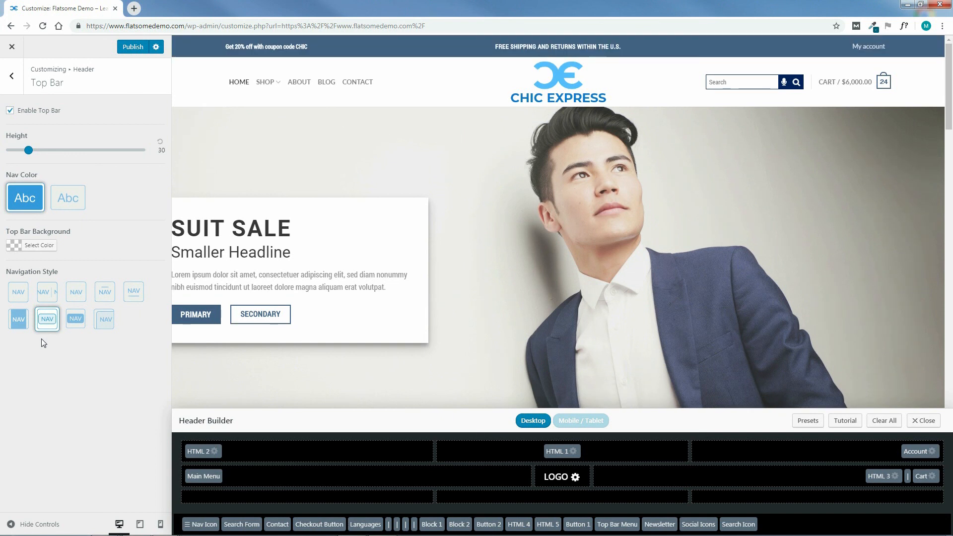
click(18, 294)
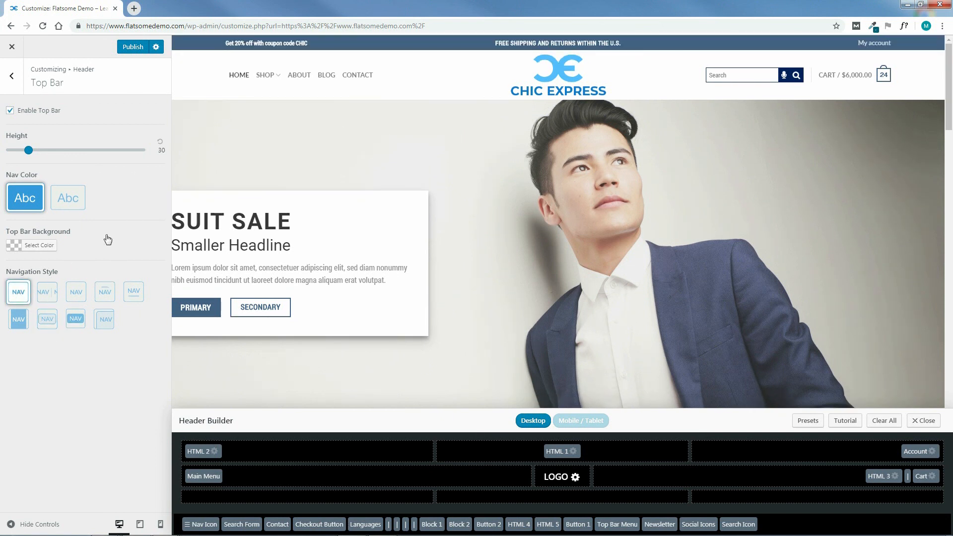
Leave the top bar settings and, in Header Main, switch the header to full width with a height of 168.
click(15, 77)
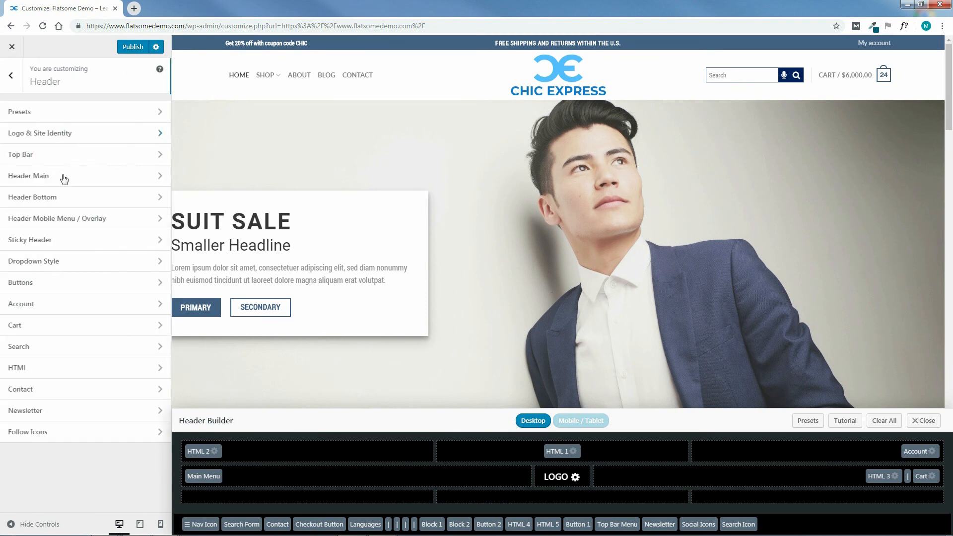
click(42, 176)
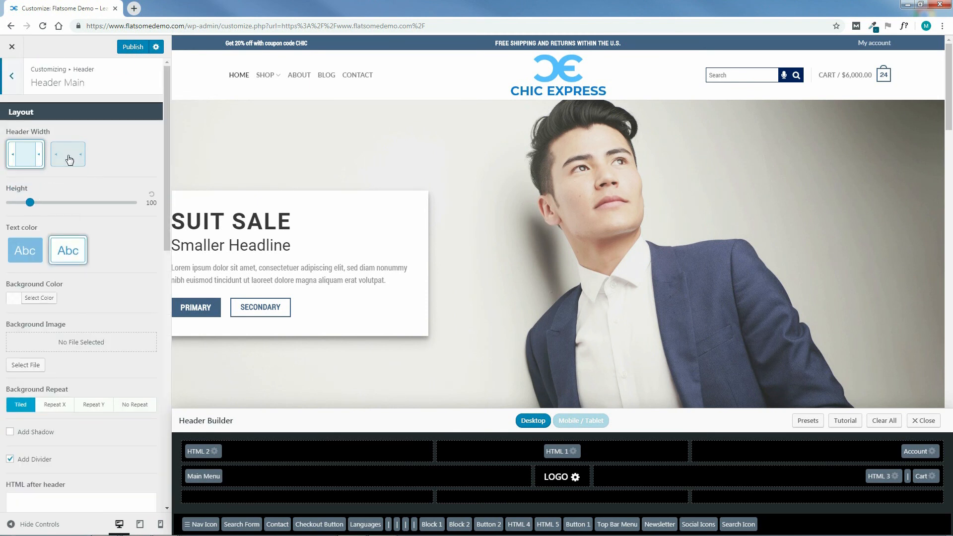
click(73, 157)
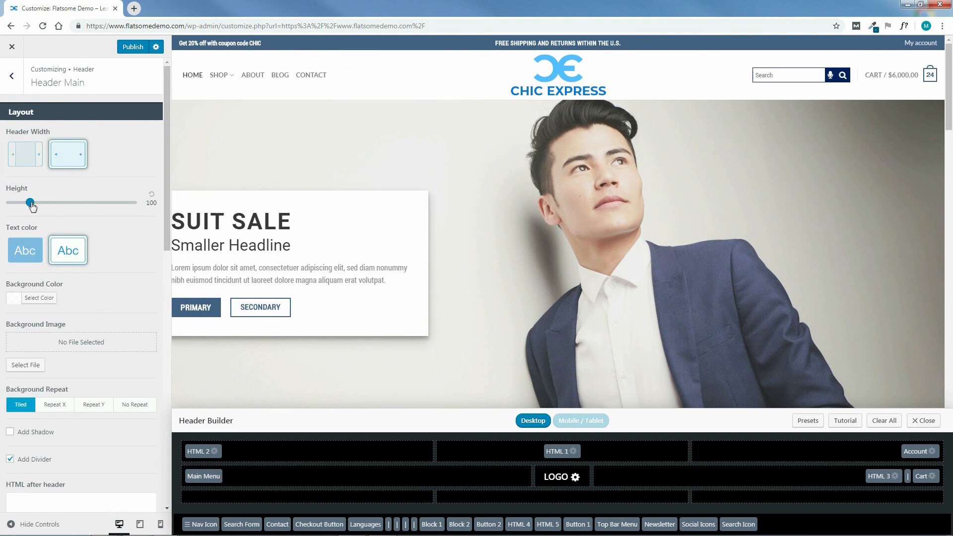
drag(30, 205, 47, 209)
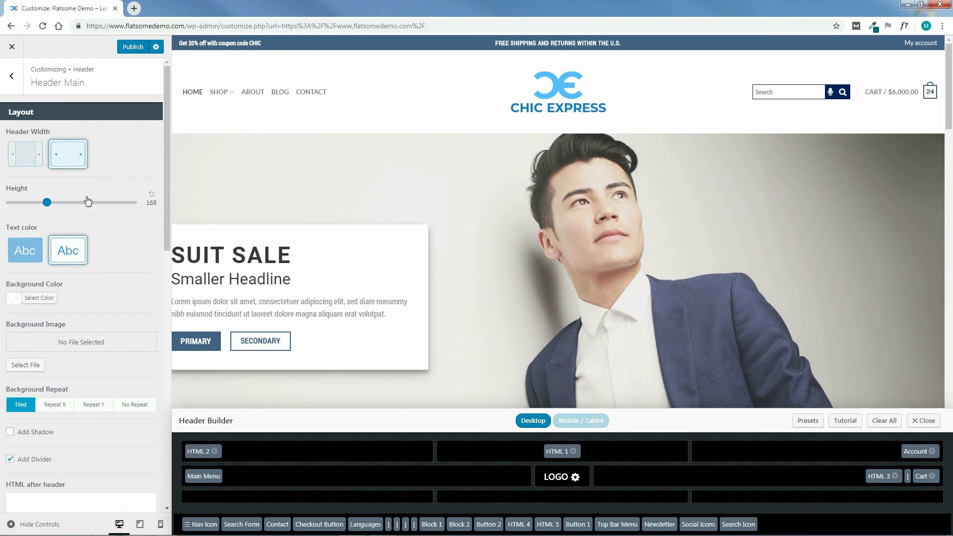
In Logo & Site Identity, try a logo container width of about 402, restoring the default width.
click(12, 79)
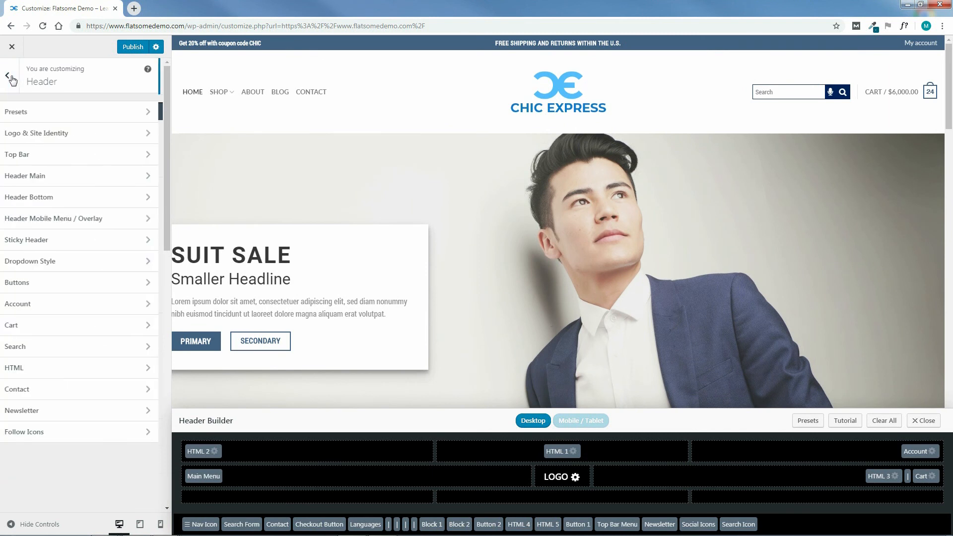
click(28, 133)
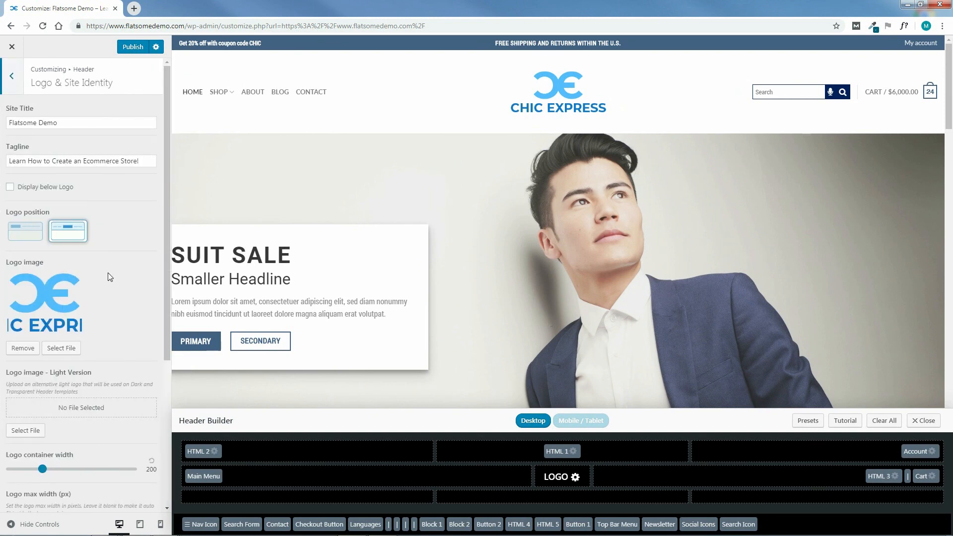
scroll(119, 278, down, 4)
drag(42, 270, 79, 273)
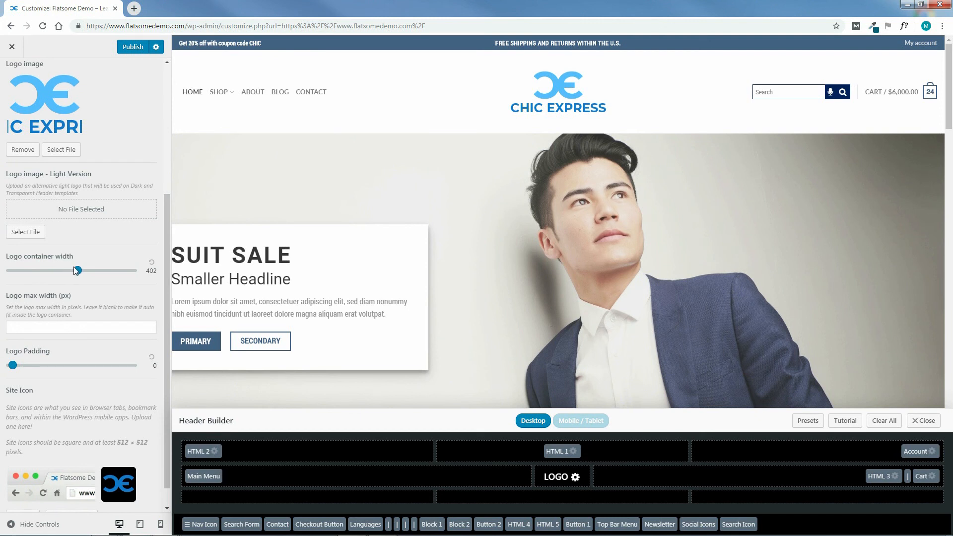
drag(78, 274, 53, 274)
click(152, 261)
scroll(92, 104, up, 4)
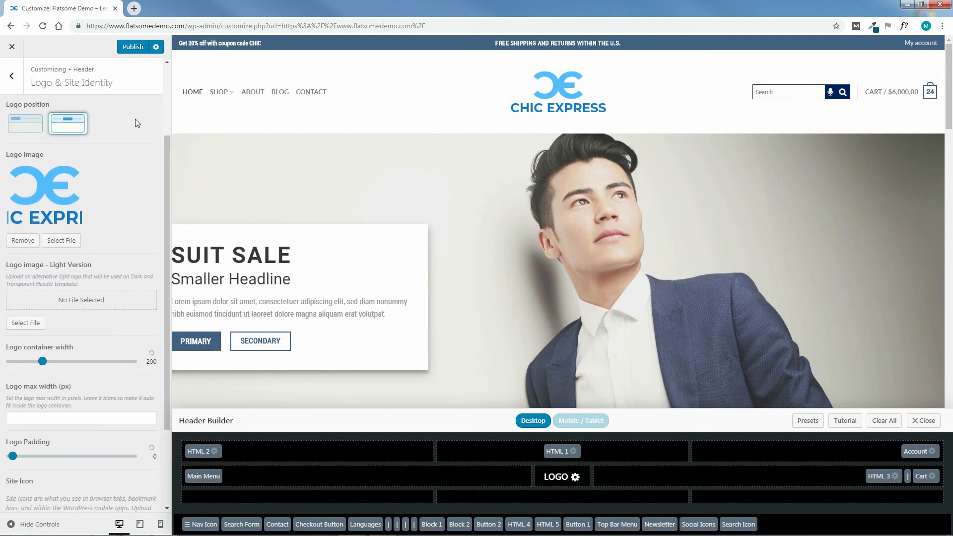
Return to the Header Main settings and reset the header height to its default of 100.
click(11, 75)
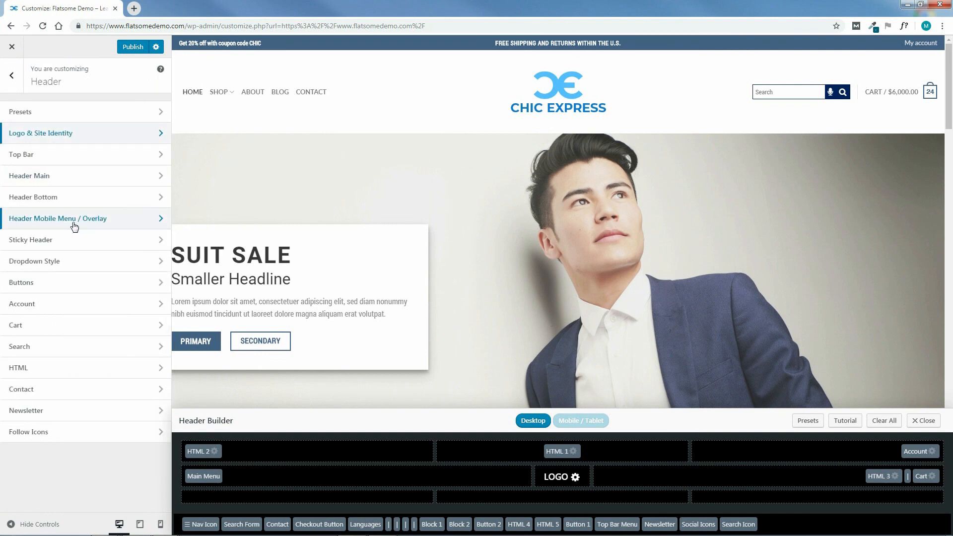
click(40, 177)
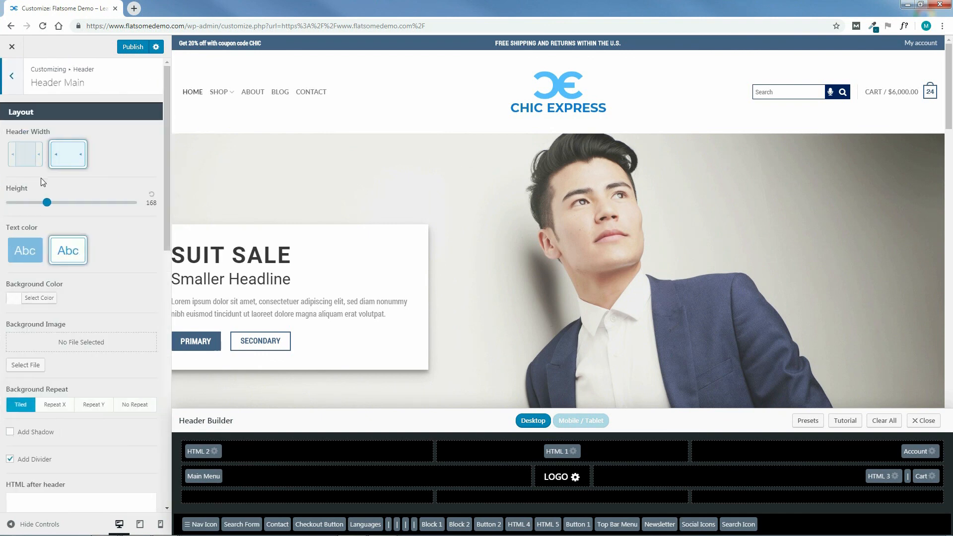
click(151, 194)
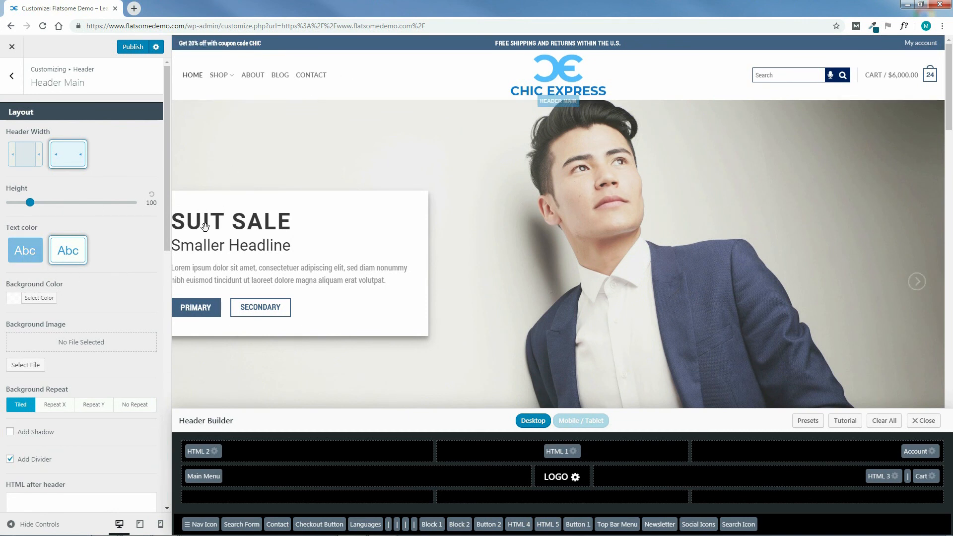
Try the light text color on a black rgba(0,0,0,0.9) header background, restoring the default background and dark text.
click(26, 256)
click(13, 298)
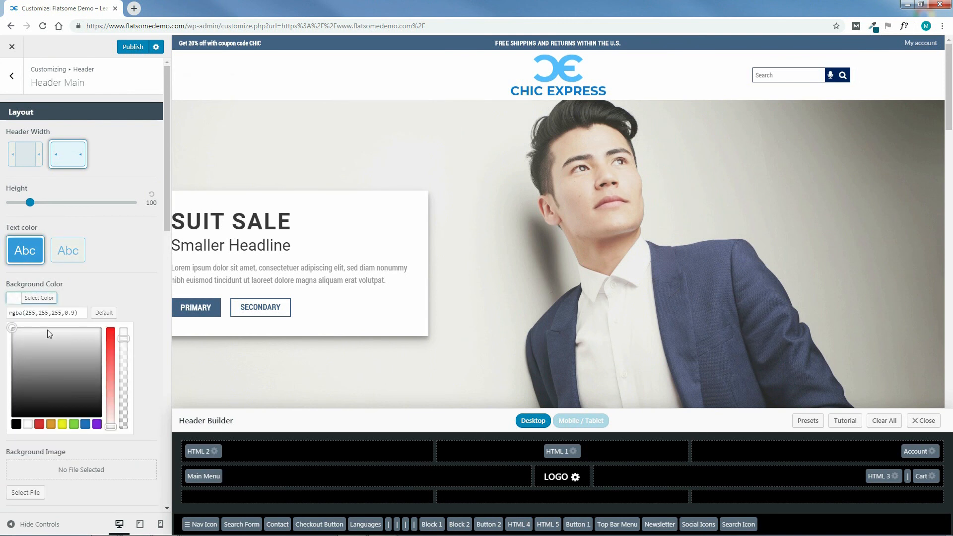
click(16, 424)
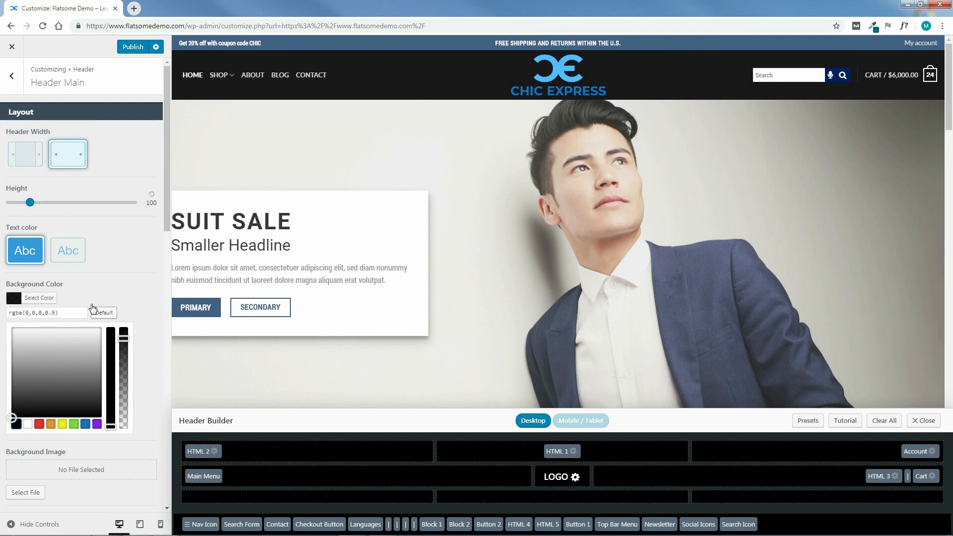
click(115, 313)
click(68, 250)
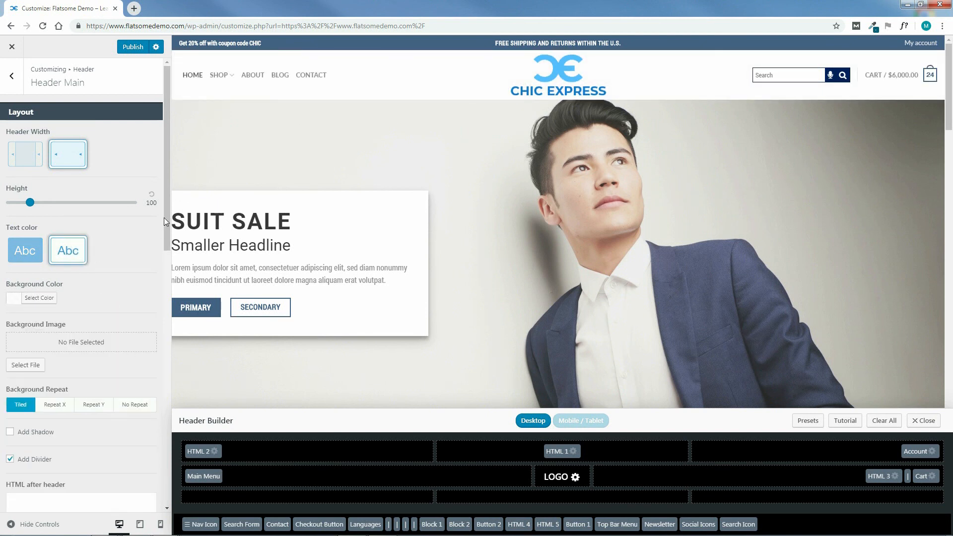
Enable the Add Shadow option for the main header.
drag(166, 218, 171, 242)
scroll(58, 151, down, 5)
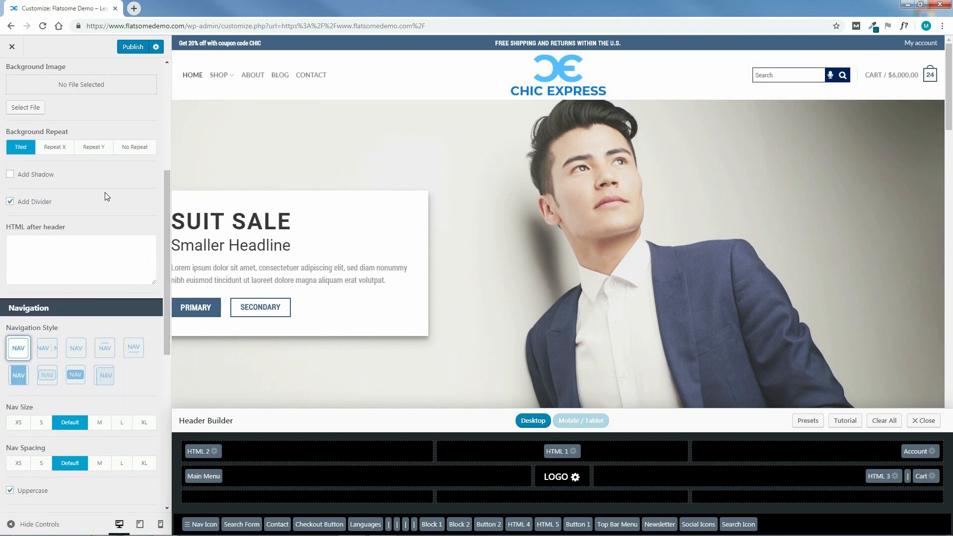
click(10, 177)
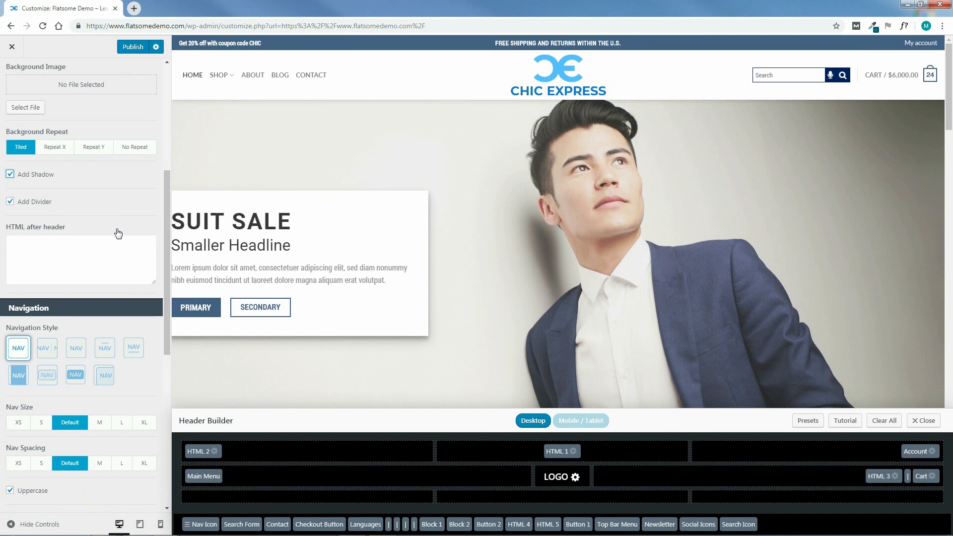
Try the rounded-fill, filled, line-above, line-below and tabbed navigation styles for the main menu, restoring the plain style.
scroll(111, 218, down, 1)
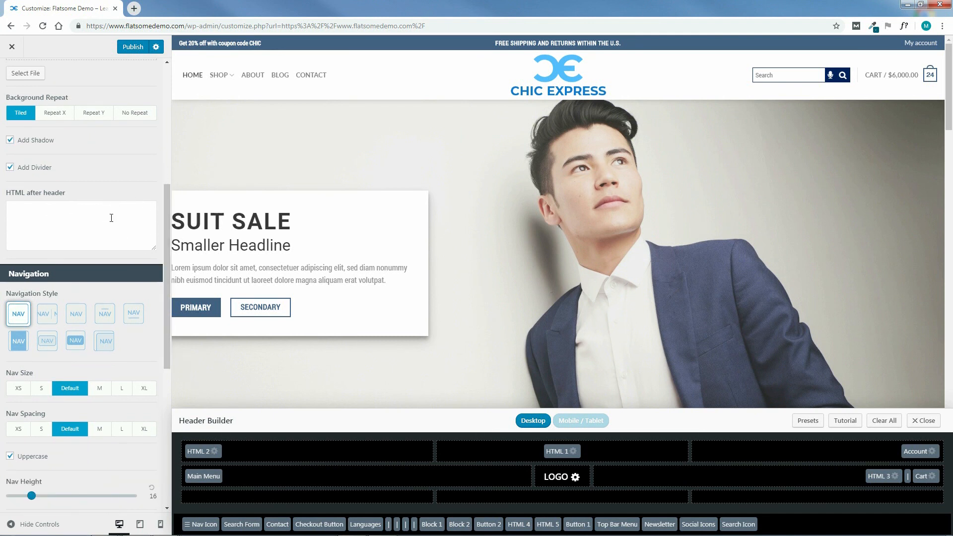
drag(165, 288, 165, 360)
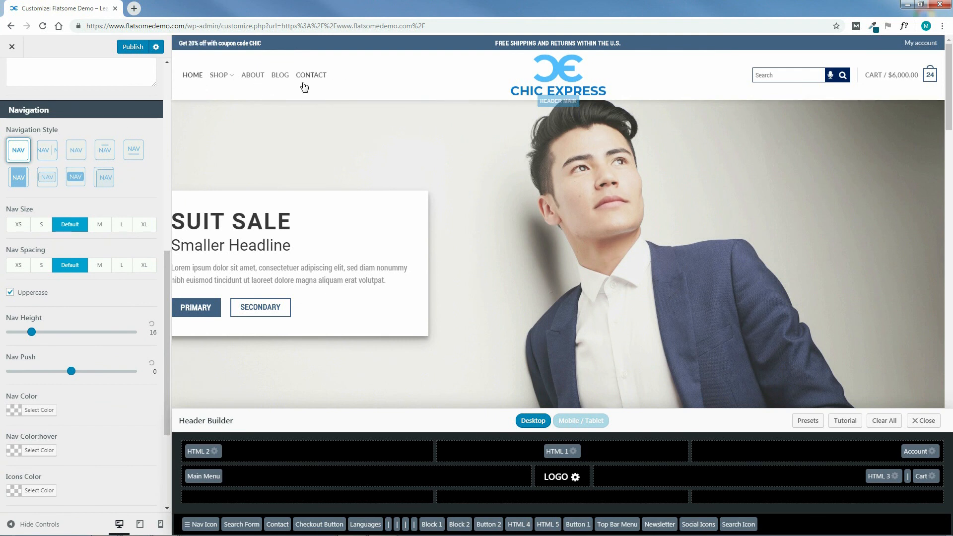
click(88, 178)
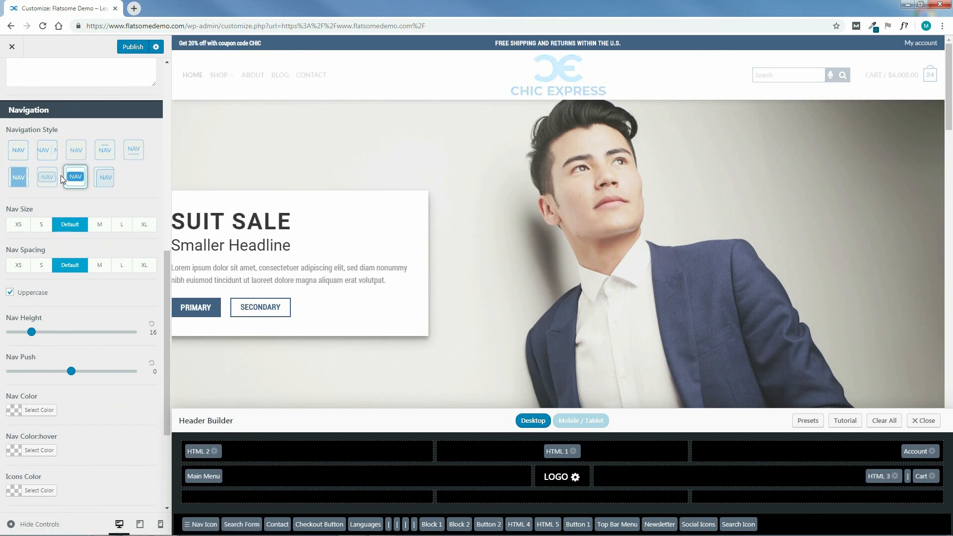
click(21, 181)
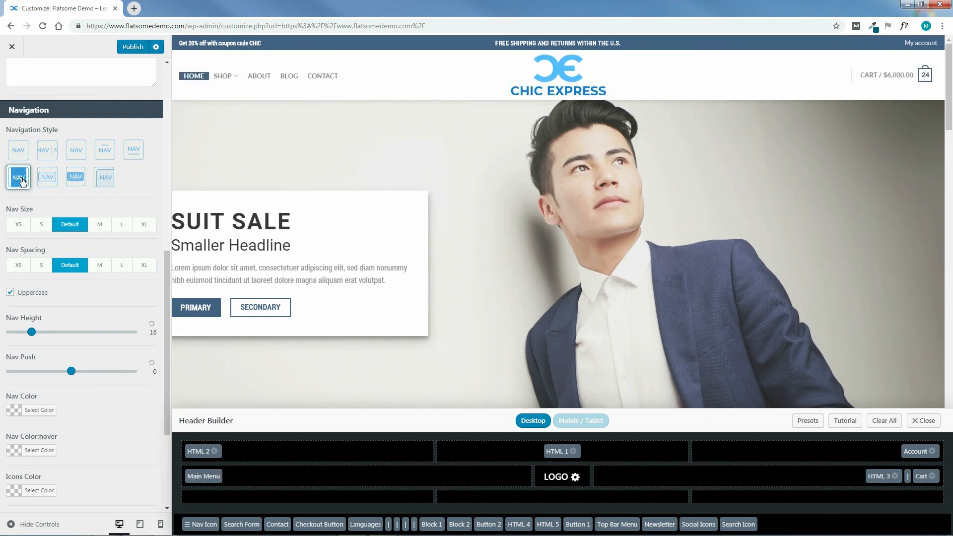
click(105, 149)
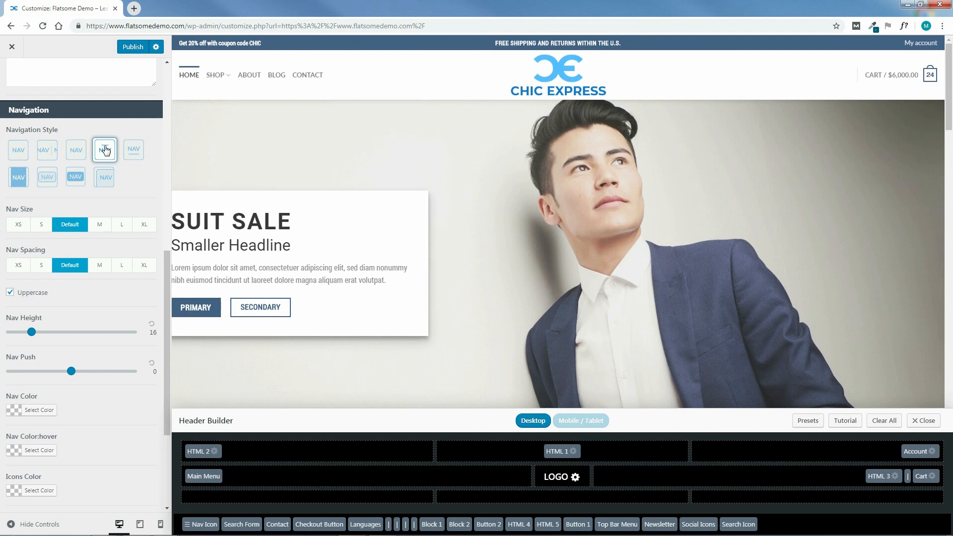
click(133, 151)
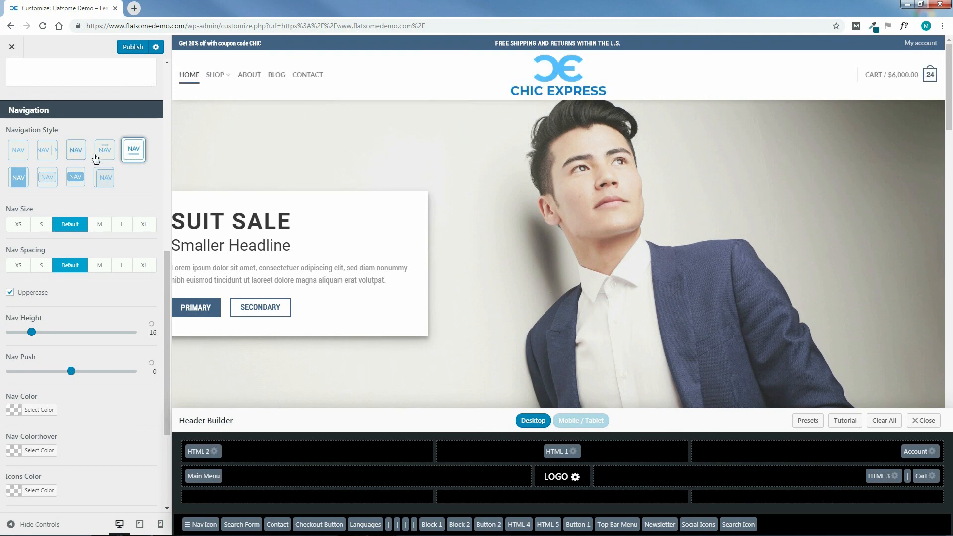
click(107, 180)
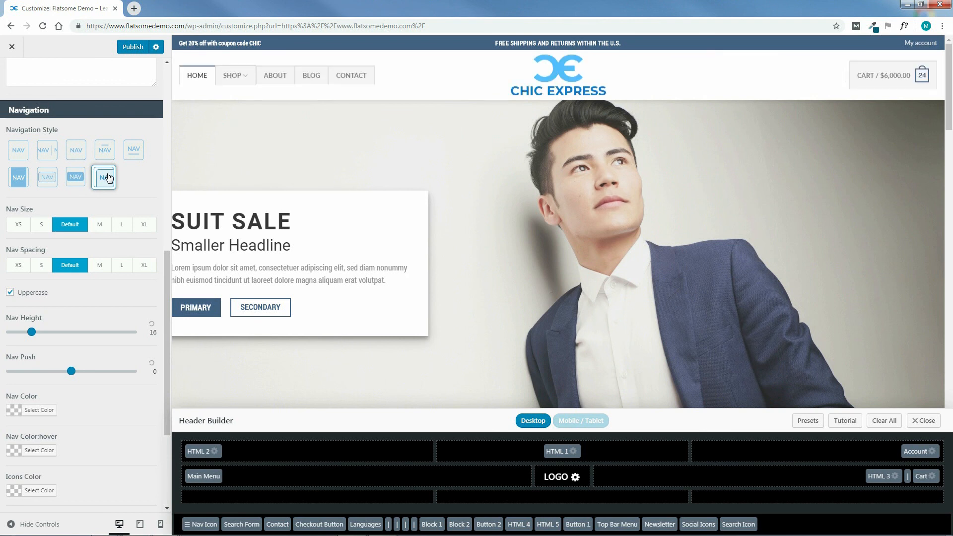
click(19, 153)
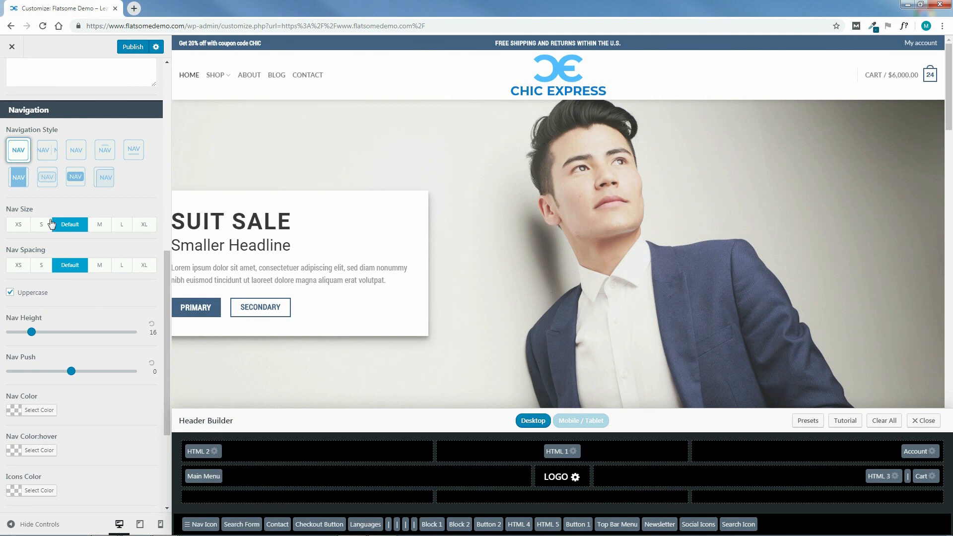
Try nav sizes L and XL and nav spacings S and XS, restoring Default spacing and settling on nav size M.
click(122, 226)
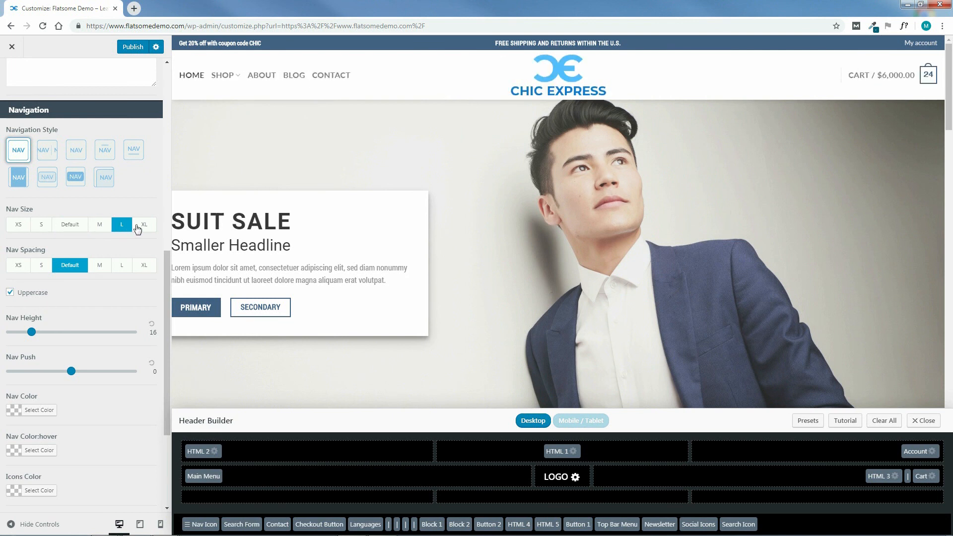
click(141, 233)
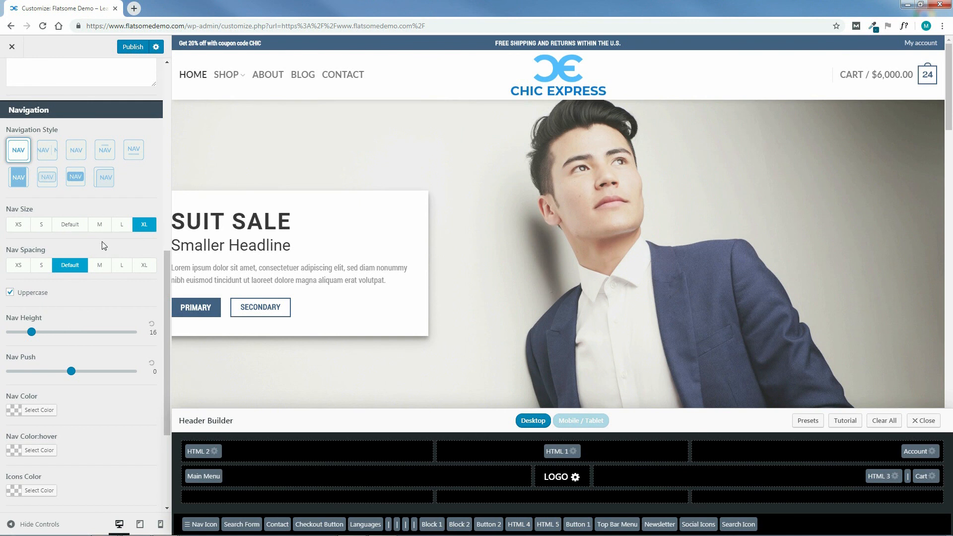
click(42, 267)
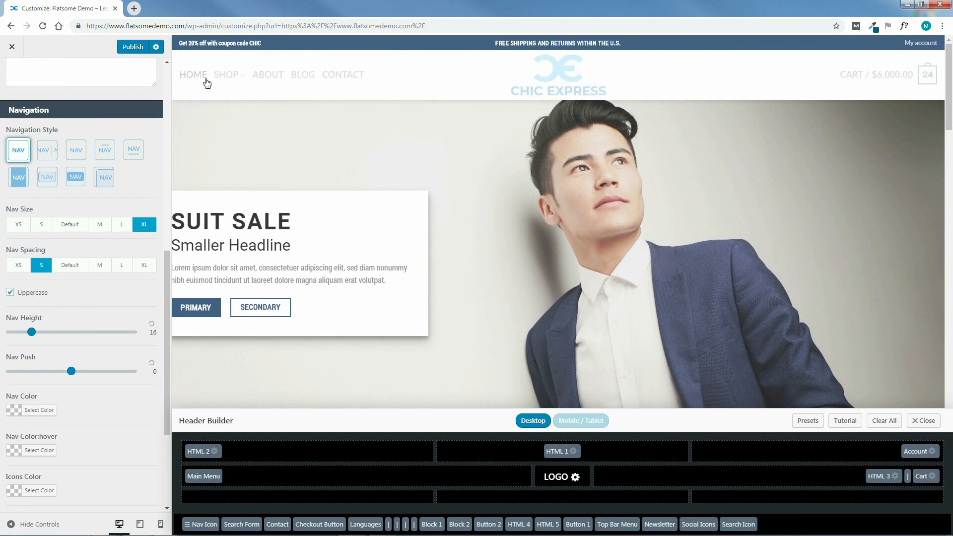
click(14, 268)
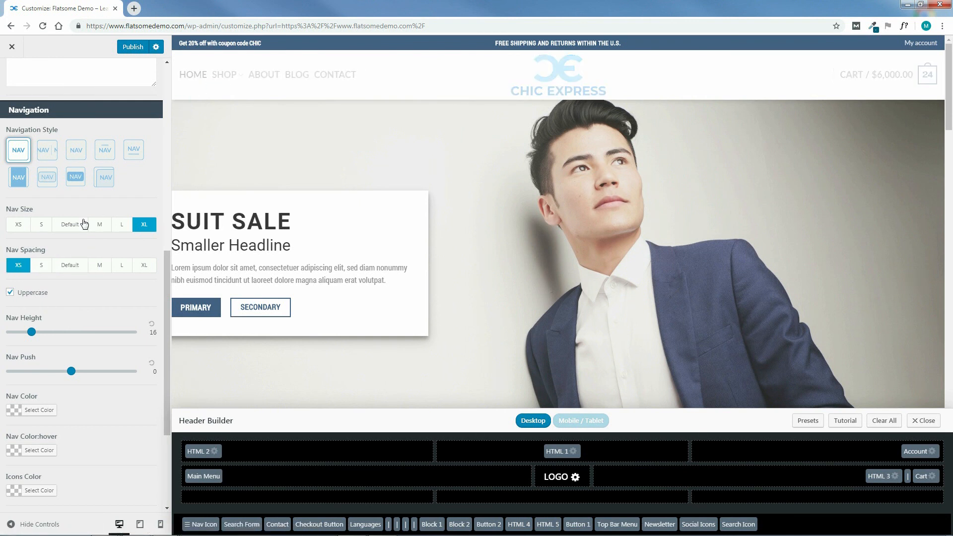
click(82, 266)
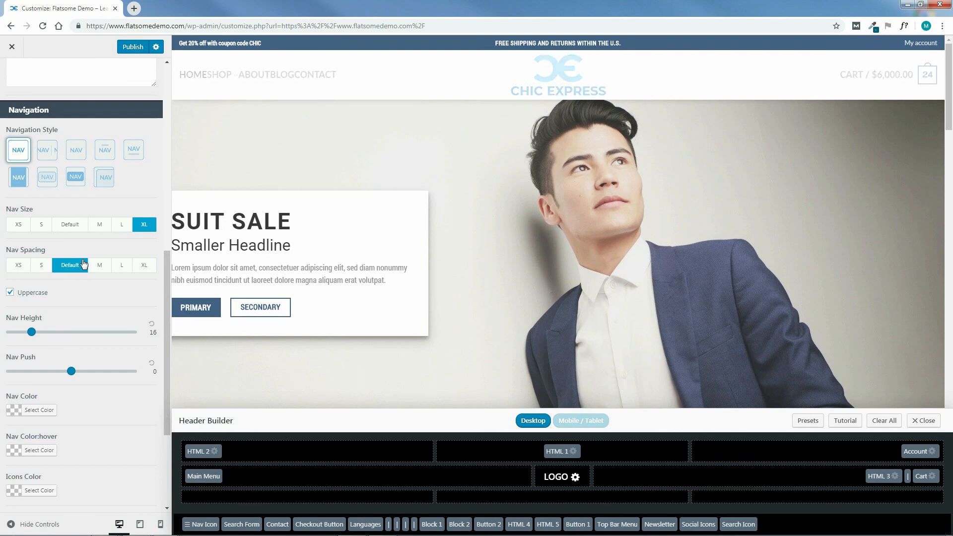
click(100, 226)
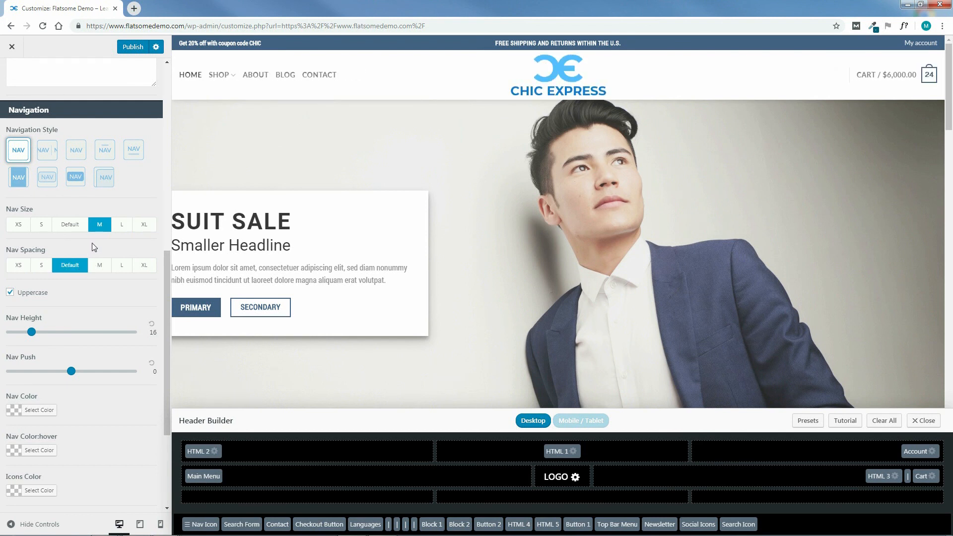
Try the main navigation without the Uppercase option, re-enabling it.
drag(166, 308, 166, 334)
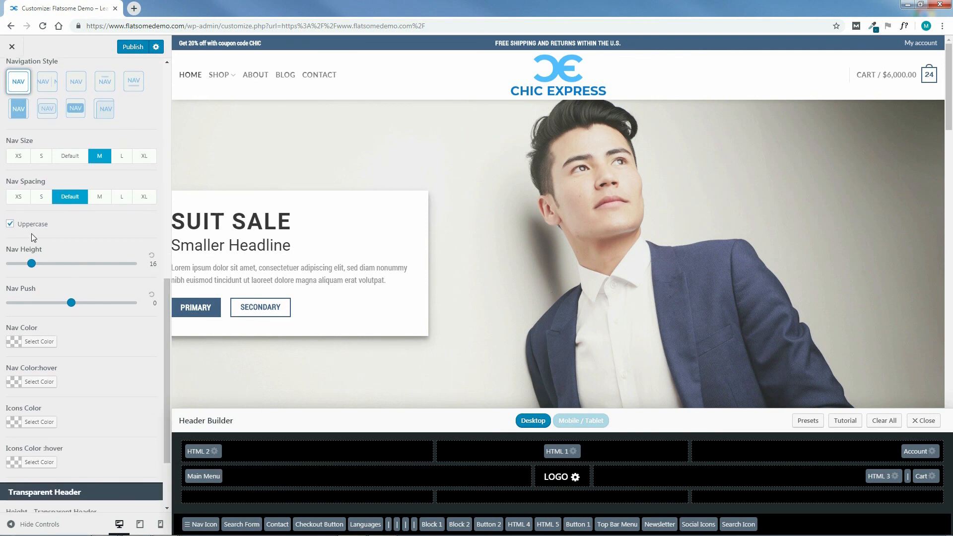
click(9, 224)
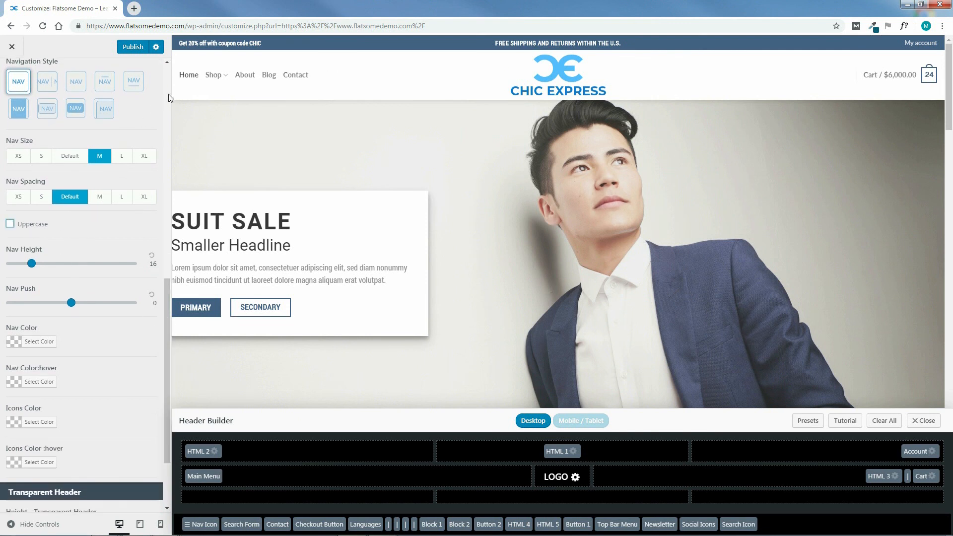
click(10, 224)
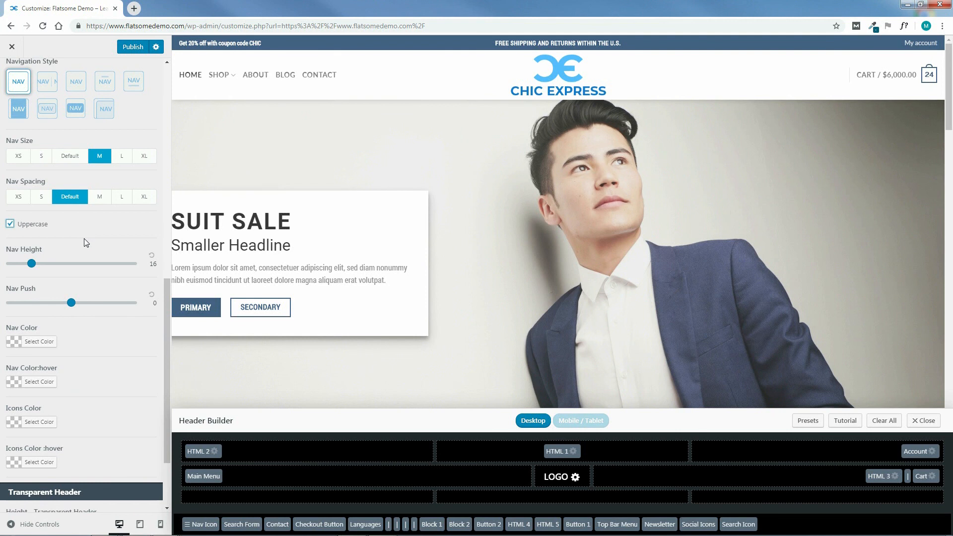
Try a nav height of 97 and a nav push of -41 for the main header, resetting both to their defaults.
drag(31, 264, 128, 265)
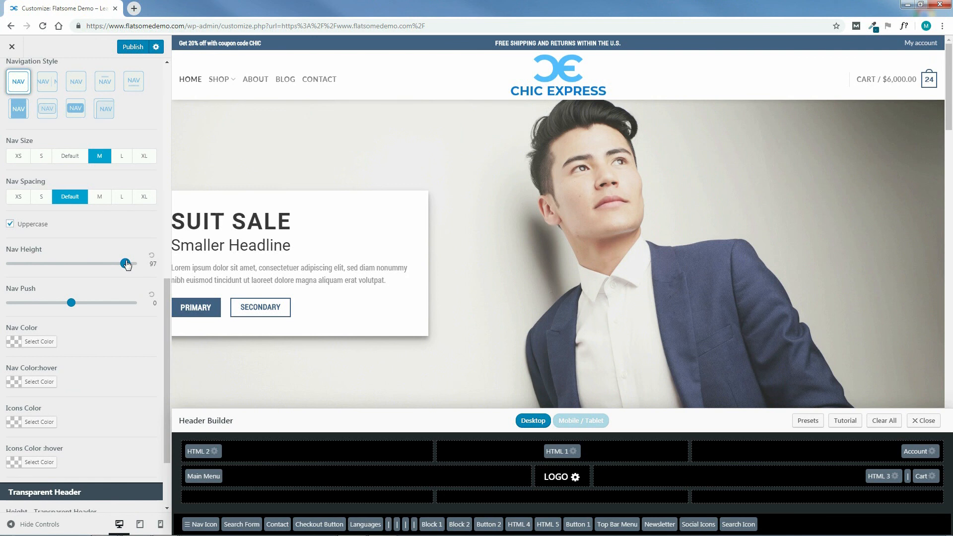
click(152, 255)
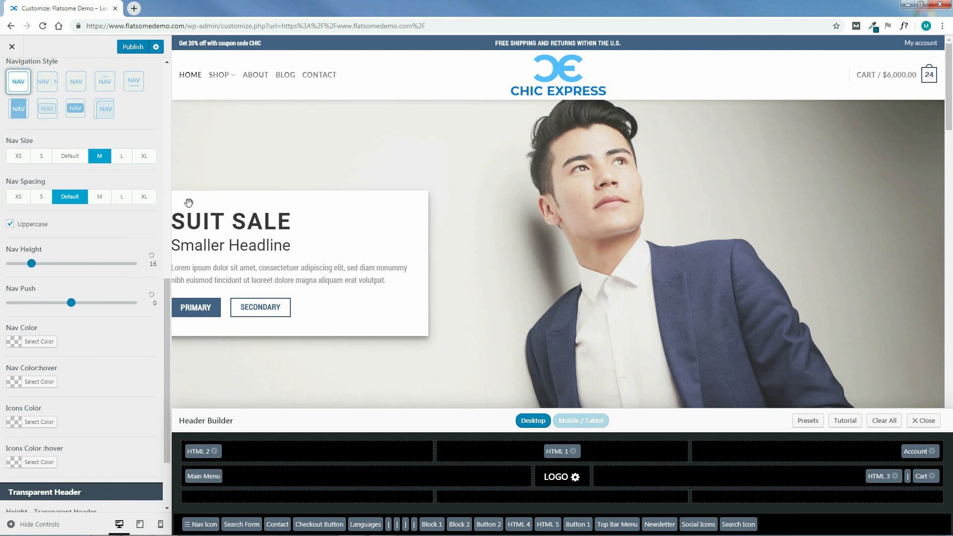
drag(75, 307, 26, 306)
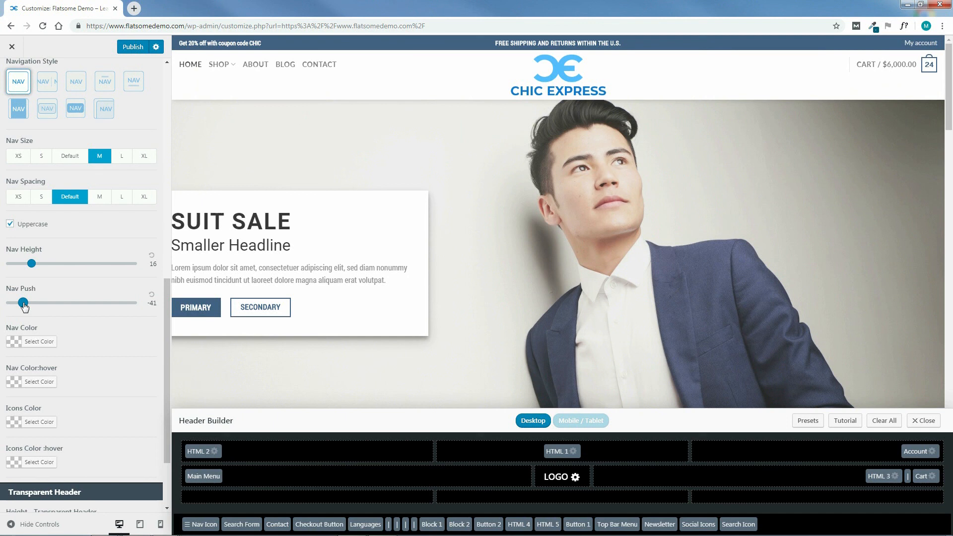
click(152, 295)
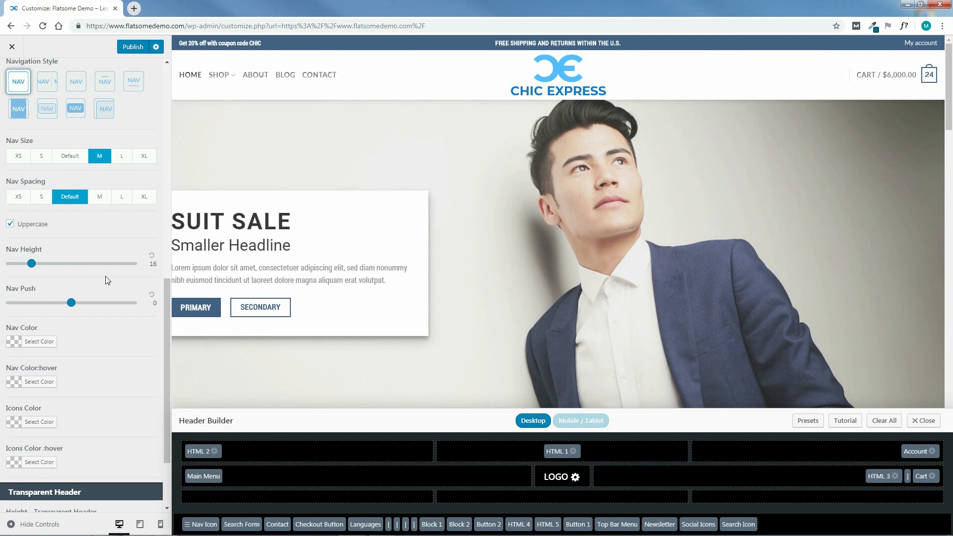
Review the remaining Header Main options, including the Transparent Header section, and open the Header Bottom settings.
scroll(159, 374, down, 1)
scroll(159, 374, down, 1)
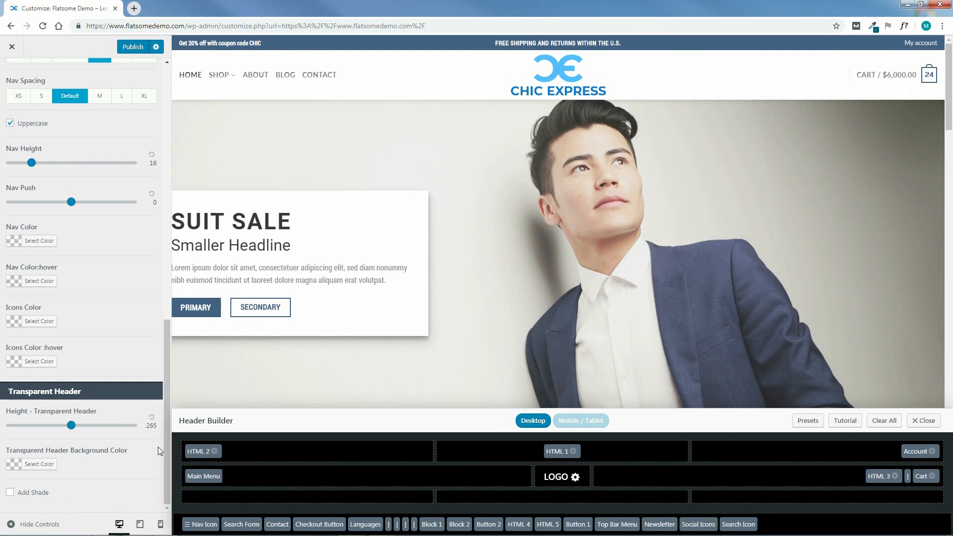
drag(165, 455, 179, 178)
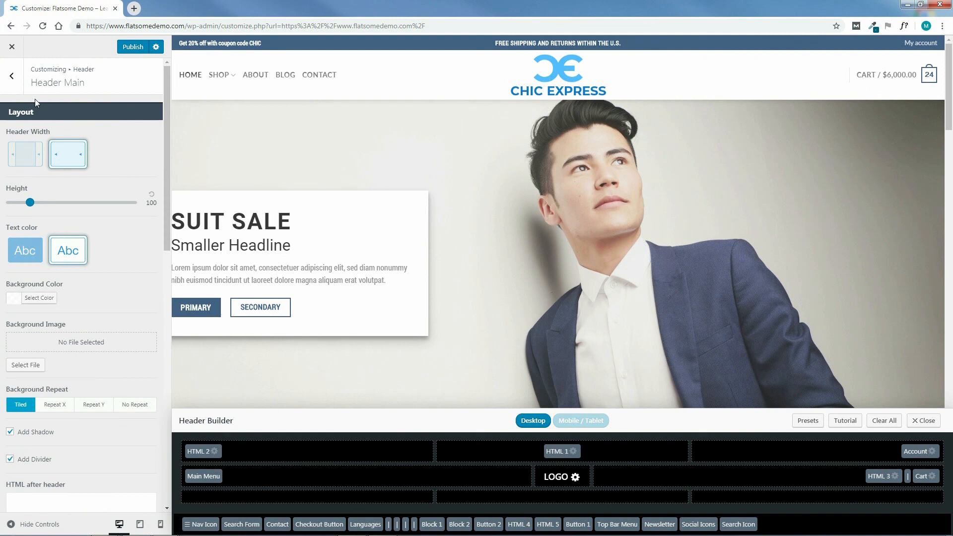
click(12, 75)
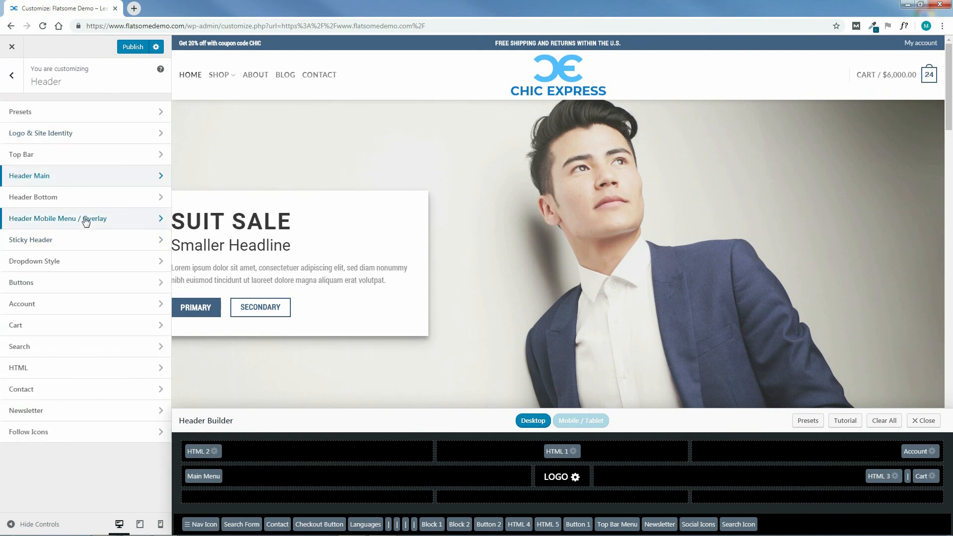
click(42, 199)
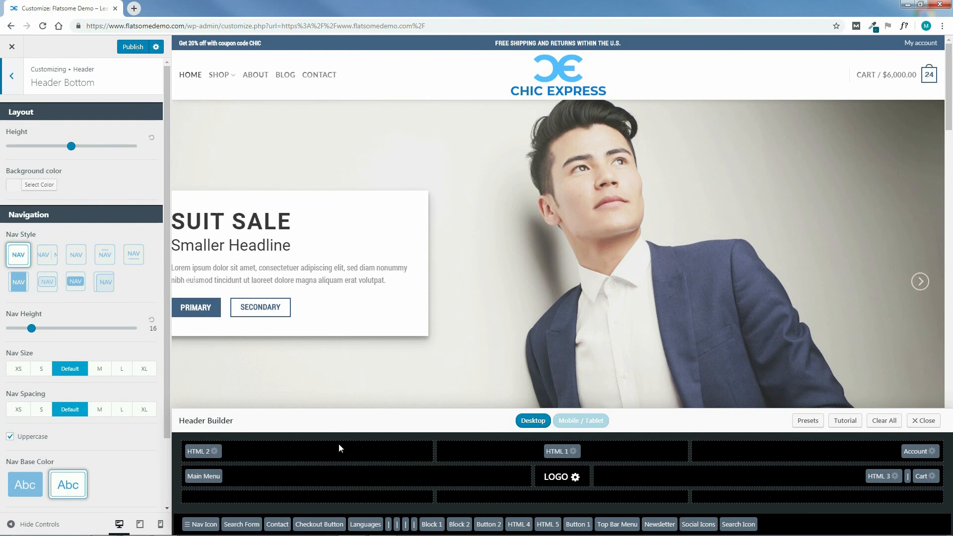
Place the Languages element in the center of the bottom header row and set the bottom header height to 42.
drag(372, 528, 481, 498)
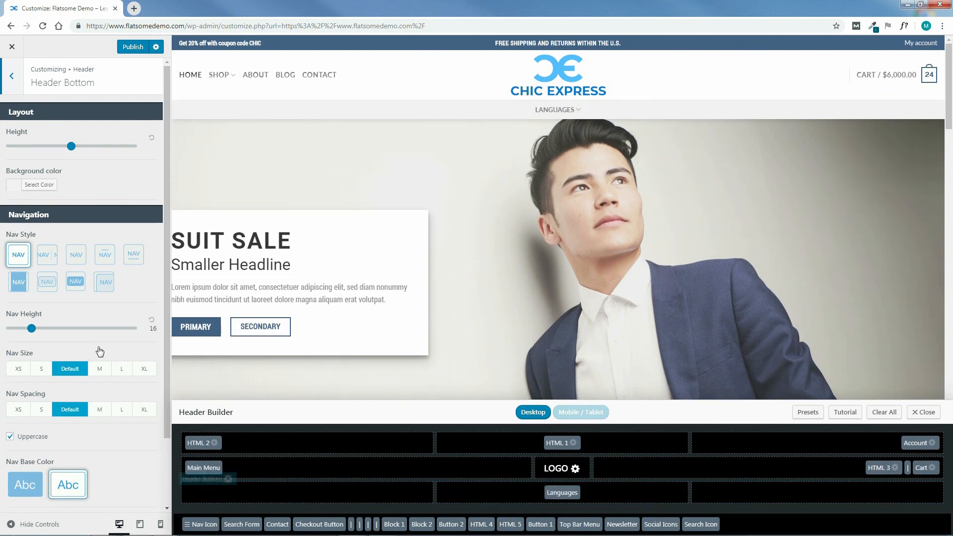
drag(74, 150, 54, 149)
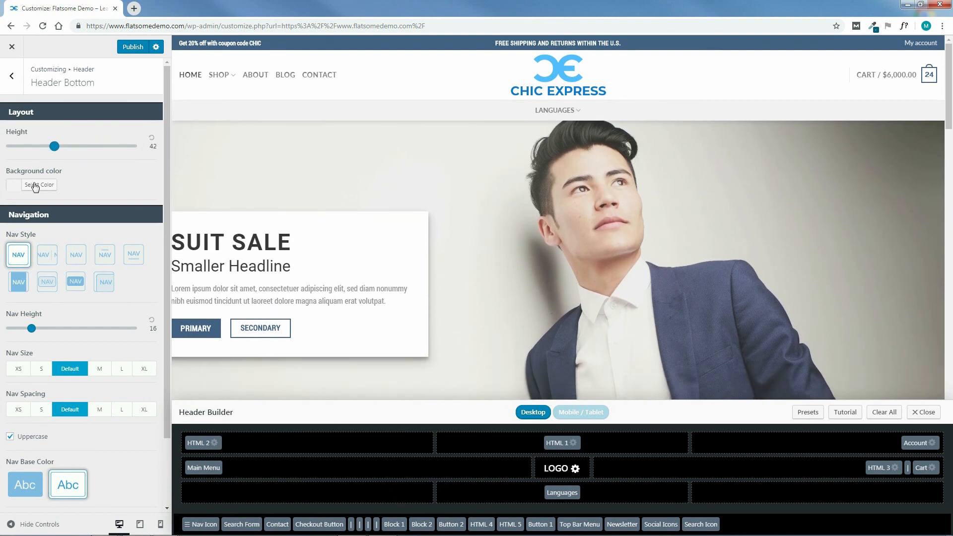
Try the red #dd3333 background color for the bottom header, restoring the default color.
click(40, 184)
click(40, 299)
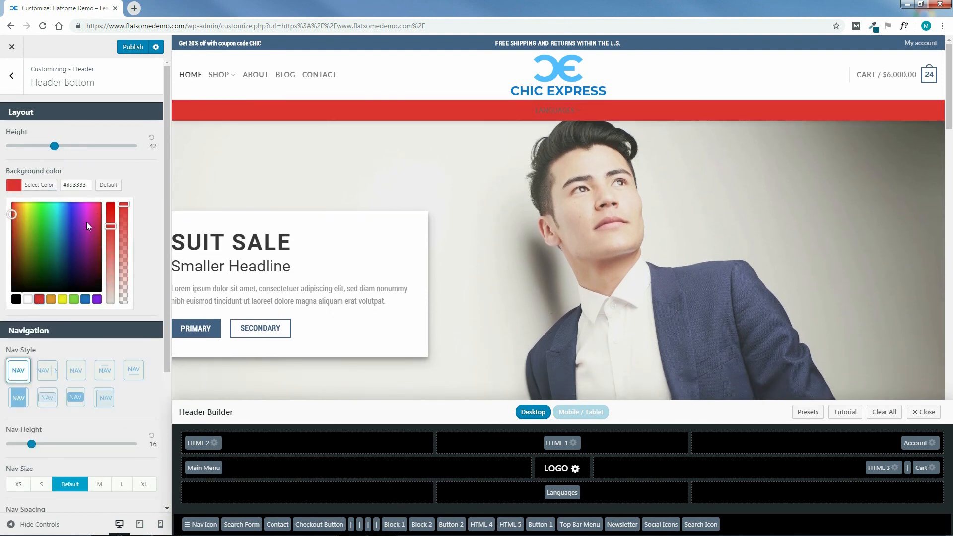
click(109, 185)
click(151, 223)
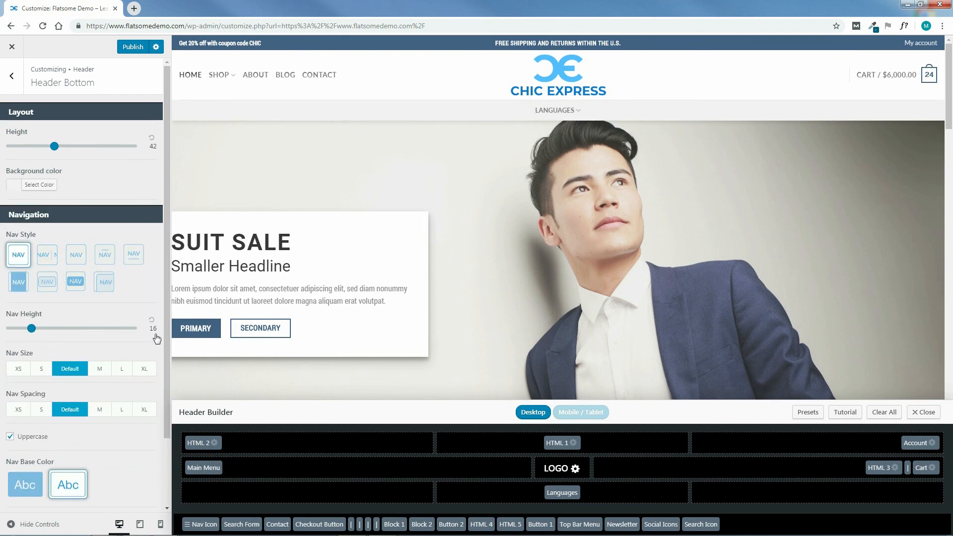
Remove the Languages element from the bottom header row, returning it to the available elements.
drag(168, 324, 157, 258)
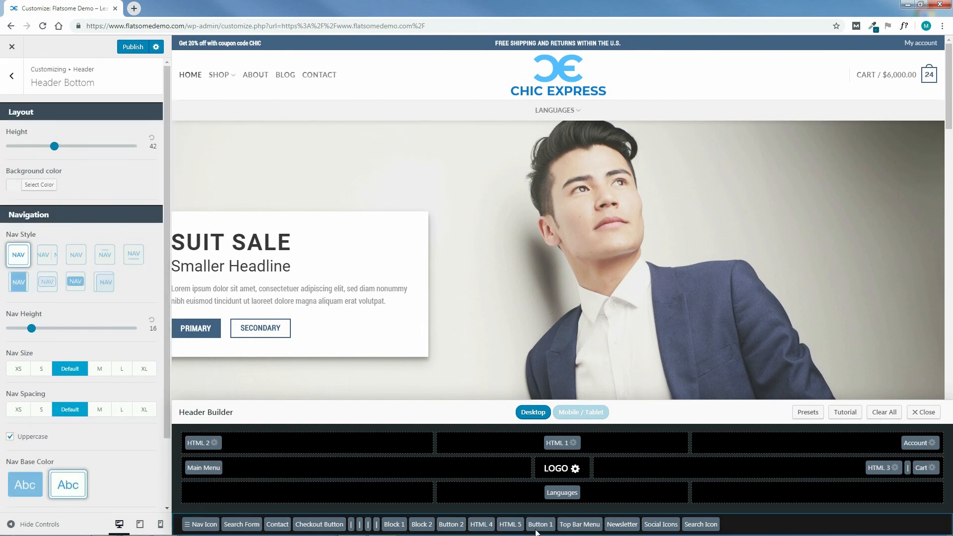
drag(556, 492, 749, 524)
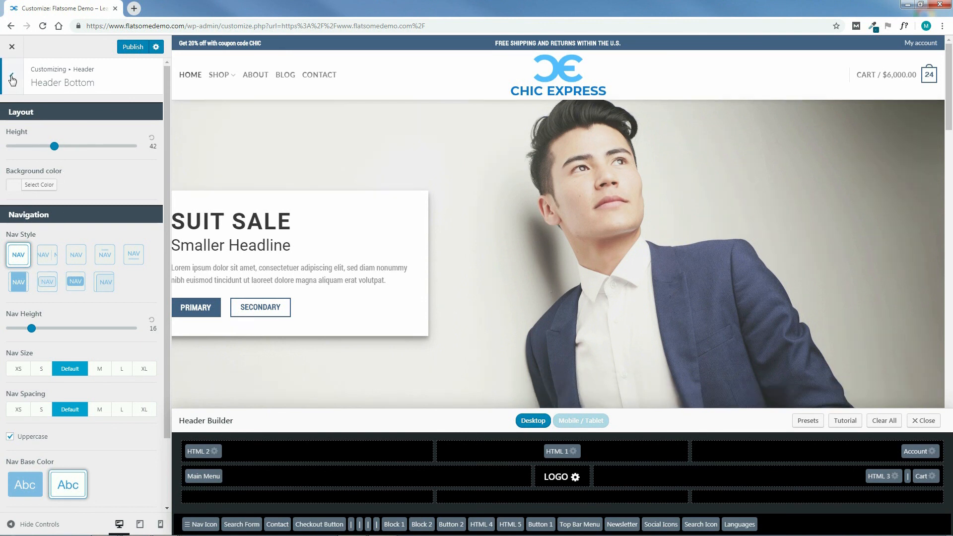
Open the Header Mobile Menu / Overlay settings and switch the Header Builder to the Mobile / Tablet layout.
click(12, 77)
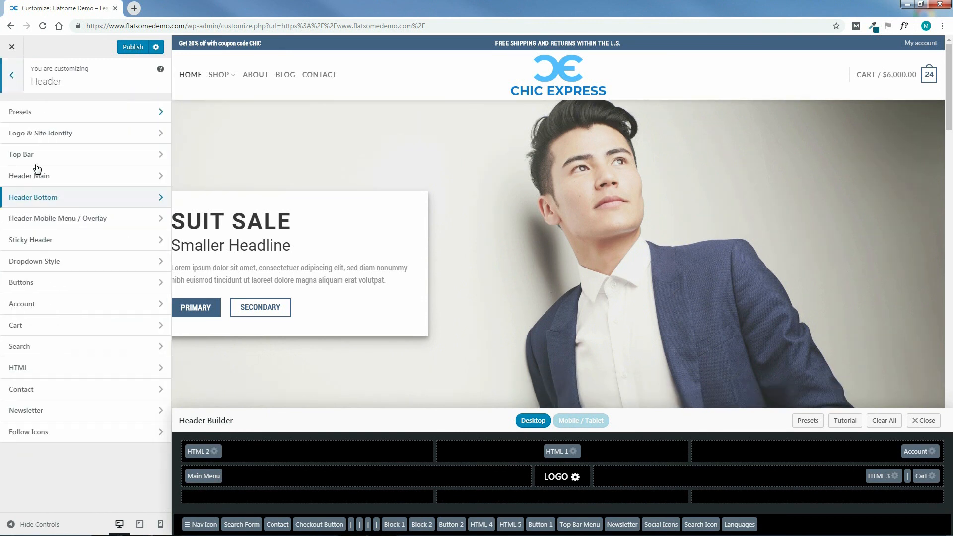
click(56, 220)
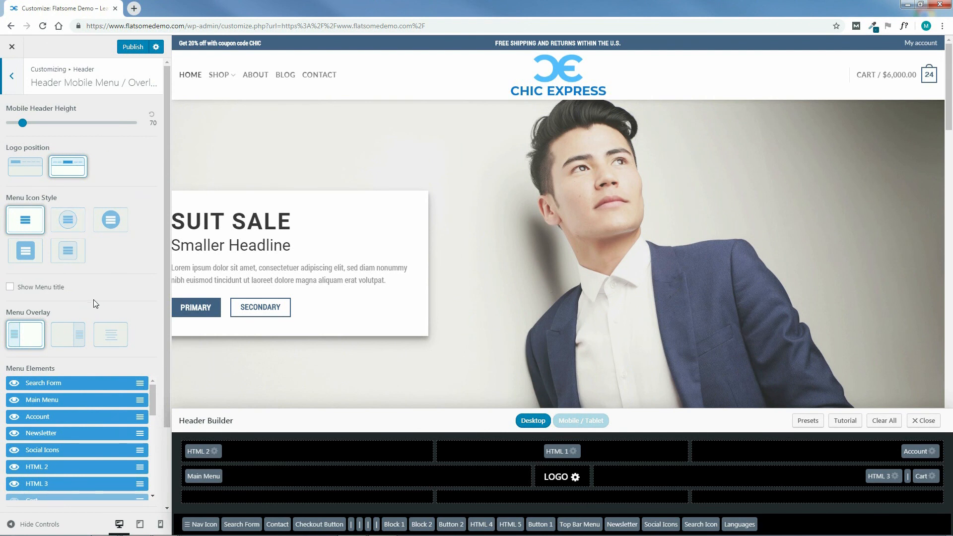
click(582, 423)
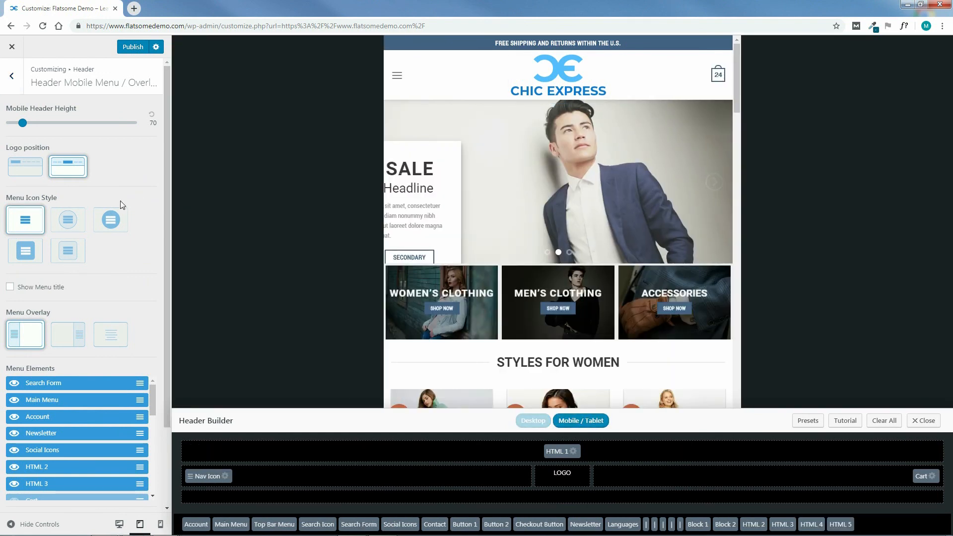
Try the left logo position and the circular and square menu icon styles for the mobile header, restoring the centered logo and plain icon.
click(34, 168)
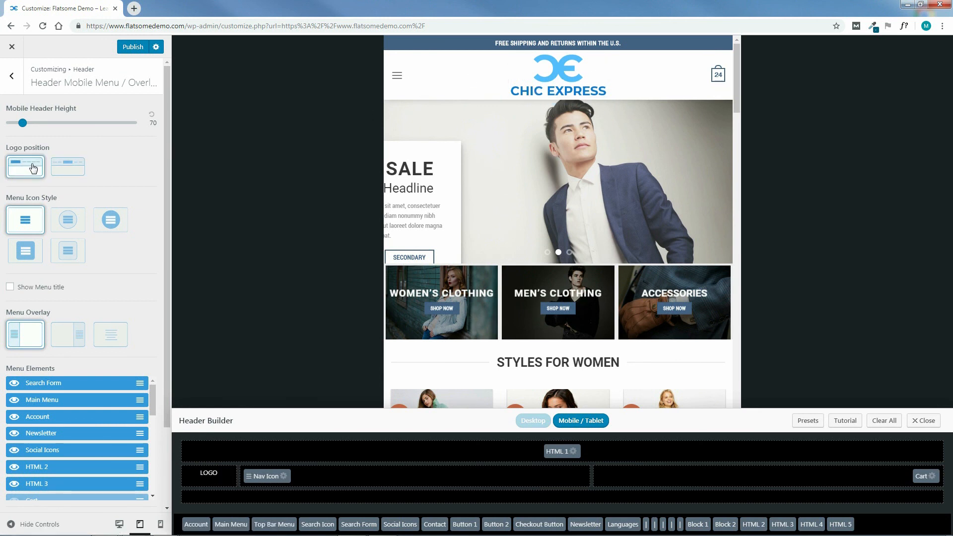
click(72, 171)
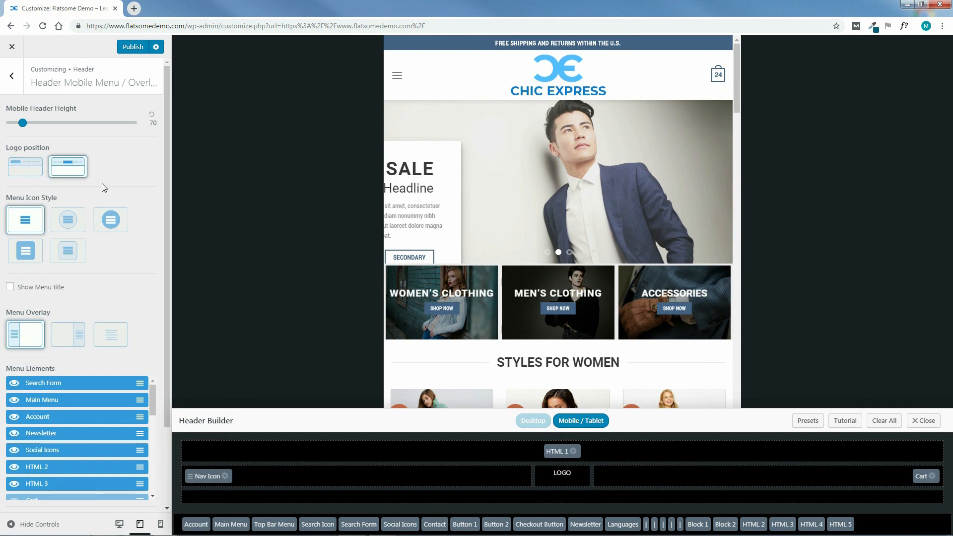
click(69, 225)
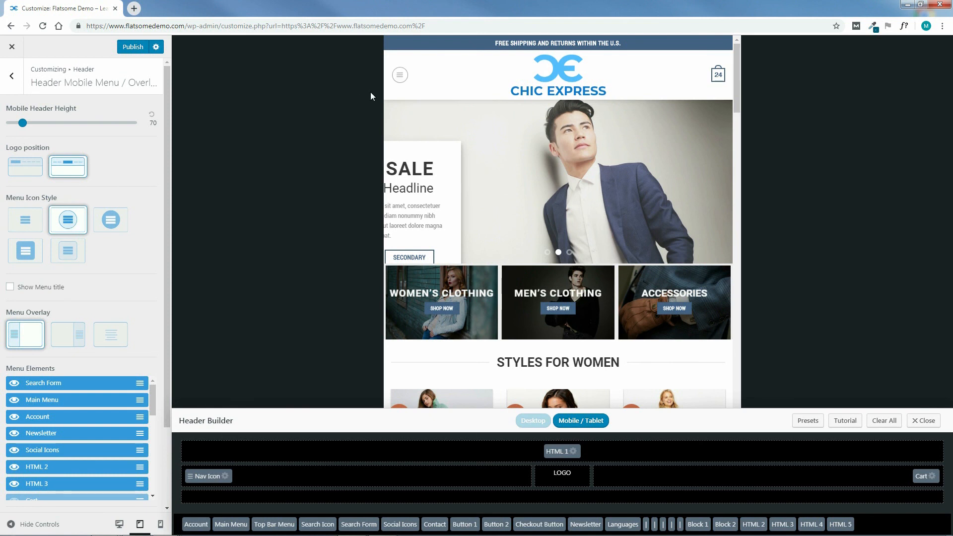
click(114, 224)
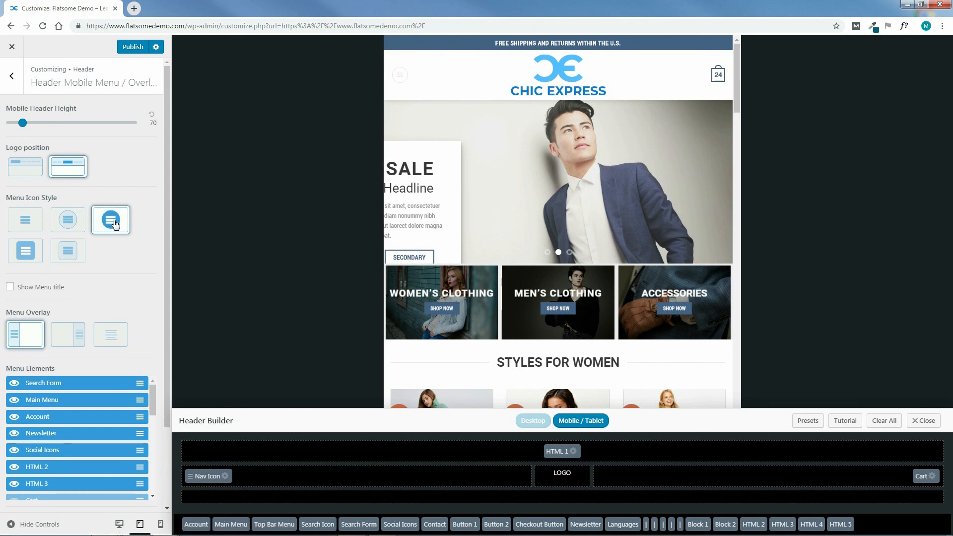
click(28, 251)
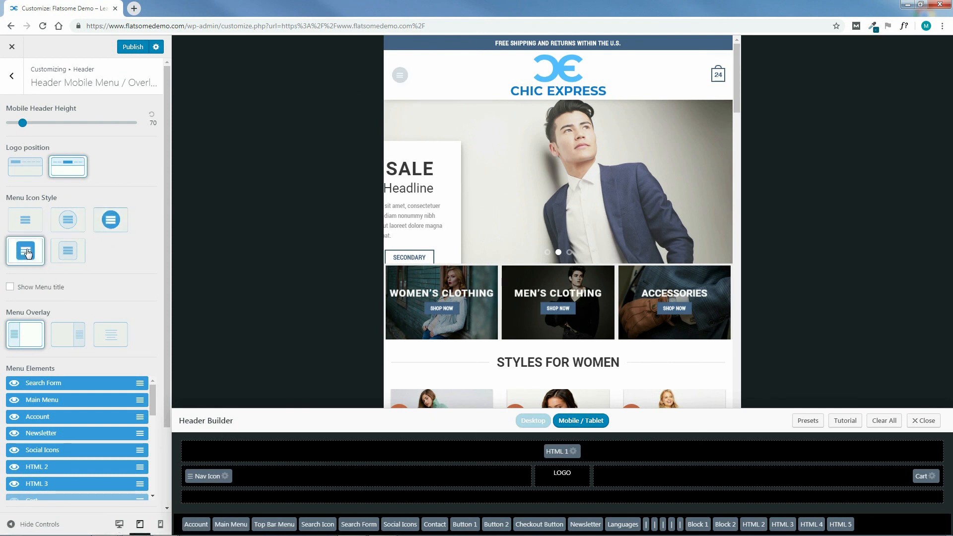
click(76, 253)
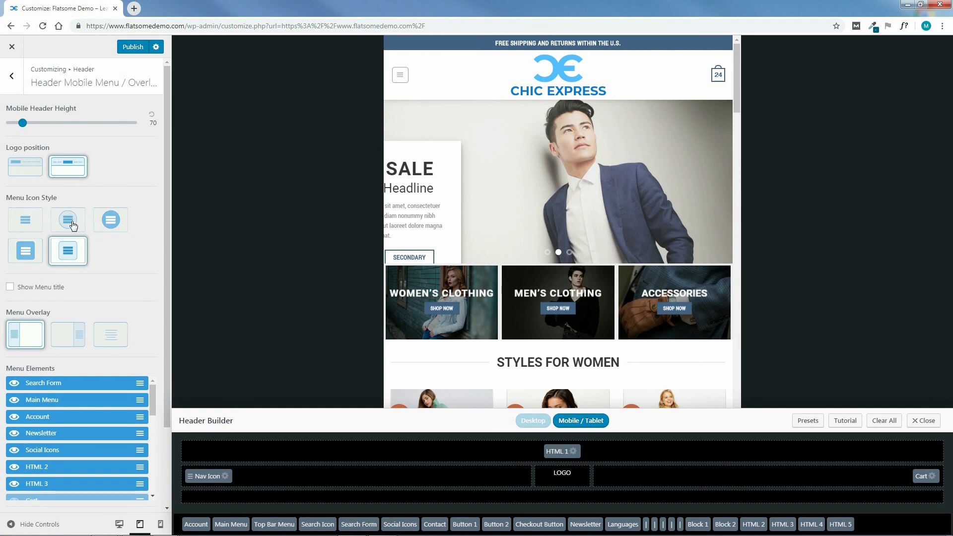
click(26, 251)
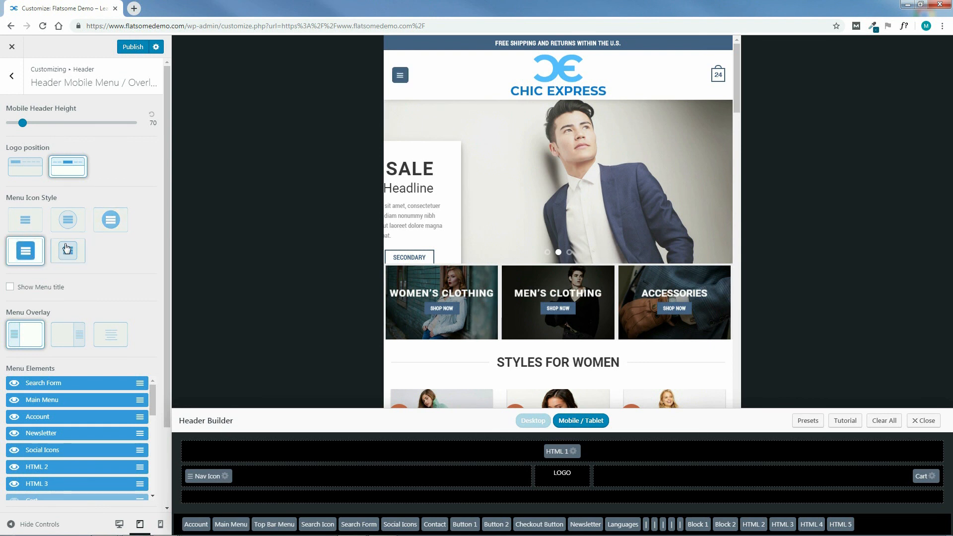
click(36, 225)
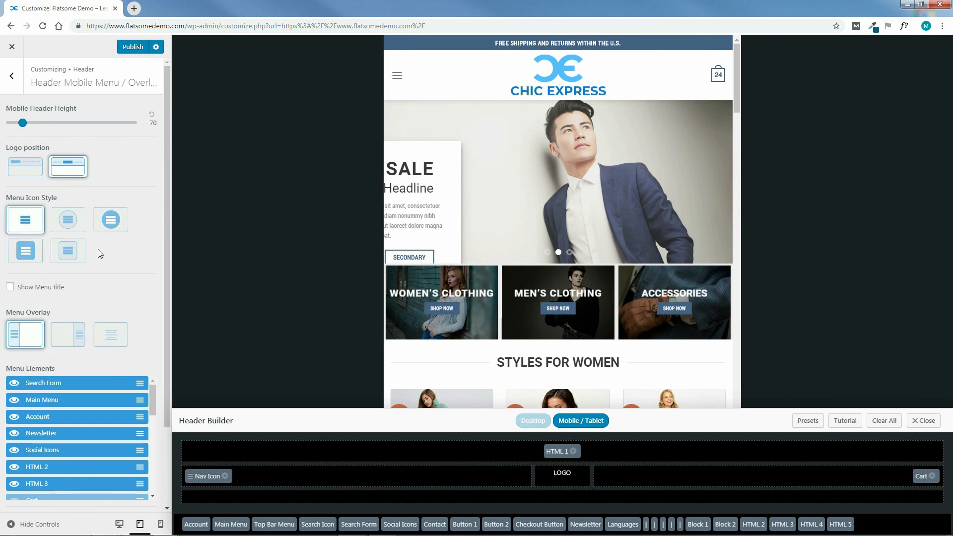
Enable the Show Menu title option for the mobile header.
click(10, 287)
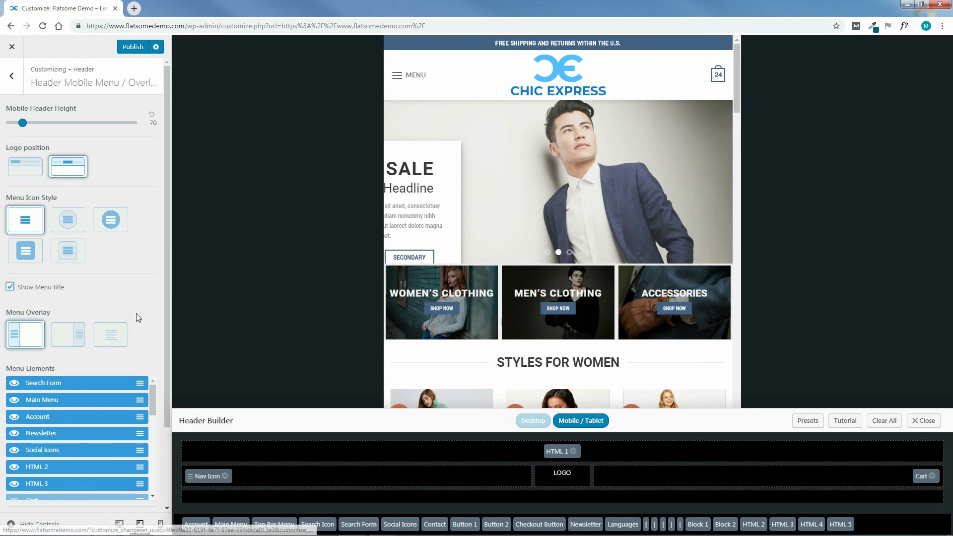
Open the mobile menu in the preview and try the right-side and full-screen centered menu overlays, restoring the left-side overlay.
drag(168, 299, 168, 379)
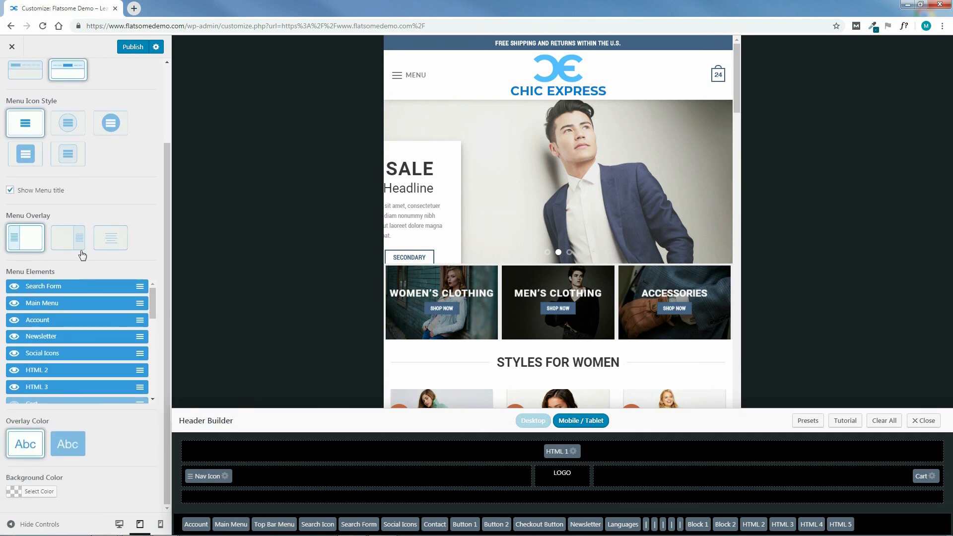
click(397, 78)
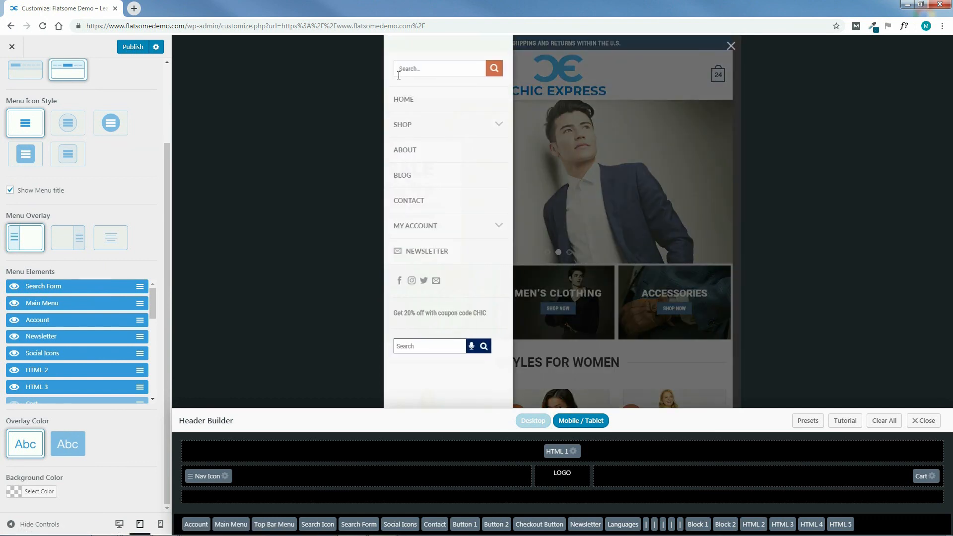
click(68, 240)
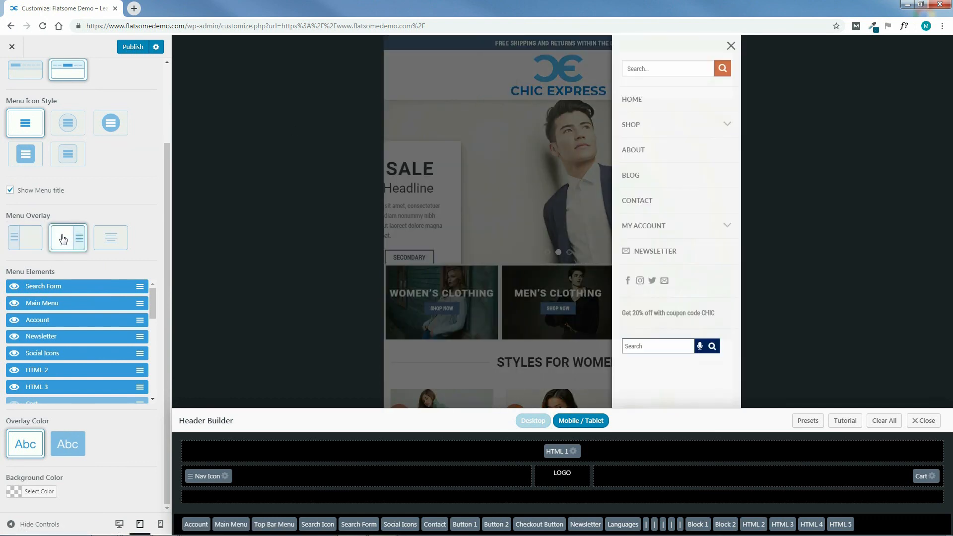
click(112, 240)
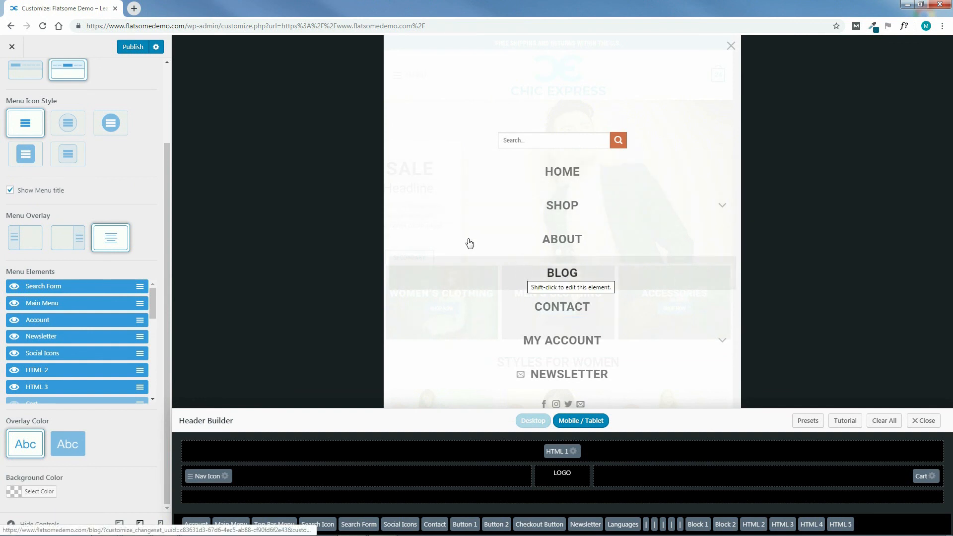
click(27, 240)
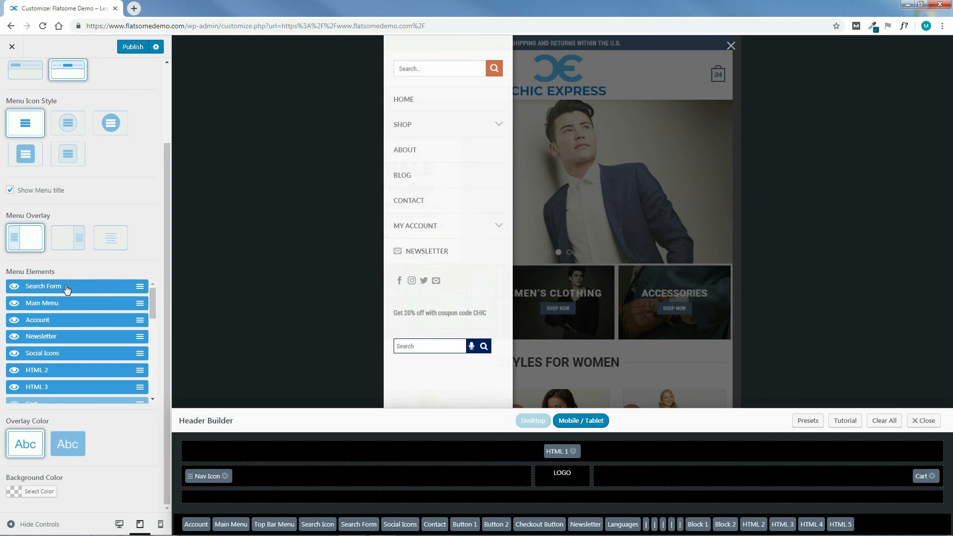
Try the Search Form at the end of the mobile menu elements, moving it back to the first place.
drag(85, 289, 88, 405)
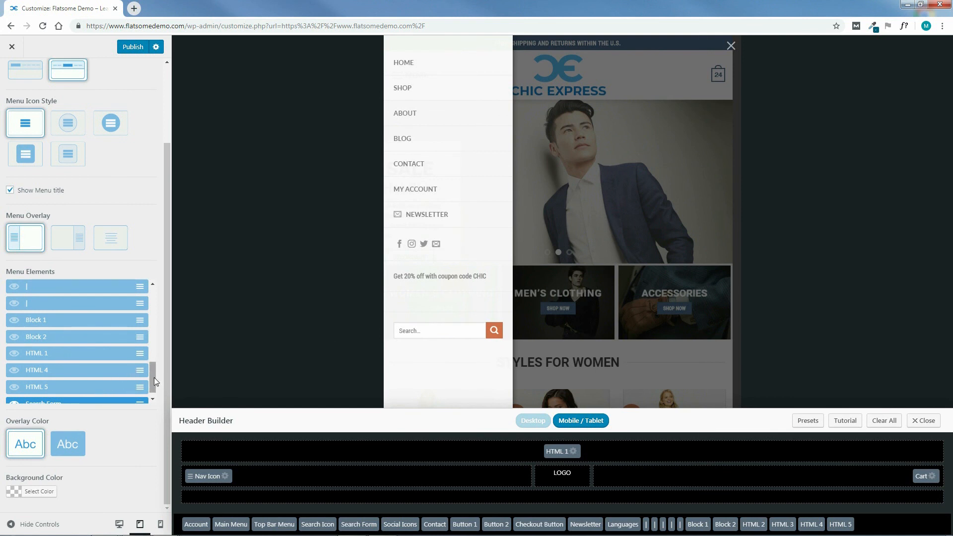
scroll(154, 377, down, 1)
drag(104, 394, 103, 285)
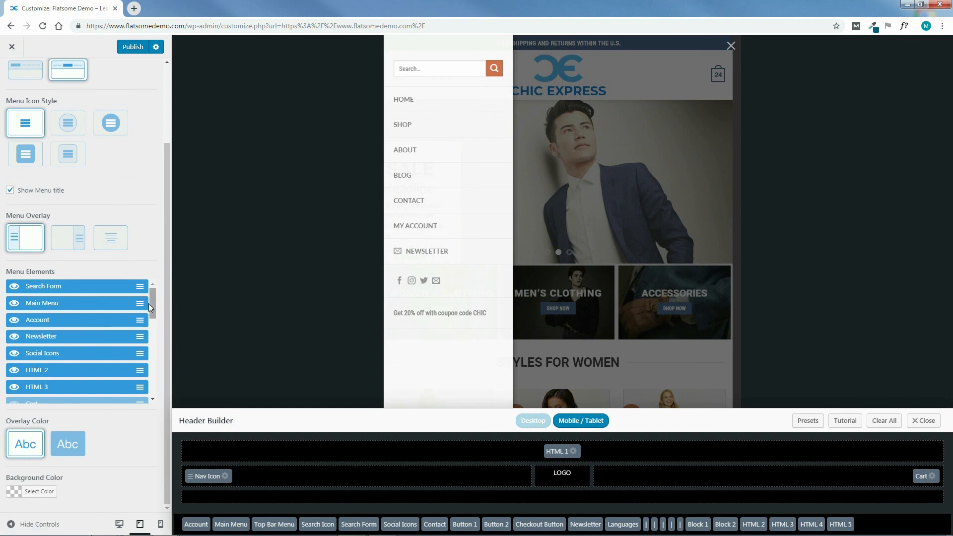
Try the dark menu overlay color with red #dd3333 and blue #1e73be backgrounds, clearing the background and restoring the light overlay.
mouse_move(152, 305)
mouse_down()
mouse_move(169, 388)
mouse_move(169, 302)
mouse_up()
click(68, 444)
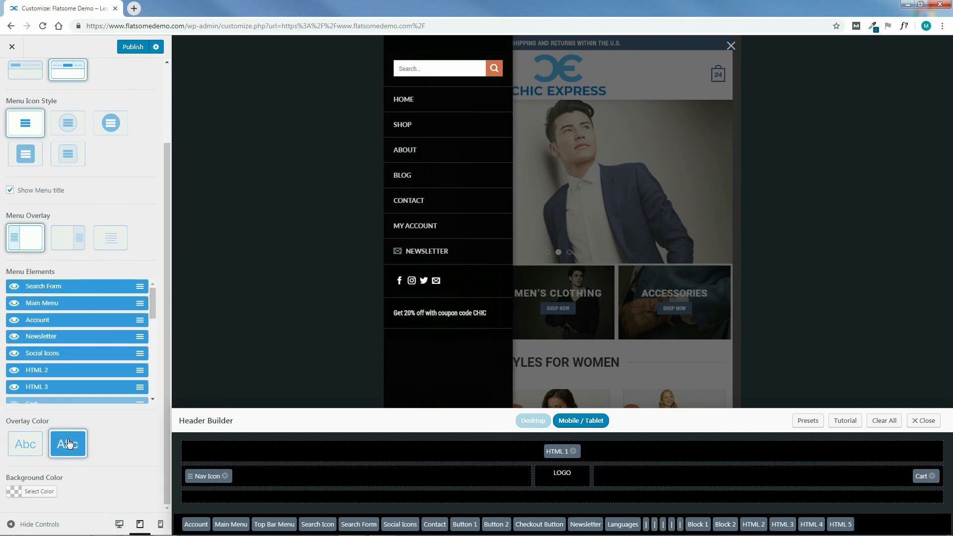
click(14, 493)
scroll(126, 460, down, 2)
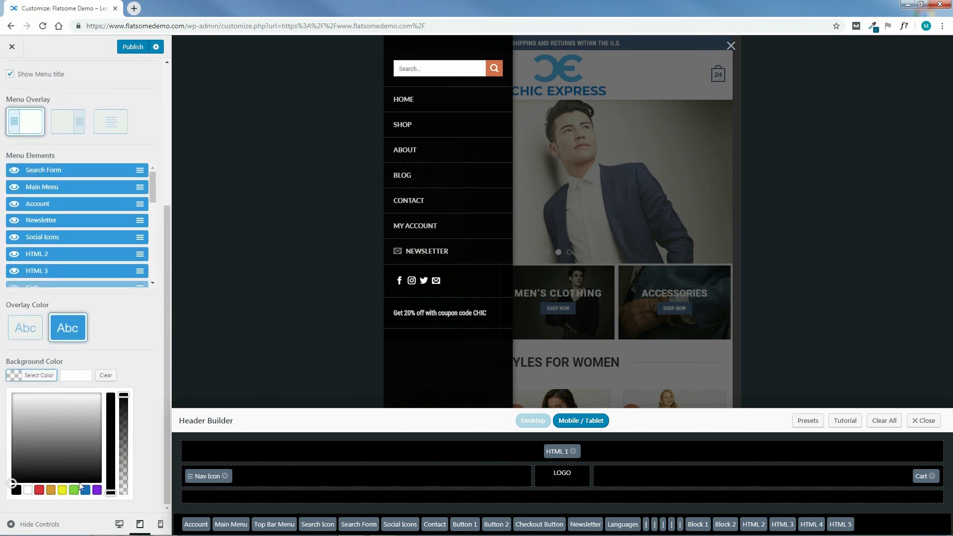
click(42, 491)
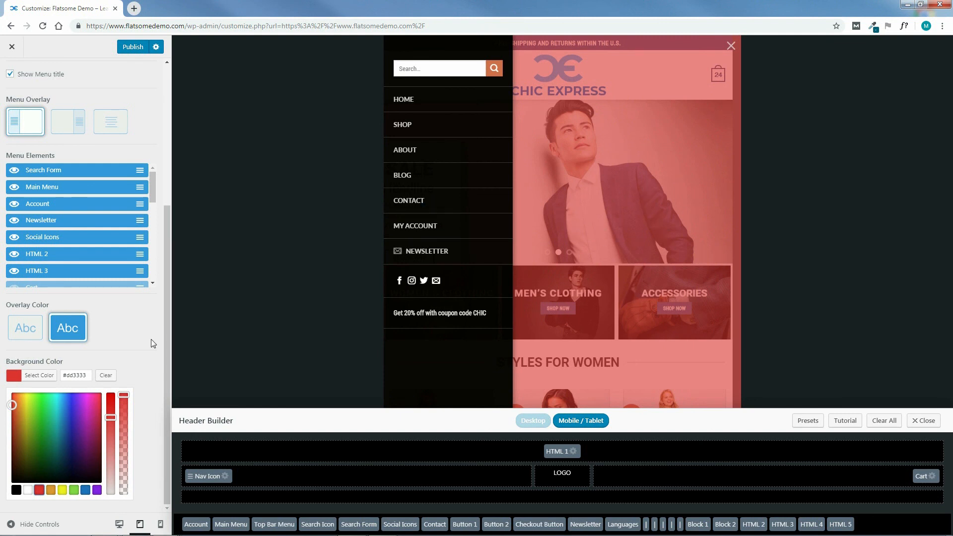
click(87, 491)
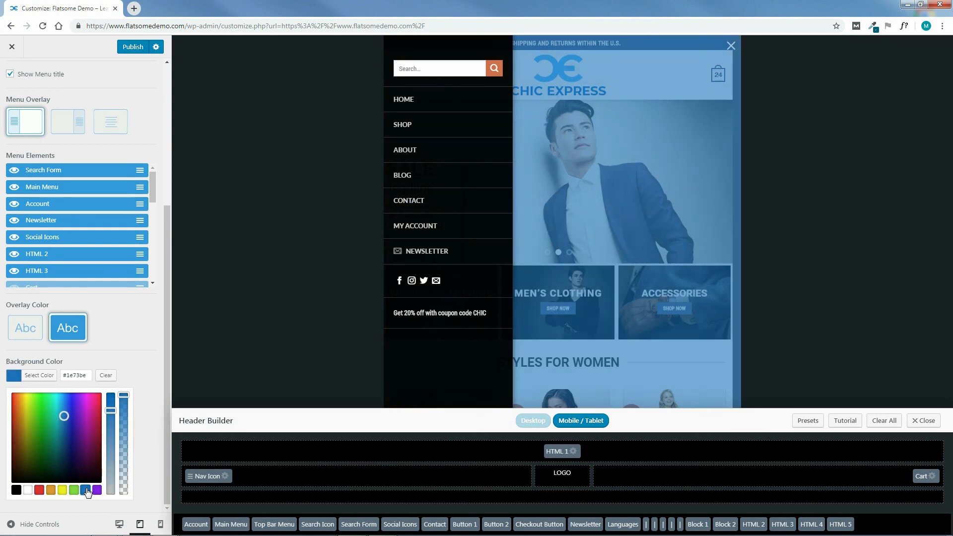
click(104, 376)
click(26, 328)
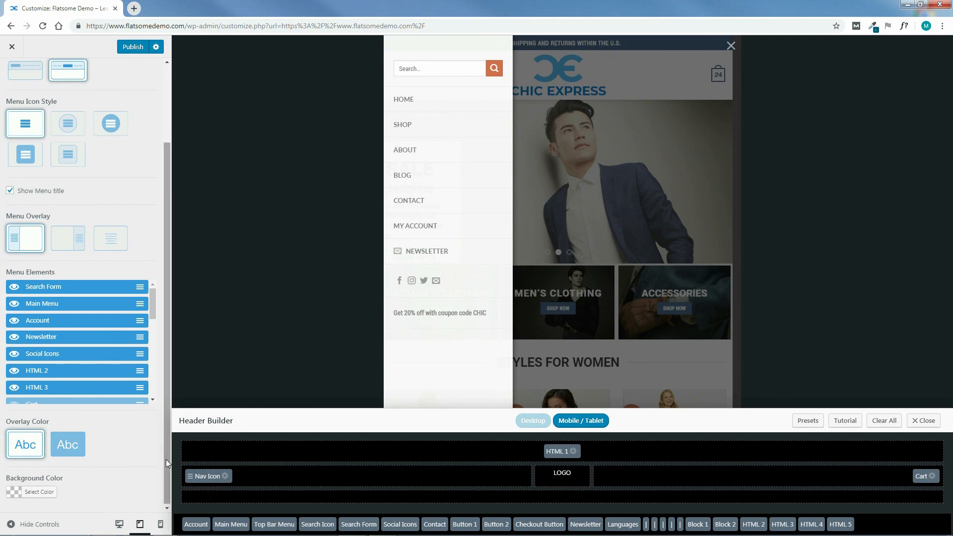
Open the Sticky Header settings and switch the preview to desktop with the mobile menu overlay closed.
drag(168, 475, 164, 336)
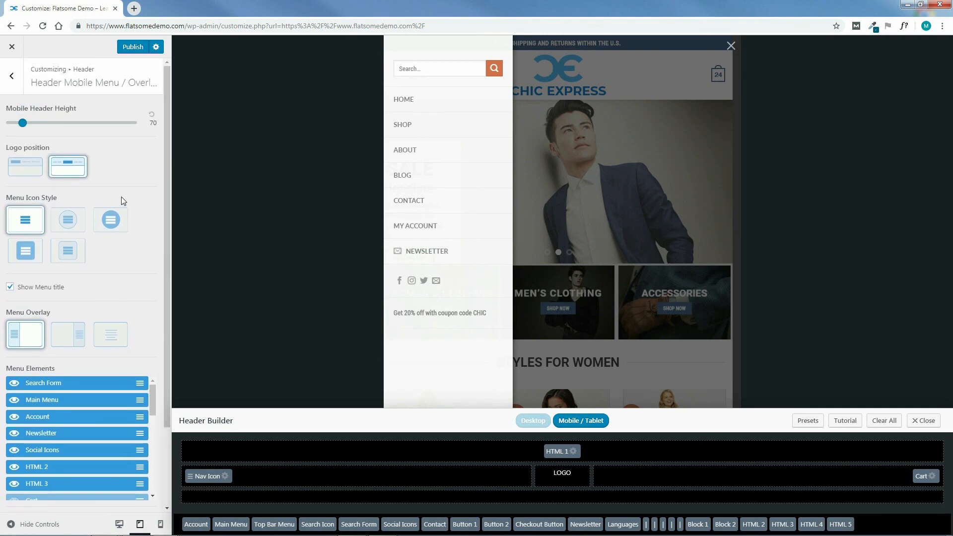
click(12, 78)
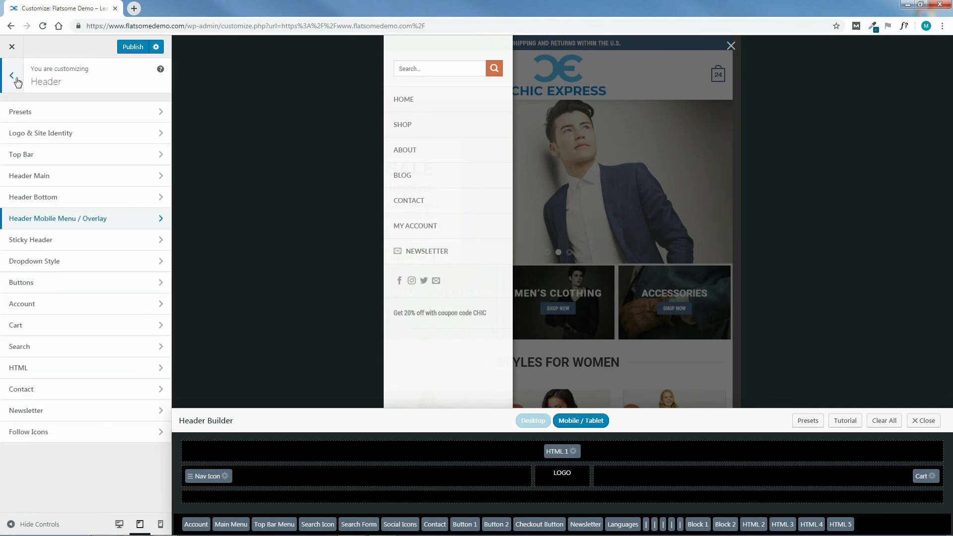
click(42, 242)
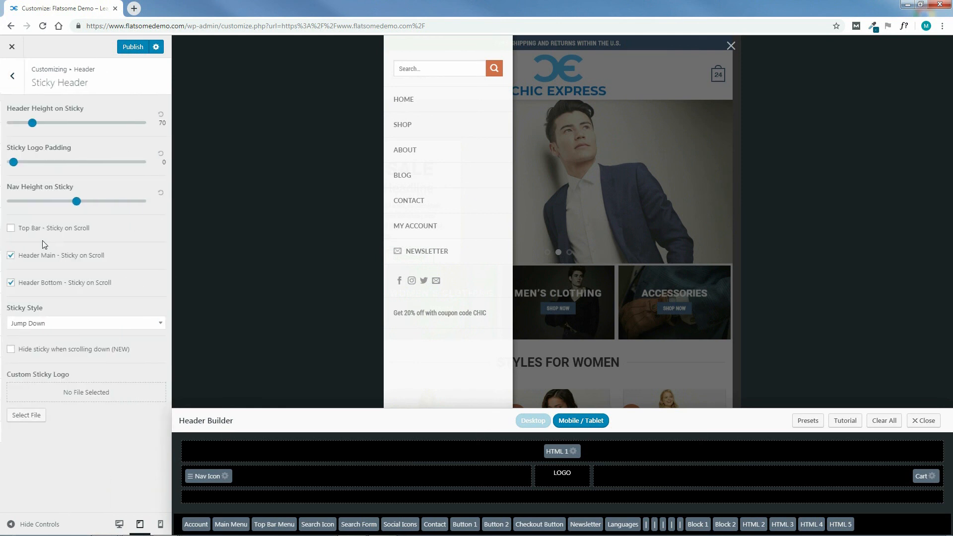
click(529, 423)
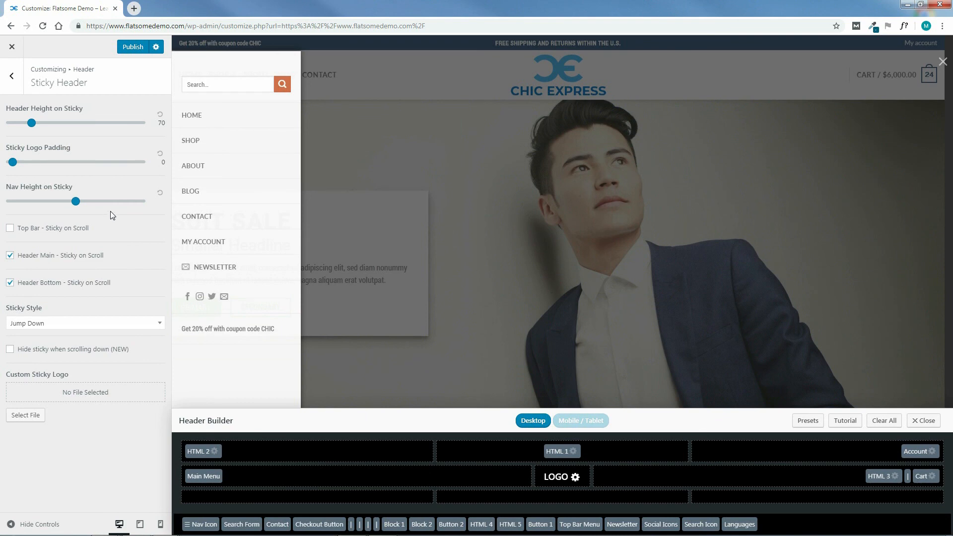
click(943, 62)
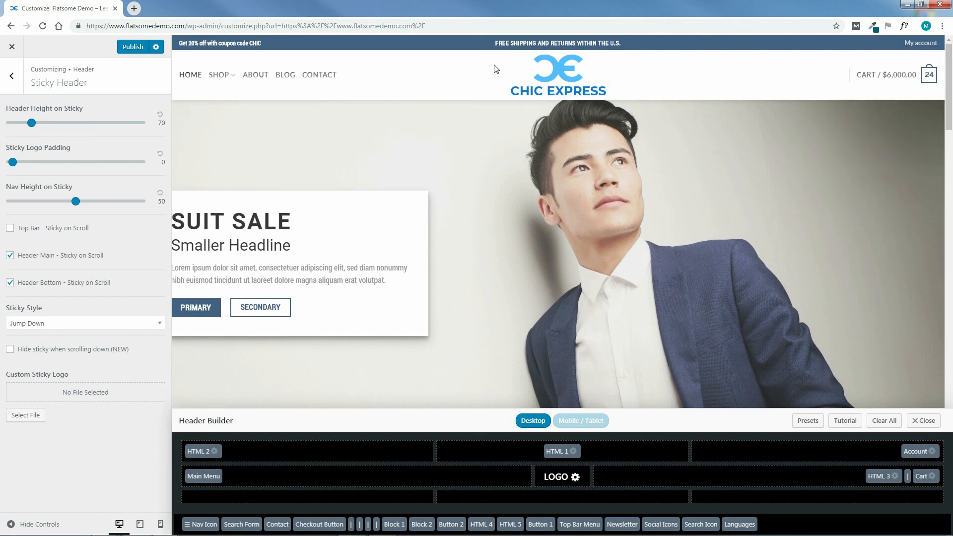
Try a sticky header height of 172 while scrolling the desktop preview, resetting the height to its default of 70.
mouse_move(949, 99)
mouse_down()
mouse_move(952, 171)
mouse_move(952, 87)
mouse_up()
drag(33, 126, 80, 126)
drag(950, 98, 951, 183)
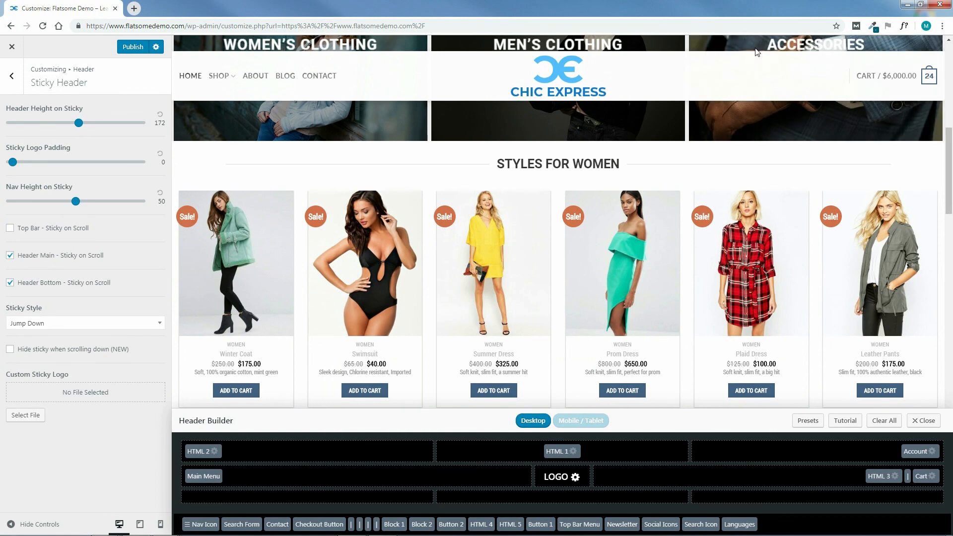
drag(952, 183, 950, 94)
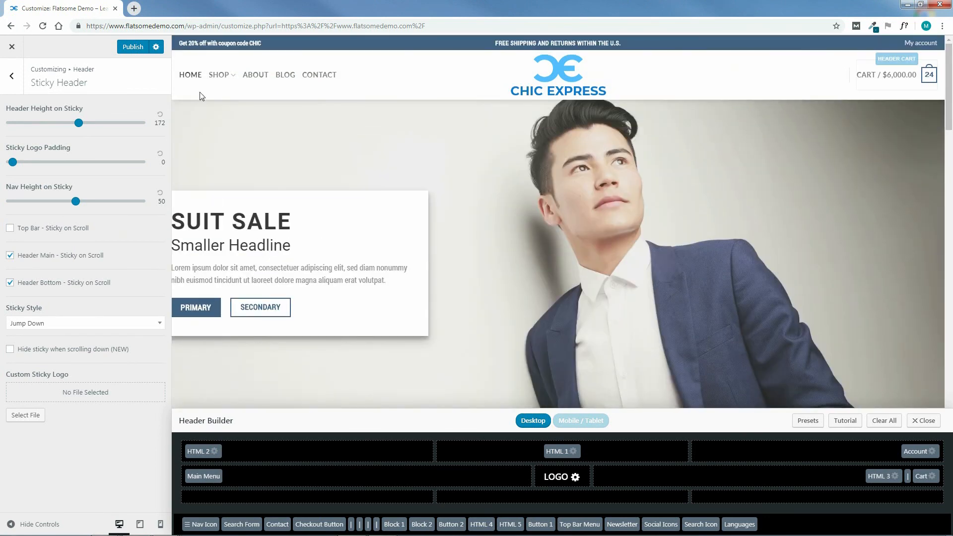
click(160, 115)
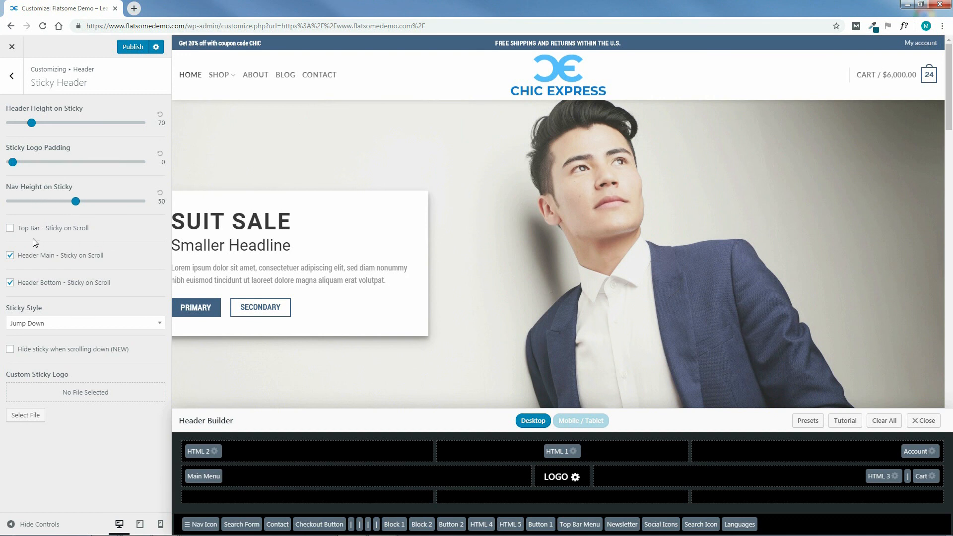
Try keeping the top bar sticky on scroll in the preview, turning the option off again.
click(12, 229)
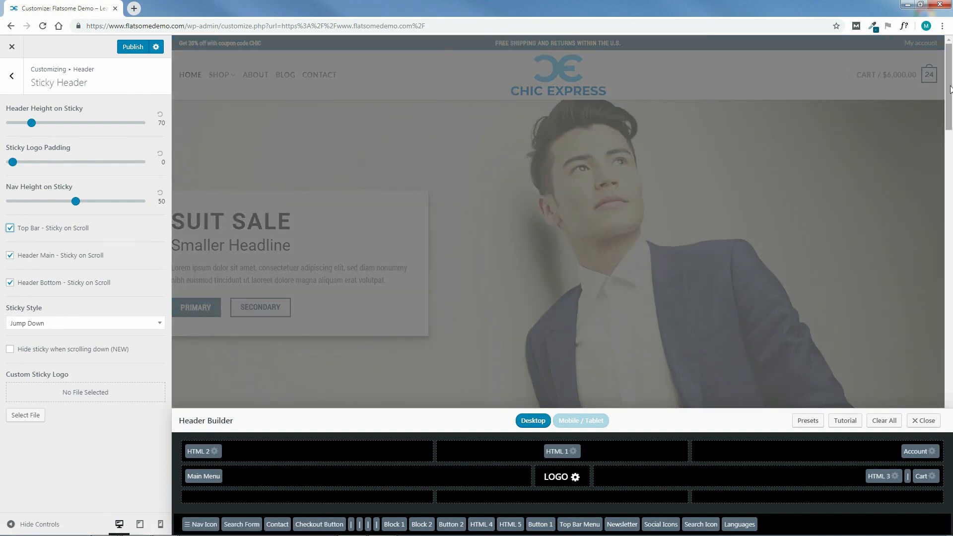
scroll(951, 85, down, 10)
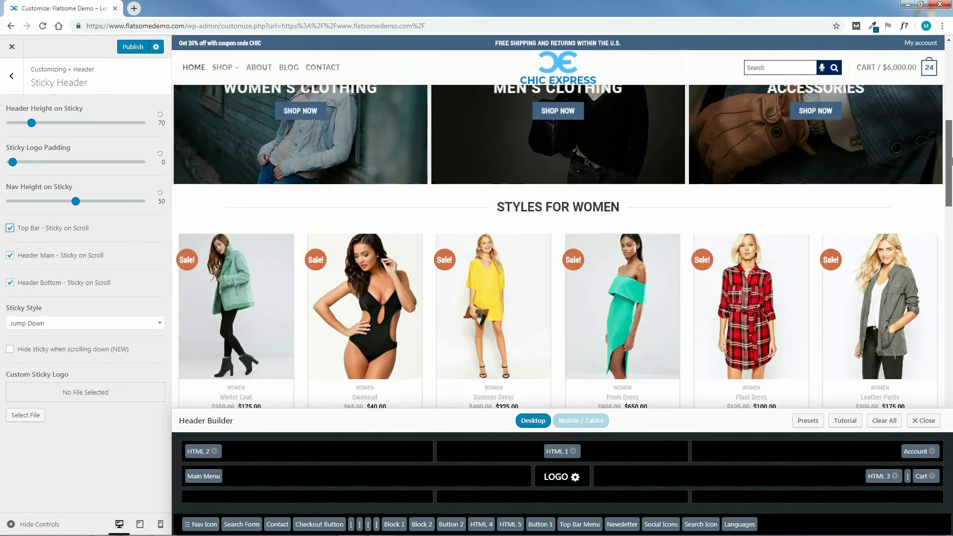
scroll(951, 83, up, 10)
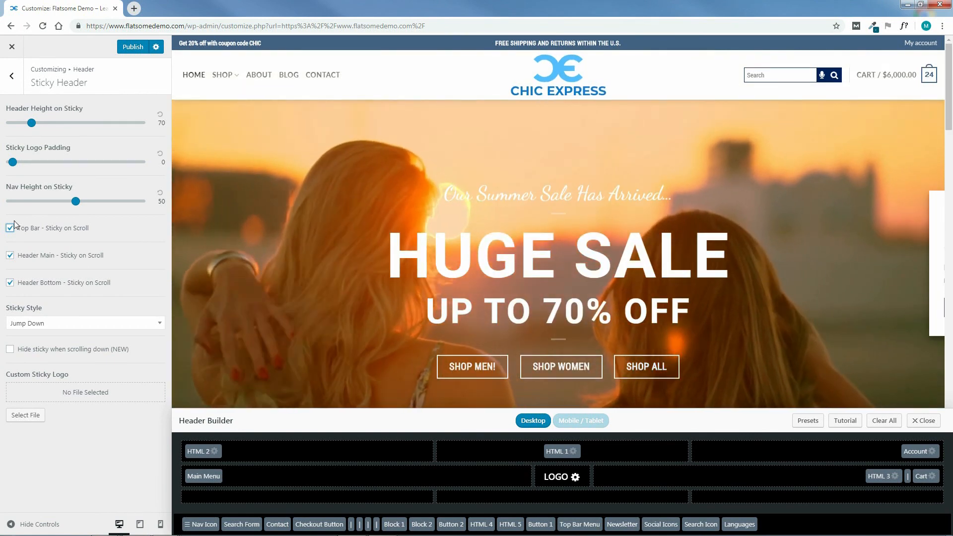
click(10, 227)
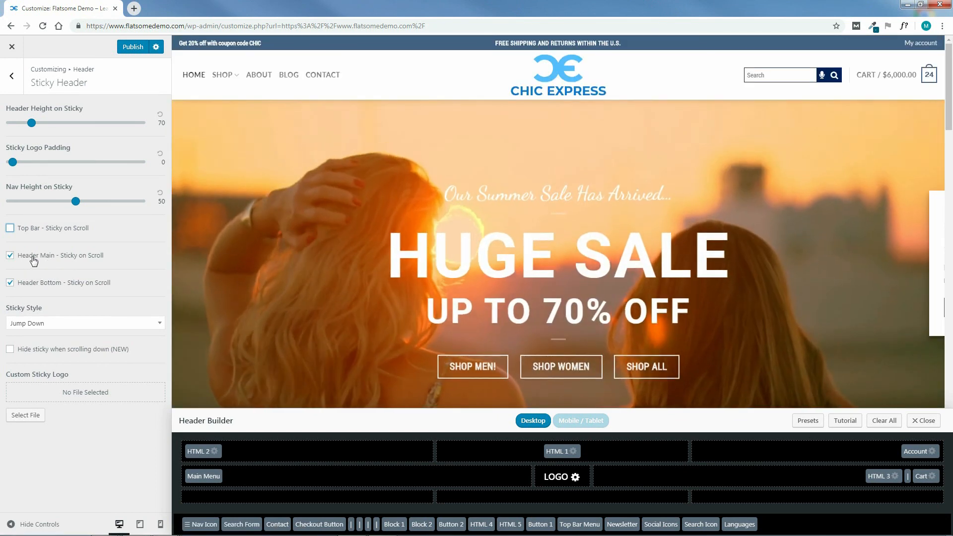
Turn off sticky on scroll for Header Bottom, and try Header Main without it before re-enabling it.
click(10, 255)
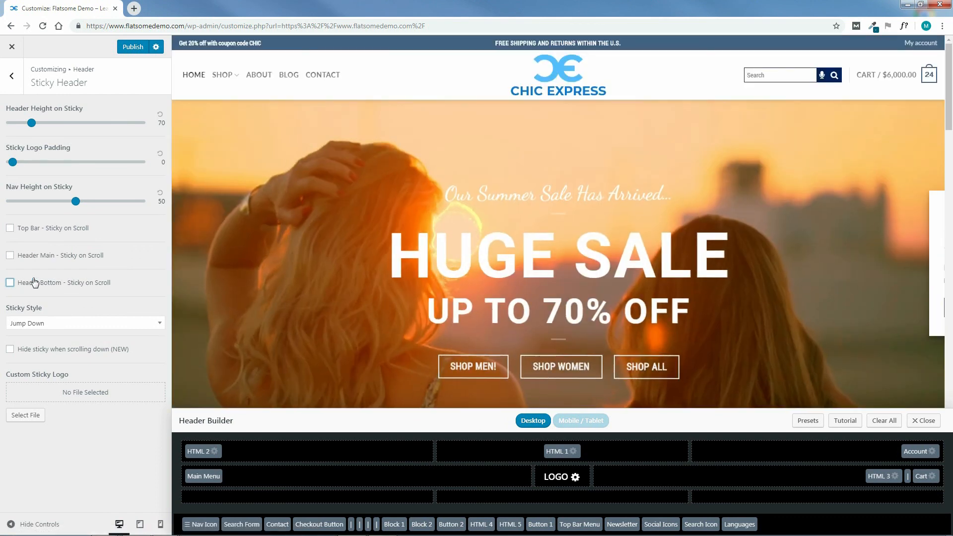
click(28, 282)
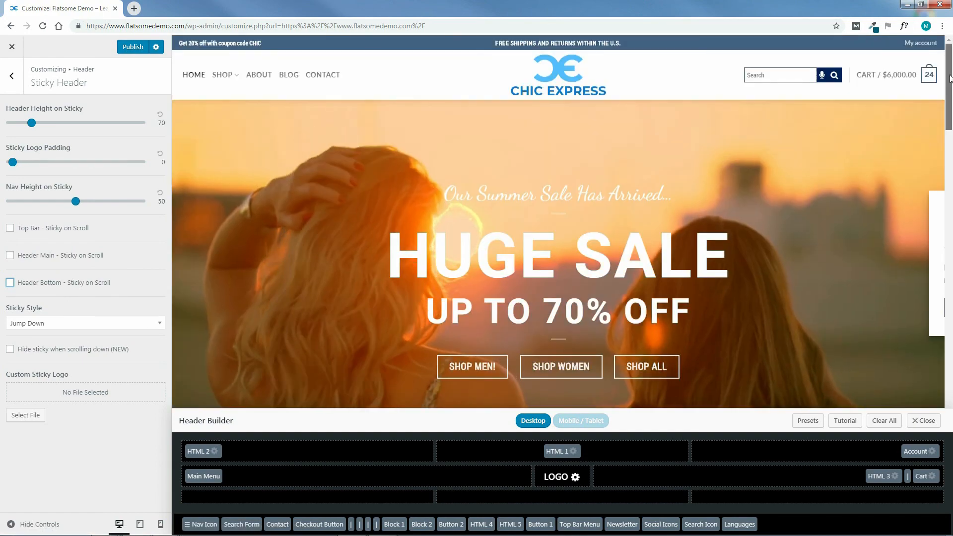
mouse_move(949, 80)
mouse_down()
mouse_move(951, 280)
mouse_move(949, 74)
mouse_up()
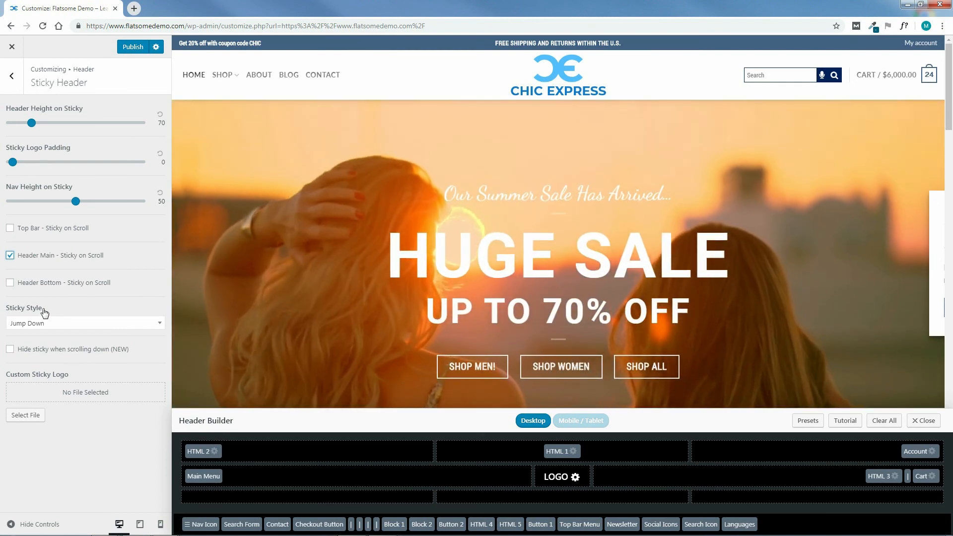
Try the Fade sticky style and check how the header behaves while scrolling the preview.
click(60, 324)
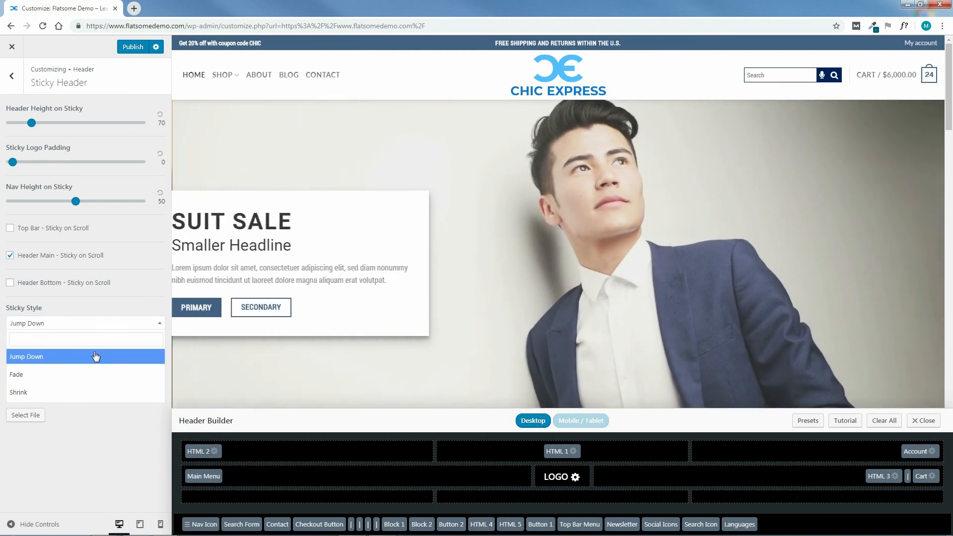
click(25, 375)
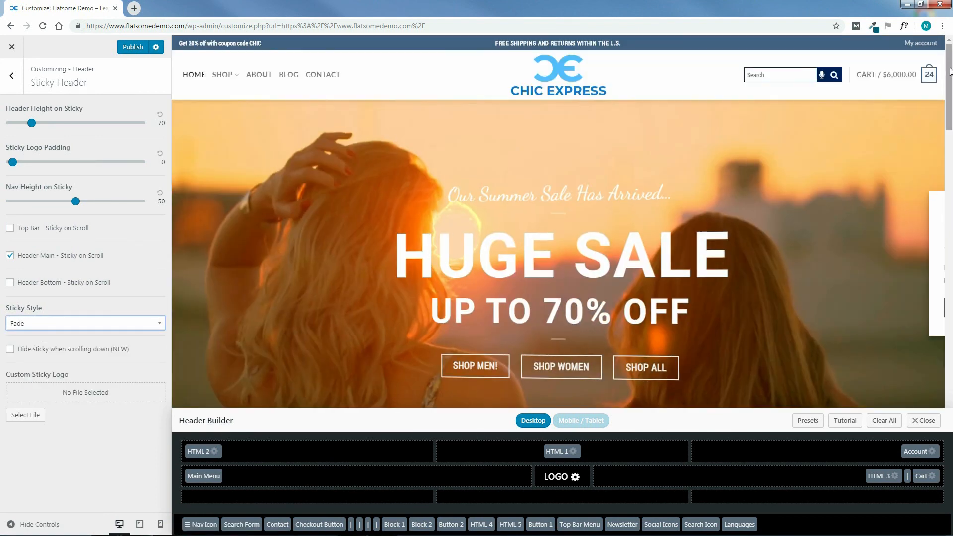
mouse_move(949, 71)
mouse_down()
mouse_move(950, 152)
mouse_move(951, 64)
mouse_up()
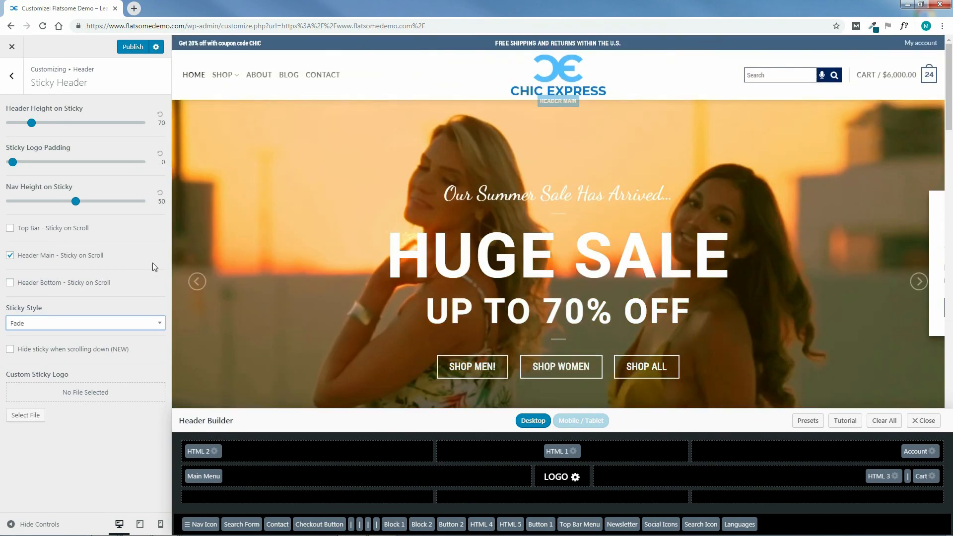
Set the sticky style to Shrink and check the header while scrolling the preview.
click(92, 323)
click(21, 392)
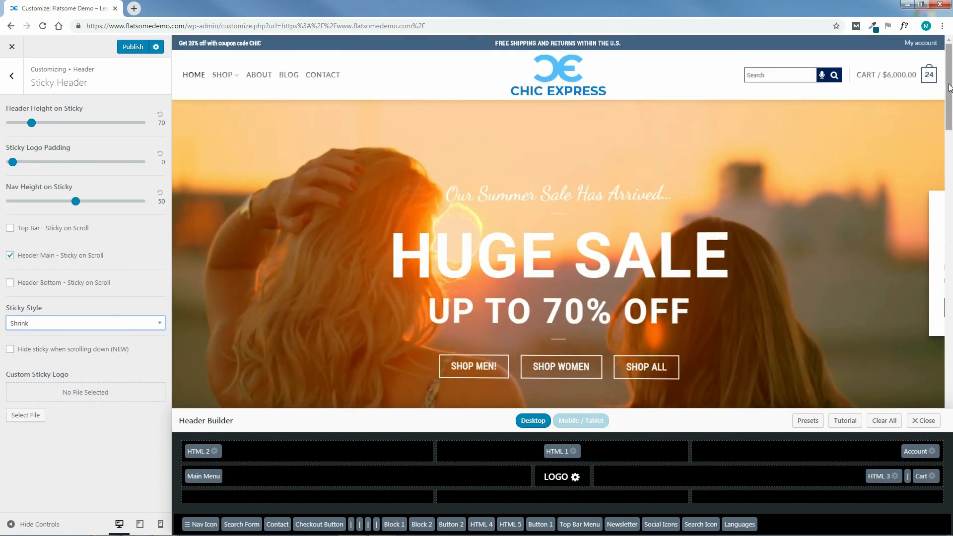
mouse_move(949, 87)
mouse_down()
mouse_move(951, 194)
mouse_move(949, 77)
mouse_up()
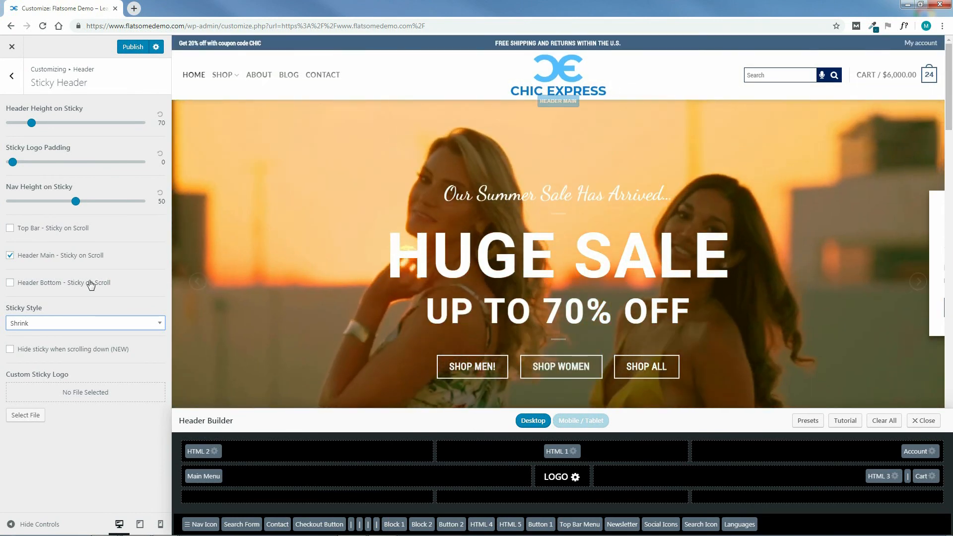
click(66, 326)
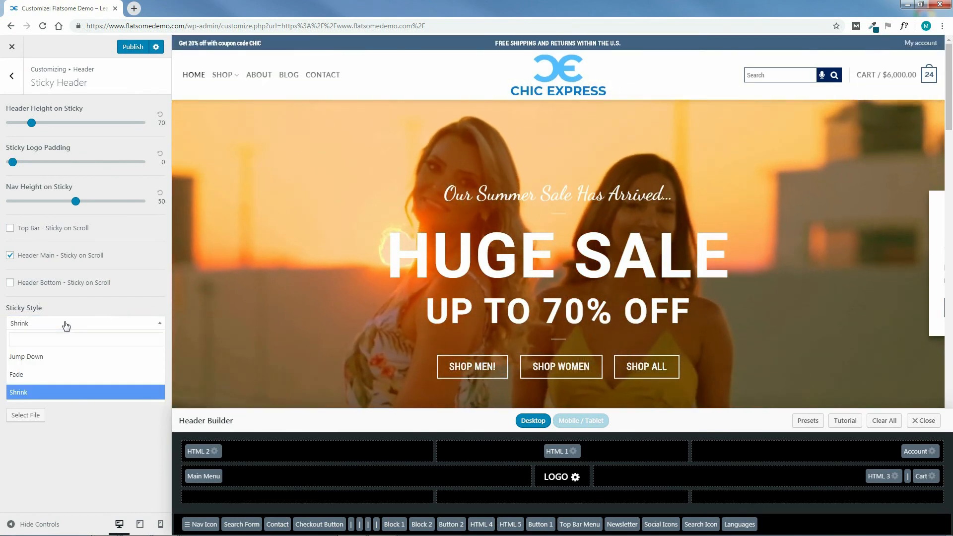
click(105, 313)
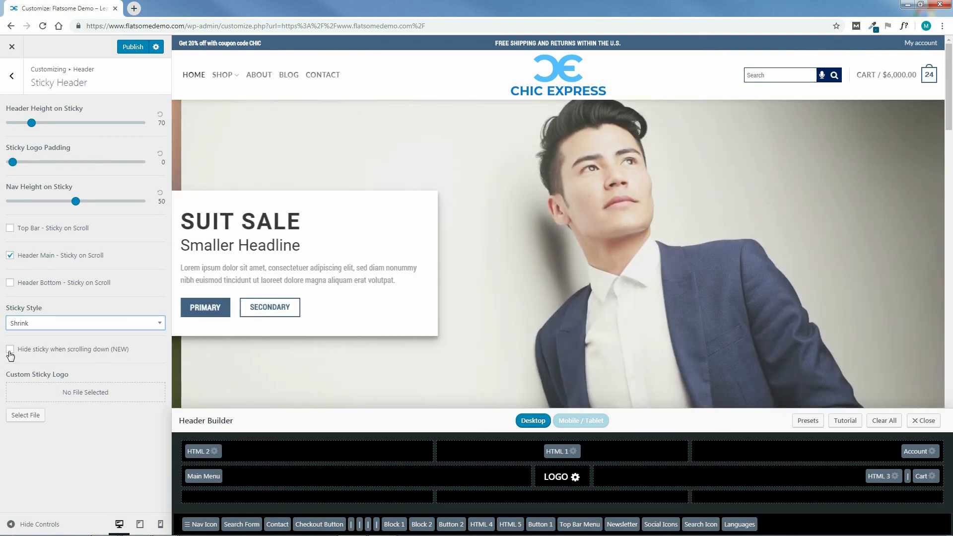
Try hiding the sticky header when scrolling down, turning the option off again.
click(45, 350)
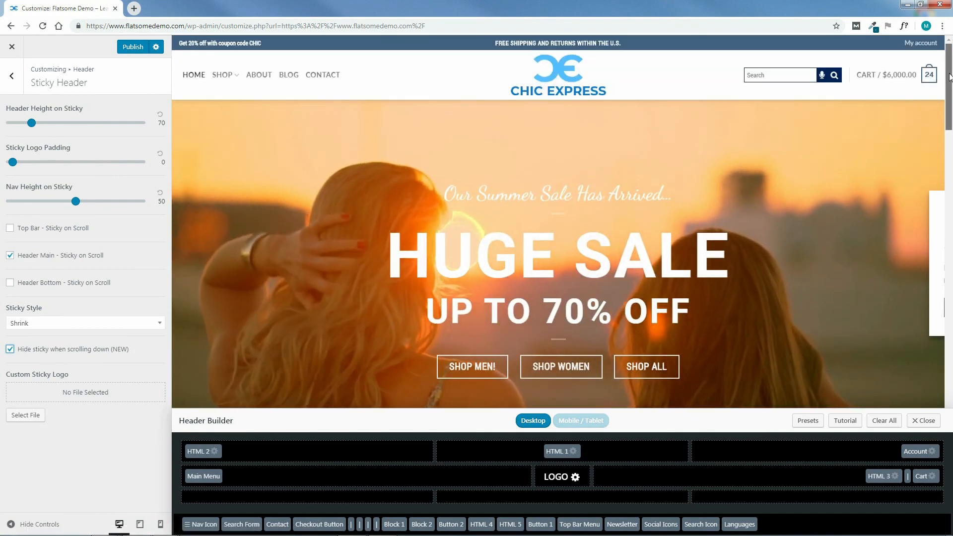
mouse_move(949, 77)
mouse_down()
mouse_move(950, 288)
mouse_move(950, 72)
mouse_up()
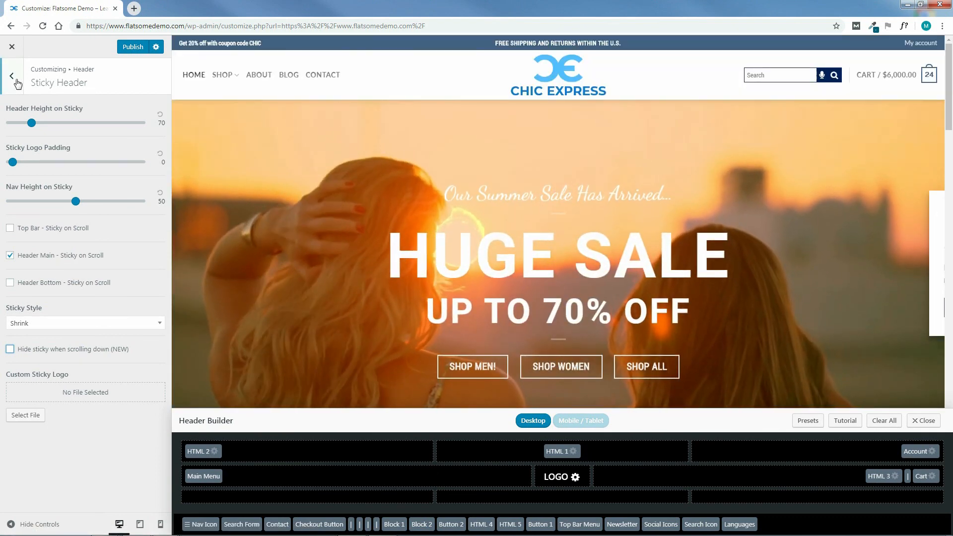
Open the Dropdown Style settings of the header and show the Shop menu's dropdown in the preview.
click(14, 78)
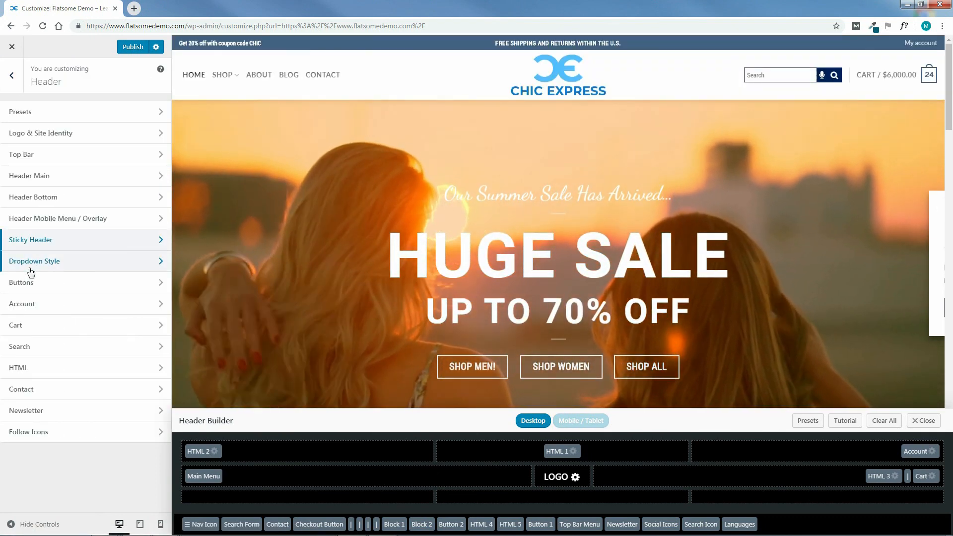
click(54, 262)
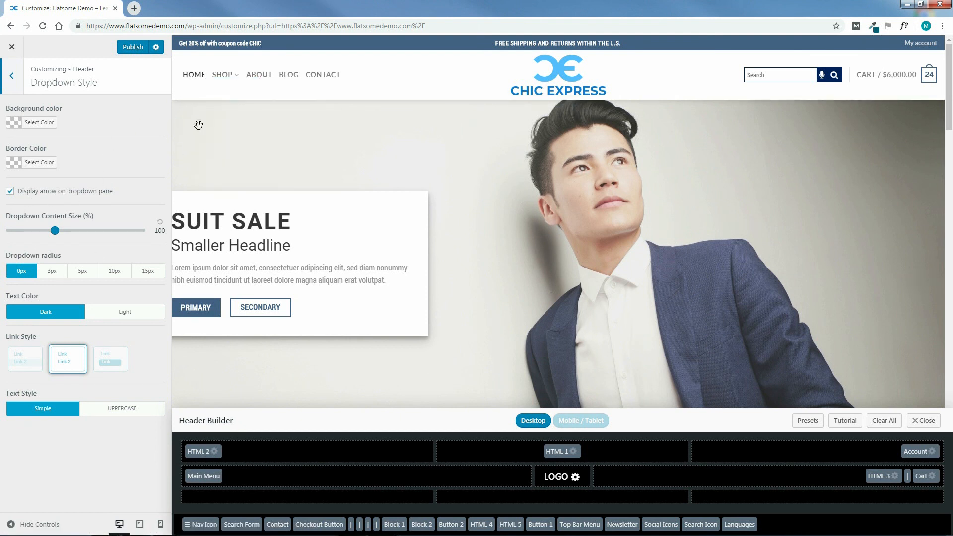
mouse_move(231, 85)
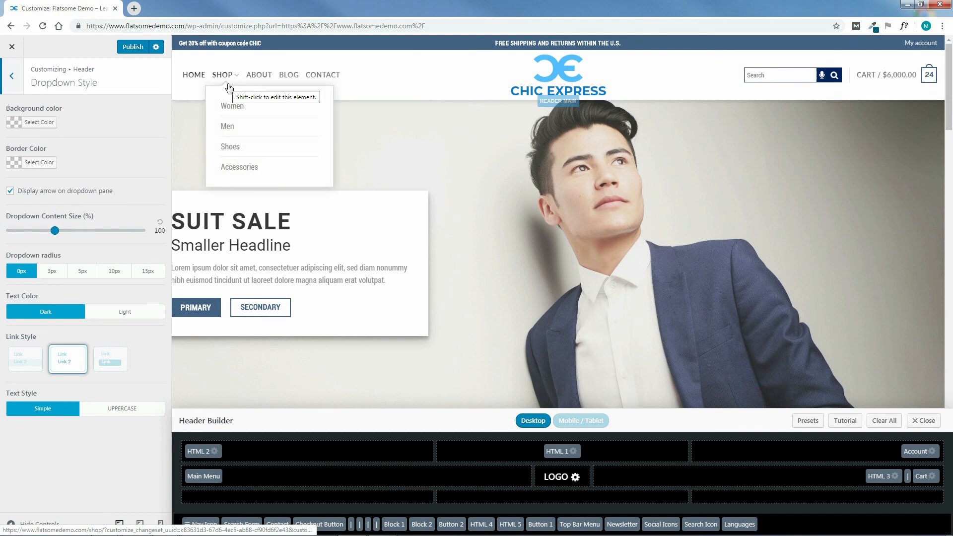
Try the dropdown without its arrow, with other content sizes and a 5px radius, restoring the arrow, 100% size and 0px radius.
click(10, 191)
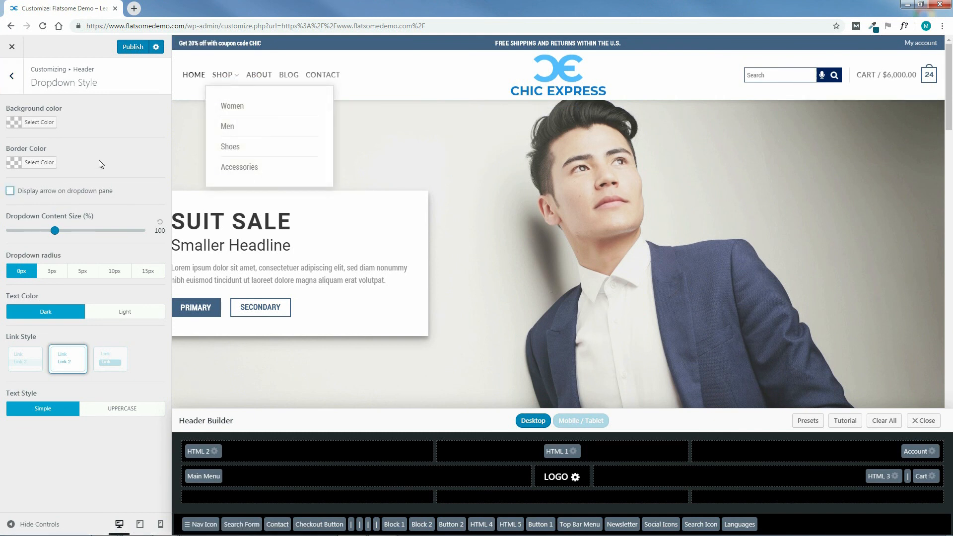
click(11, 191)
drag(121, 231, 23, 231)
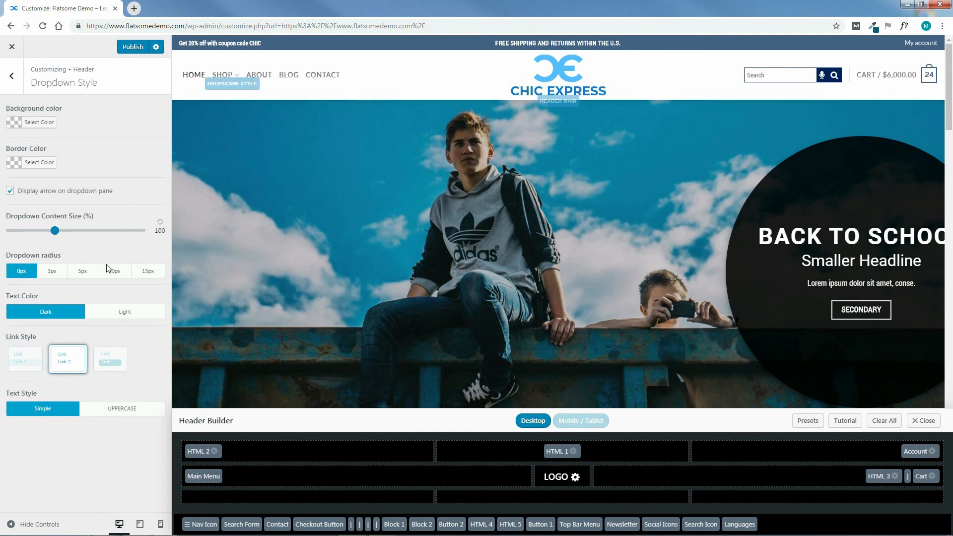
click(85, 274)
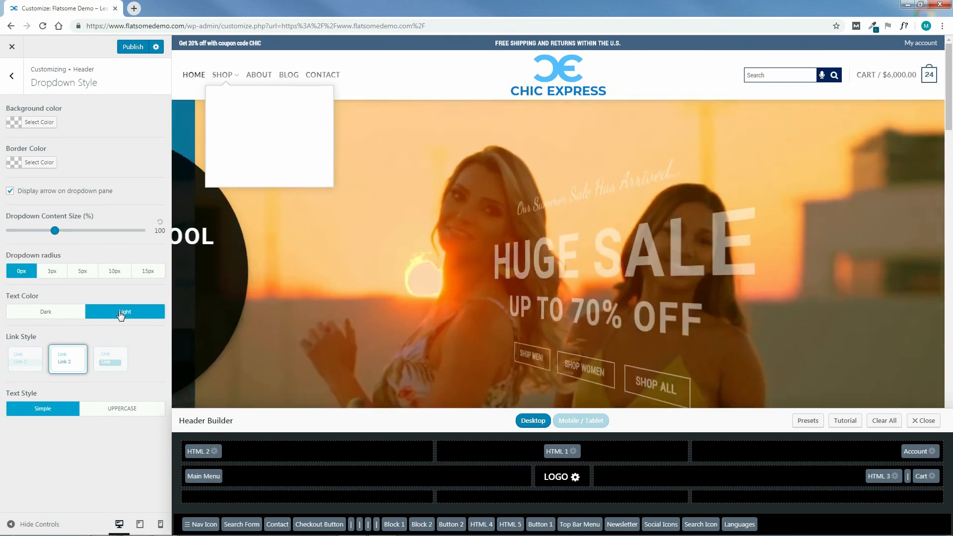
Set the dropdown text color to Dark and compare the three link styles, finishing with the first one.
click(46, 311)
click(27, 361)
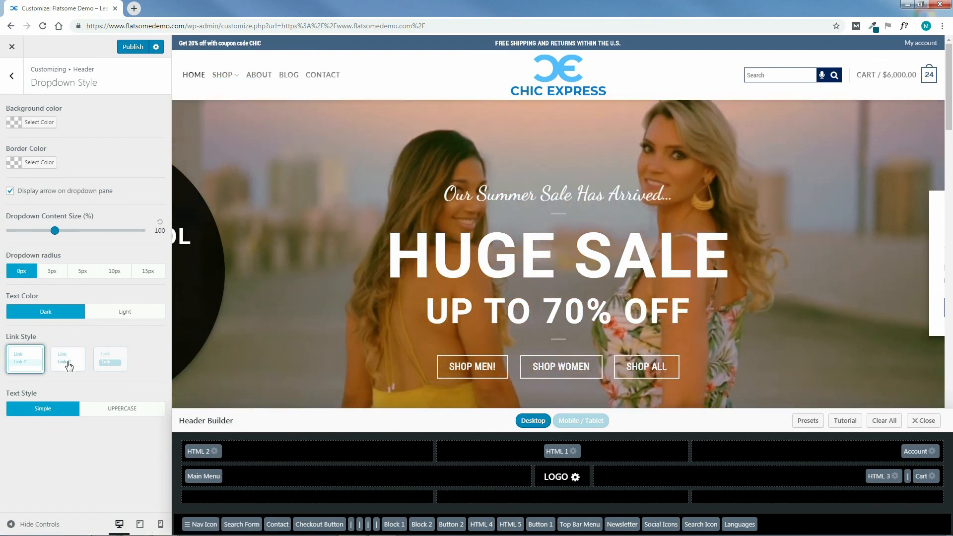
click(70, 359)
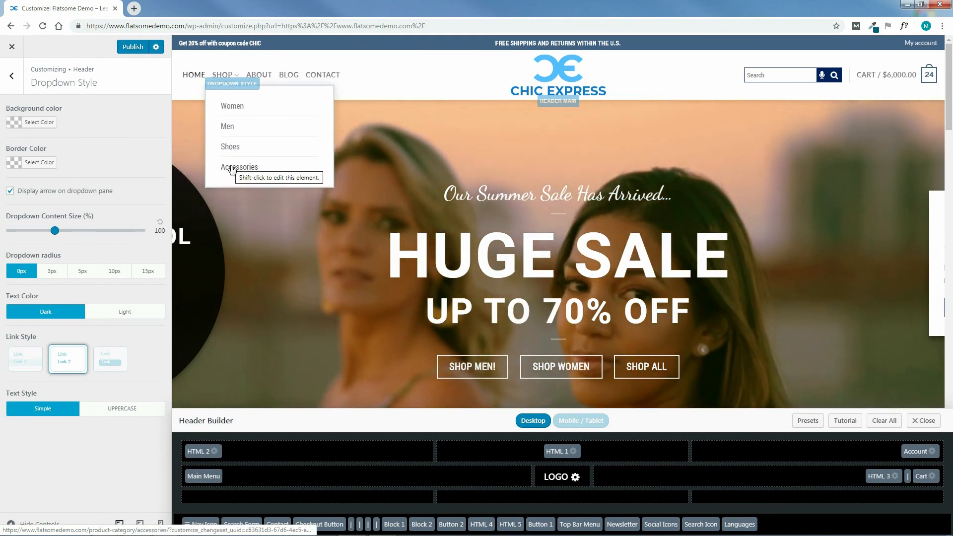
click(111, 359)
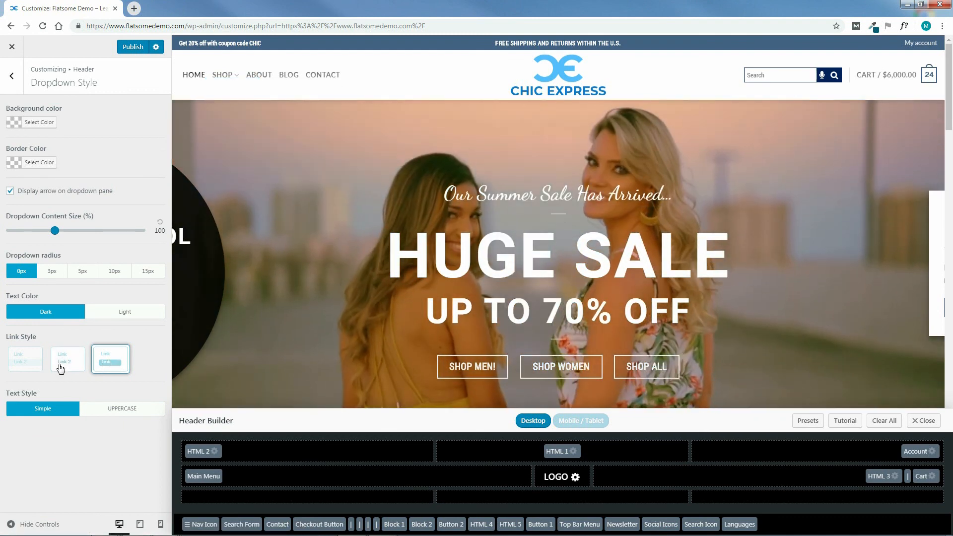
click(23, 363)
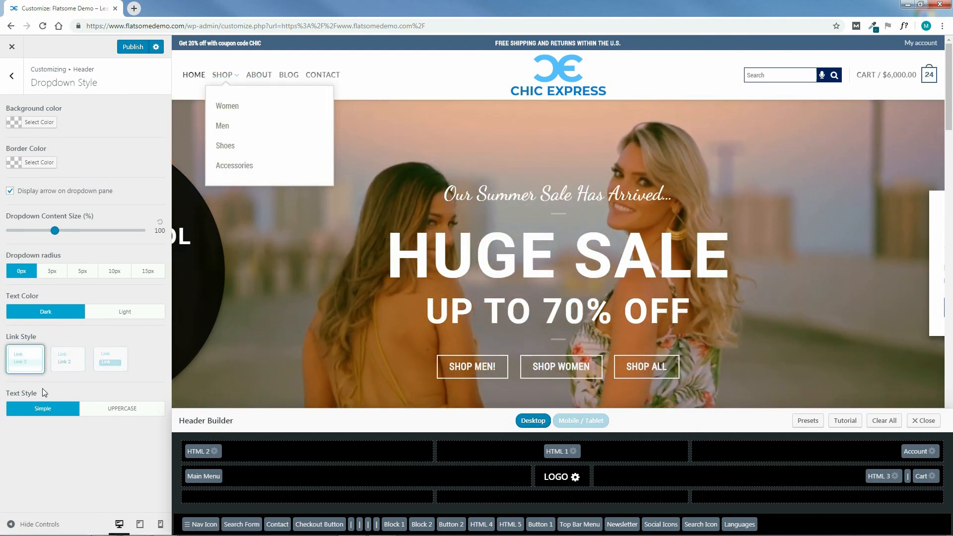
Try the UPPERCASE text style on the dropdown links, returning it to Simple.
click(123, 411)
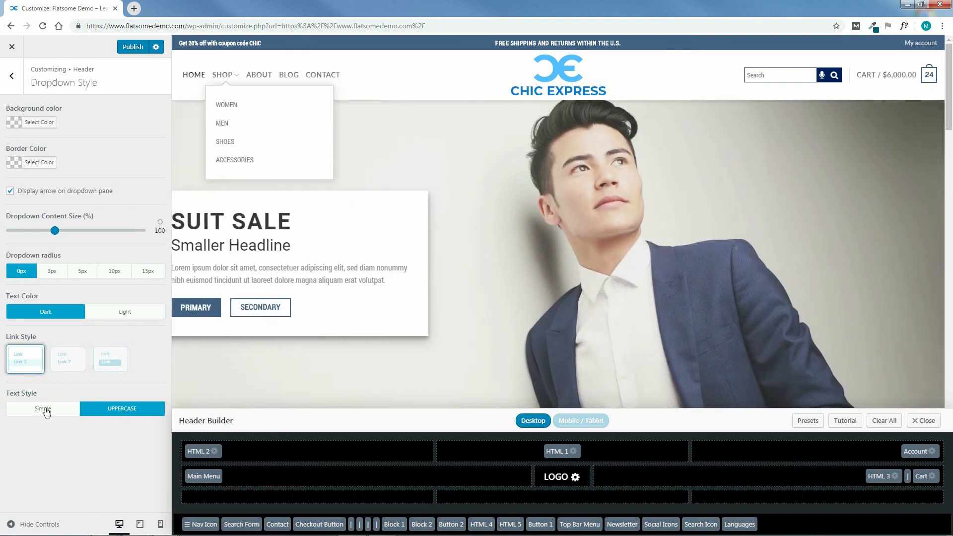
click(46, 411)
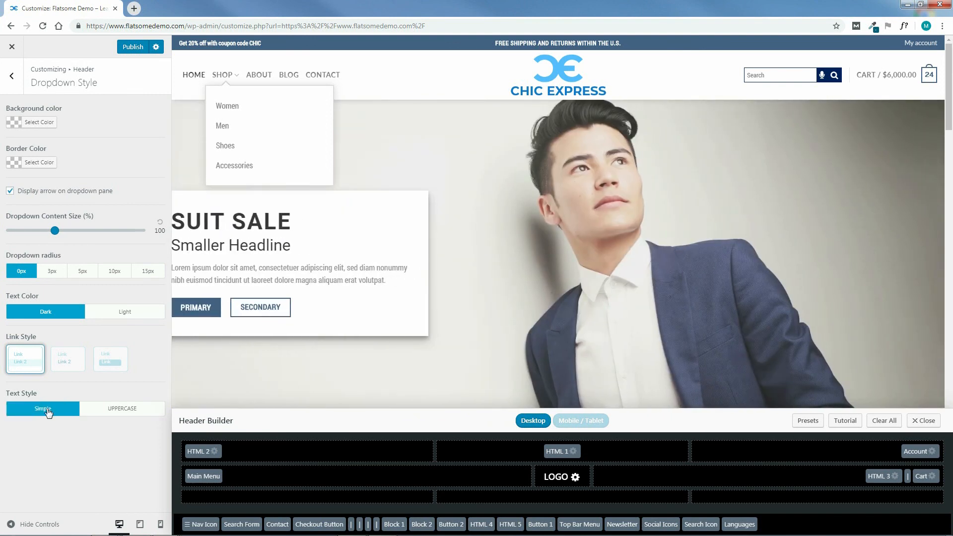
Open the header's Buttons settings and look through the options for Button 1 and Button 2.
click(12, 79)
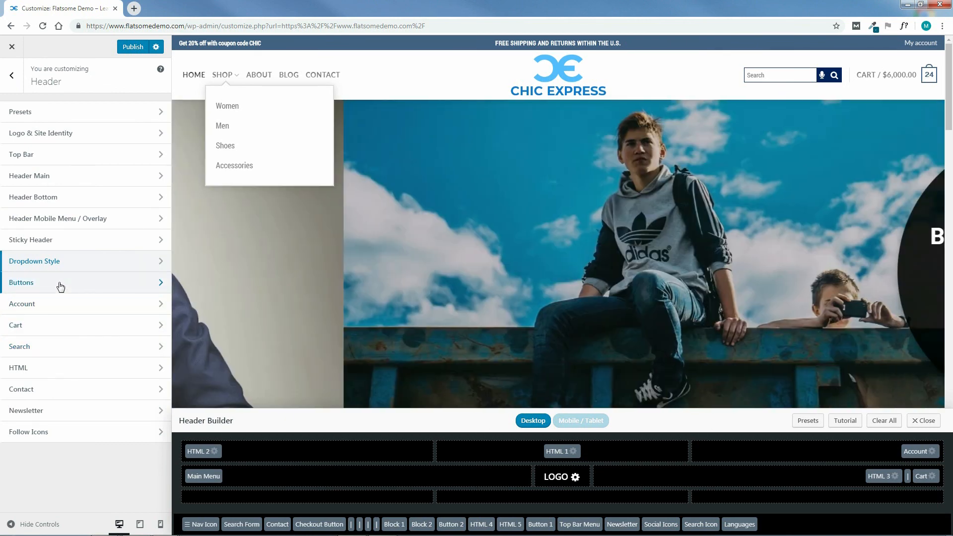
click(60, 284)
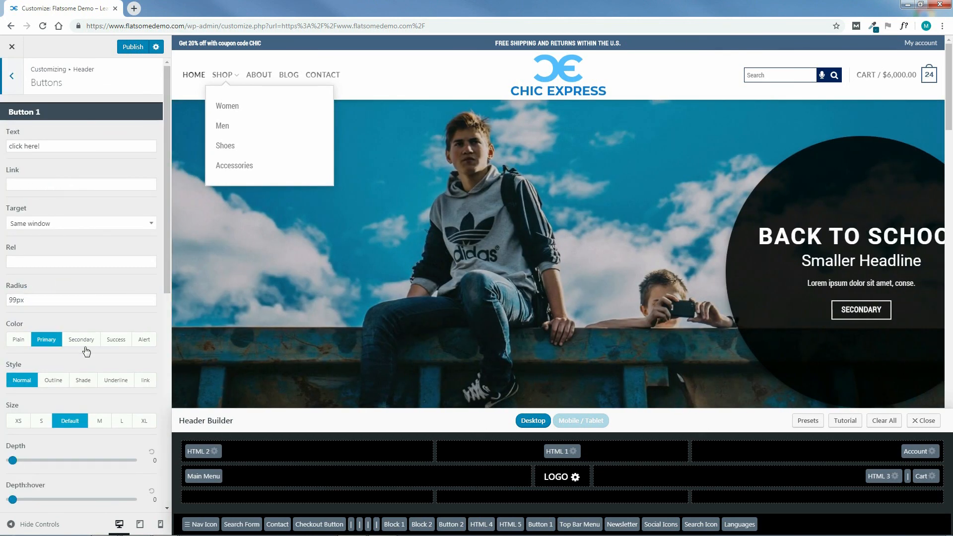
drag(167, 157, 163, 270)
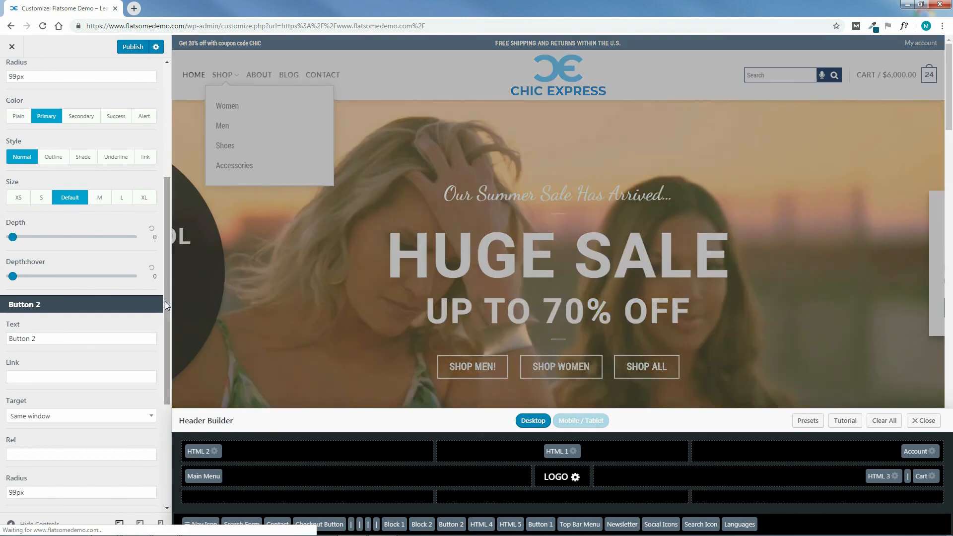
drag(165, 302, 166, 365)
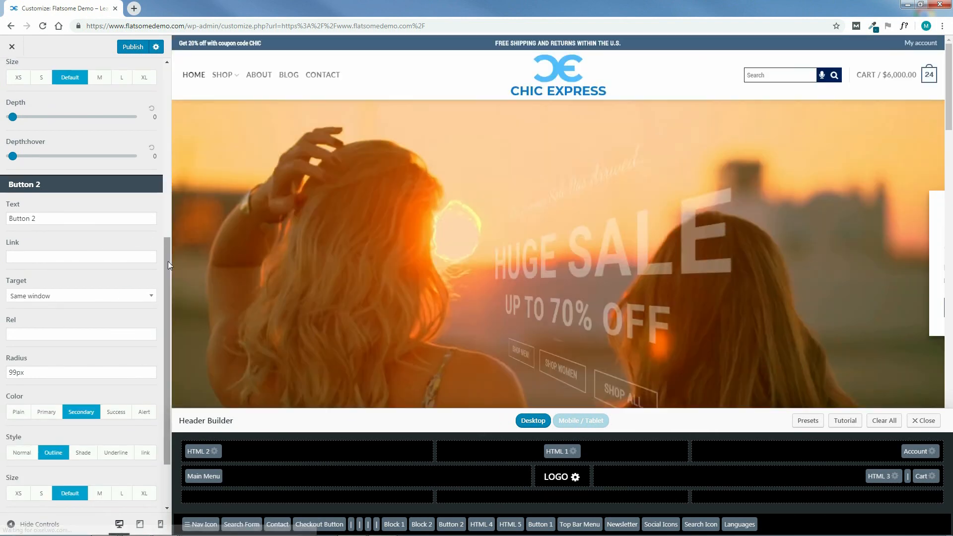
drag(168, 261, 168, 322)
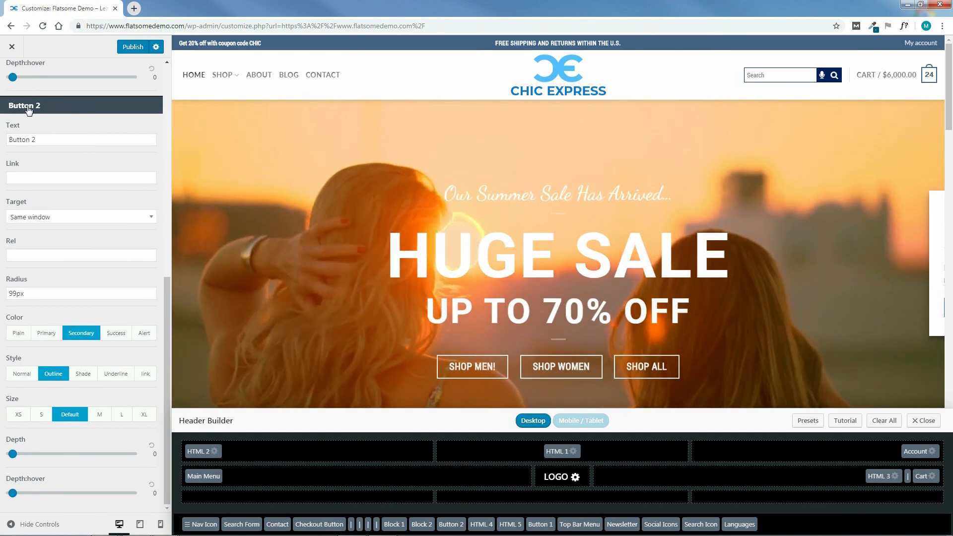
drag(168, 323, 153, 111)
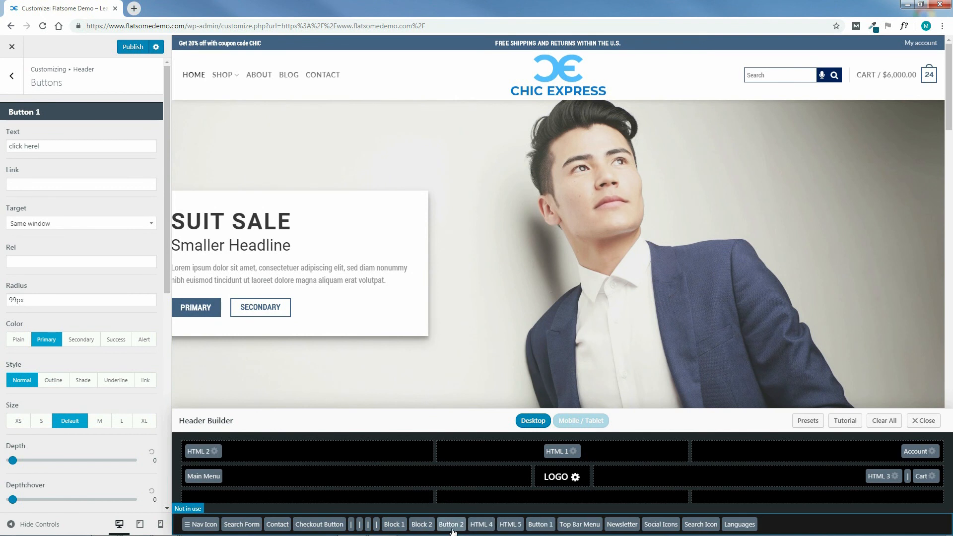
Open the header's Account settings and set the icon style to the plain user silhouette.
click(14, 79)
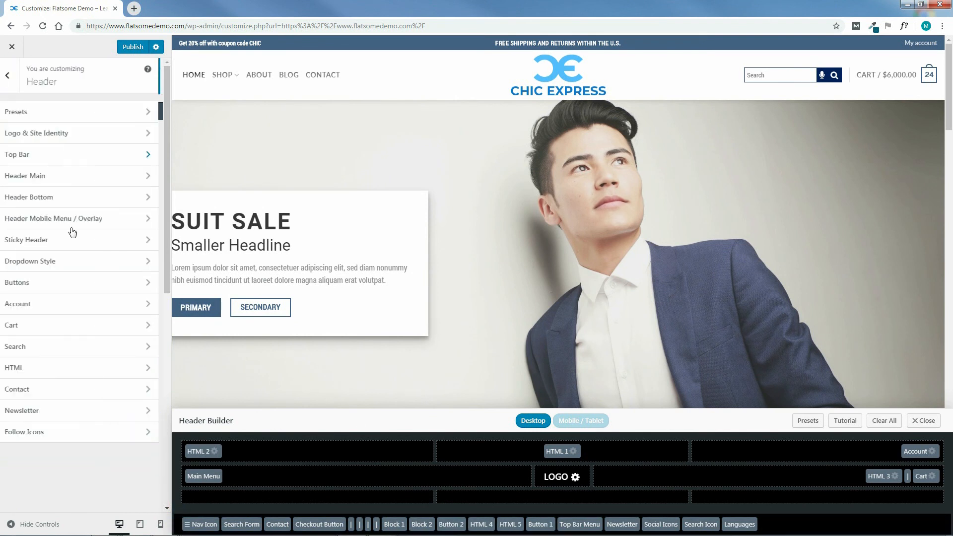
click(20, 304)
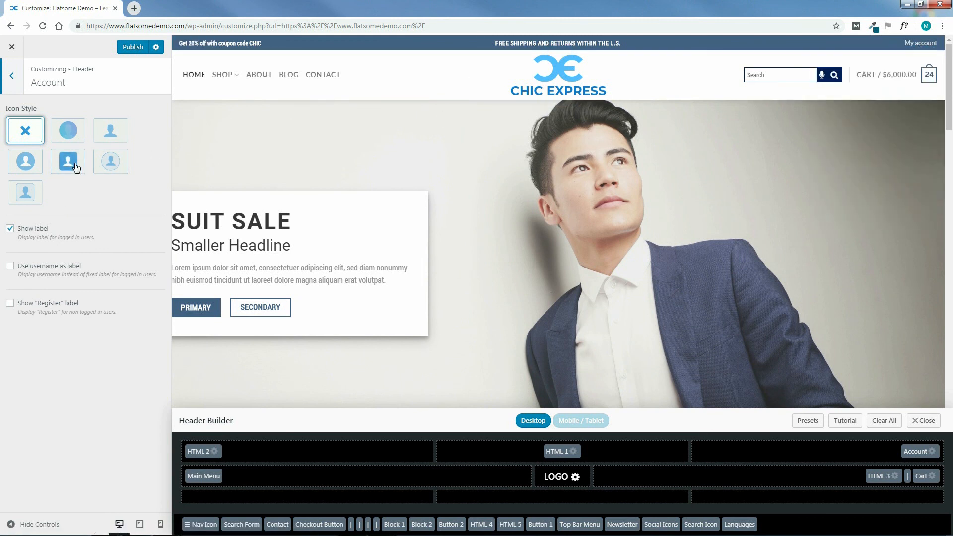
click(112, 135)
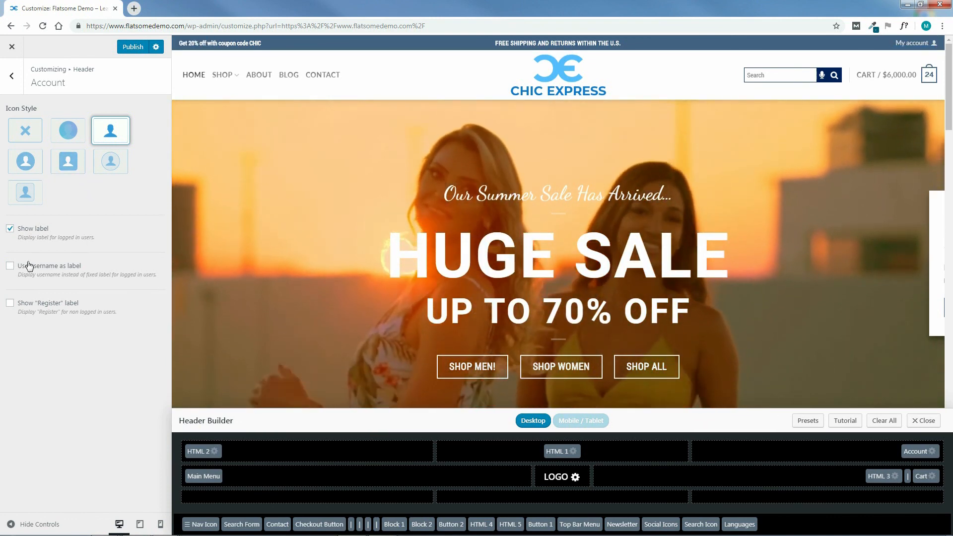
Try hiding the account label, restore it, and enable both the username as label and the "Register" label.
click(10, 228)
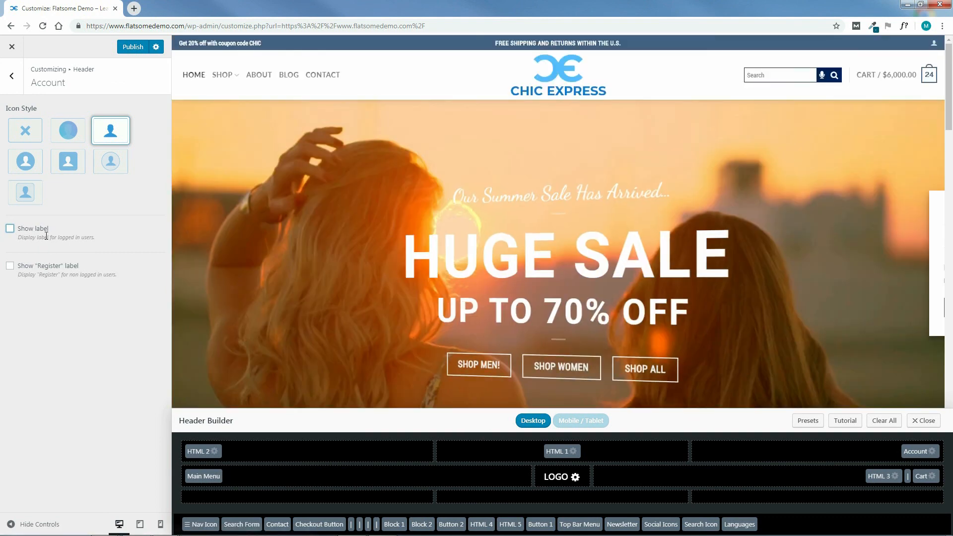
click(10, 228)
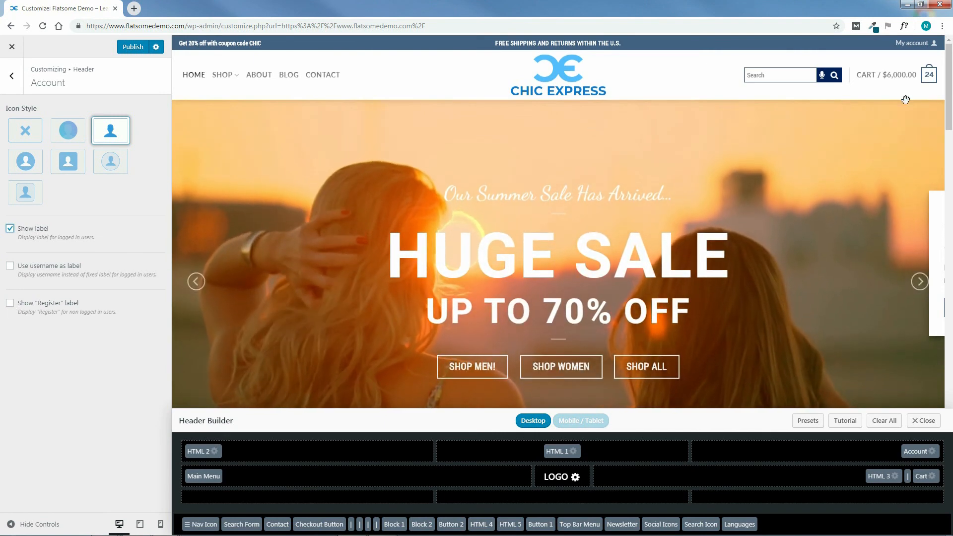
click(10, 302)
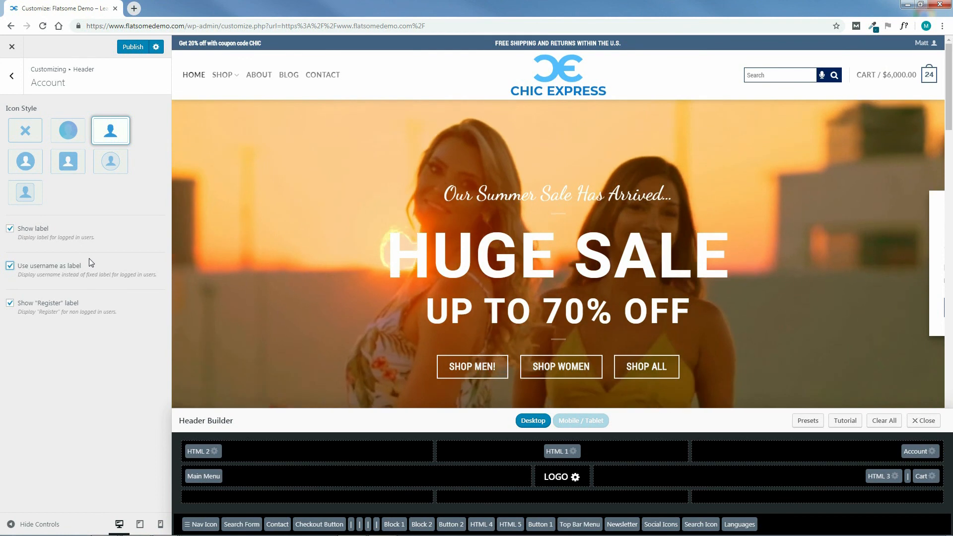
Open the header's Cart settings and try the filled square cart icon style, restoring the bag icon with the item count.
click(11, 75)
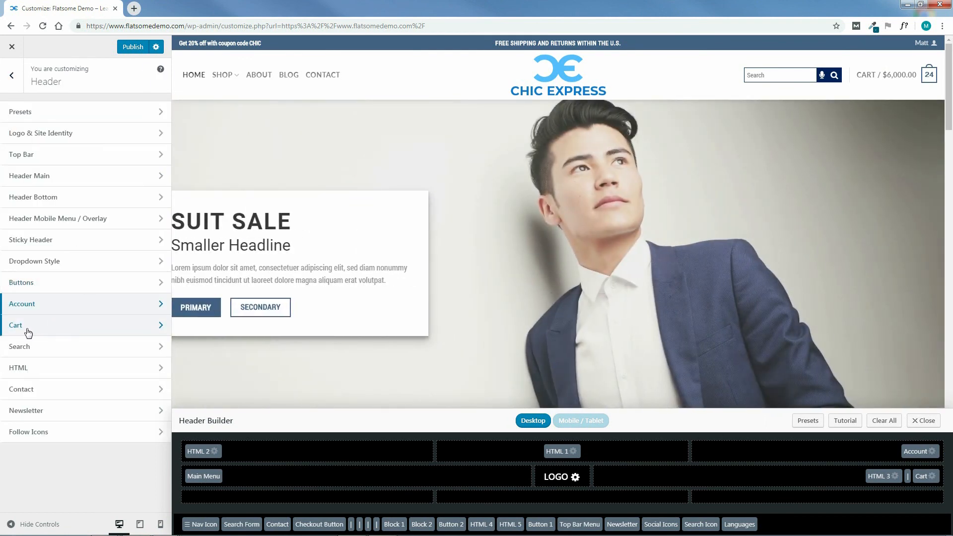
click(29, 332)
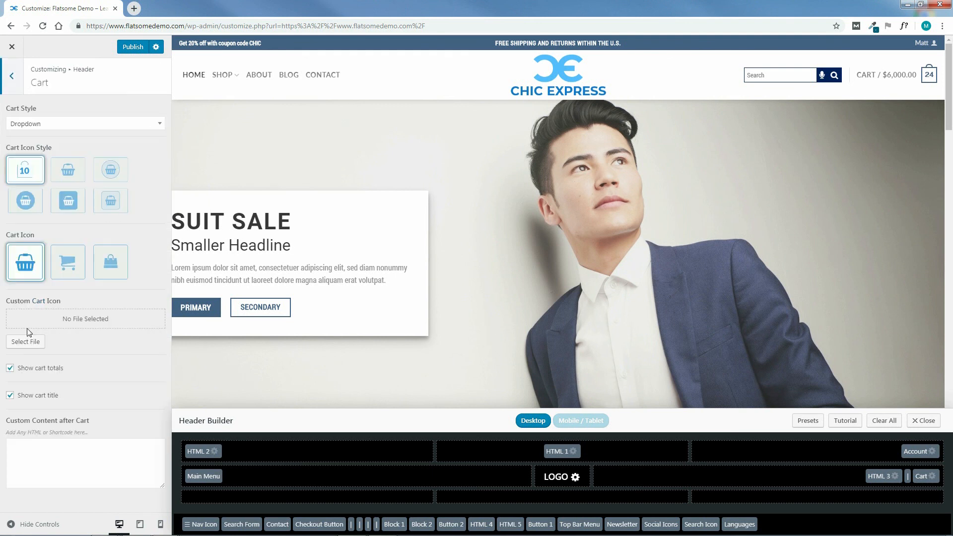
mouse_move(927, 79)
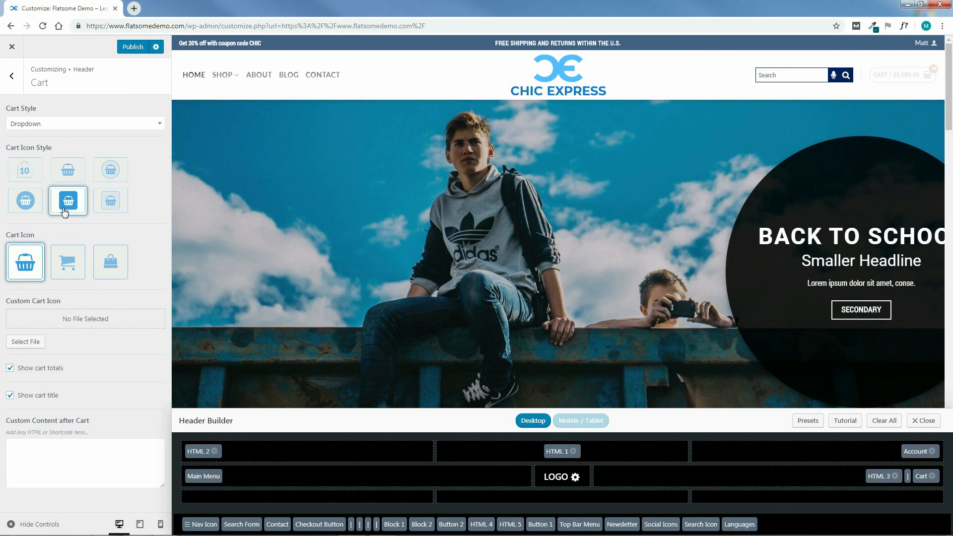
click(27, 176)
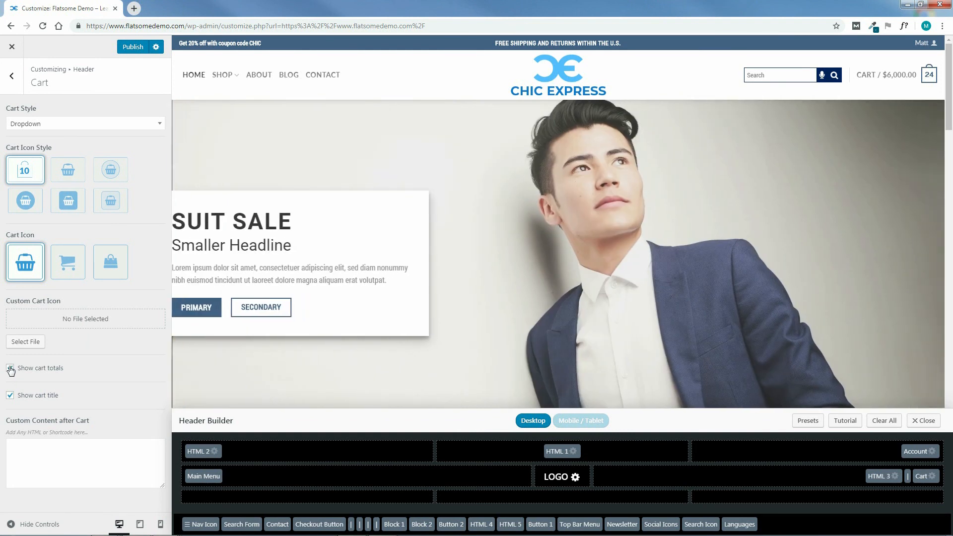
click(83, 368)
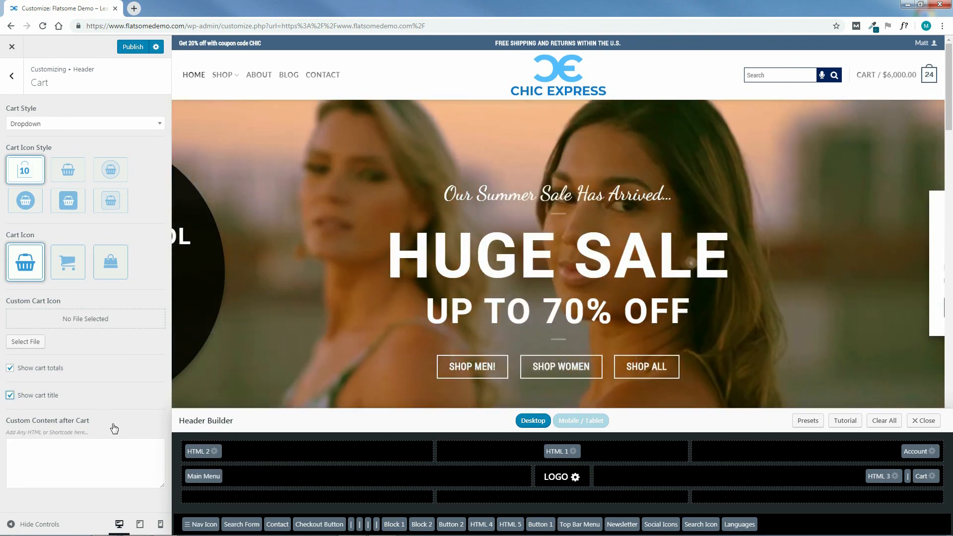
Reopen the Cart settings to look at the Custom Content after Cart field, and return to the Header sections.
click(16, 85)
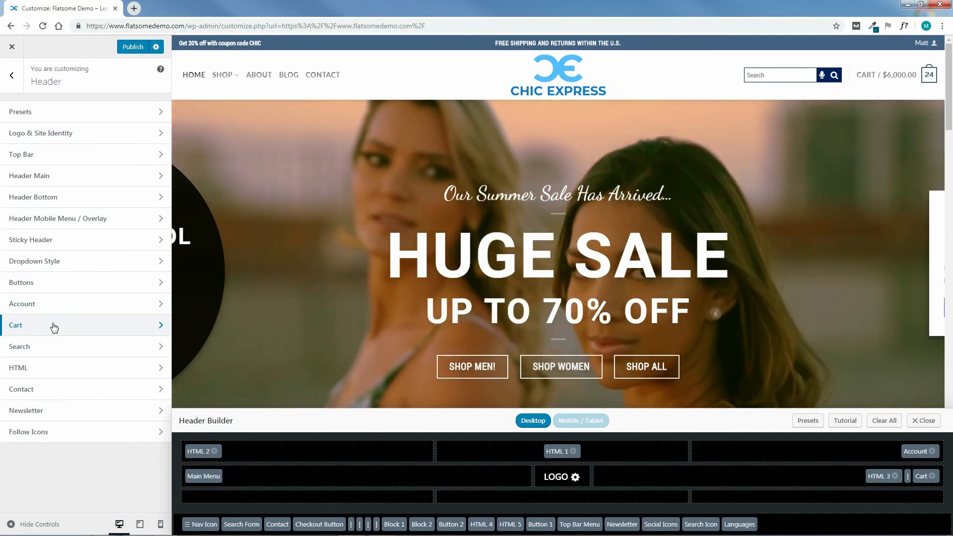
click(54, 327)
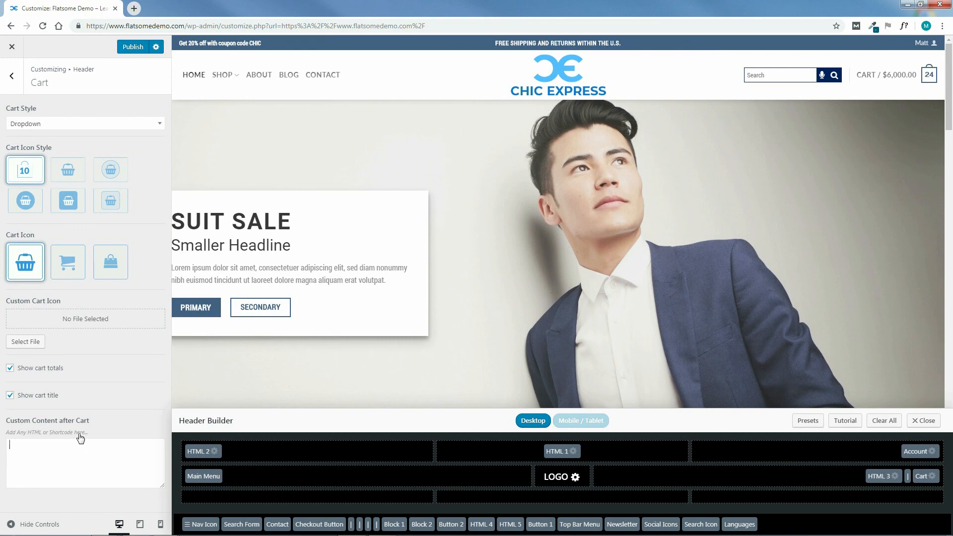
click(15, 85)
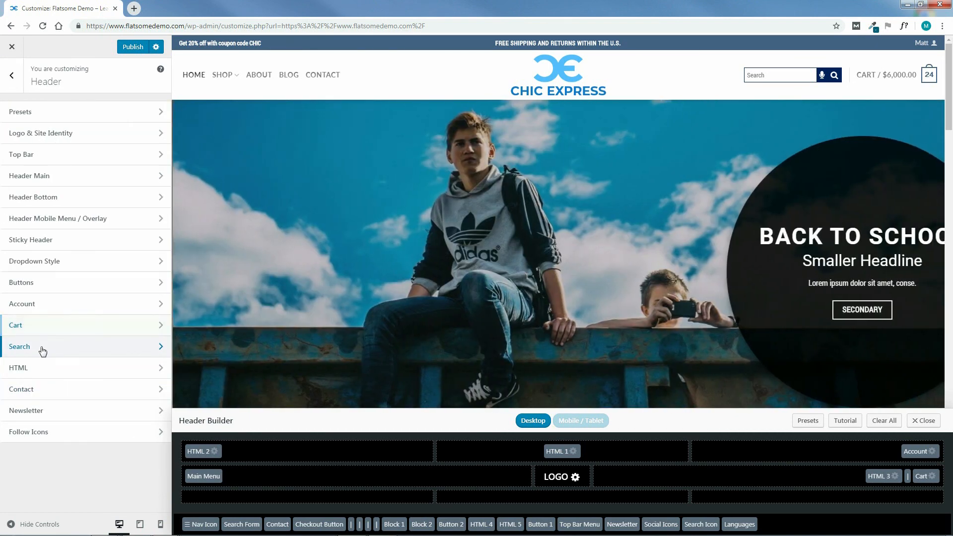
Look over the header's Search and HTML settings.
click(42, 350)
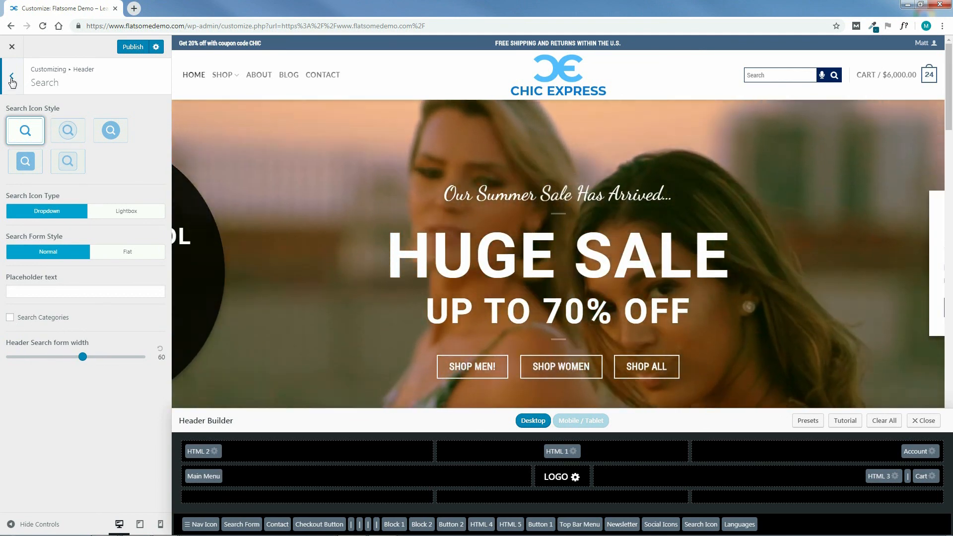
click(12, 80)
click(51, 368)
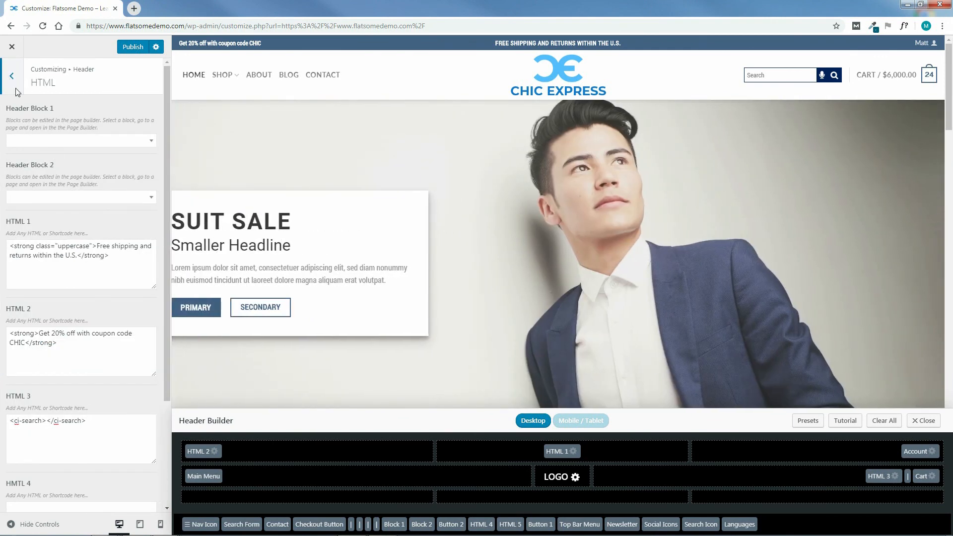
click(12, 77)
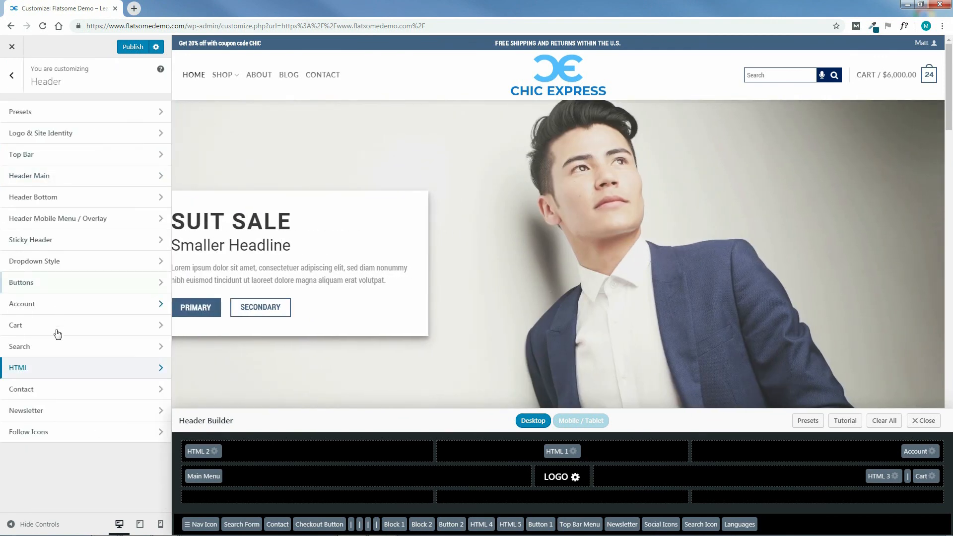
Open the header's Contact settings and place the Contact element in the center of the bottom header row.
click(43, 392)
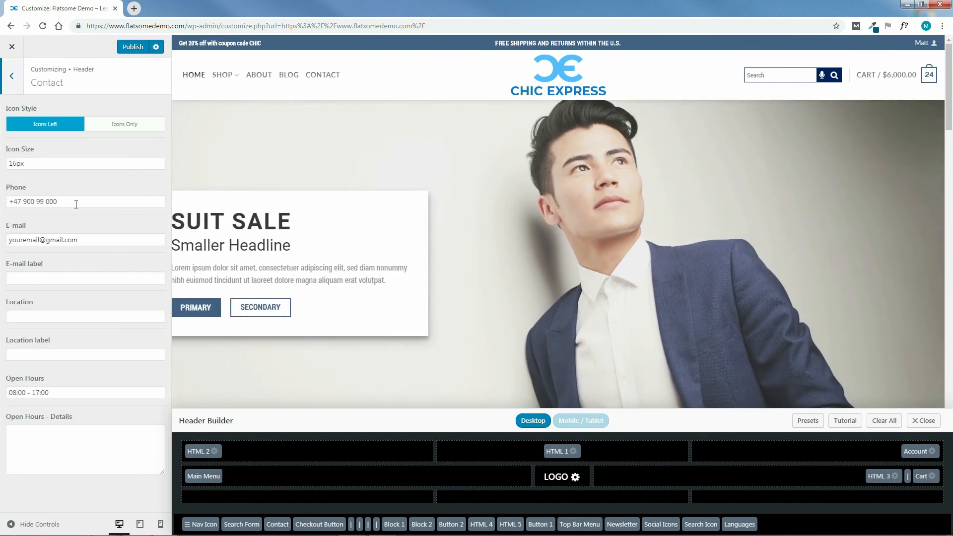
drag(277, 524, 563, 497)
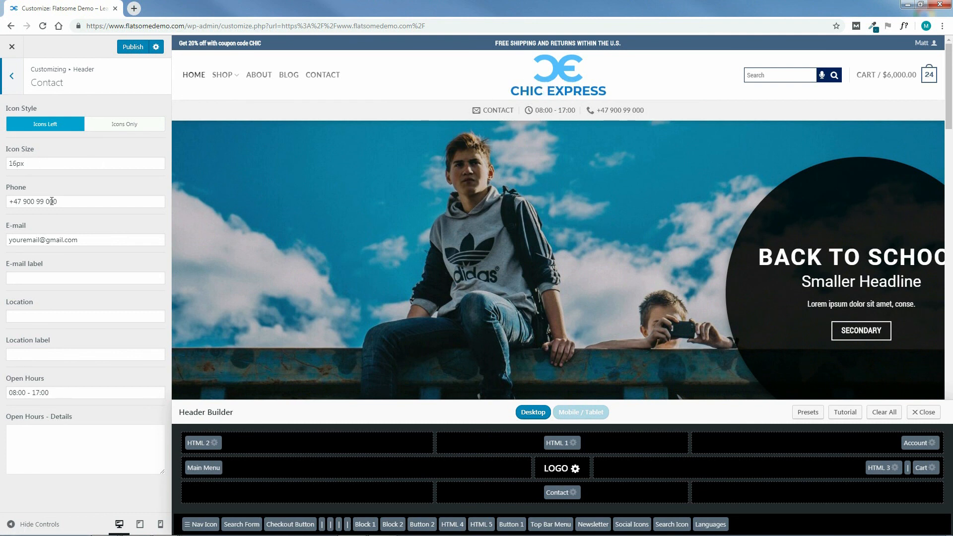
Look at the contact's phone and e-mail fields and enter "dddddd" as the Open Hours details.
drag(60, 201, 14, 201)
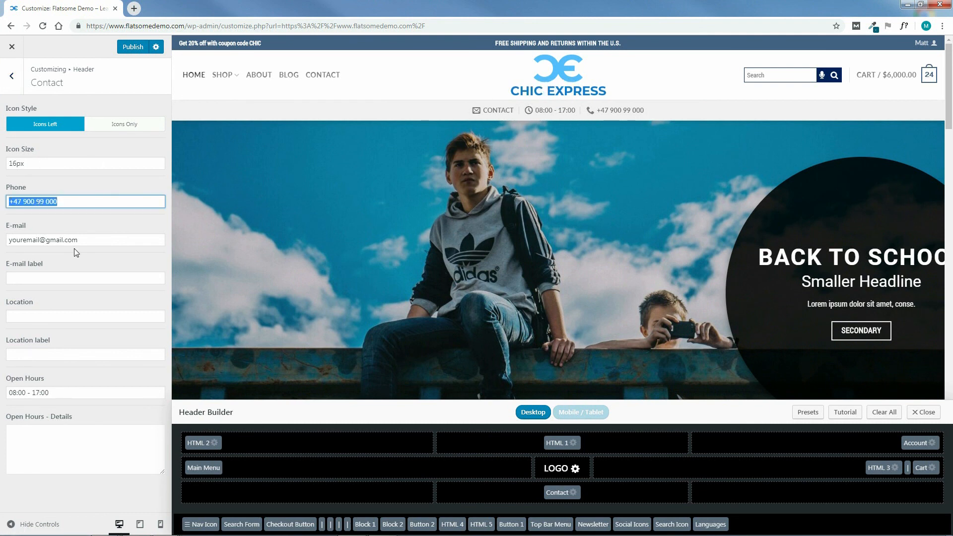
click(86, 243)
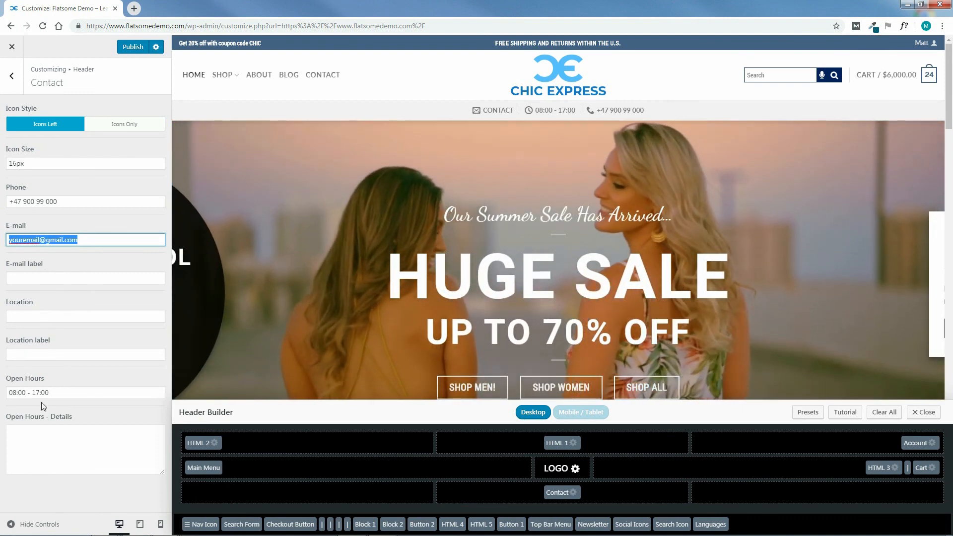
click(62, 436)
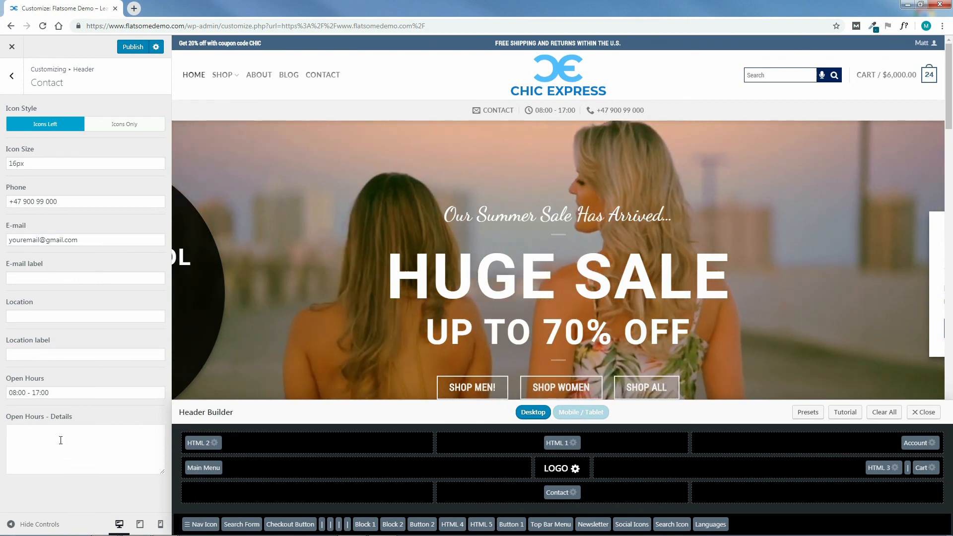
text(dddddd)
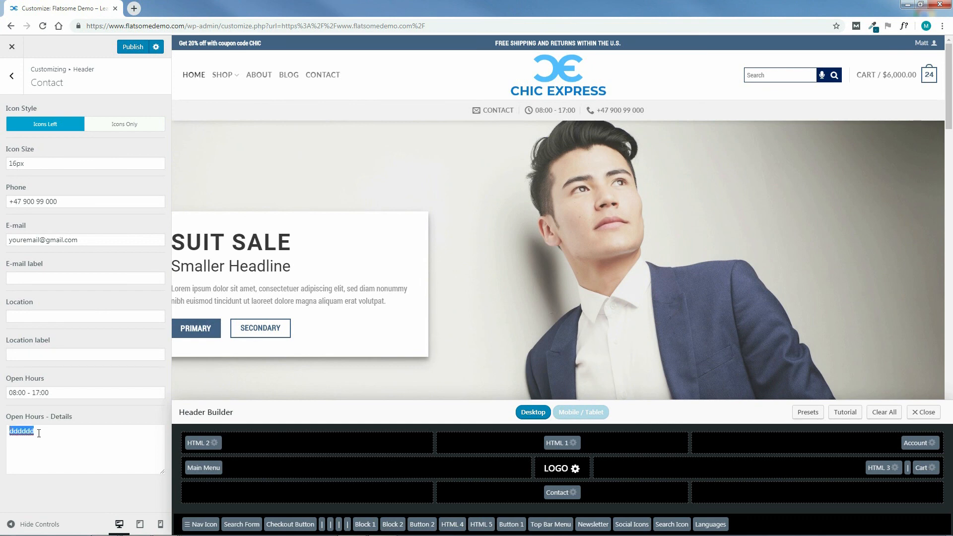
Clear the contact's Open Hours details and try the Icons Only style before restoring Icons Left.
key(BackSpace)
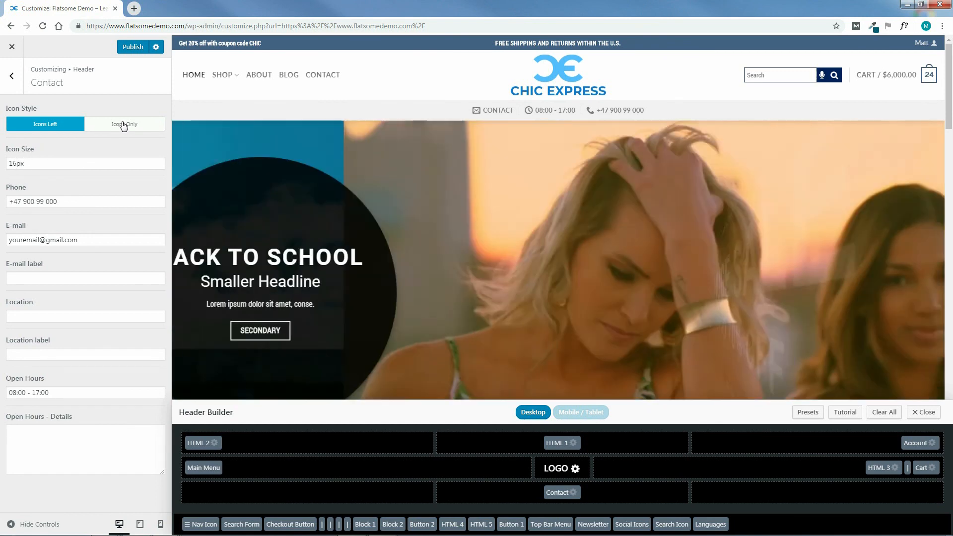
click(121, 125)
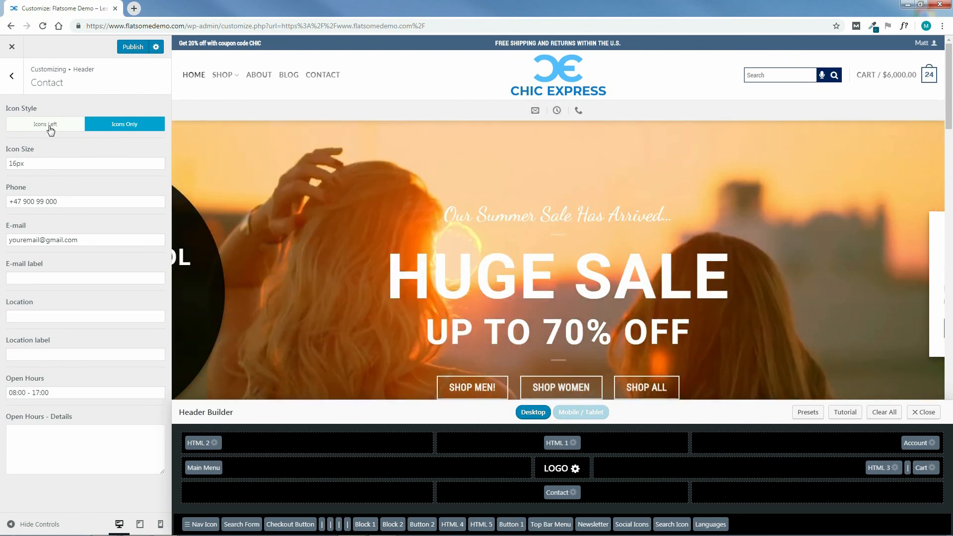
click(69, 125)
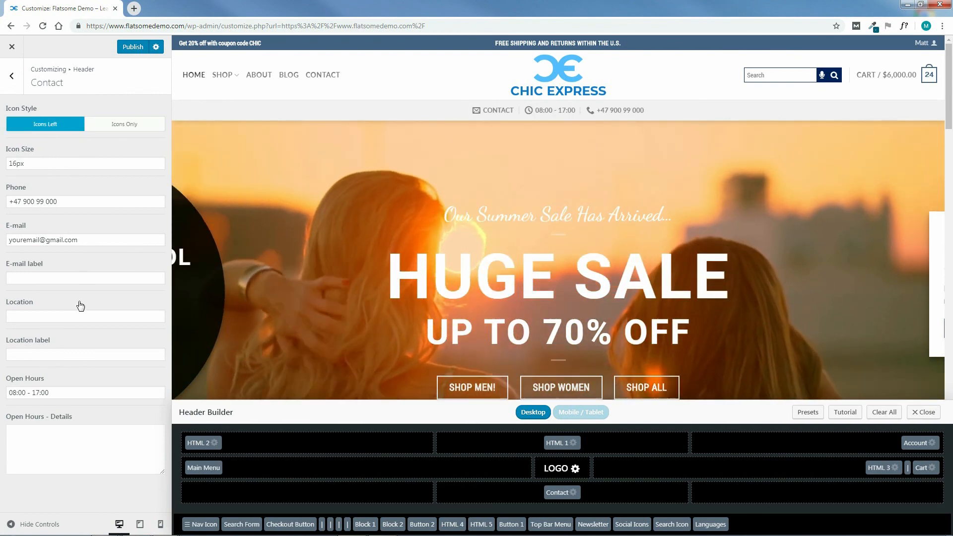
Replace the Contact element in the center of the bottom header row with the Newsletter element and open the Newsletter settings.
drag(554, 492, 775, 525)
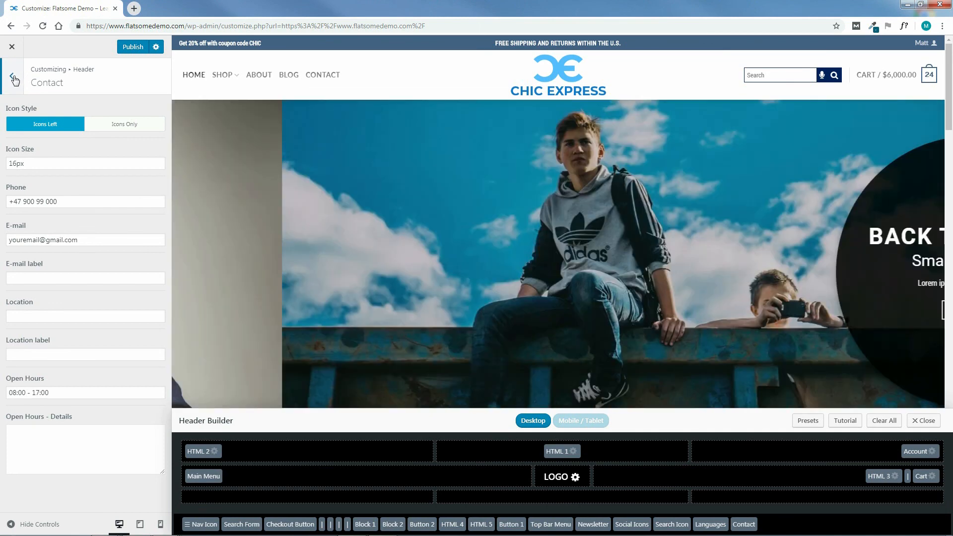
click(12, 76)
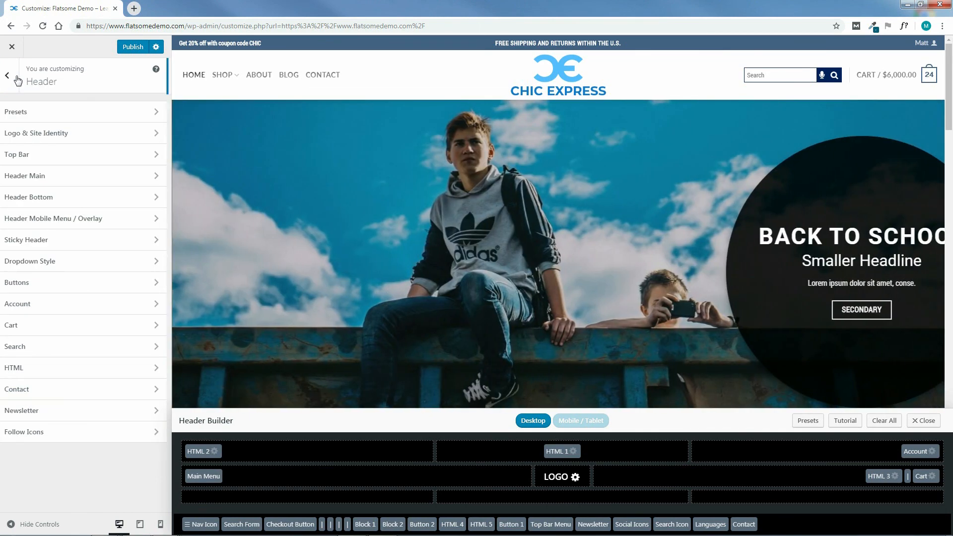
click(67, 416)
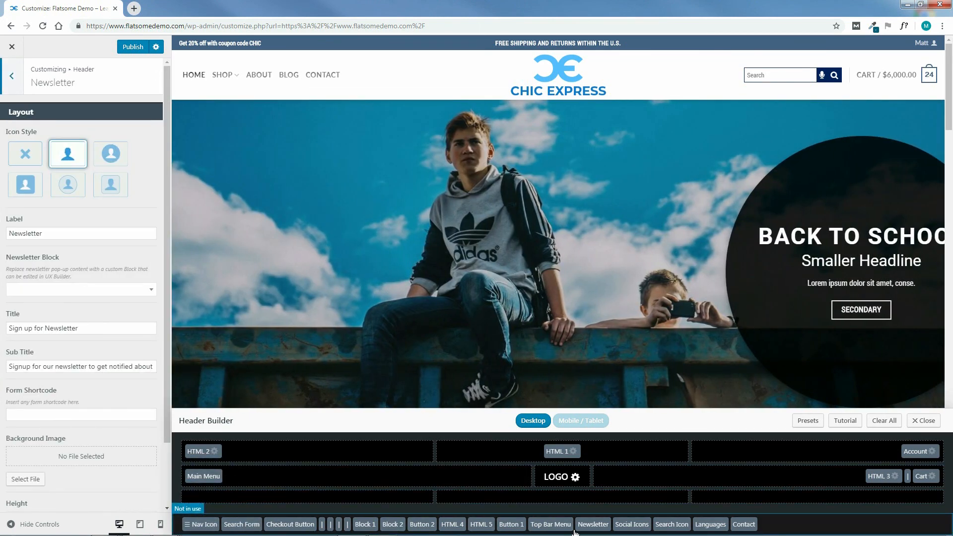
drag(593, 526, 561, 492)
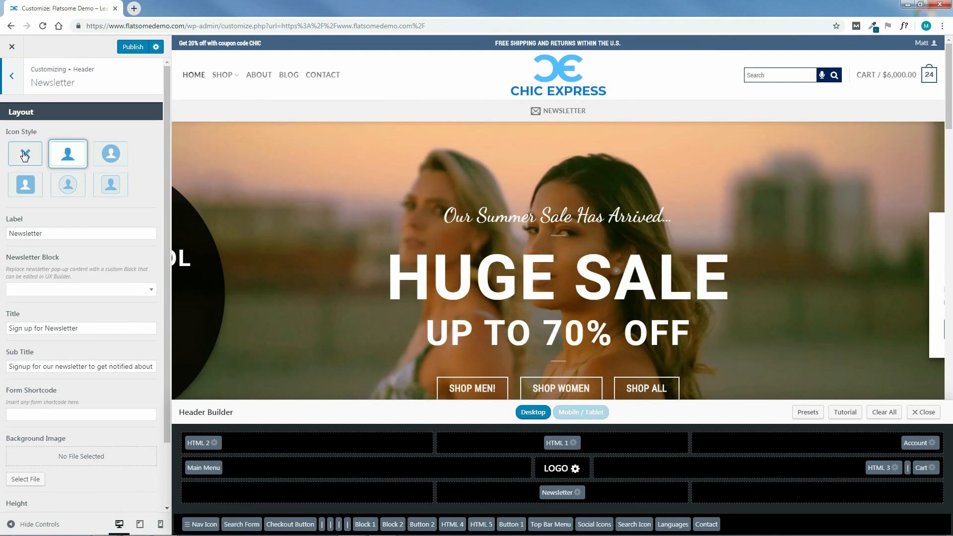
Give the newsletter the filled round icon style, and try Search as its Newsletter Block before setting it to None.
click(24, 157)
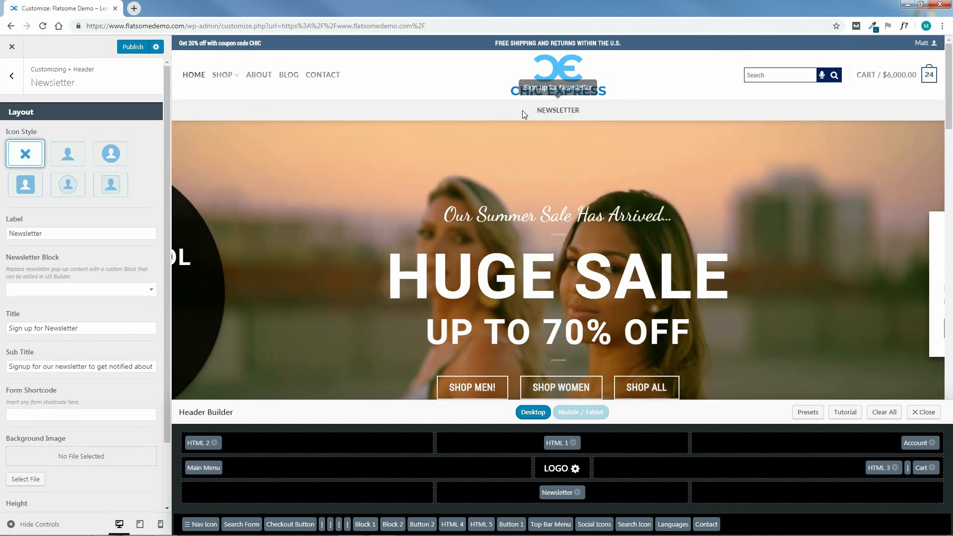
click(112, 155)
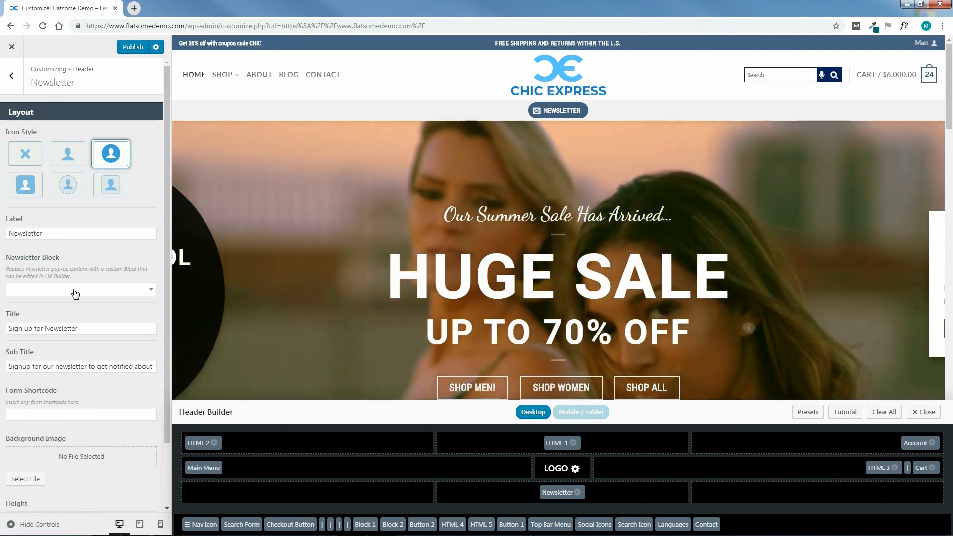
click(74, 290)
click(37, 343)
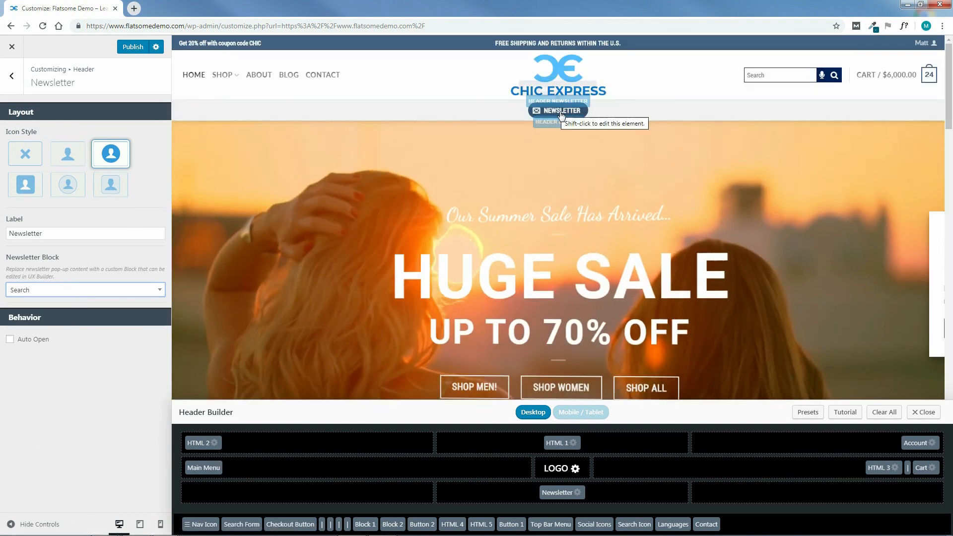
click(67, 289)
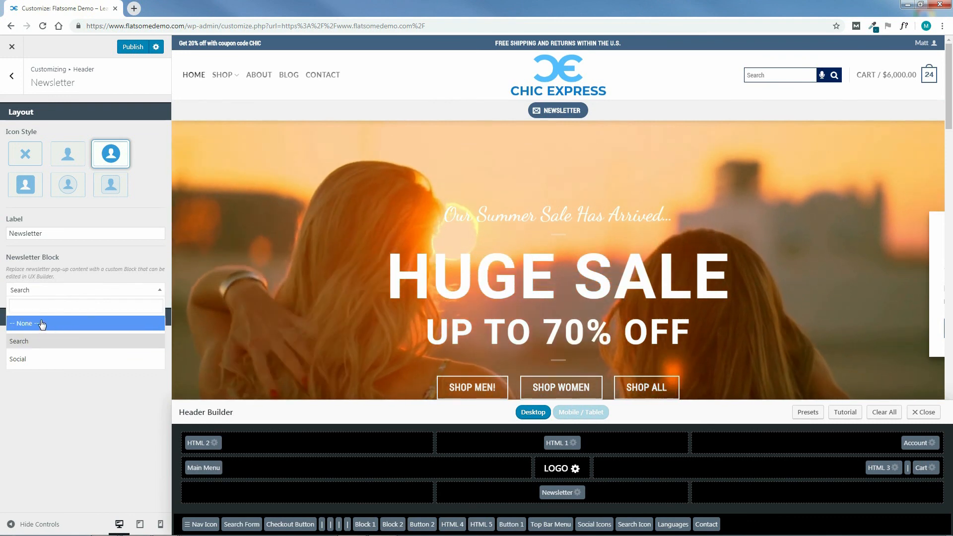
click(52, 322)
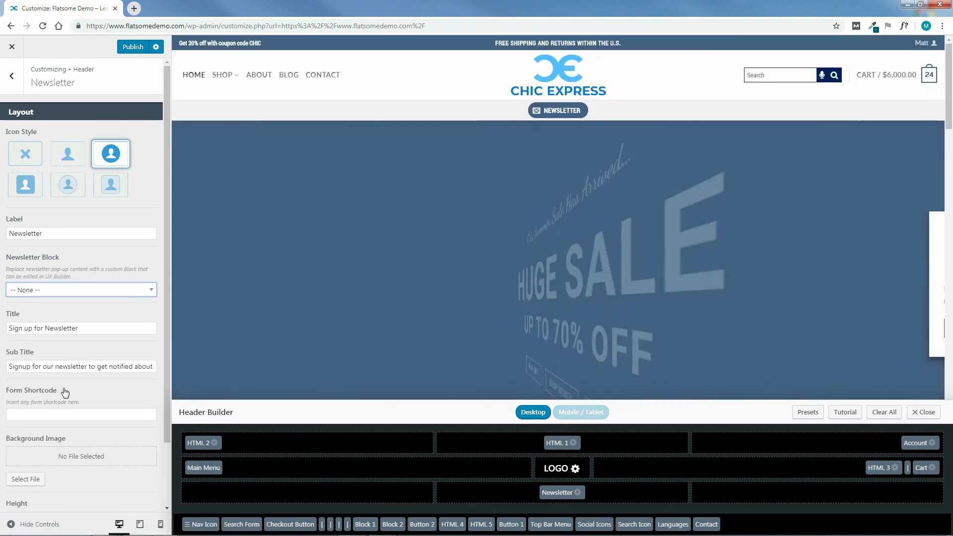
Look through the remaining Newsletter settings and remove the Newsletter element from the bottom header row.
scroll(168, 394, down, 2)
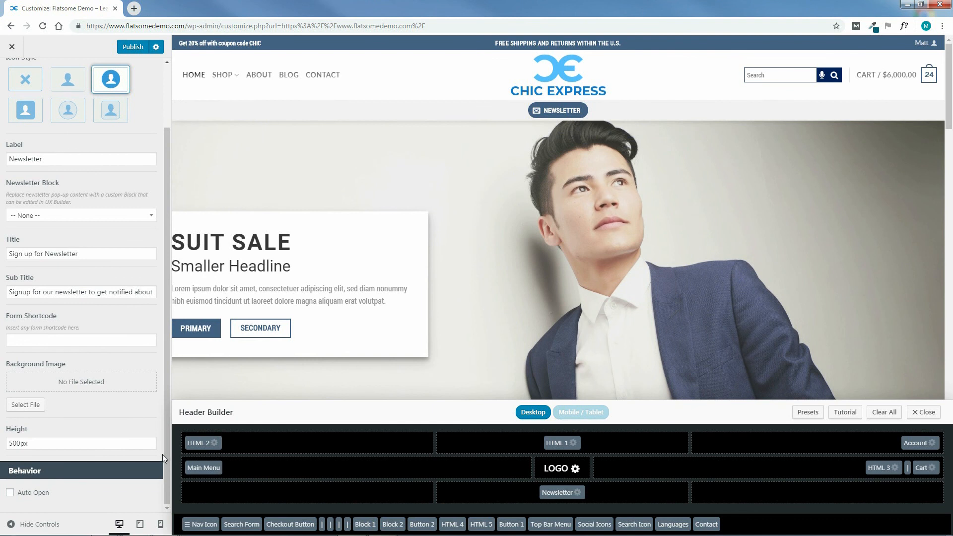
scroll(168, 437, up, 2)
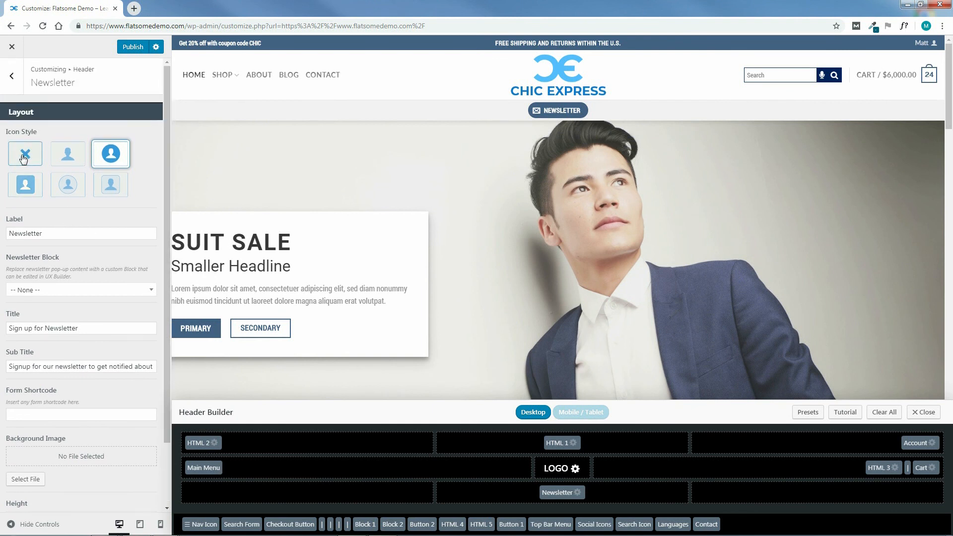
drag(574, 494, 767, 522)
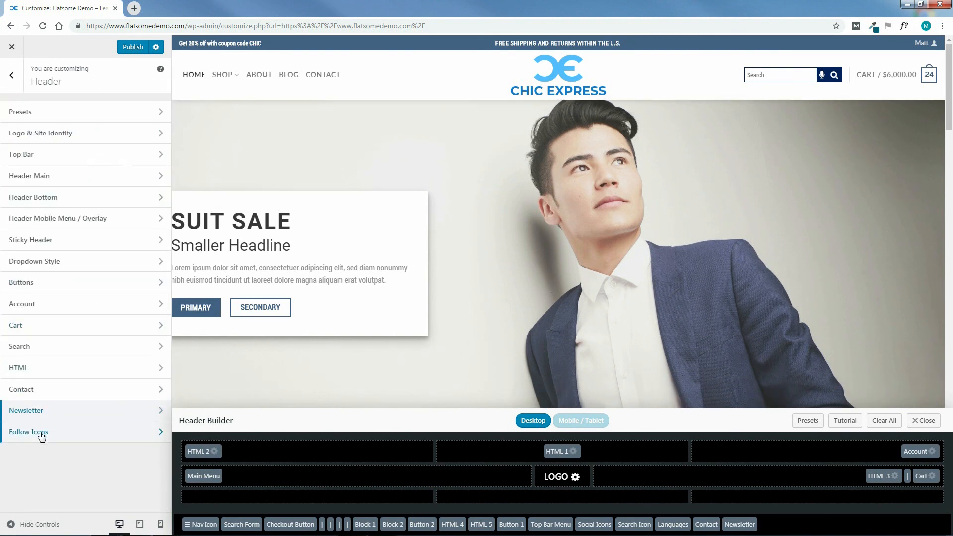
Open the Follow Icons settings, place Social Icons beside Account in the header's top row, and choose the filled round icon style.
click(42, 434)
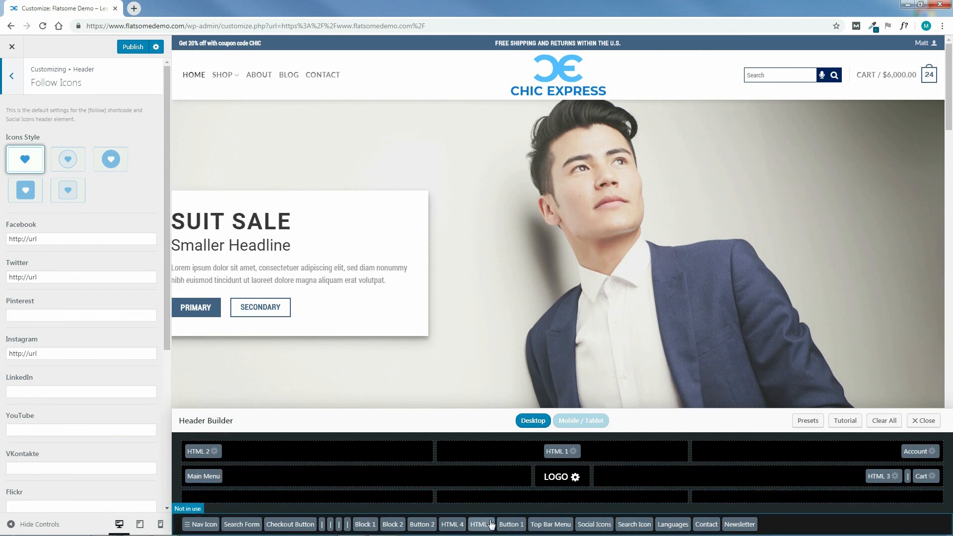
drag(597, 528, 790, 452)
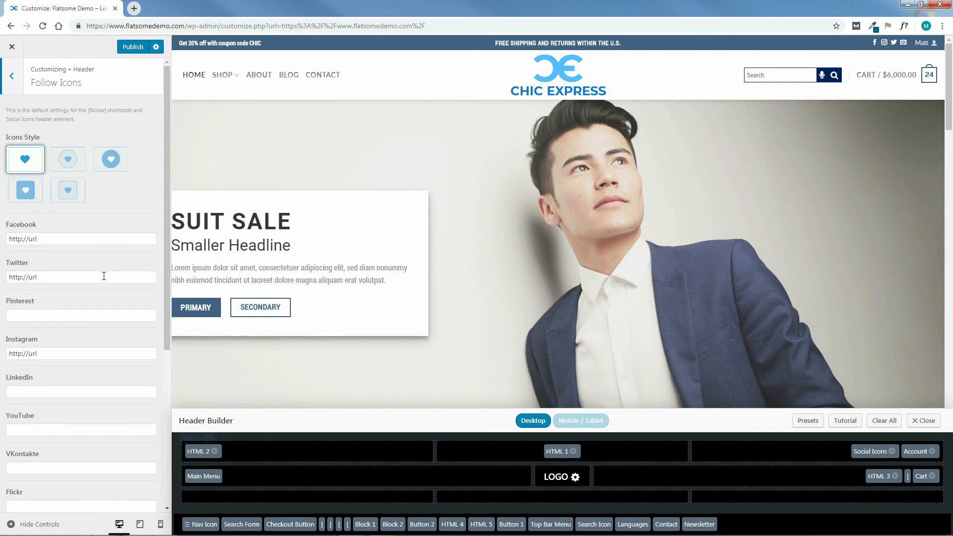
click(68, 164)
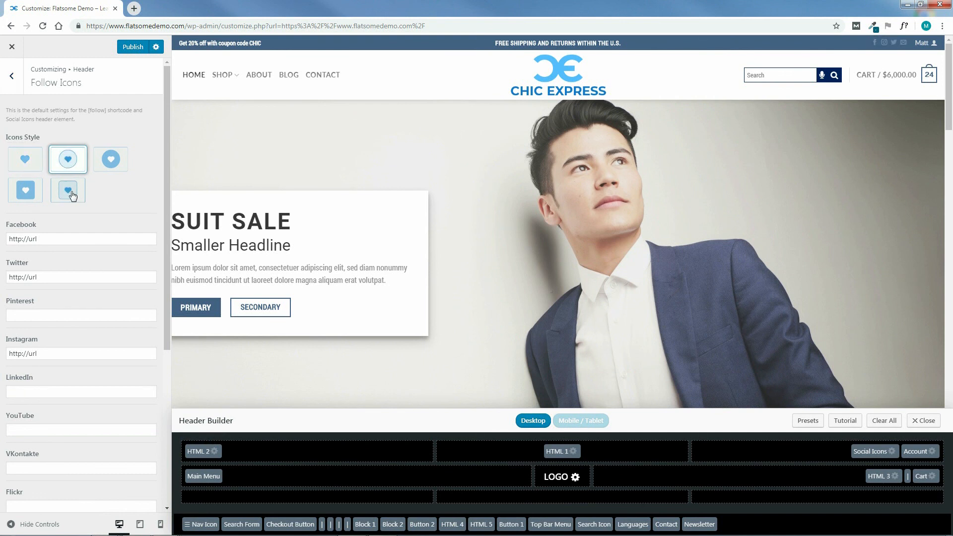
click(105, 165)
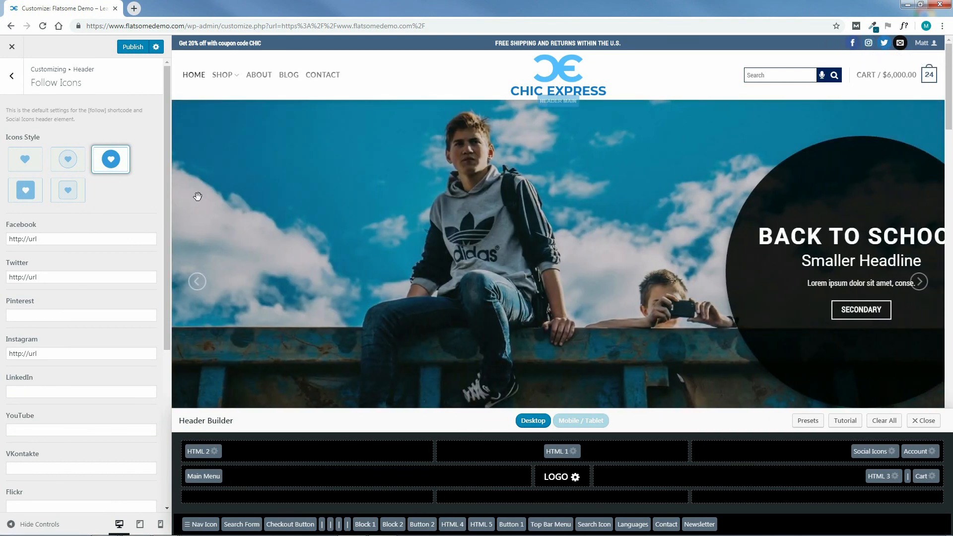
Look through the social profile fields and try "#" as the Pinterest and YouTube links, clearing both again.
drag(168, 263, 161, 337)
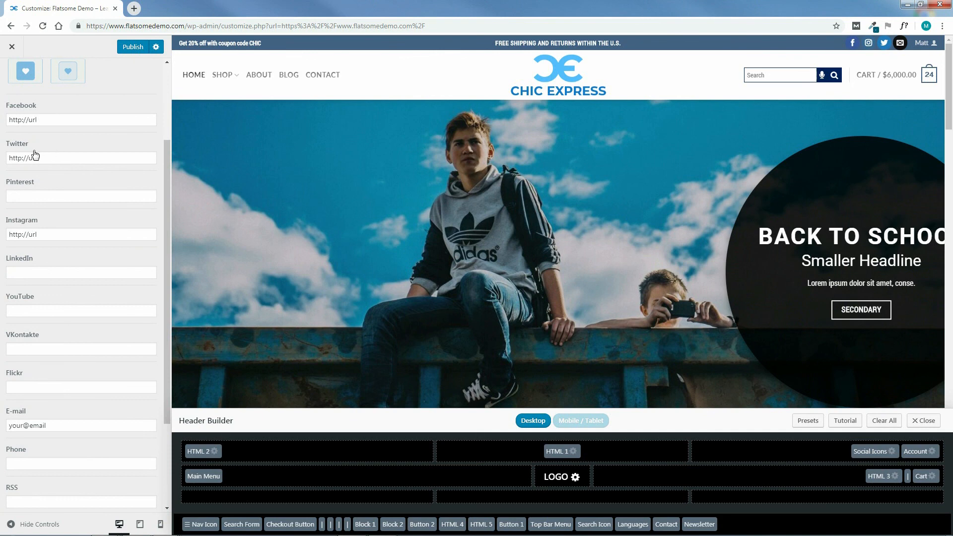
drag(168, 303, 169, 390)
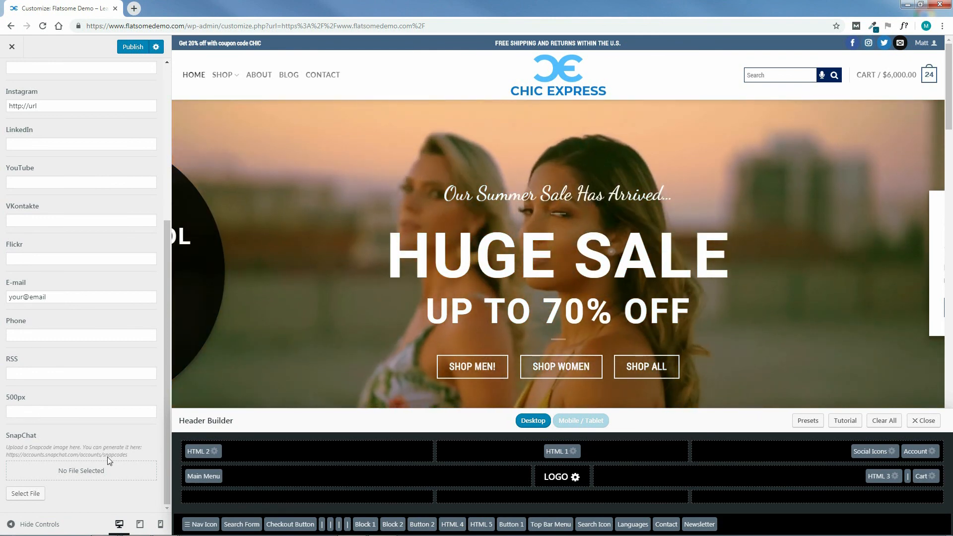
drag(168, 449, 149, 258)
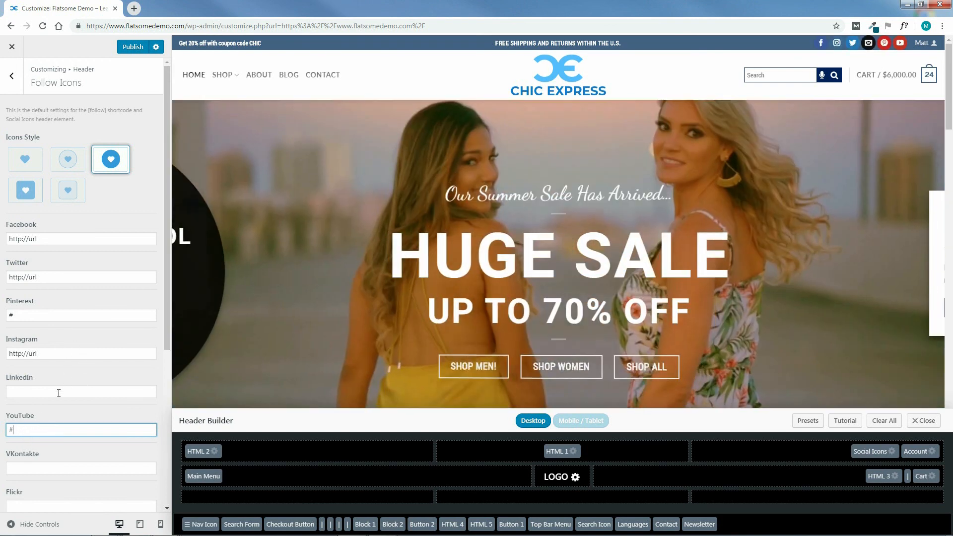
key(BackSpace)
click(64, 315)
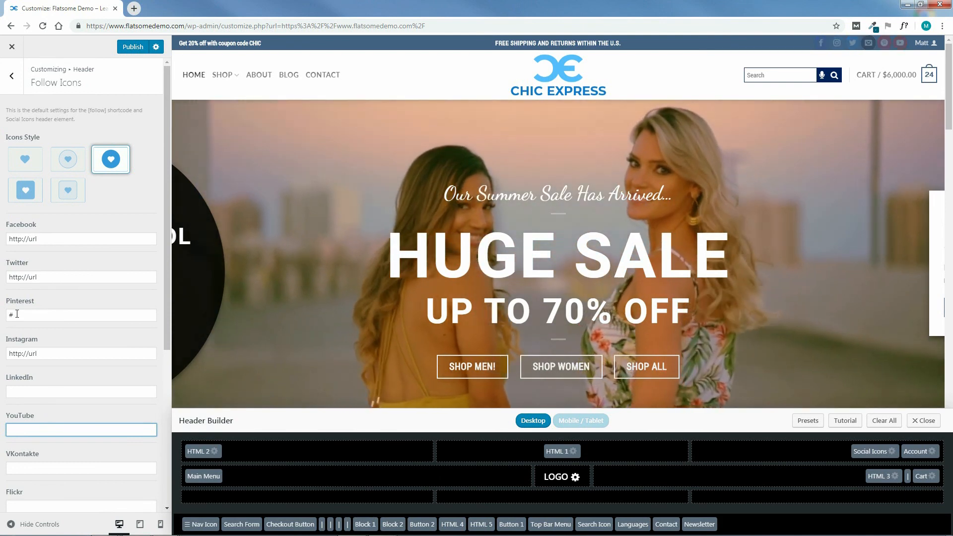
key(BackSpace)
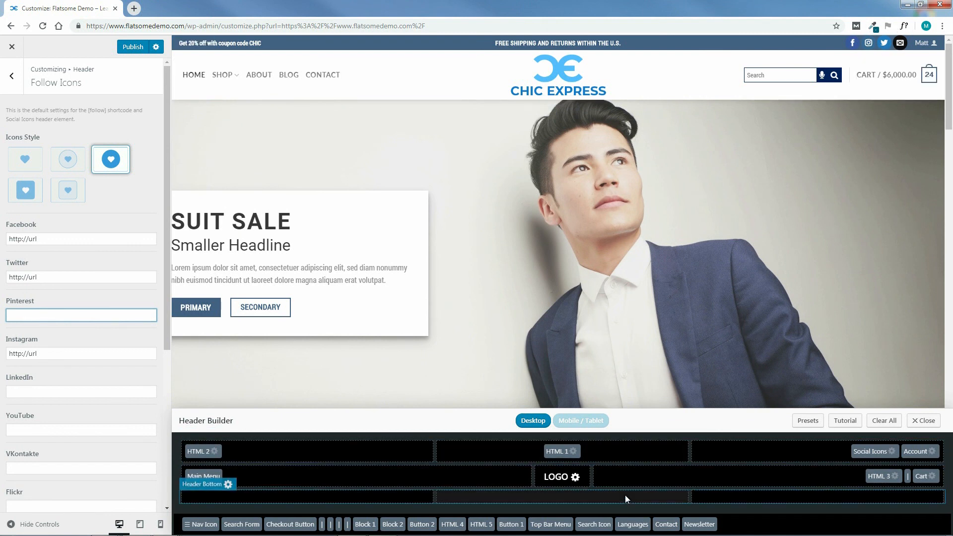
Remove the Social Icons element from the header's top row and publish the header changes.
drag(873, 455, 756, 529)
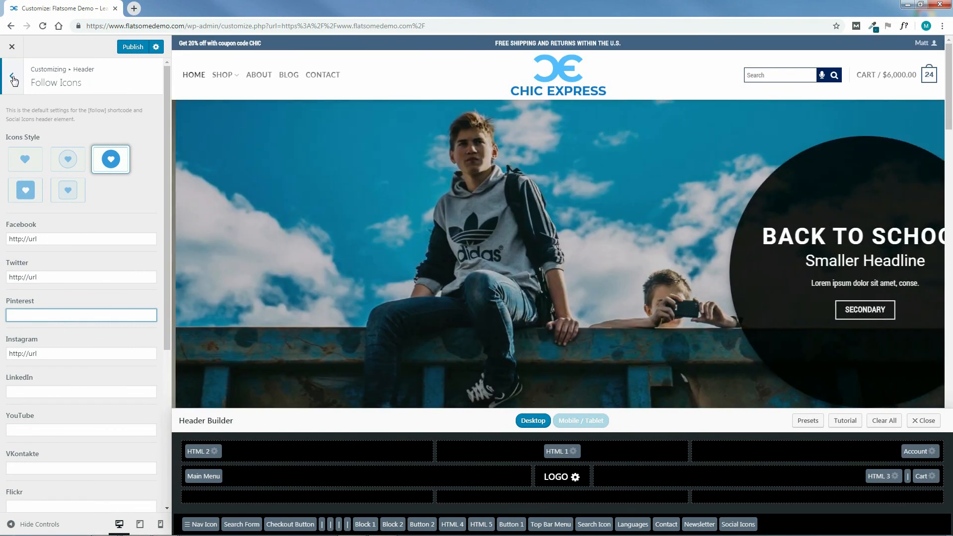
click(11, 75)
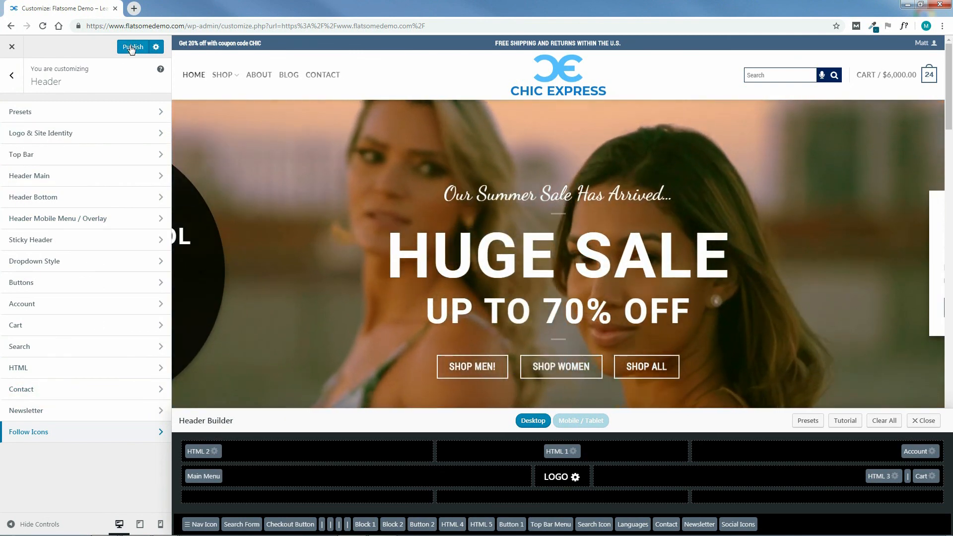
click(131, 47)
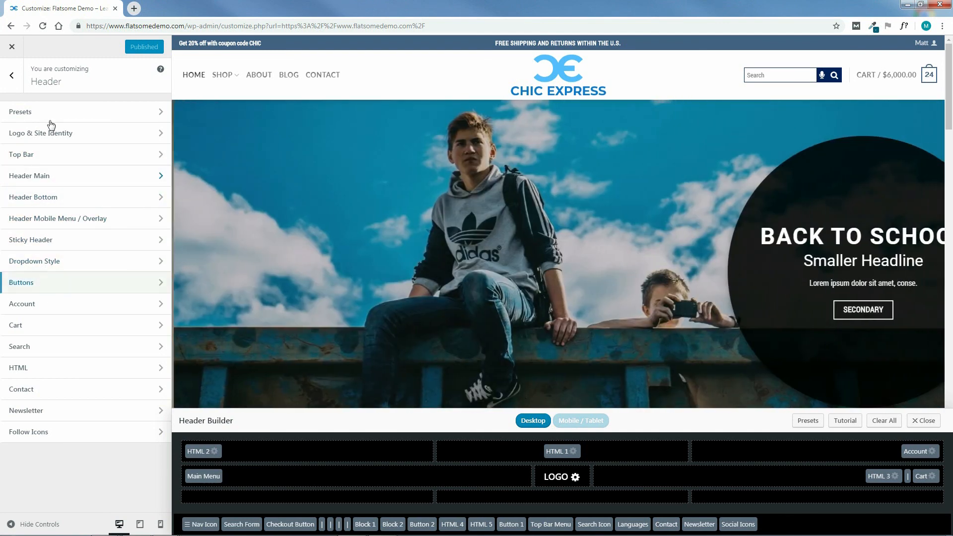
Open the theme's Style color settings and set the Primary Color to the red #dd3333.
click(11, 77)
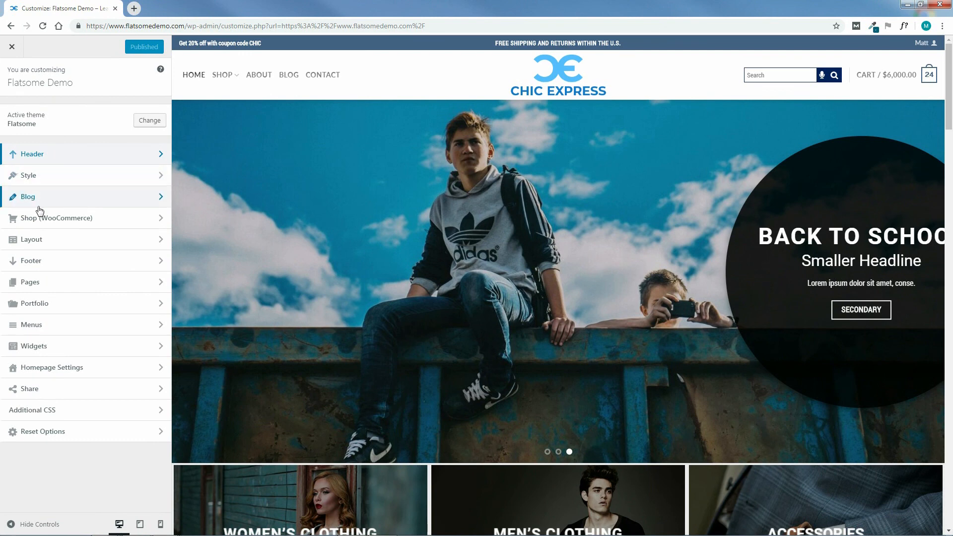
click(42, 177)
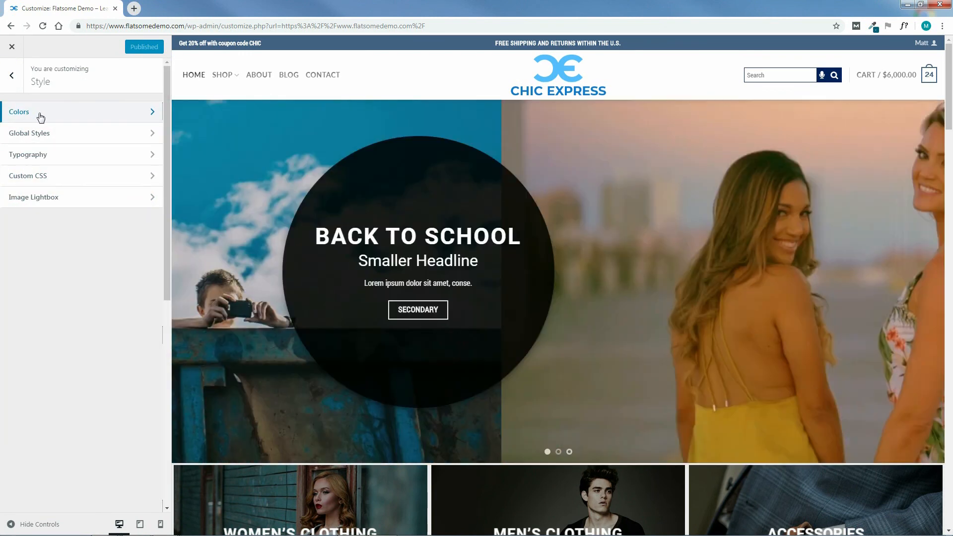
click(27, 116)
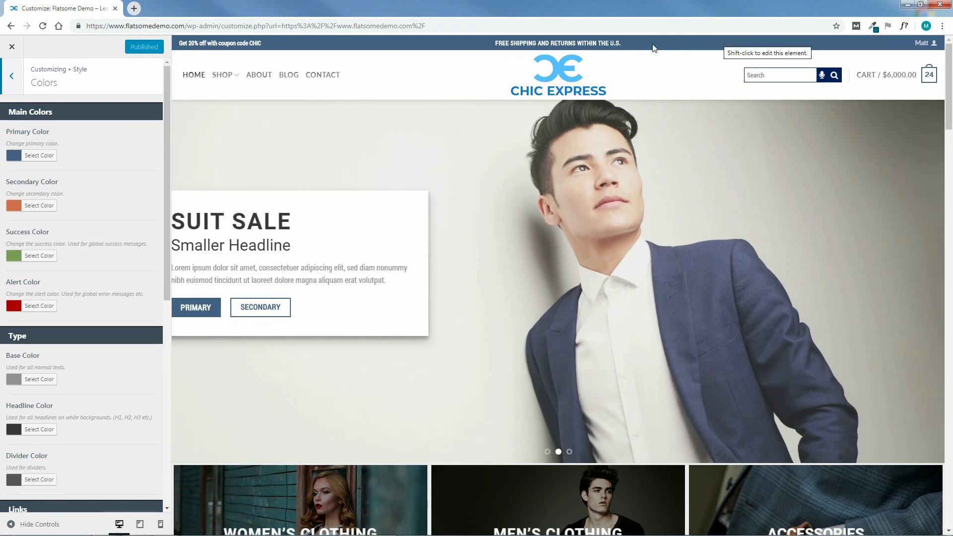
click(29, 158)
click(39, 270)
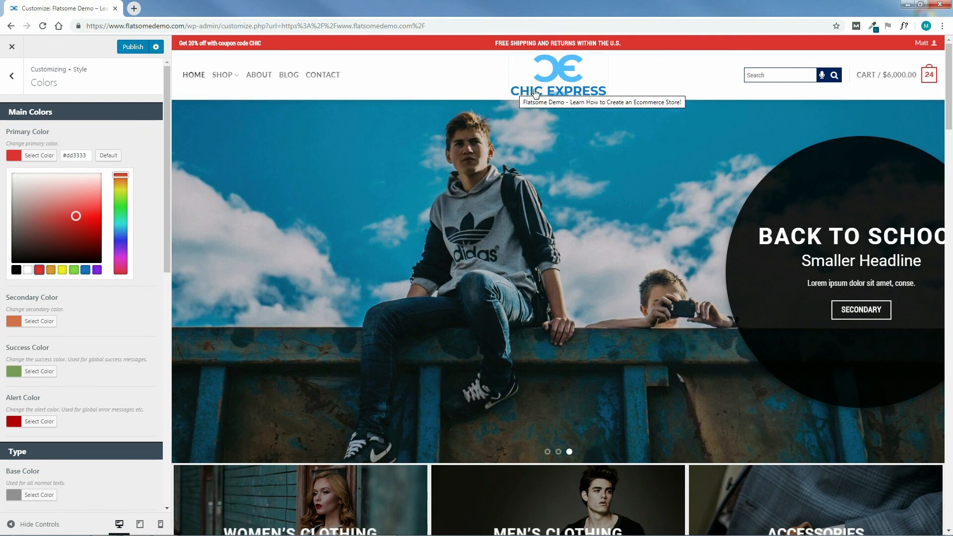
Sample the blue of the CHIC EXPRESS logo text with the ColorZilla page color picker.
click(874, 25)
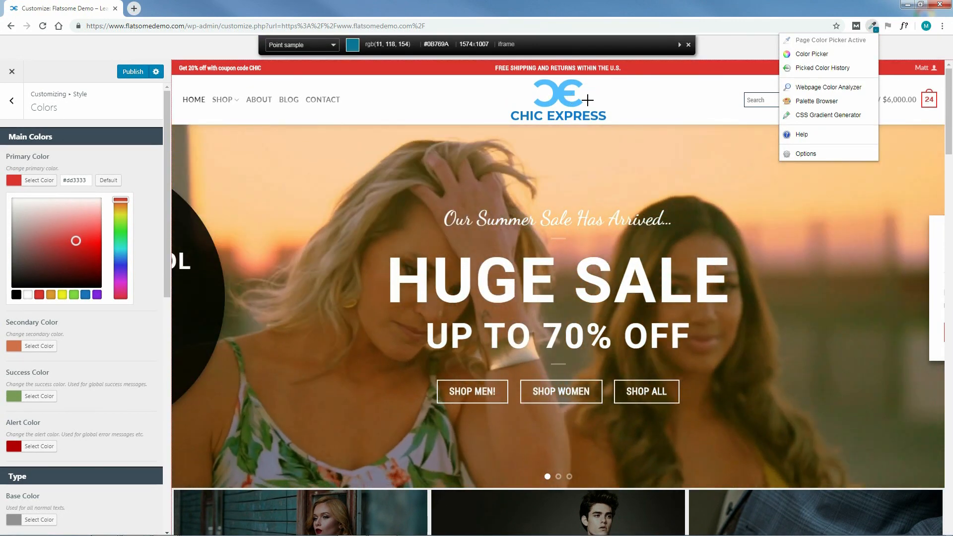
click(570, 93)
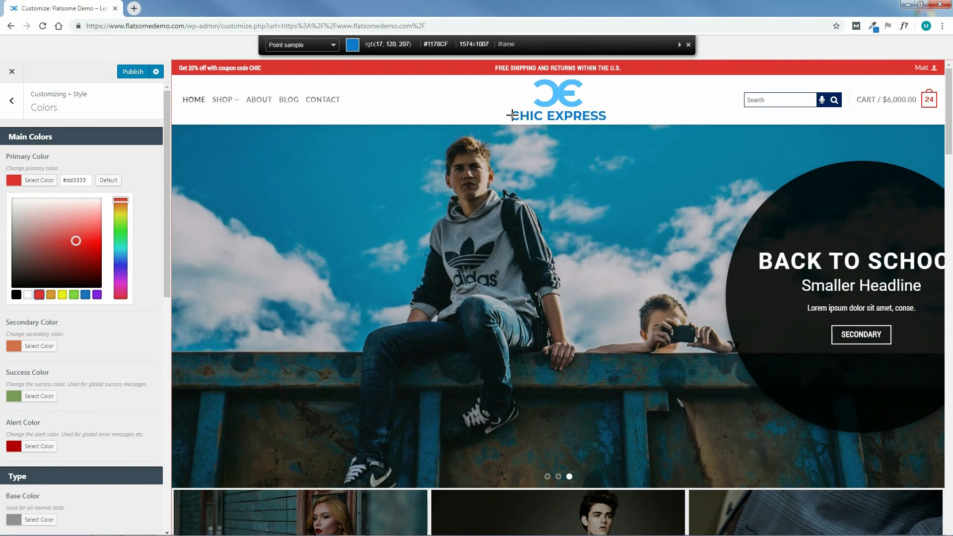
click(512, 118)
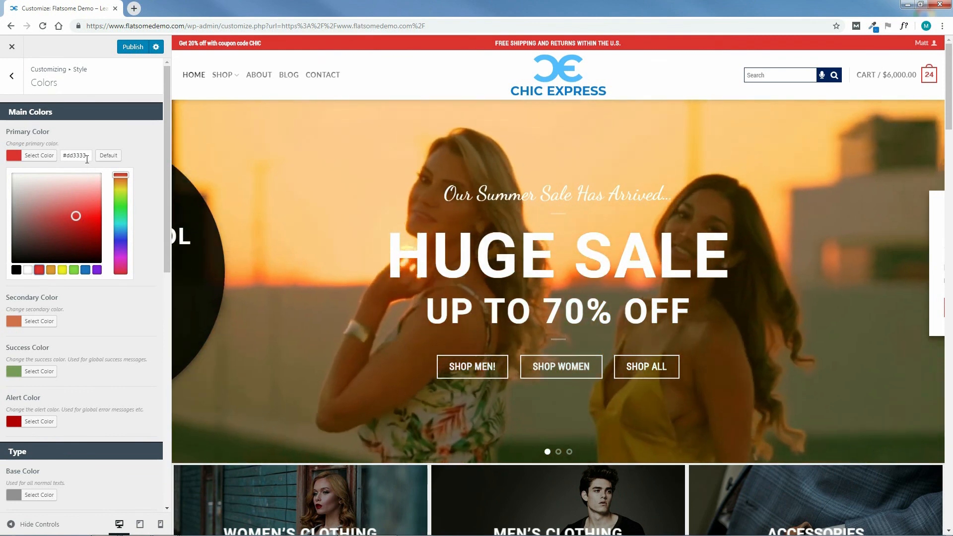
Replace the Primary Color value with the sampled logo blue #1178CF.
click(89, 155)
triple_click(89, 155)
right_click(72, 157)
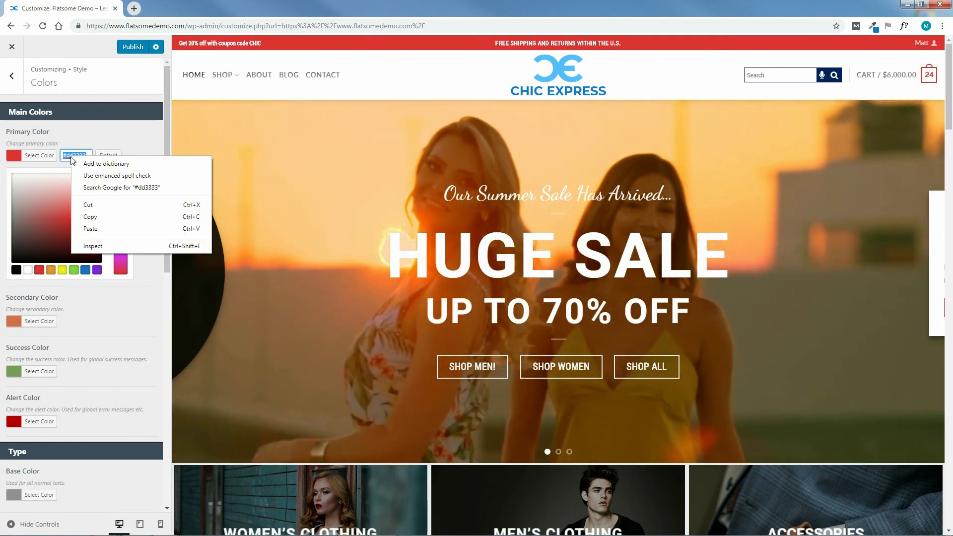
click(91, 228)
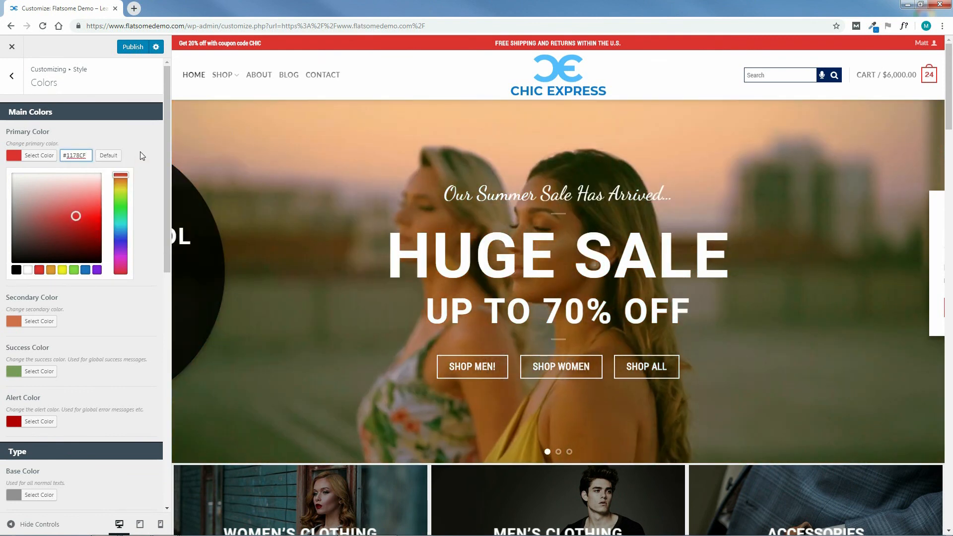
click(138, 157)
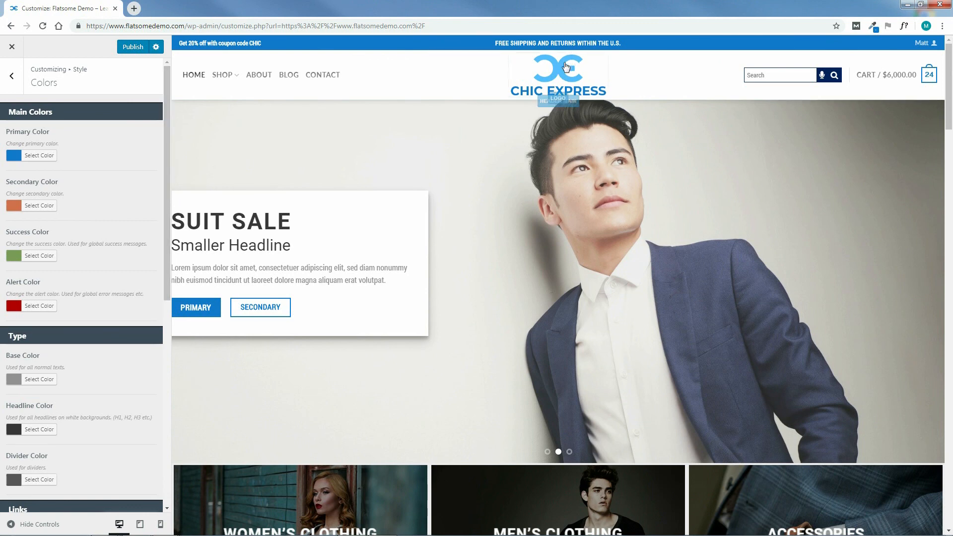
Sample the light blue of the logo symbol above the CHIC EXPRESS text with the ColorZilla page color picker.
click(872, 27)
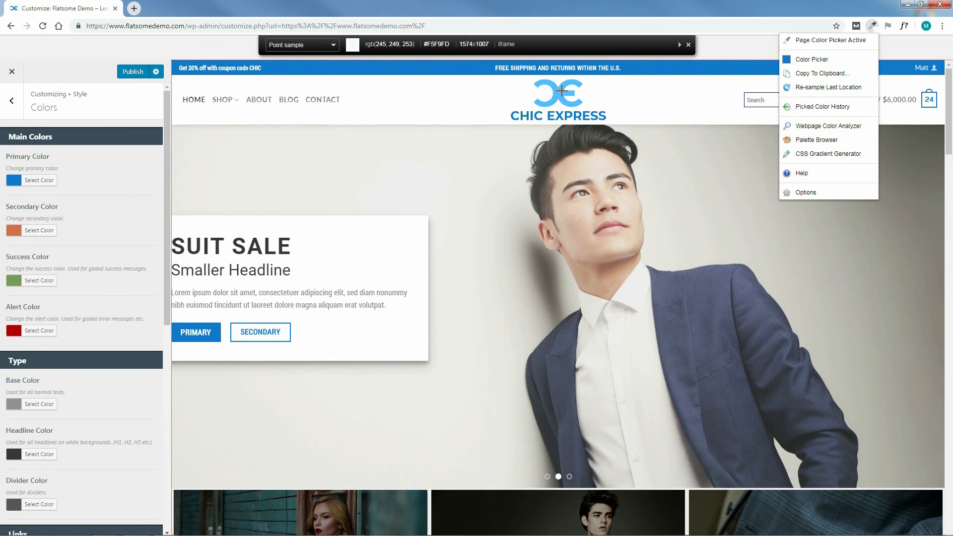
click(560, 91)
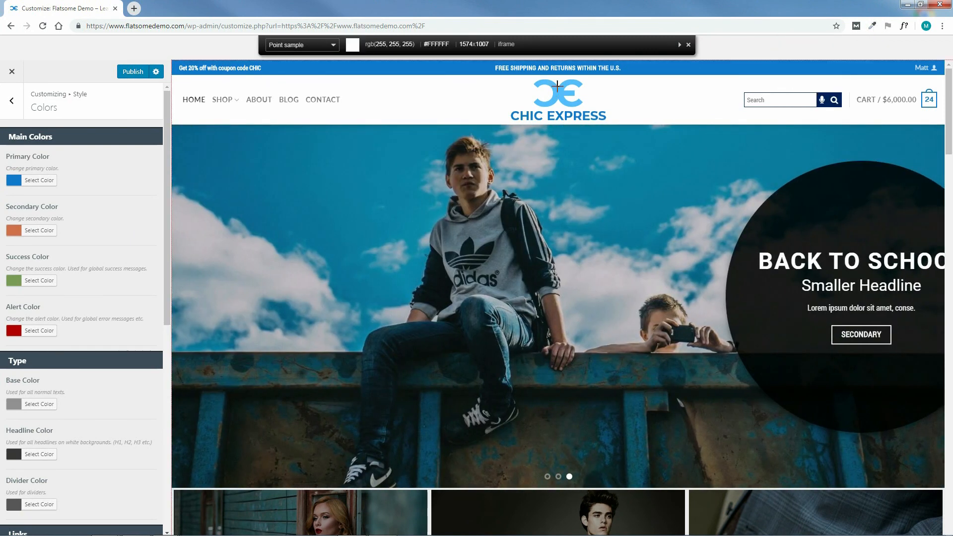
click(559, 93)
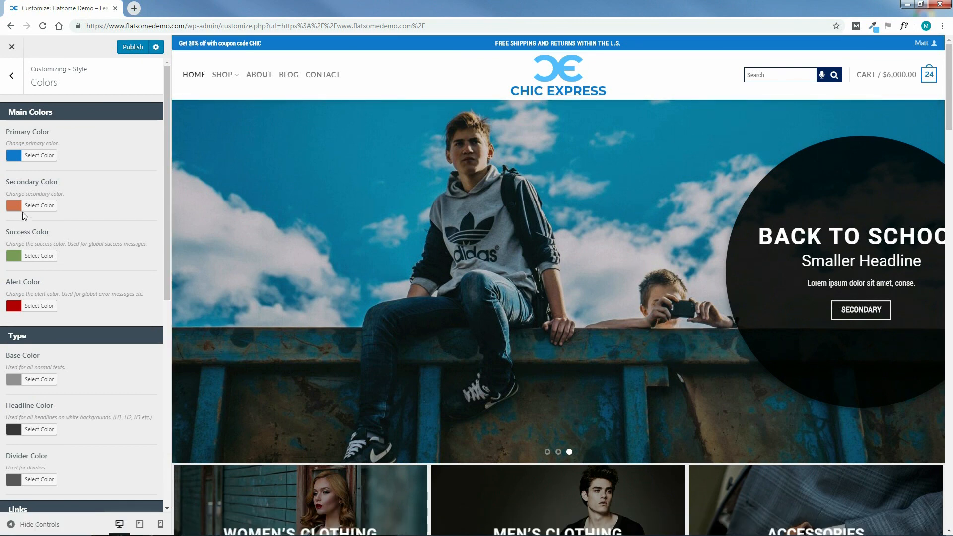
Set the Secondary Color to the light blue sampled from the logo symbol.
click(30, 208)
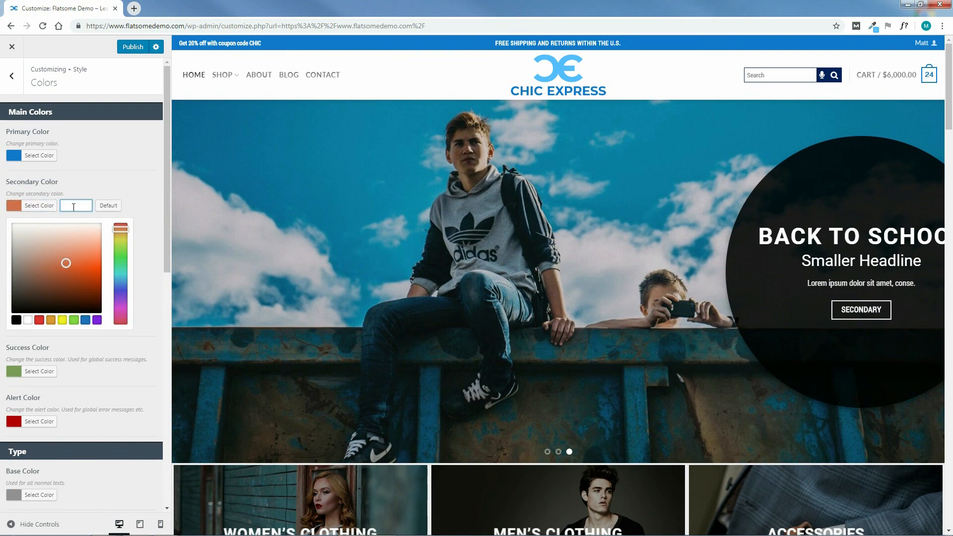
right_click(75, 207)
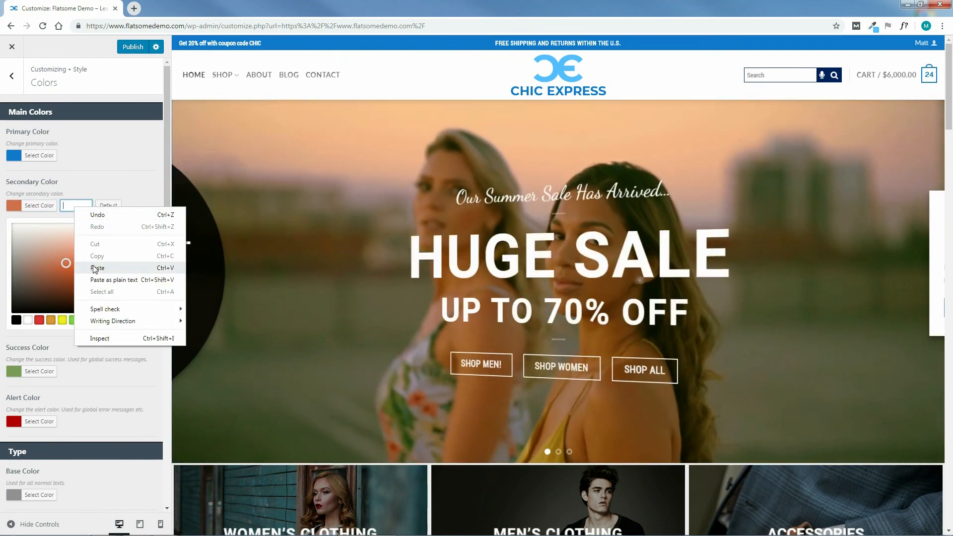
click(91, 266)
click(131, 190)
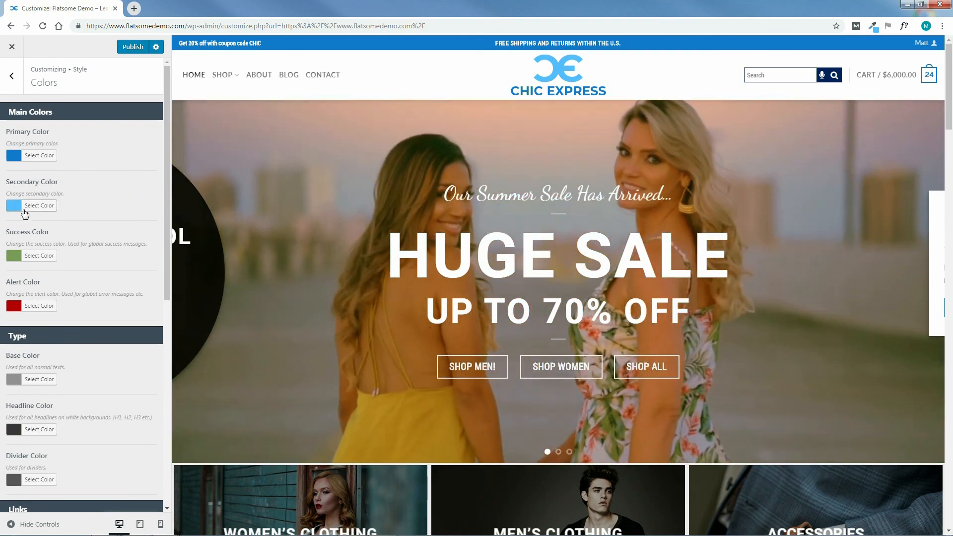
Set the Sale bubble color in Shop Colors to the bright red #f70c0c, judging it on the Styles for Women products.
drag(949, 98, 952, 182)
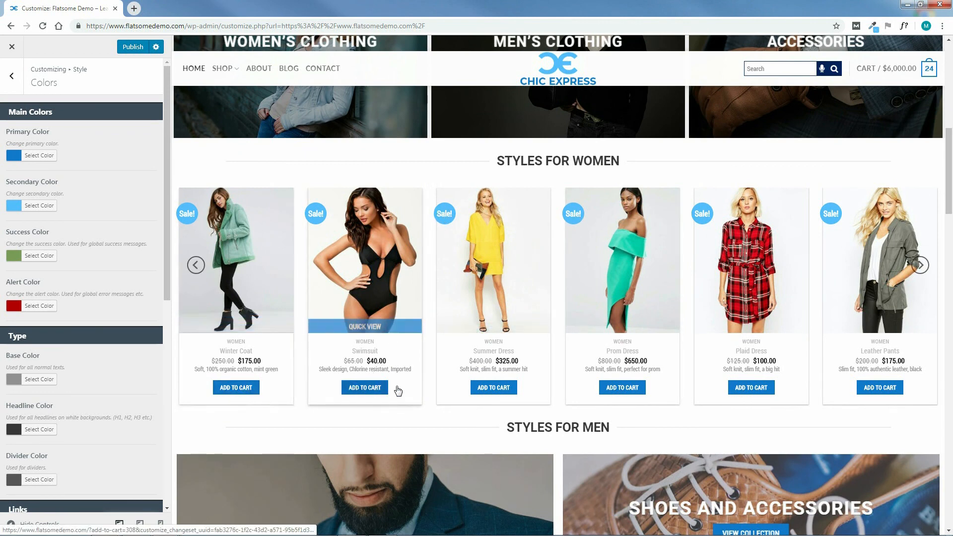
scroll(951, 236, up, 3)
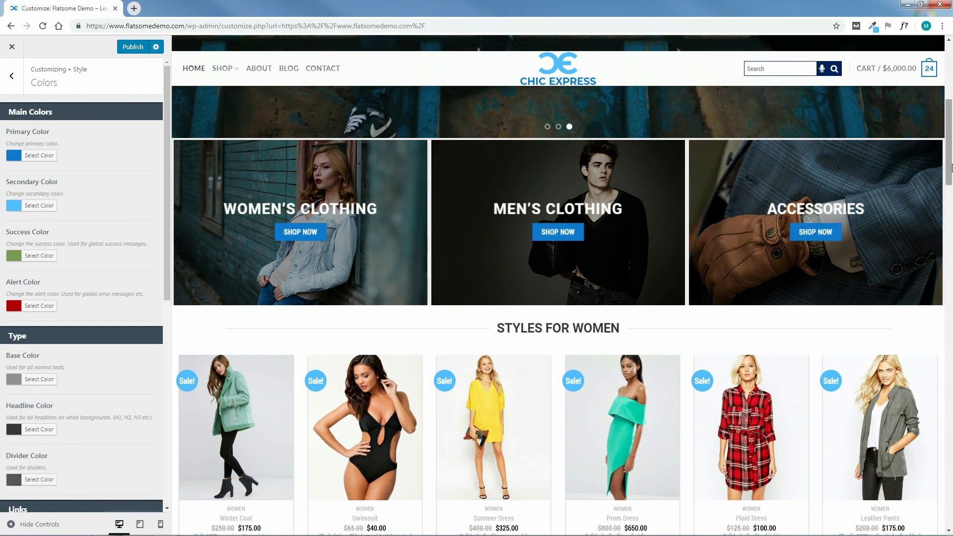
scroll(951, 167, down, 4)
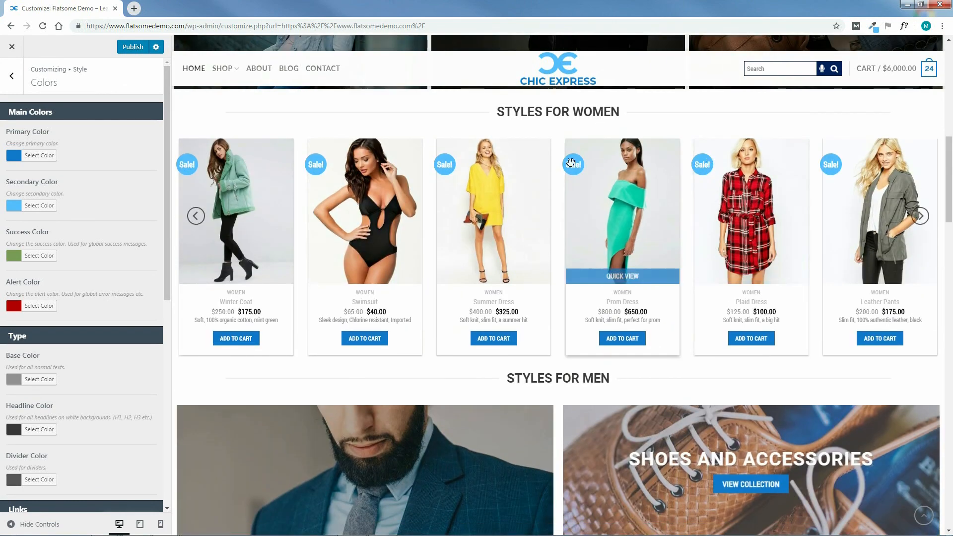
mouse_move(951, 169)
mouse_down()
mouse_move(951, 213)
mouse_move(950, 156)
mouse_up()
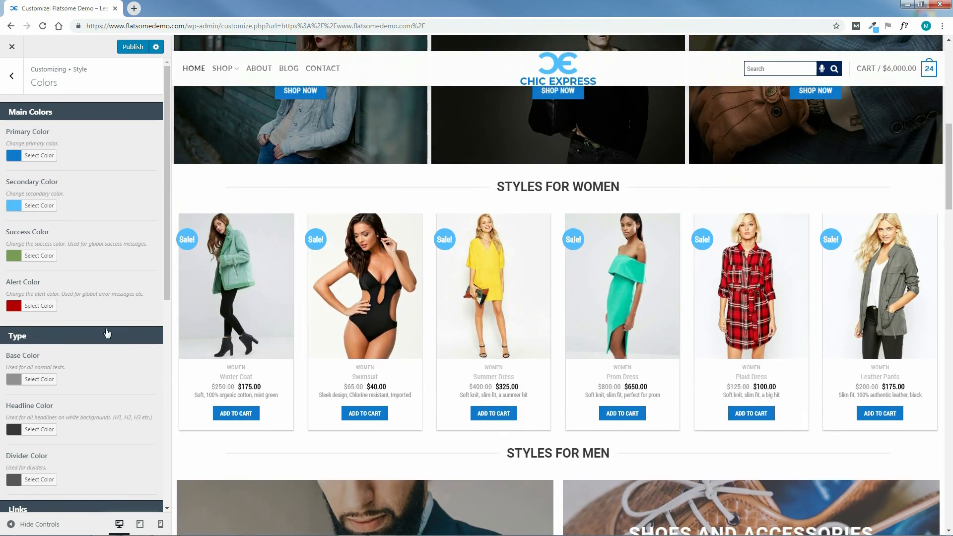
drag(164, 281, 154, 484)
click(14, 393)
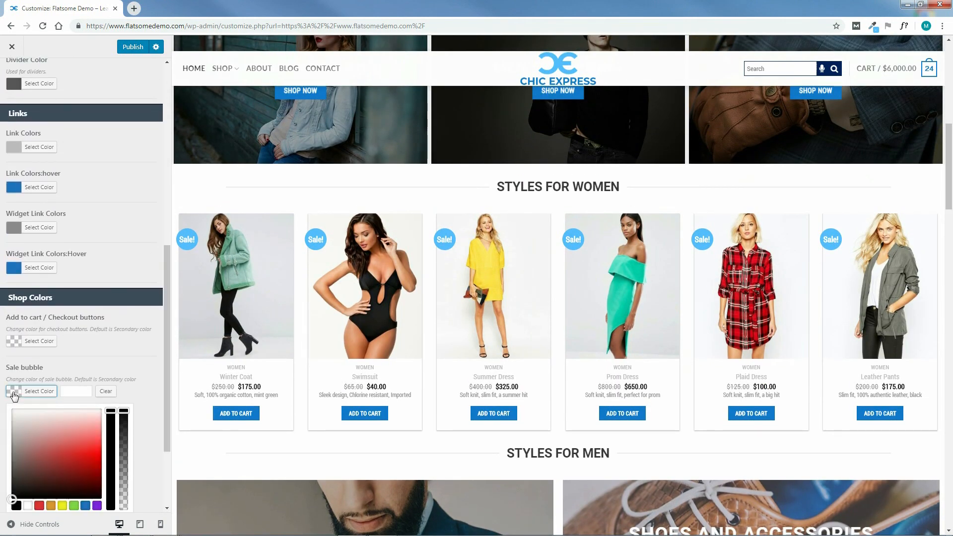
drag(58, 445, 111, 462)
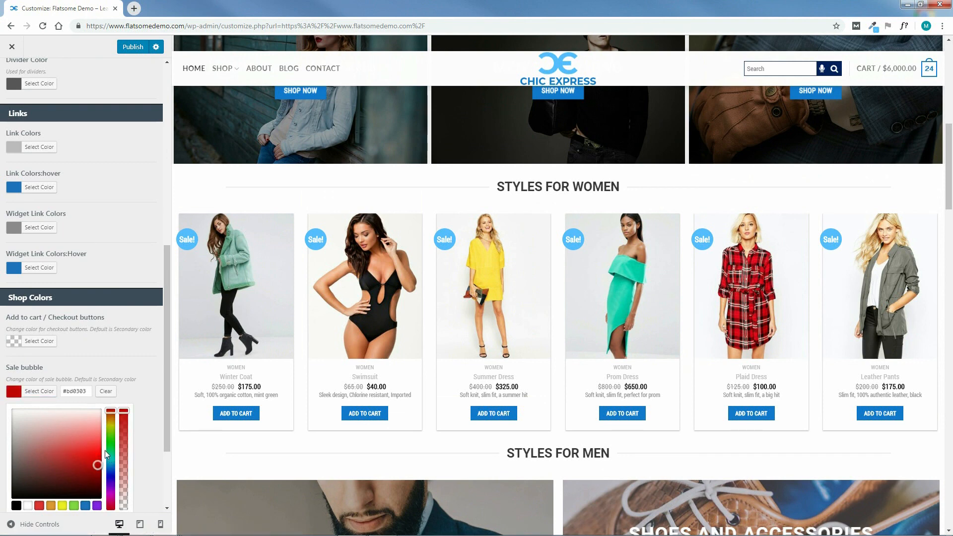
click(149, 400)
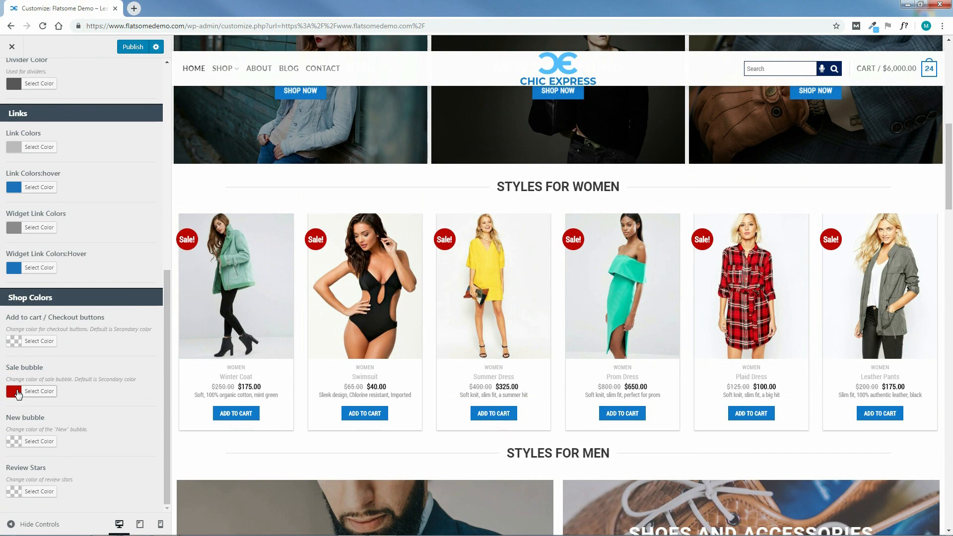
click(18, 392)
drag(89, 442, 112, 450)
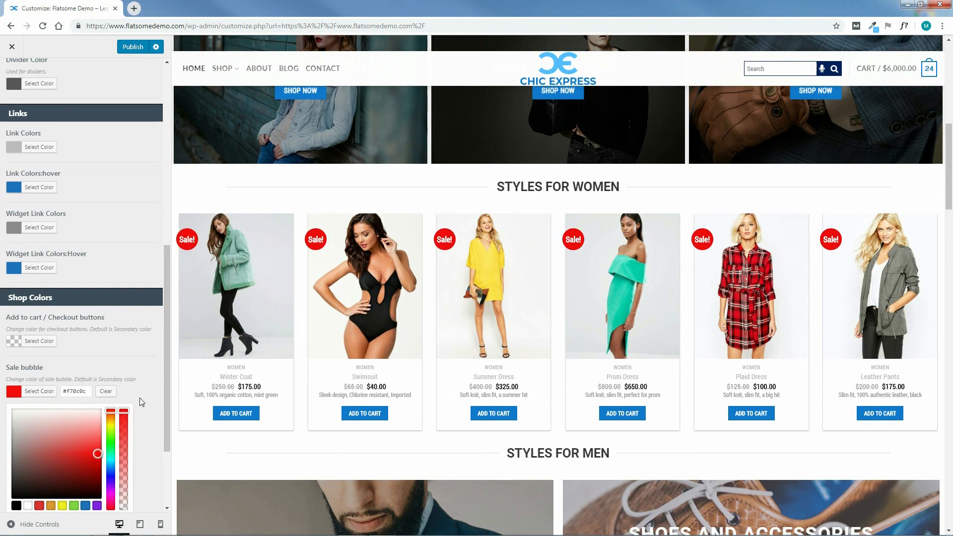
click(156, 393)
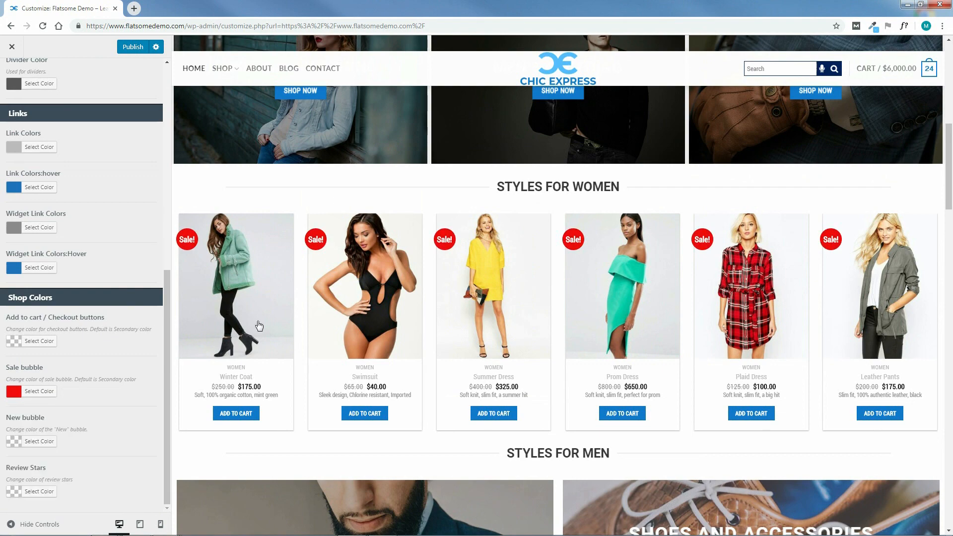
Search Google for "coke" in a new browser tab.
drag(952, 216, 951, 92)
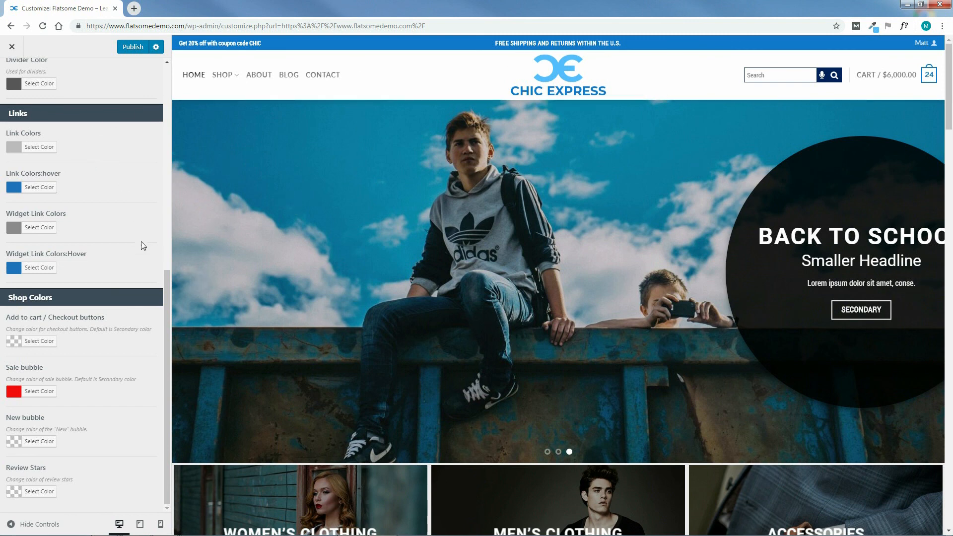
drag(165, 281, 164, 68)
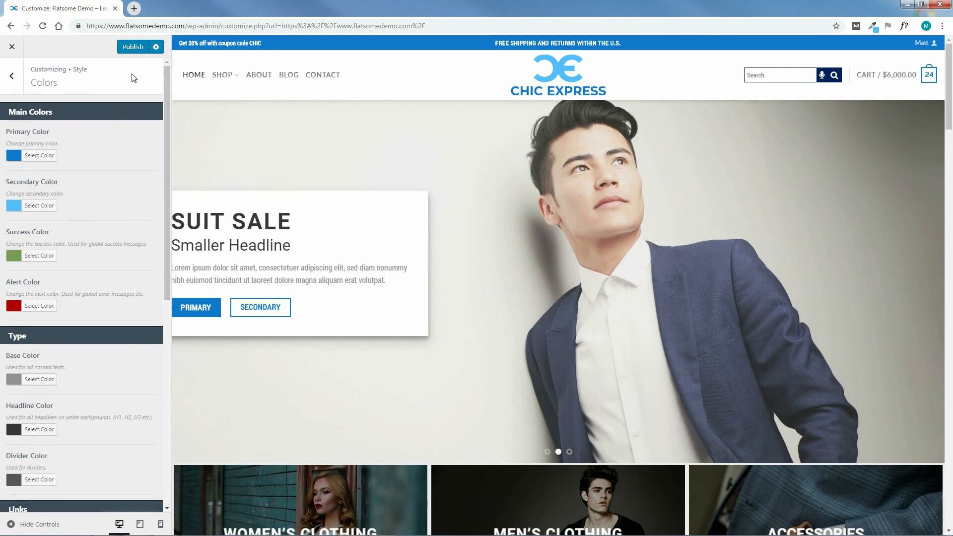
click(134, 9)
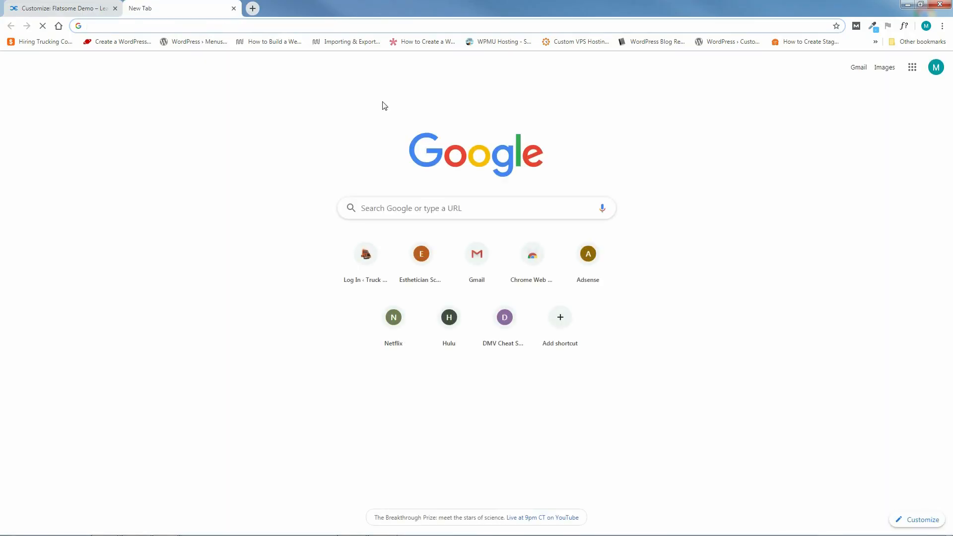
click(422, 208)
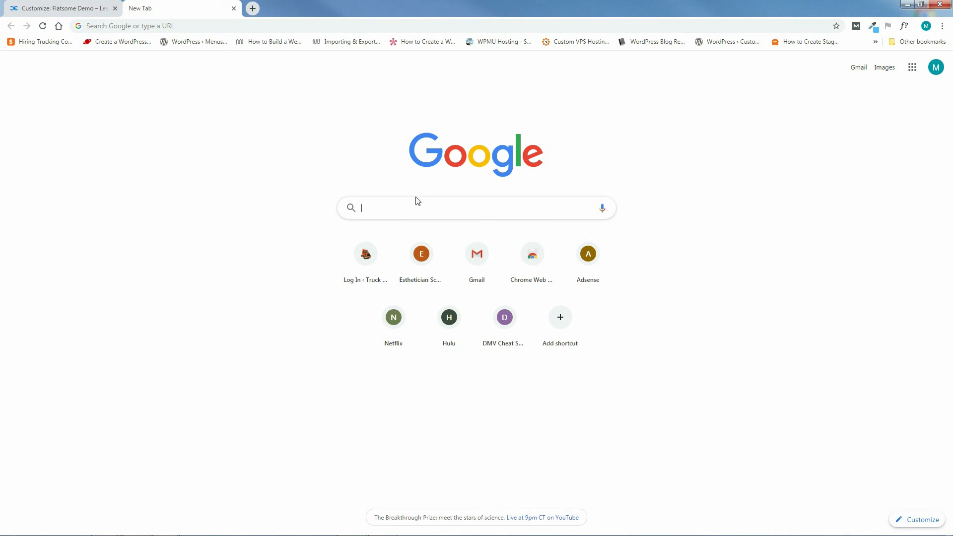
text(coke)
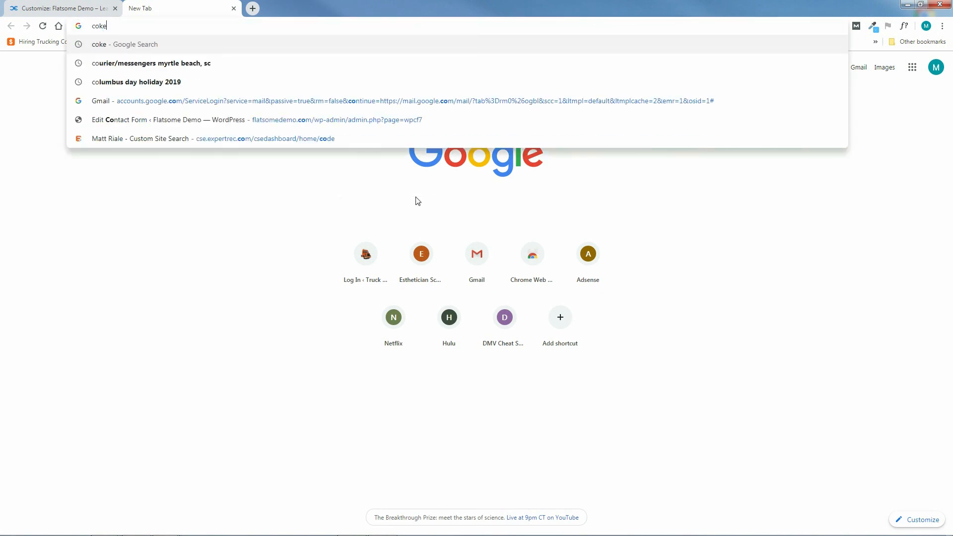
key(Return)
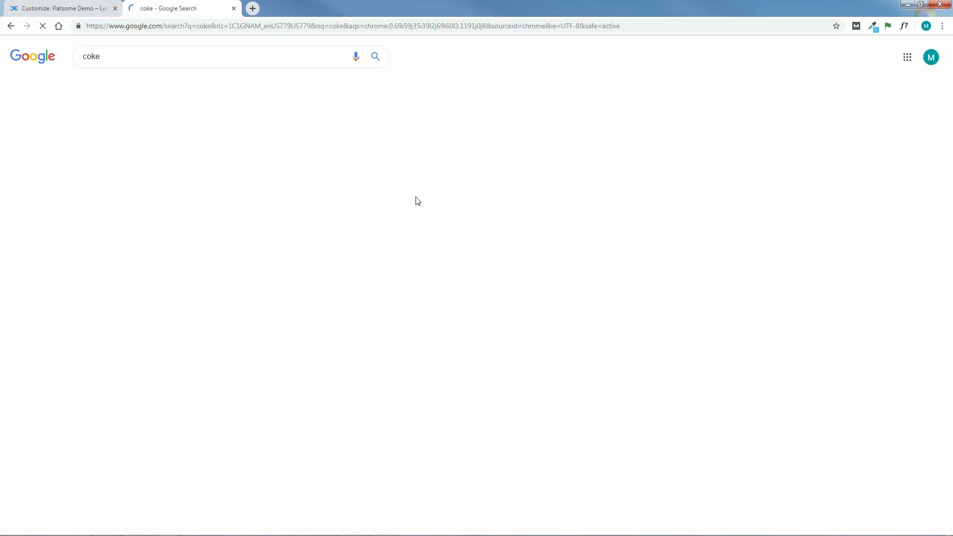
Search Google for "pink" in another new tab and open the PINK - Victoria's Secret result.
click(253, 9)
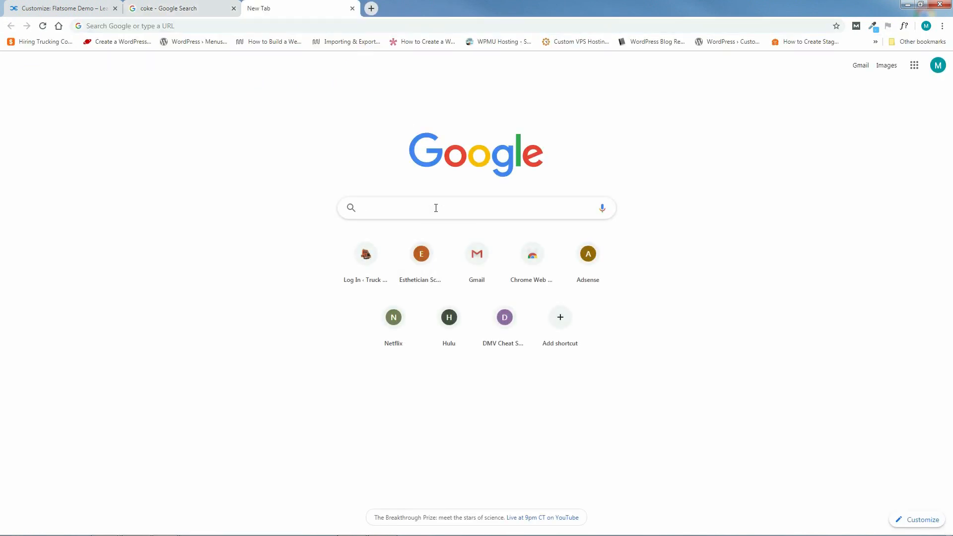
click(436, 208)
text(pink)
key(Return)
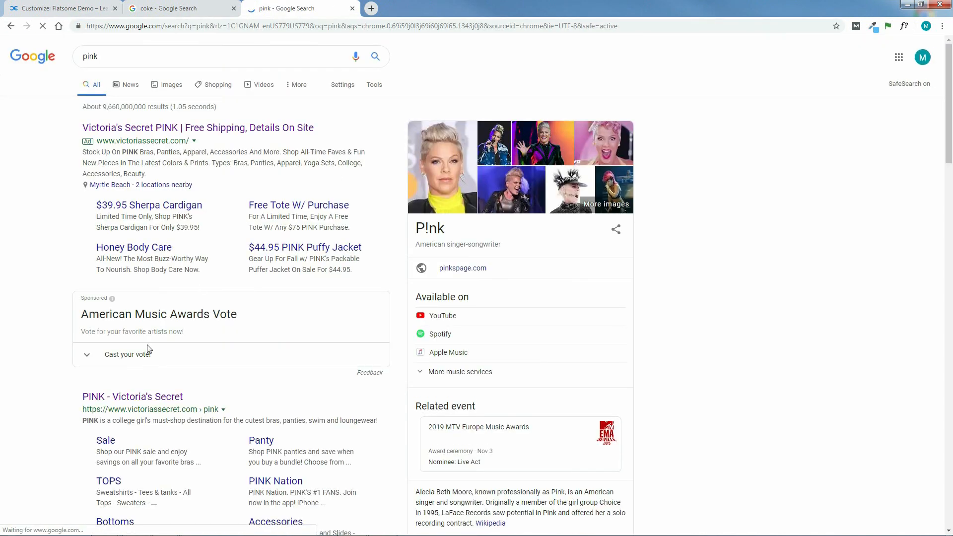
click(138, 396)
Open the Coca-Cola website from the "coke" results and examine its use of brand colors from header to footer.
key(ctrl+shift+Tab)
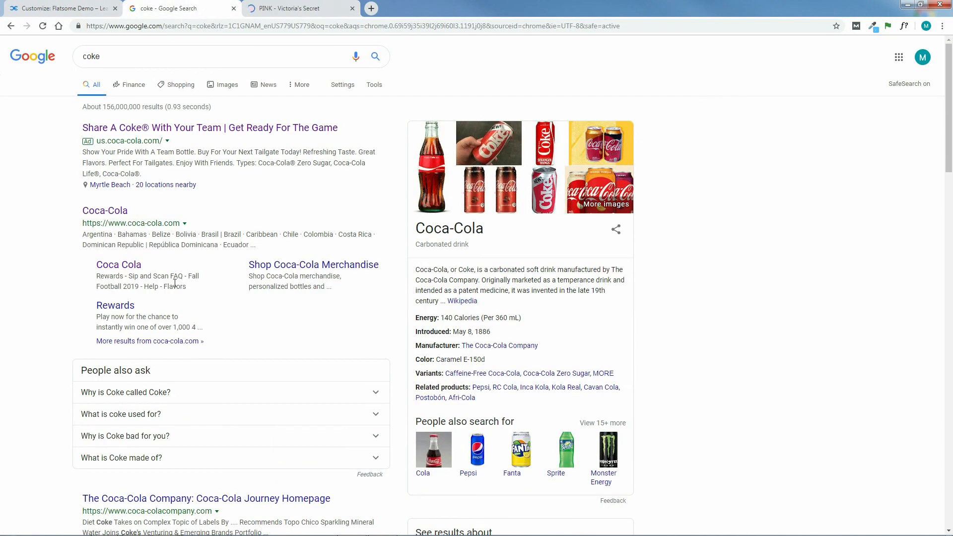
click(105, 210)
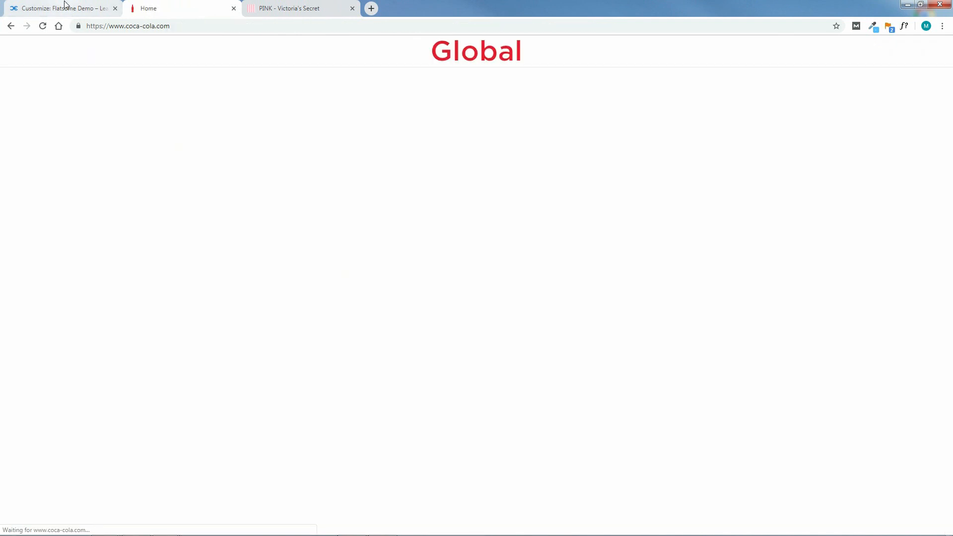
click(65, 8)
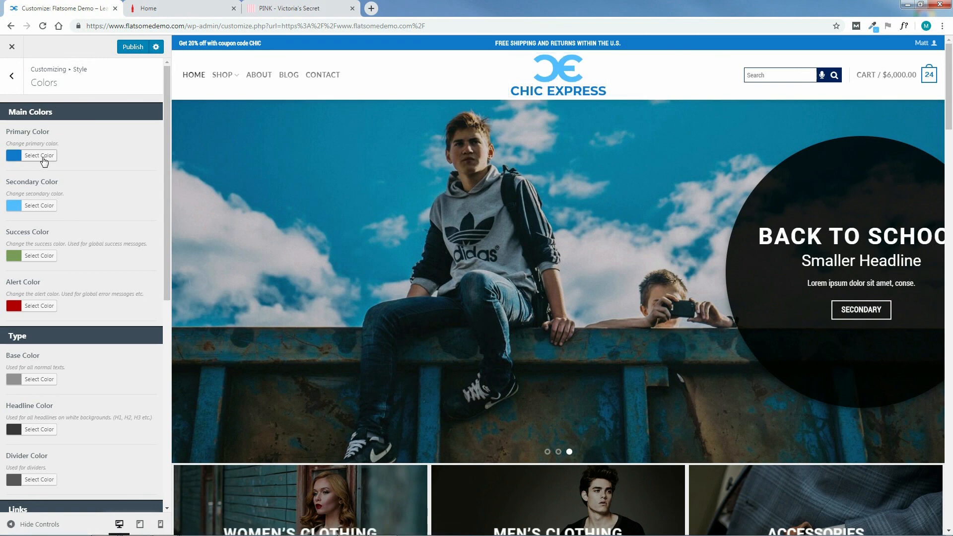
click(179, 6)
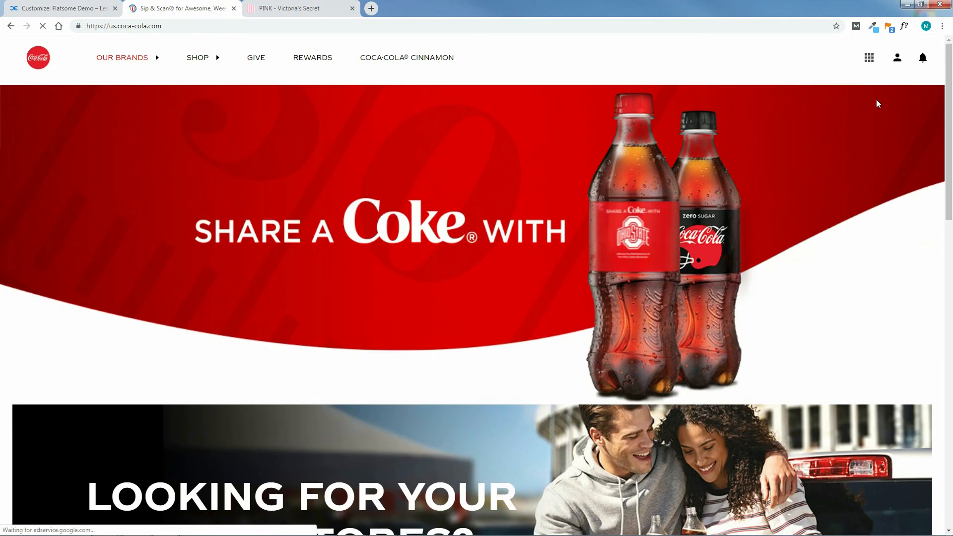
scroll(161, 66, down, 3)
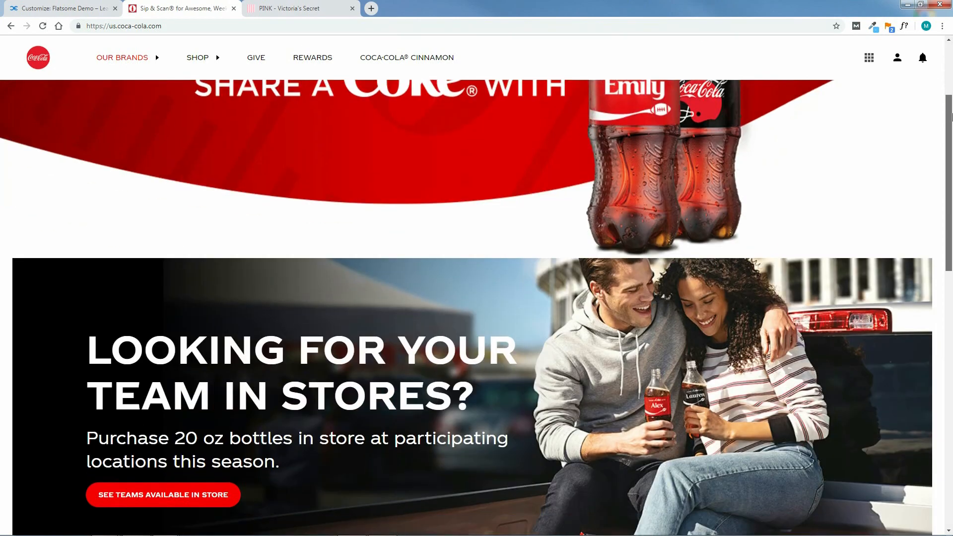
scroll(401, 209, up, 2)
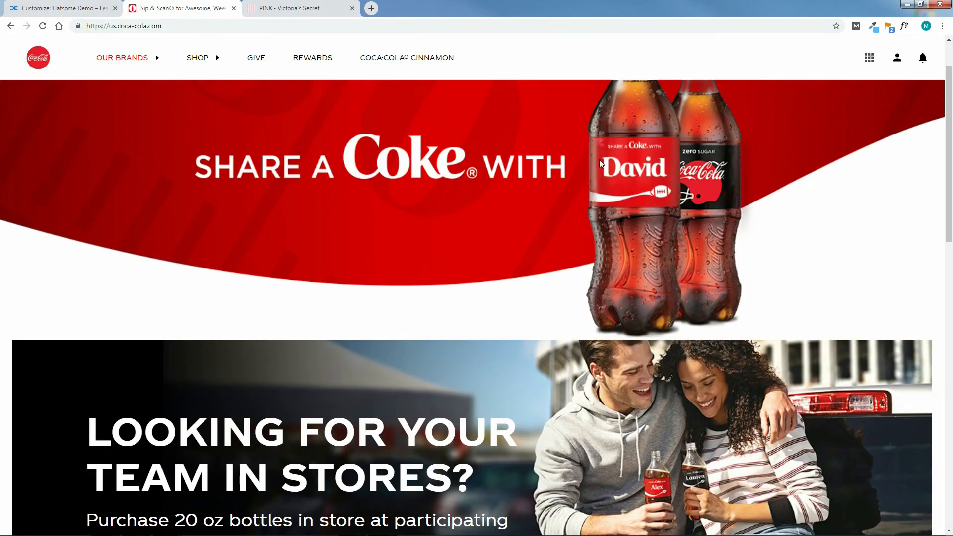
drag(949, 140, 951, 432)
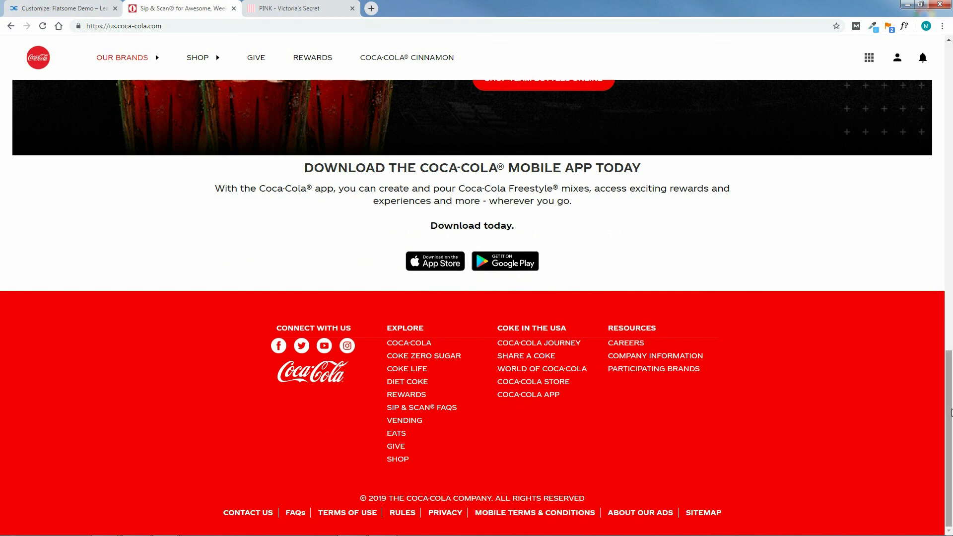
drag(949, 412, 951, 84)
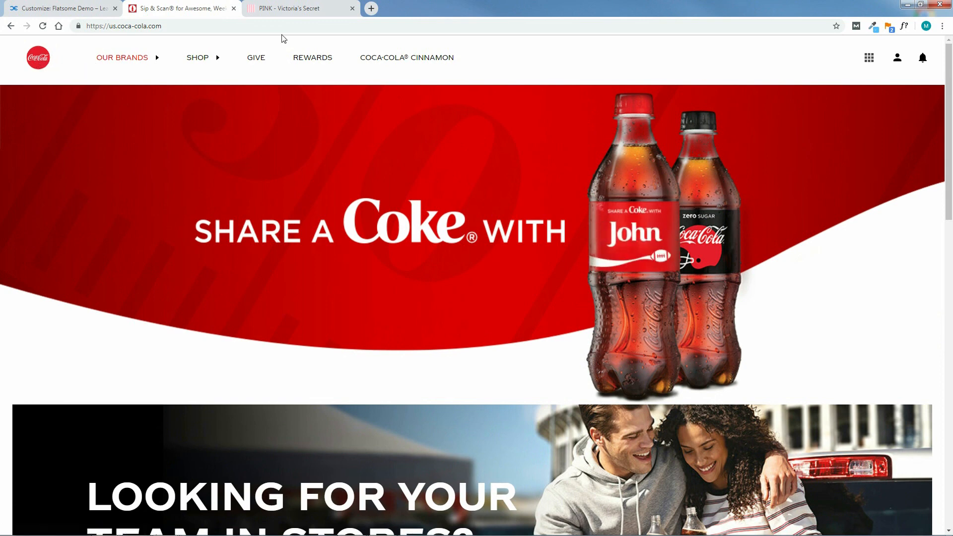
Switch to the PINK website and examine how its home page uses the brand colors in header and banners.
click(296, 9)
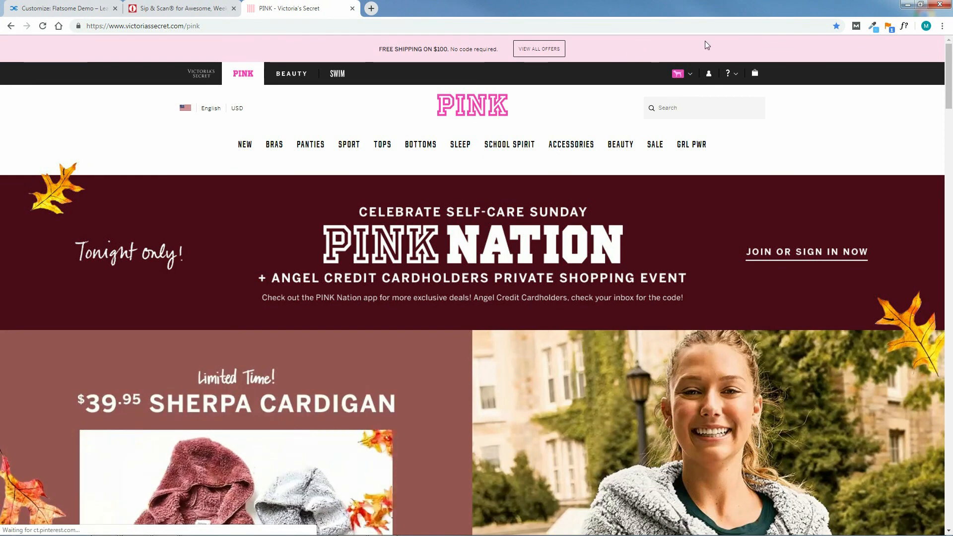
mouse_move(667, 77)
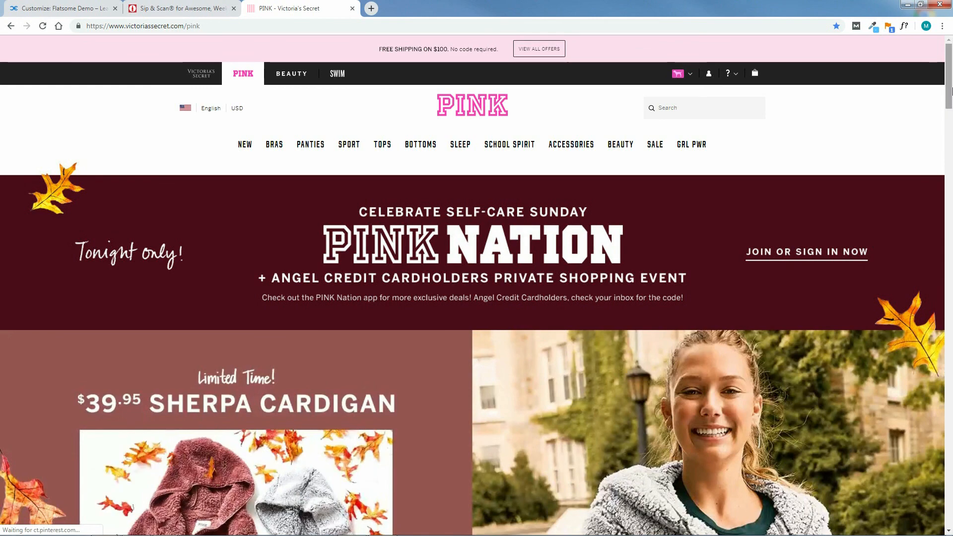
scroll(607, 118, down, 4)
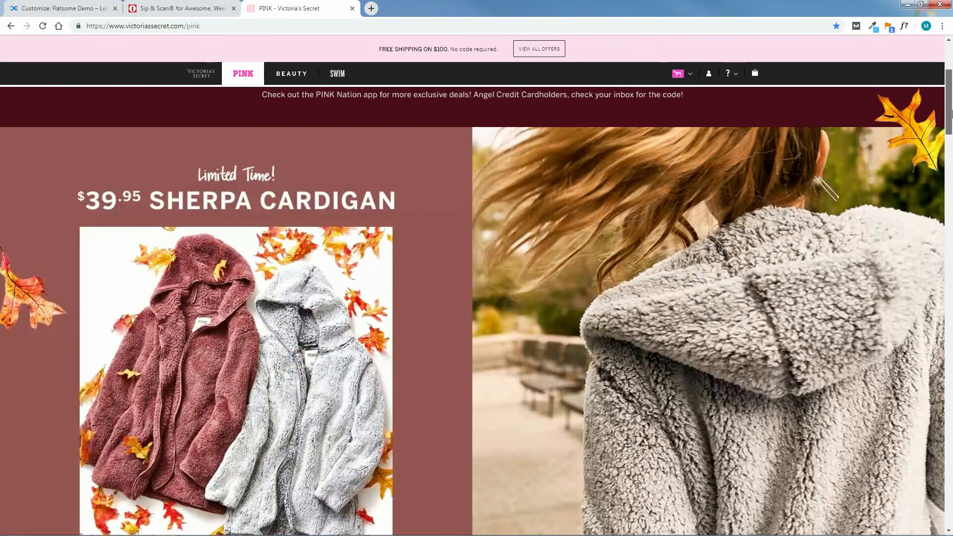
drag(952, 114, 946, 160)
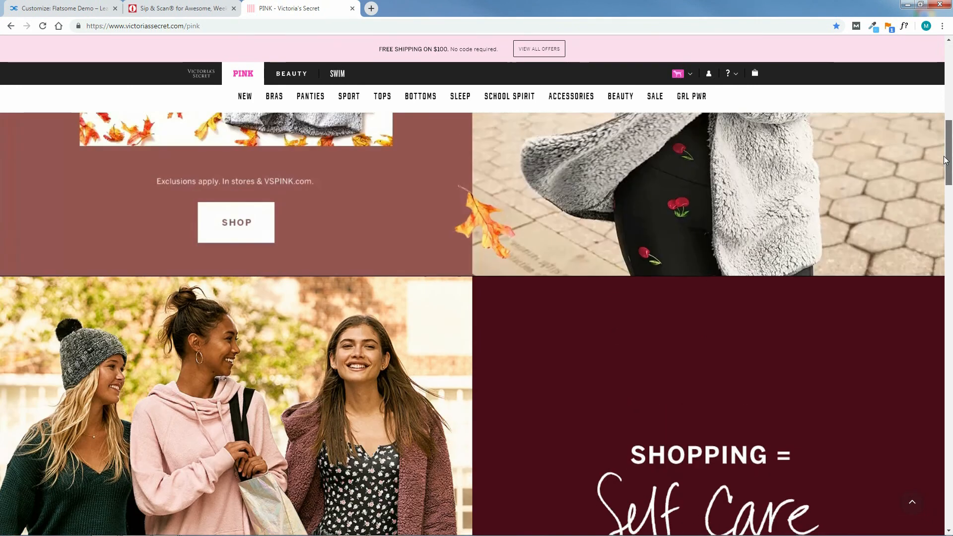
Examine the pink accents throughout PINK's Beauty page down to the Shop It All section, and close both brand example sites.
click(620, 96)
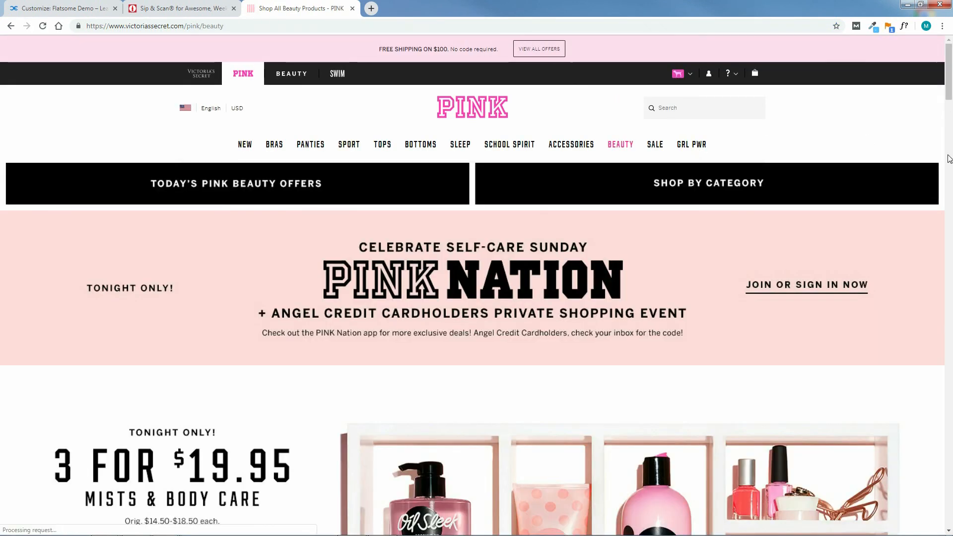
drag(949, 72, 950, 266)
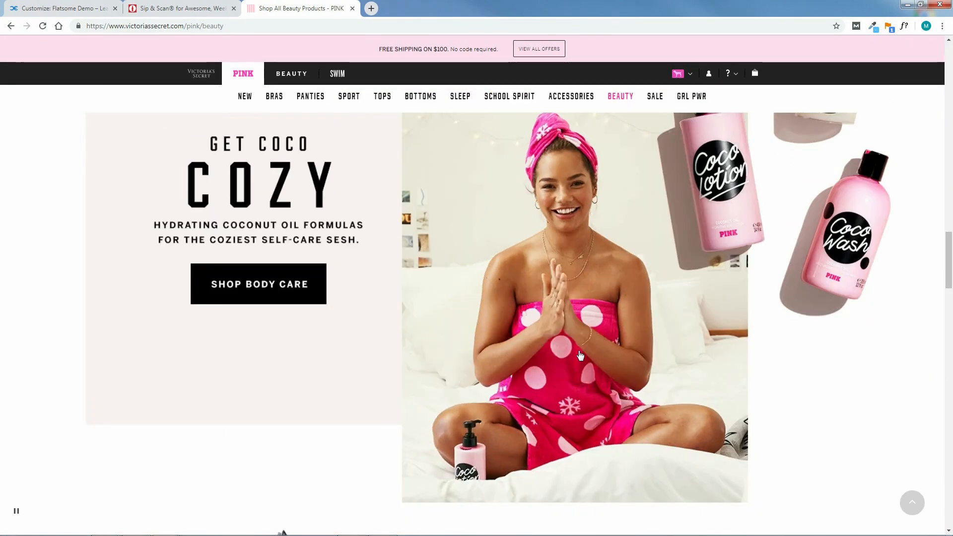
scroll(582, 234, down, 11)
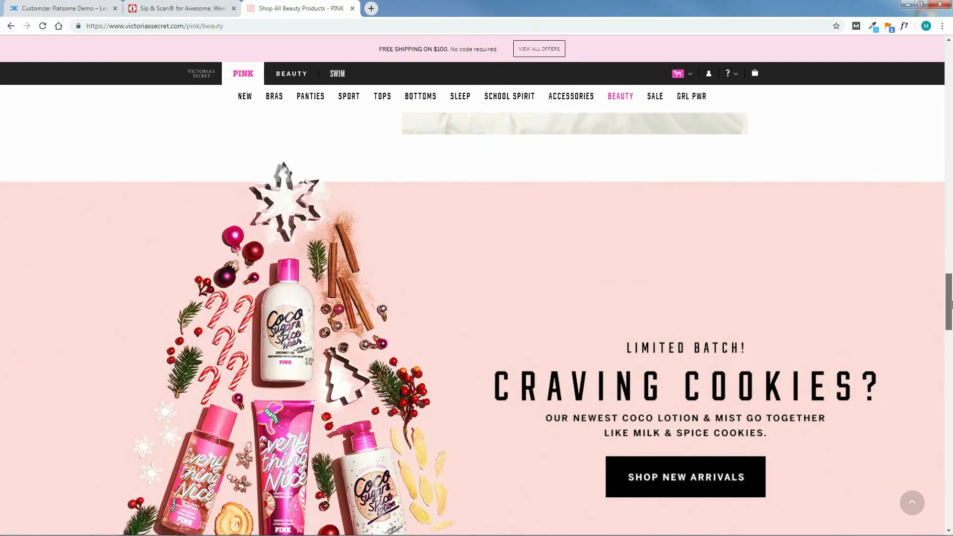
drag(952, 325, 950, 414)
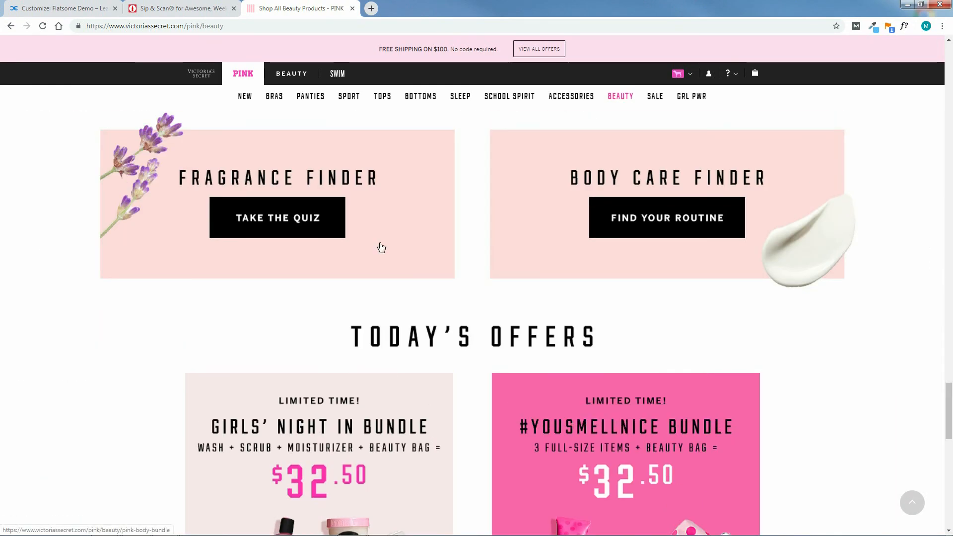
mouse_move(952, 394)
mouse_down()
mouse_move(952, 479)
mouse_move(948, 408)
mouse_up()
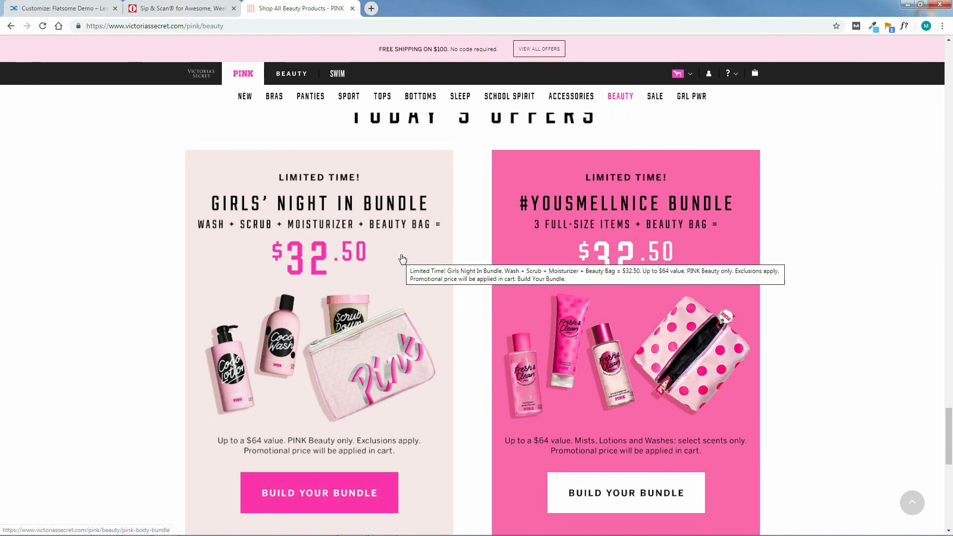
drag(951, 424, 950, 464)
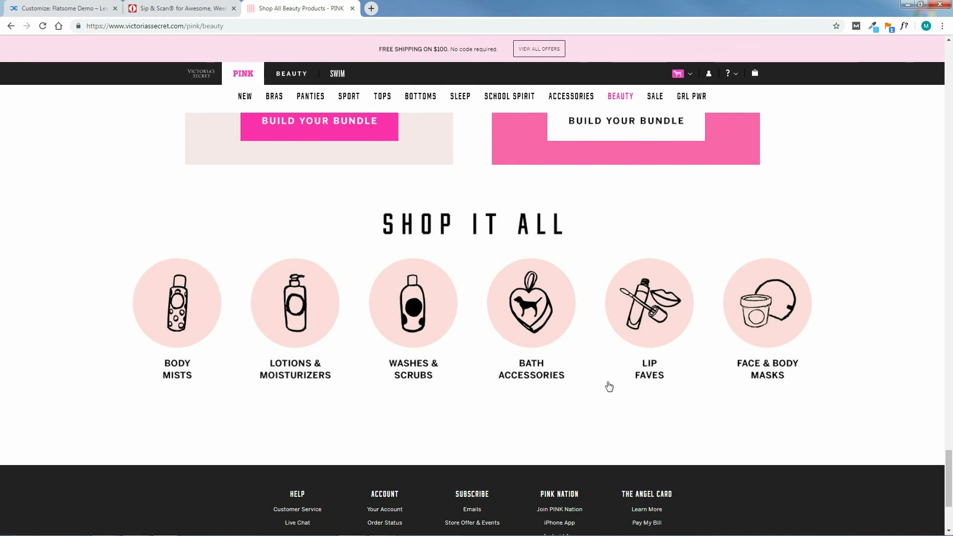
mouse_move(951, 469)
mouse_down()
mouse_move(951, 499)
mouse_move(950, 470)
mouse_up()
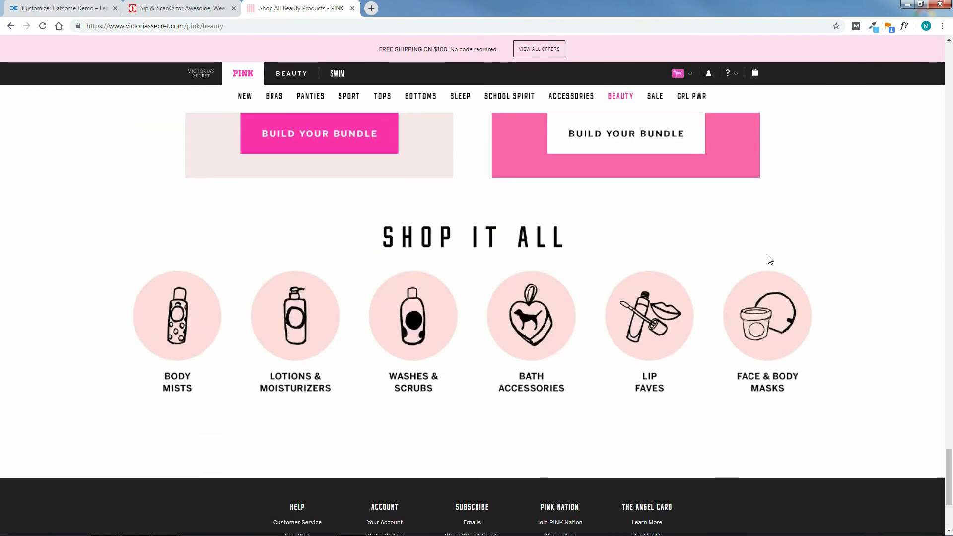
drag(952, 467, 949, 57)
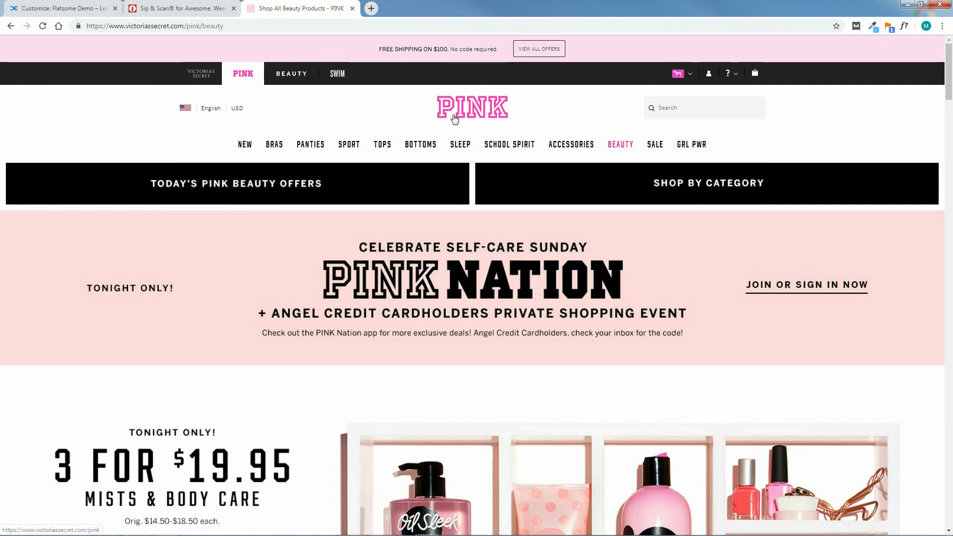
middle_click(265, 12)
click(234, 9)
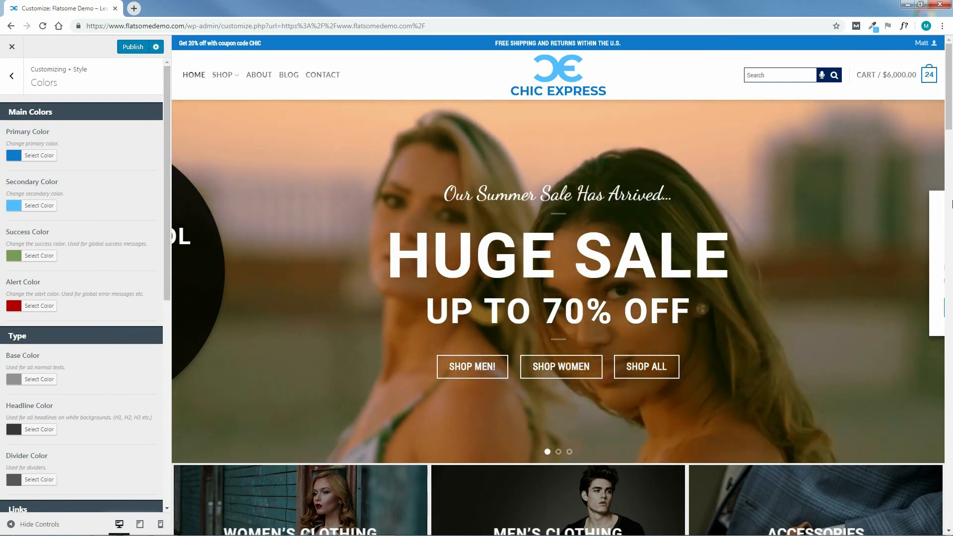
Publish the style color changes and close the Customizer to return to the live home page.
drag(949, 103, 952, 77)
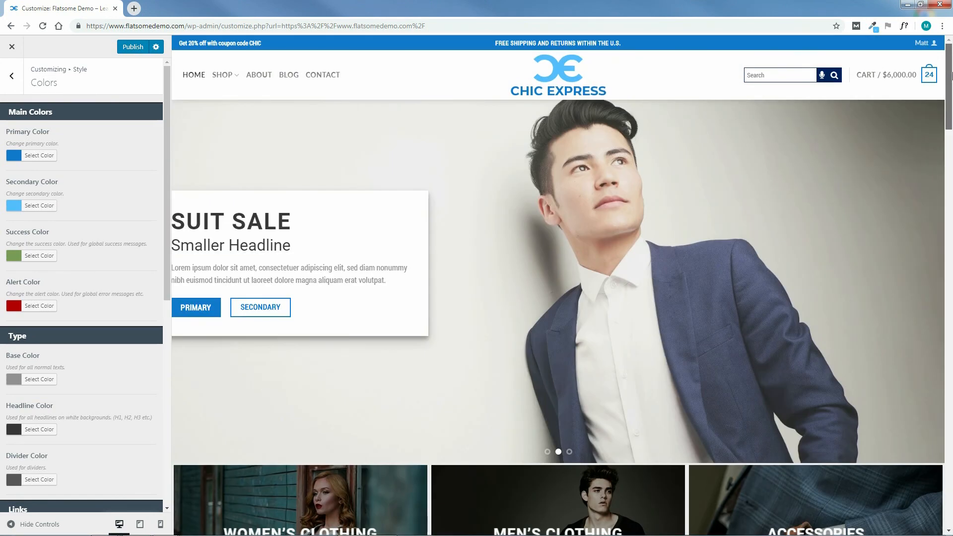
click(133, 48)
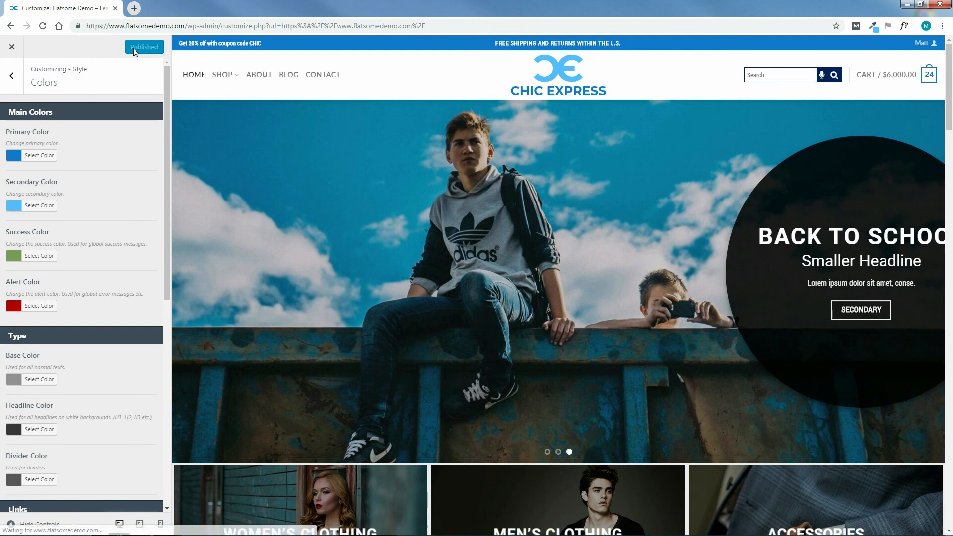
click(12, 48)
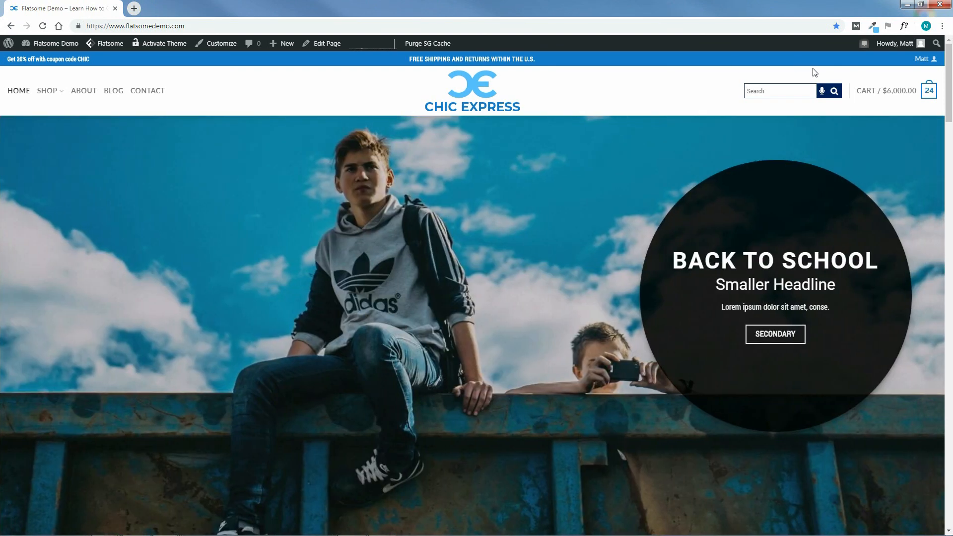
Allow the store's voice search to use the microphone, search for "ripped jeans" and view the Ripped Jeans product page.
click(822, 91)
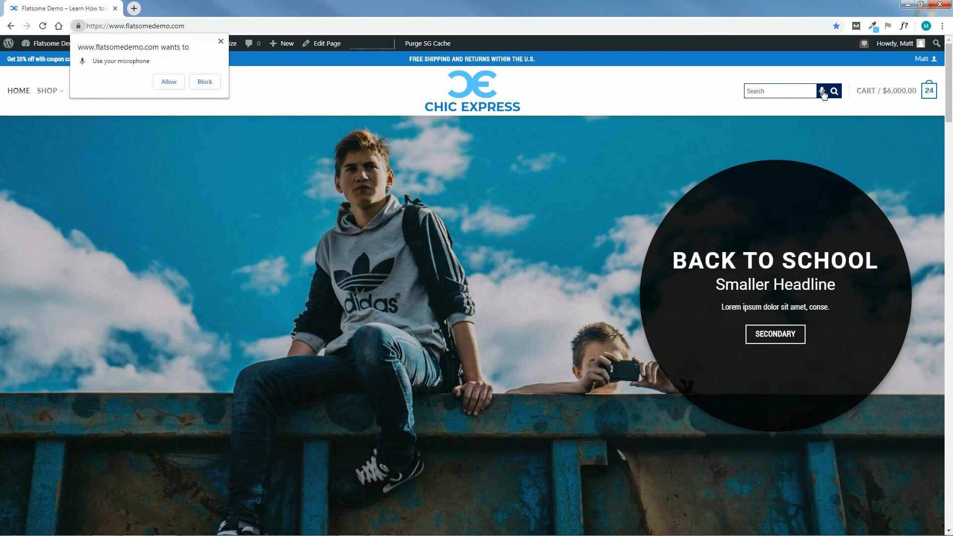
click(169, 82)
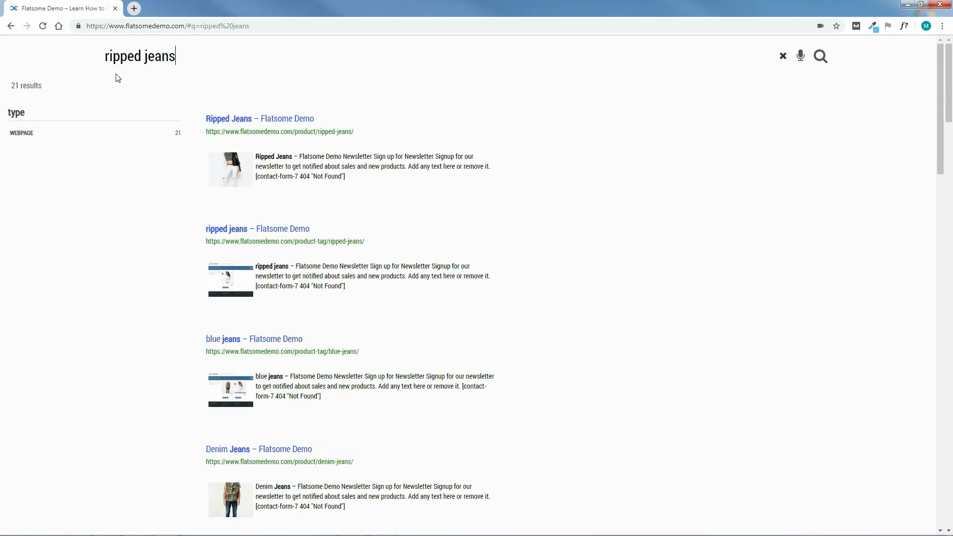
click(238, 120)
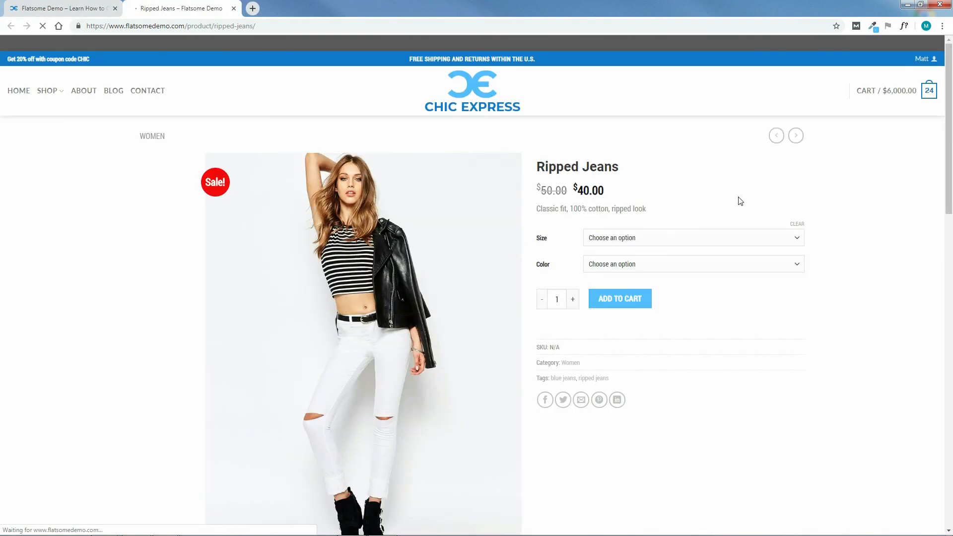
click(234, 9)
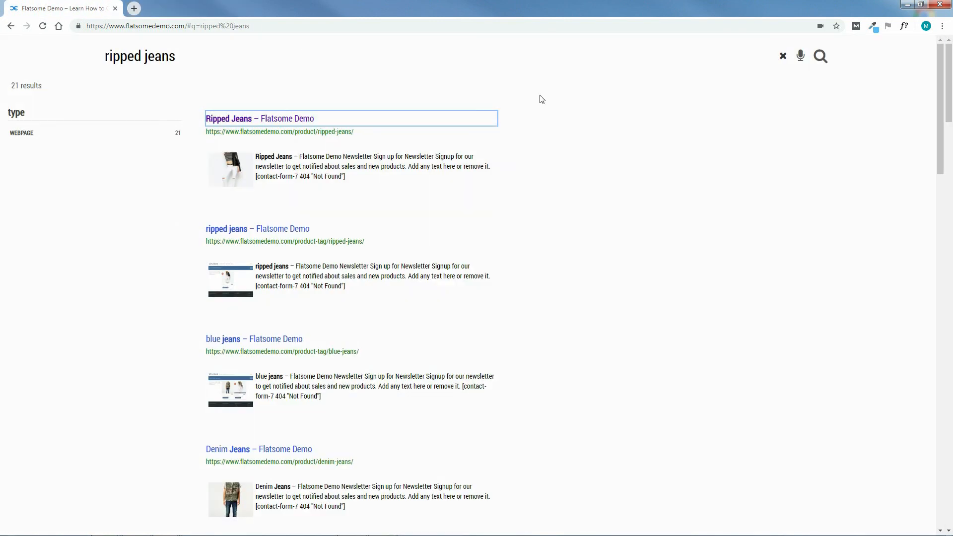
Voice-search the store for "show me men's suits", view the products tagged suit and close the search results.
click(801, 58)
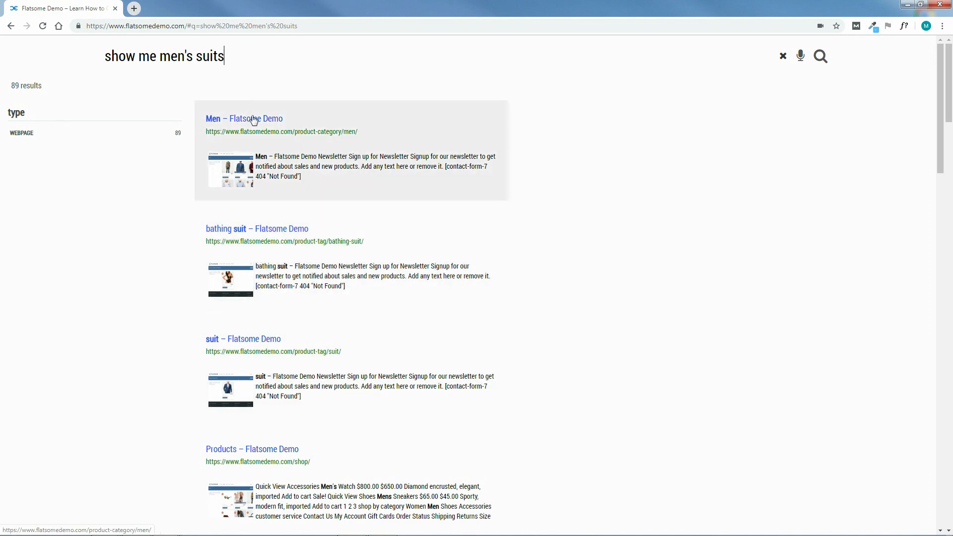
click(269, 342)
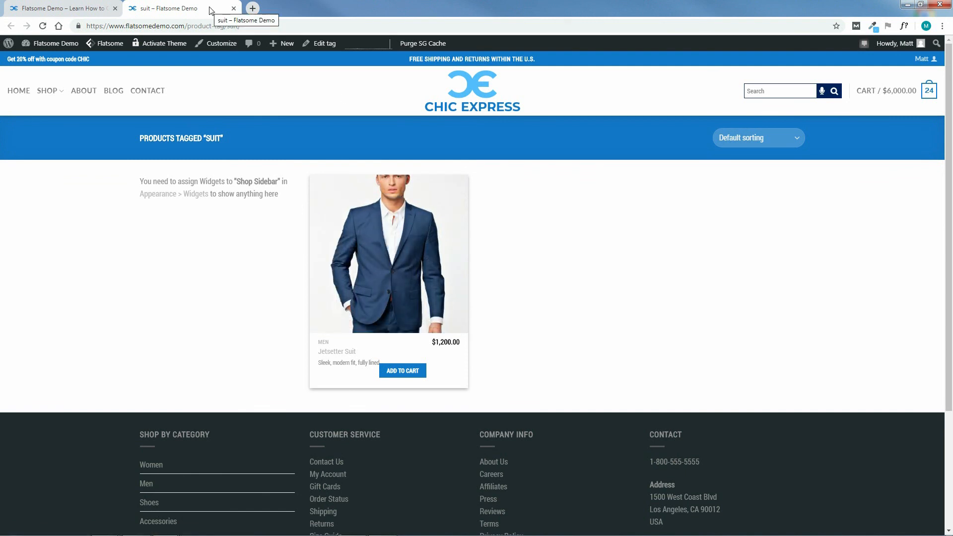
click(233, 8)
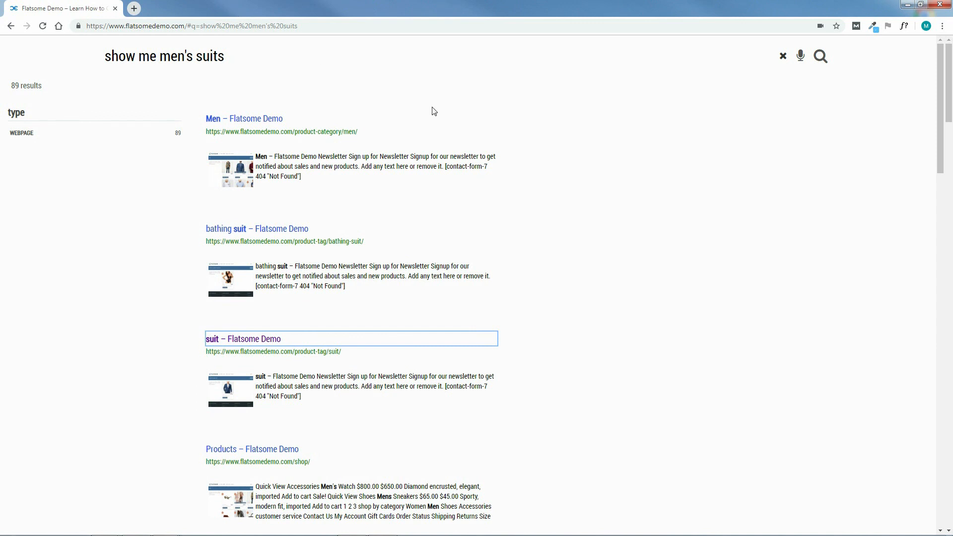
click(784, 57)
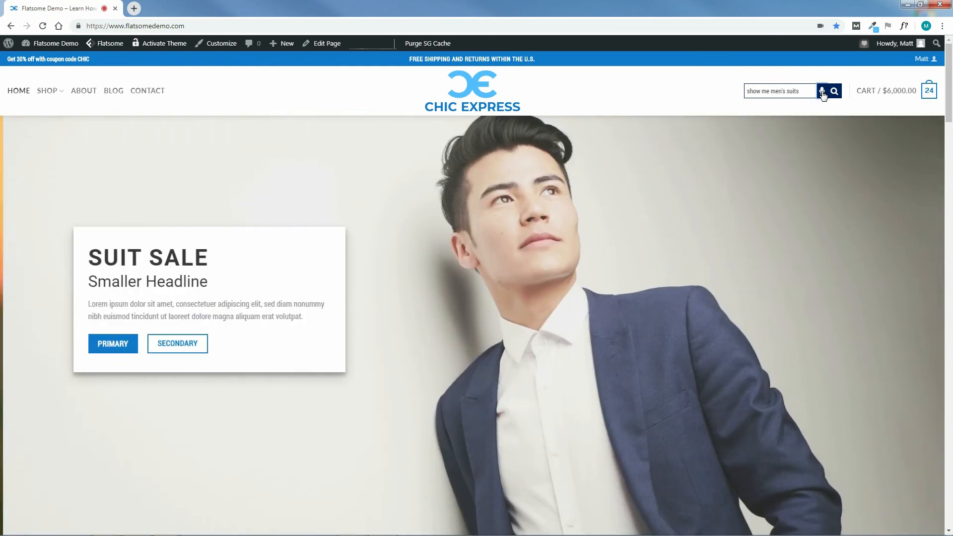
Voice-search the store for "high heels", view the products tagged heels and return to the home page.
click(822, 93)
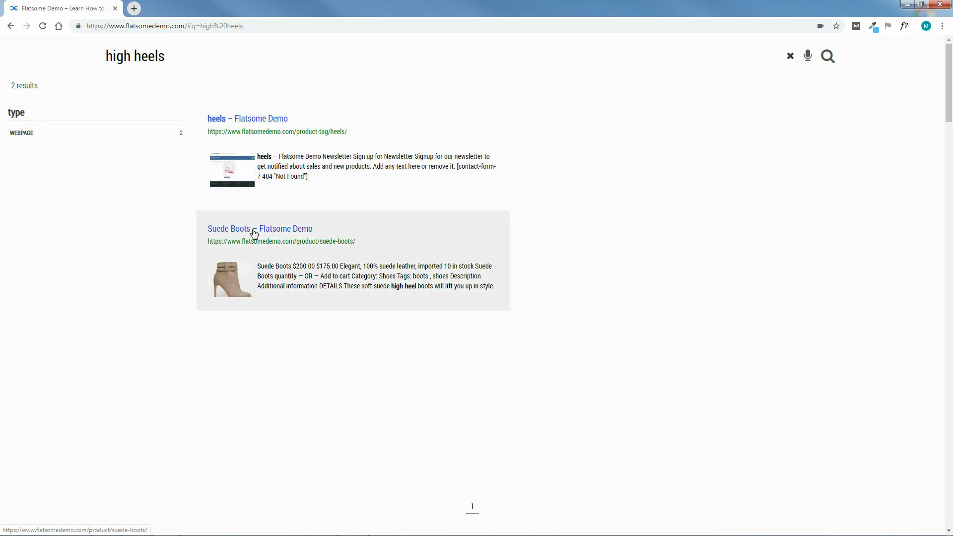
click(261, 120)
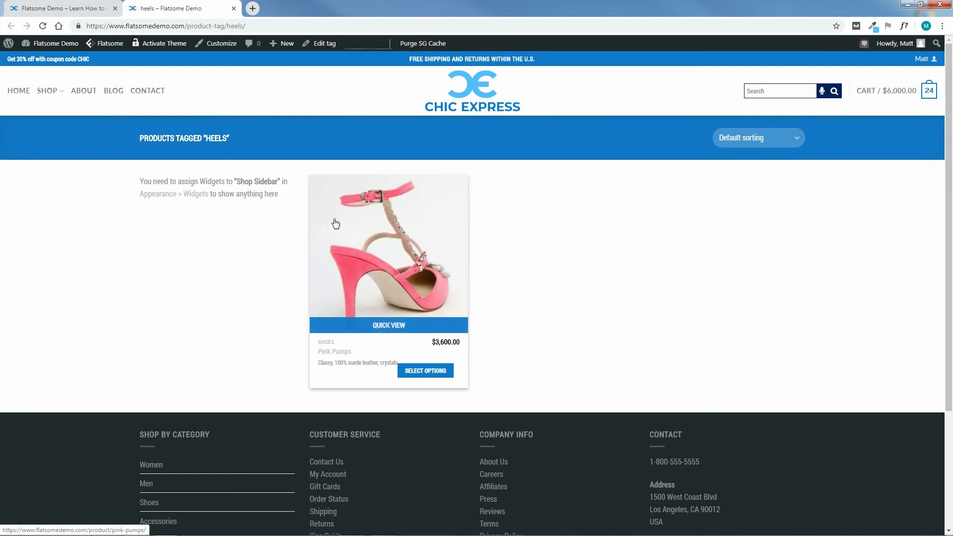
click(233, 8)
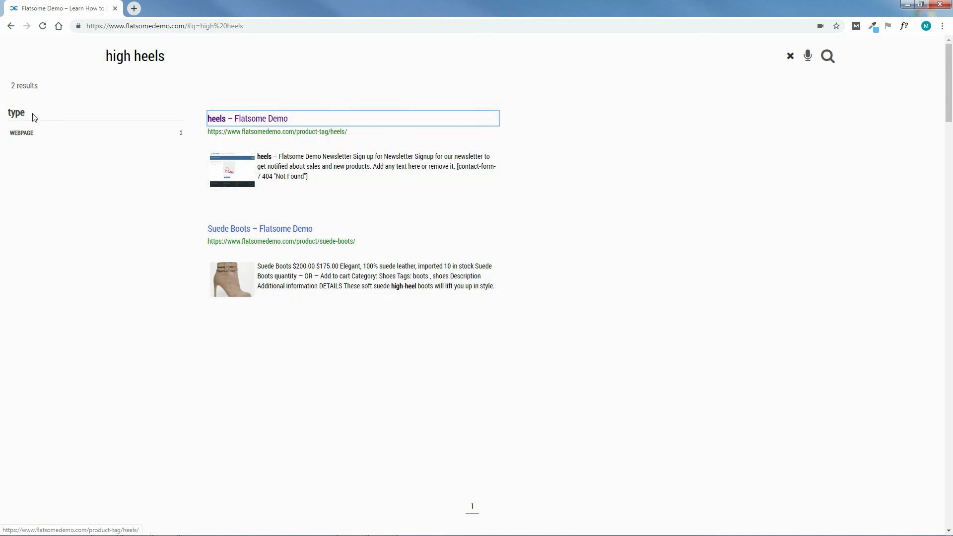
click(828, 57)
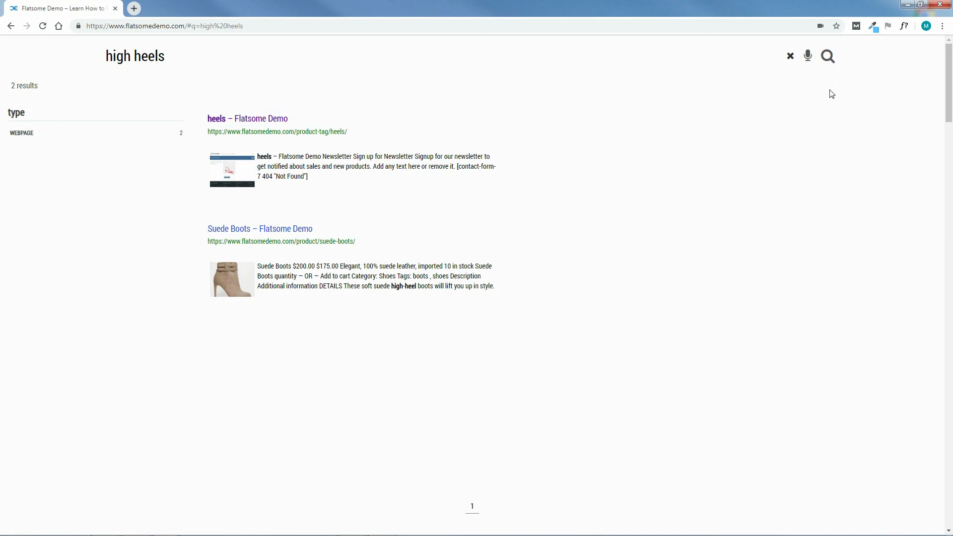
click(828, 56)
click(790, 57)
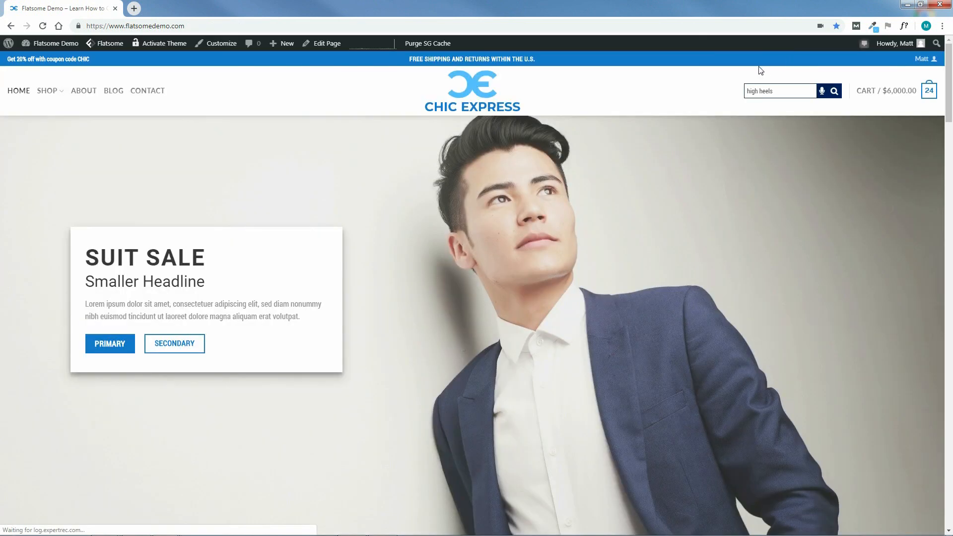